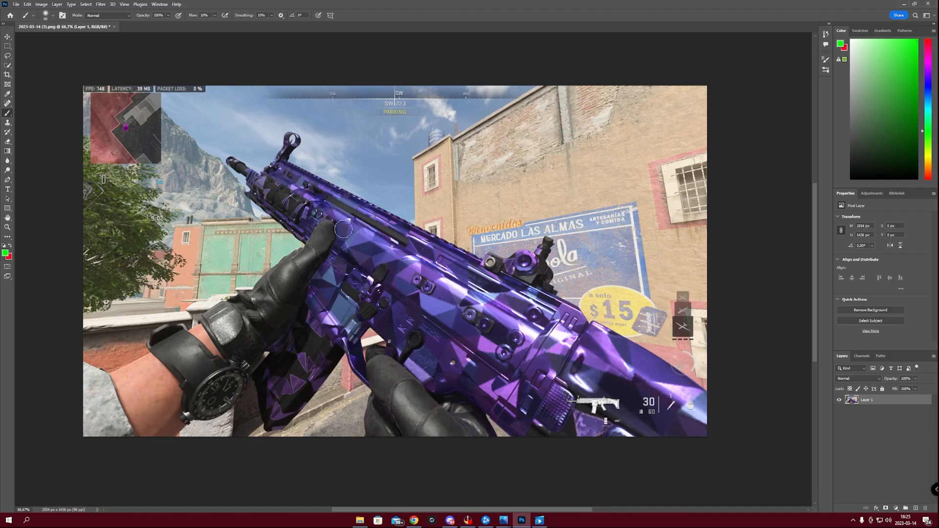
- Start a Pen tool path outside the image's left edge and trace the sleeve and forearm's upper edge to the watch strap
mouse_move(368, 253)
mouse_down()
mouse_move(430, 332)
mouse_move(405, 258)
mouse_up()
mouse_move(499, 295)
mouse_down()
mouse_move(536, 278)
mouse_move(506, 307)
mouse_up()
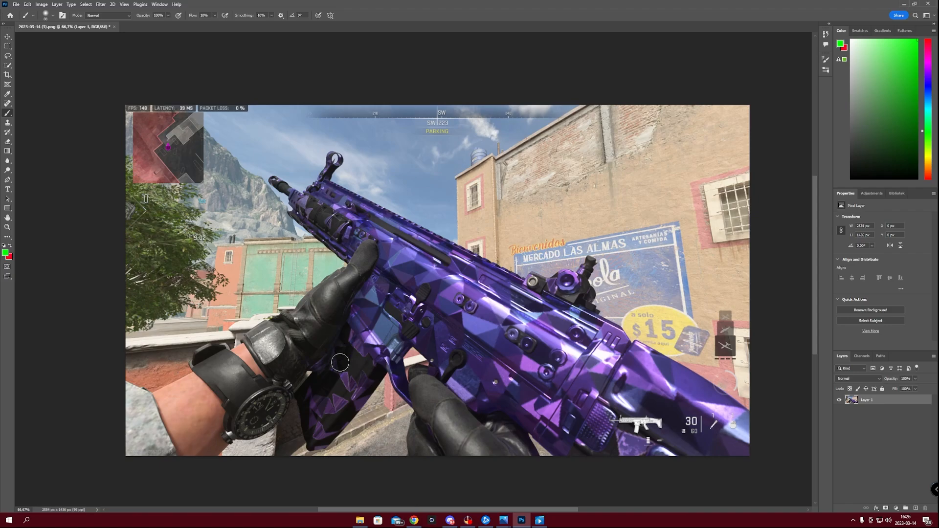
key(p)
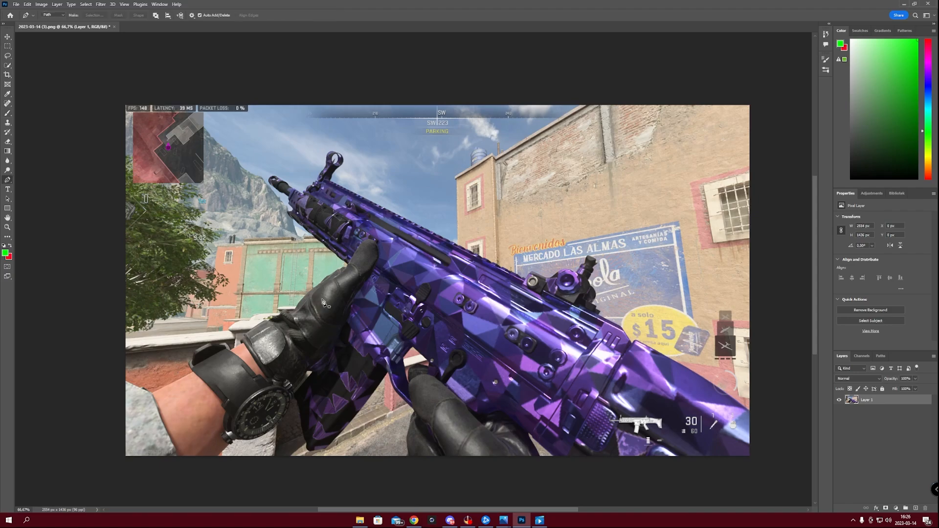
click(110, 381)
click(126, 382)
click(150, 393)
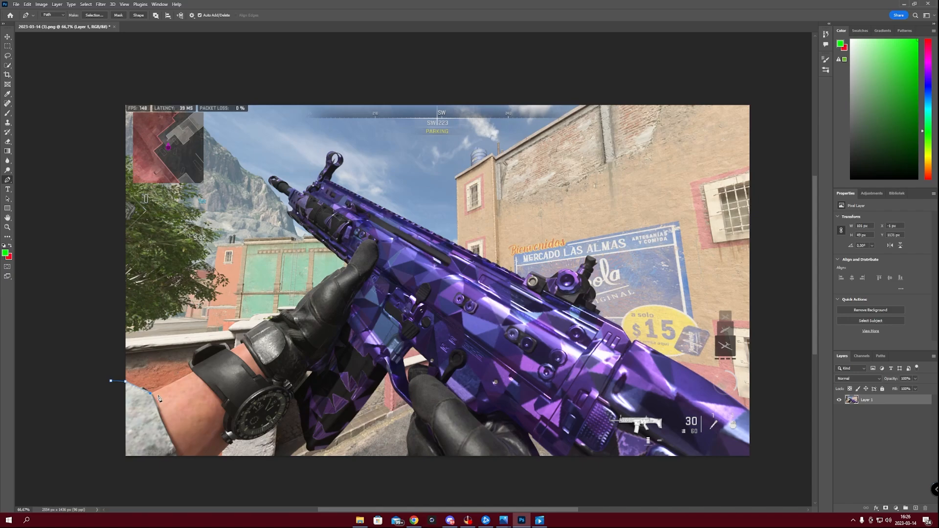
click(191, 369)
click(189, 366)
- Continue the path over the raised watch strap and along the wrist to the glove's cuff
drag(194, 362, 195, 361)
drag(194, 353, 217, 348)
click(225, 347)
click(226, 350)
click(230, 351)
scroll(239, 345, up, 5)
click(241, 342)
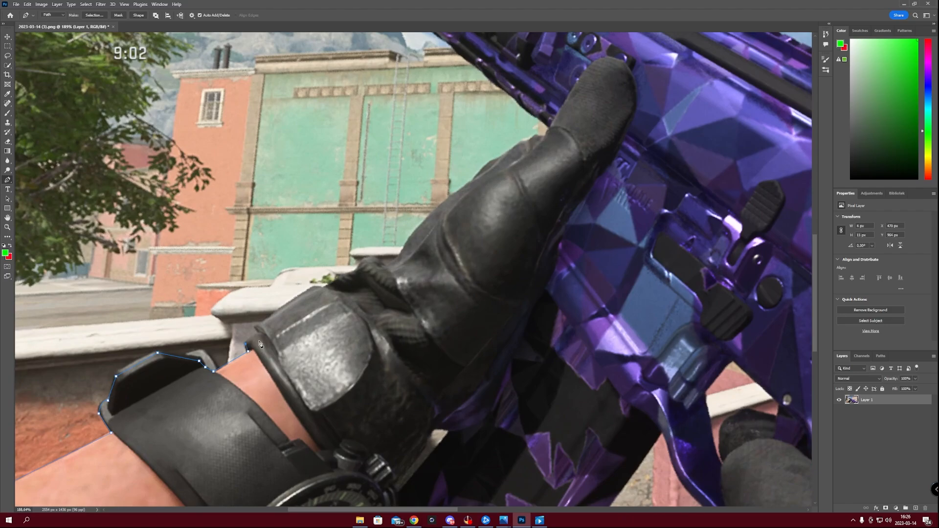
- Trace the path around the glove's cuff and over the wrinkled wrist section to the back of the hand
click(256, 332)
click(258, 332)
click(322, 288)
click(340, 275)
click(355, 270)
click(362, 261)
click(383, 263)
click(385, 264)
click(398, 256)
drag(433, 229, 398, 294)
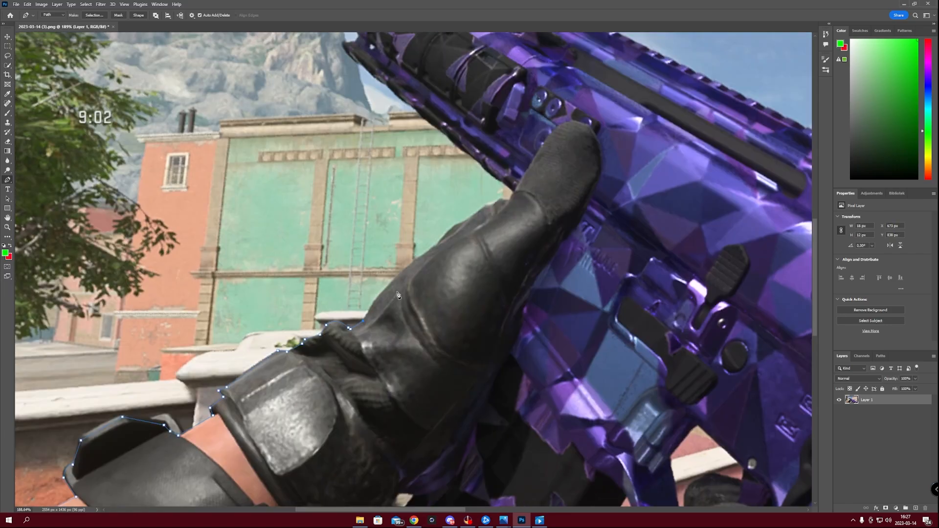
- Trace the back of the supporting glove up to where it meets the underside of the rifle's handguard
alt+click(415, 260)
click(438, 243)
click(454, 225)
click(471, 217)
click(487, 204)
click(493, 205)
click(501, 200)
click(510, 200)
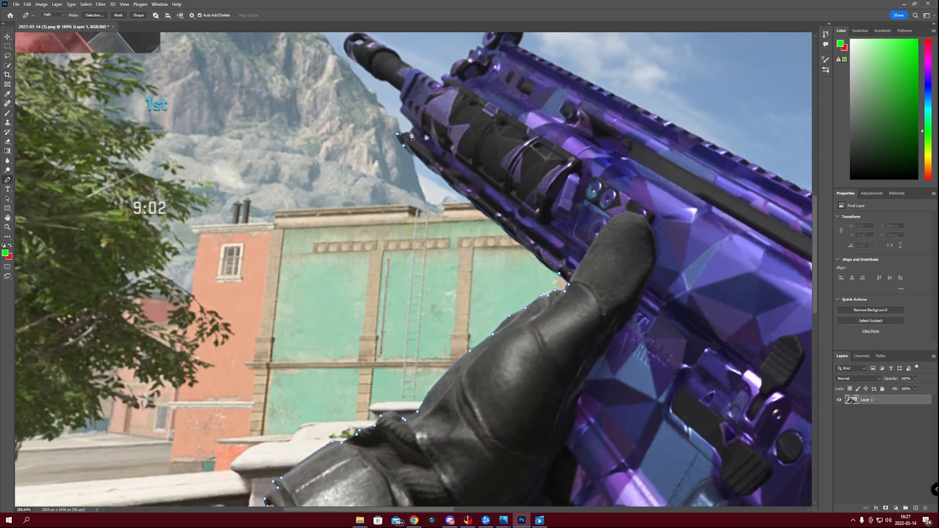
- Continue the path around the handguard's front end and the rifle's muzzle
click(385, 79)
click(435, 132)
mouse_move(386, 80)
mouse_down()
mouse_move(450, 140)
mouse_move(417, 218)
mouse_up()
click(394, 200)
drag(411, 179, 438, 182)
click(443, 197)
click(446, 204)
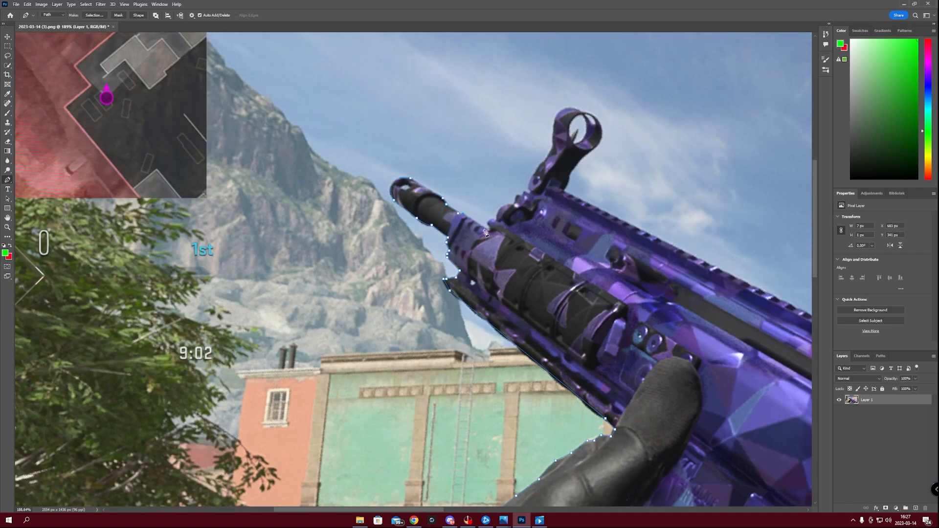
- Trace the base of the front sight and the lower part of its upright post
click(513, 219)
click(519, 218)
drag(527, 206, 518, 234)
click(523, 234)
click(532, 207)
click(544, 187)
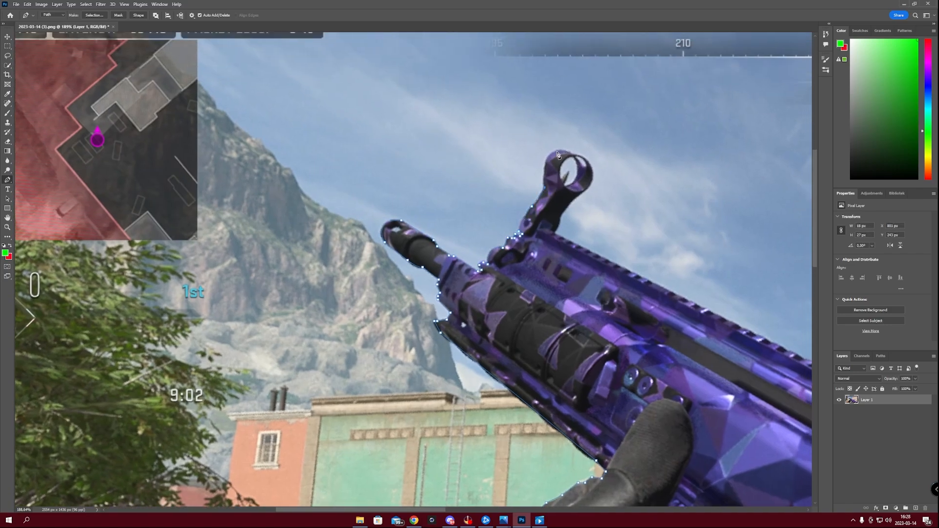
- Trace the outer edge of the front sight ring and return down its rear side to the top rail
drag(559, 151, 585, 189)
click(560, 216)
click(554, 232)
drag(563, 239, 175, 98)
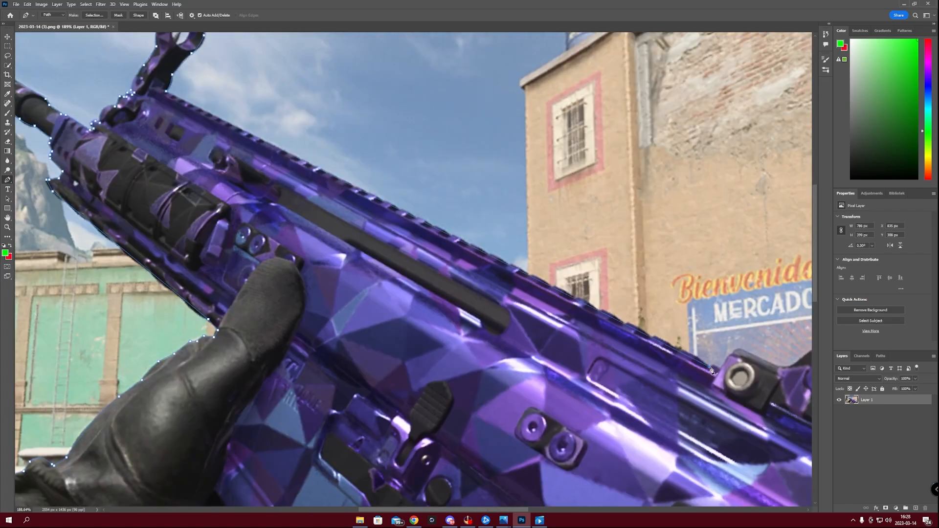
- Extend the path along the top rail and over the front mount of the rear sight
drag(711, 366, 712, 368)
click(721, 370)
click(731, 355)
drag(780, 368, 660, 322)
click(697, 304)
mouse_move(746, 308)
mouse_down()
mouse_move(767, 328)
mouse_move(652, 321)
mouse_up()
- Trace the rear sight's round knob and upright post, descending along its back edge
click(663, 309)
drag(677, 285, 684, 286)
click(697, 295)
click(698, 303)
click(689, 318)
click(677, 354)
drag(682, 368, 641, 316)
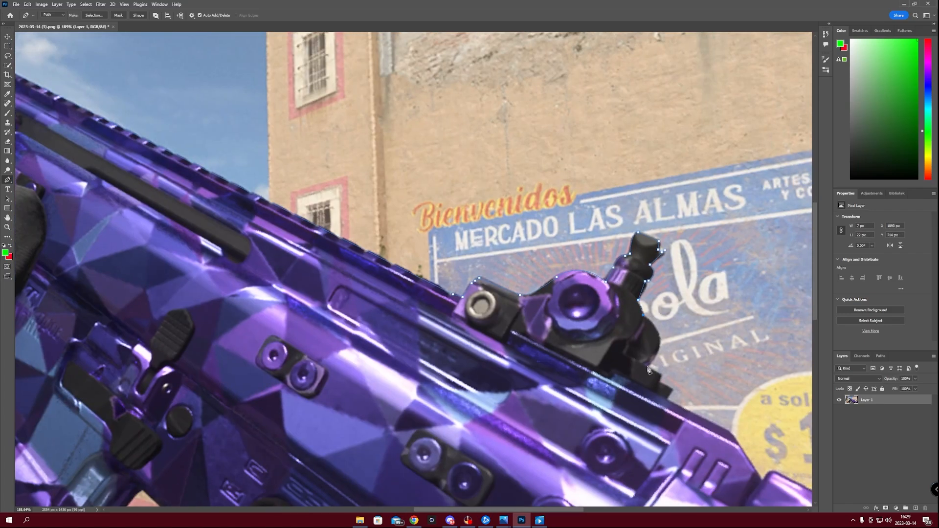
- Trace the rear sight's stepped base back down to the top of the receiver
drag(643, 366, 622, 379)
drag(659, 376, 599, 333)
click(599, 333)
click(609, 348)
click(667, 389)
- Trace the receiver's rear and the stock's upper edge, then route the path outside the image around its lower-right corner
drag(776, 450, 482, 239)
scroll(482, 239, down, 6)
click(627, 341)
click(652, 399)
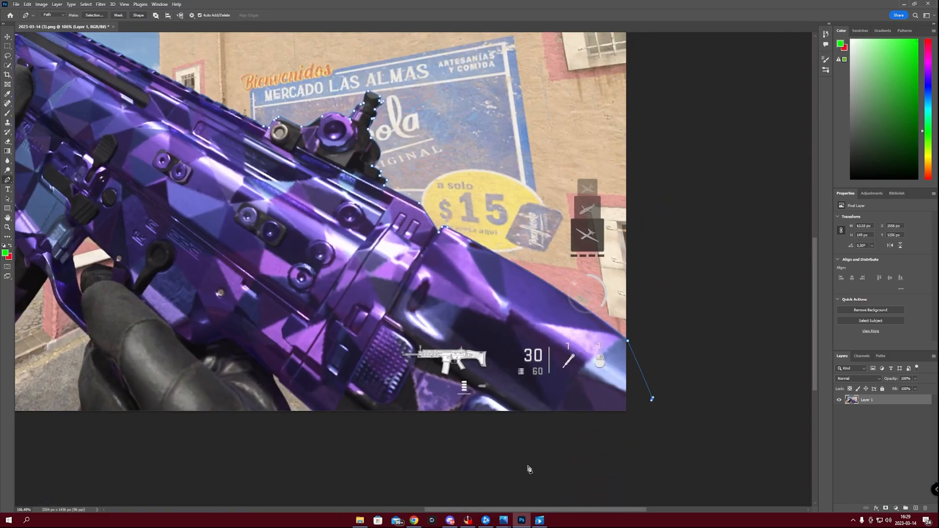
click(526, 464)
click(351, 434)
drag(269, 395, 328, 356)
scroll(324, 372, up, 4)
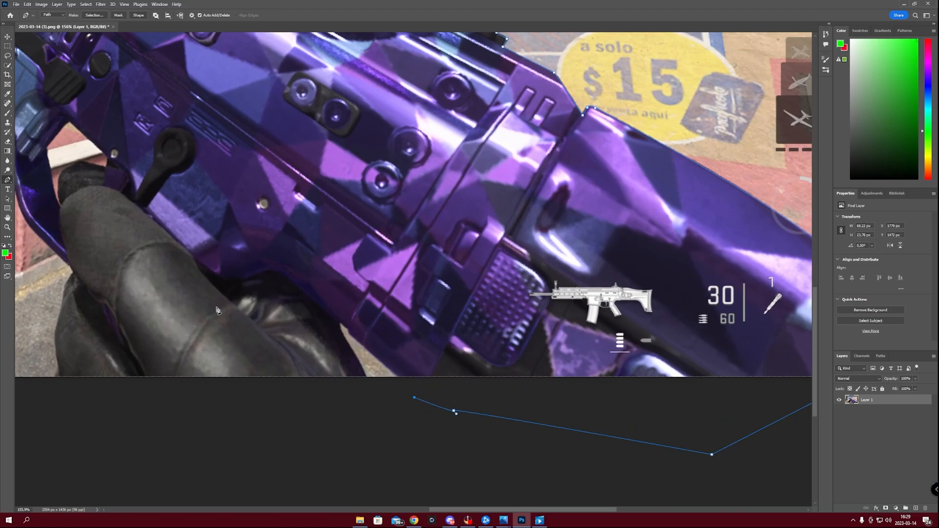
- Trace the path around the small background gap between the rifle's stock and the trigger-hand glove
click(398, 378)
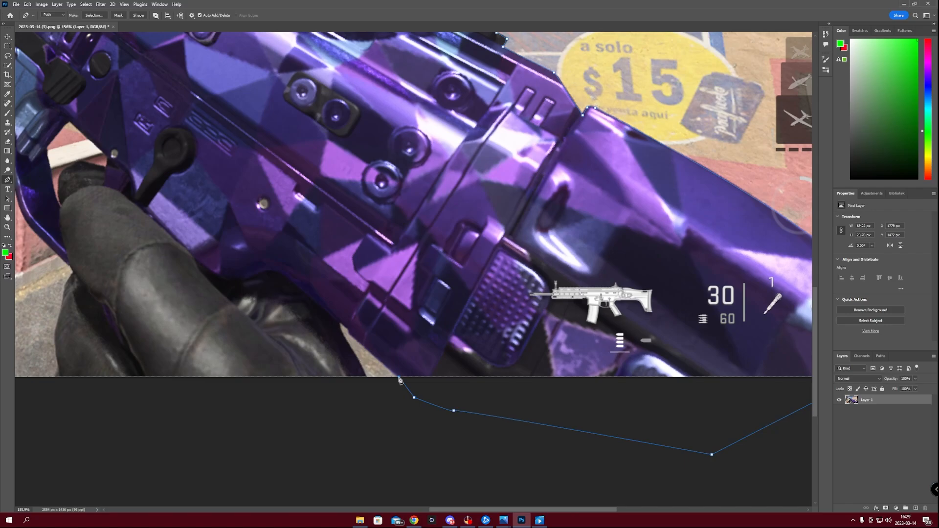
click(342, 324)
click(339, 322)
click(367, 381)
drag(280, 373, 322, 321)
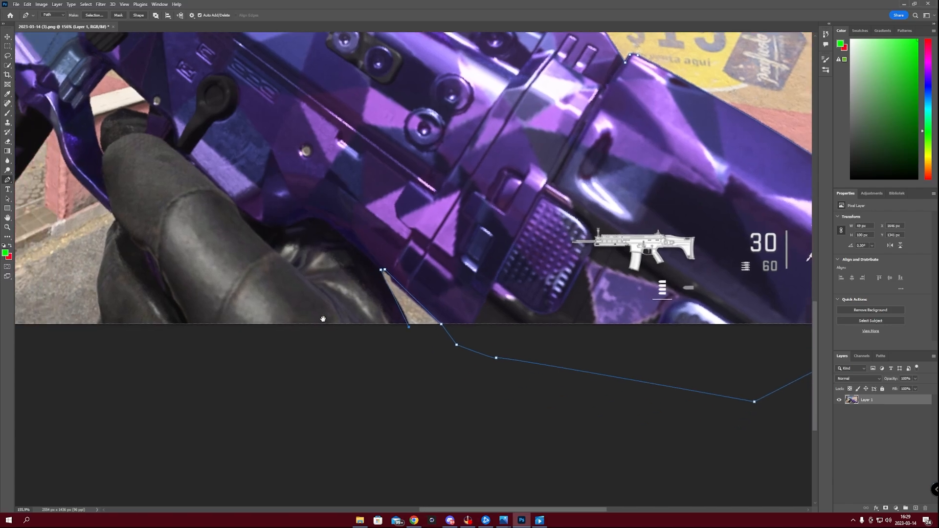
- Route the path below the image under the trigger-hand glove and back to the glove's outer edge
key(z)
click(297, 336)
key(p)
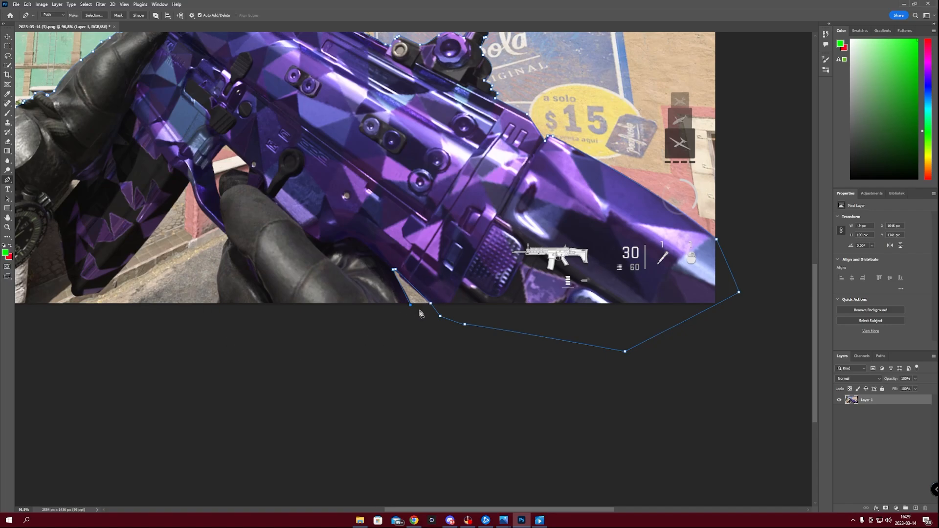
click(292, 324)
click(209, 324)
scroll(198, 292, left, 3)
click(282, 307)
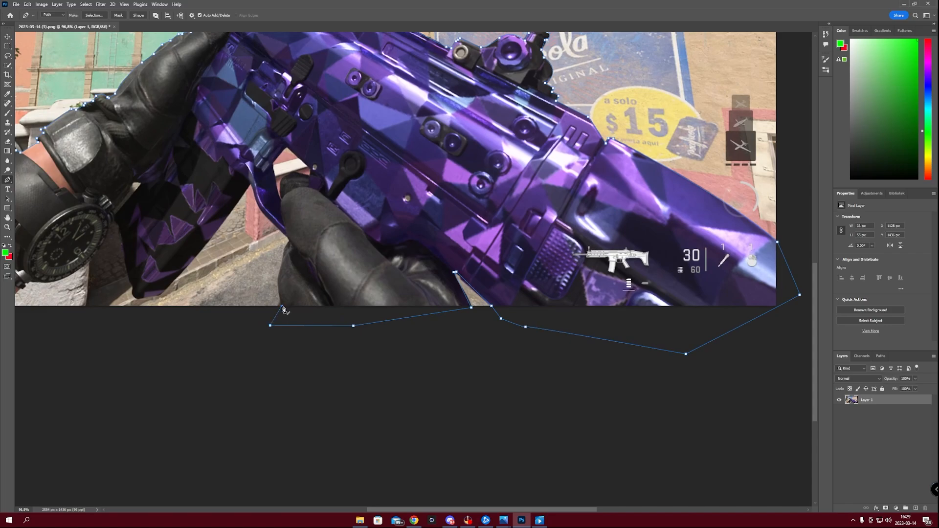
- Trace up the trigger-hand glove's outer edge and along the trigger guard to the magazine
click(277, 283)
click(281, 270)
click(284, 260)
drag(232, 170, 309, 232)
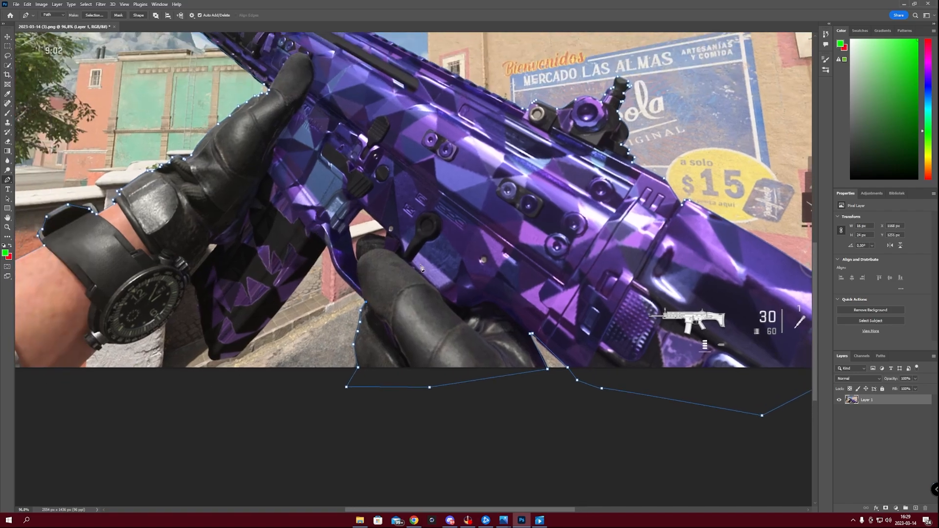
click(337, 272)
click(327, 244)
- Trace the magazine's bottom and front edge up to the gap beside the supporting glove
drag(235, 356, 216, 363)
click(215, 360)
click(210, 356)
click(210, 350)
click(197, 287)
click(190, 281)
drag(211, 291, 318, 296)
click(324, 250)
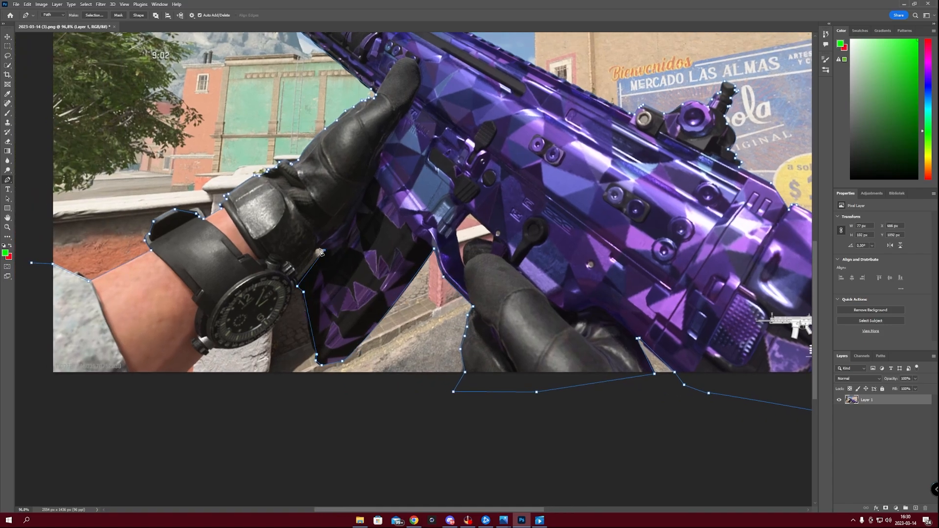
- Trace below the wristwatch and close the path outside the image around its lower-left corner
drag(210, 346, 196, 347)
click(183, 373)
click(86, 390)
click(52, 378)
click(195, 253)
drag(32, 296, 142, 268)
- Add a closed subpath around the background gap inside the trigger guard
key(z)
drag(484, 234, 349, 281)
key(p)
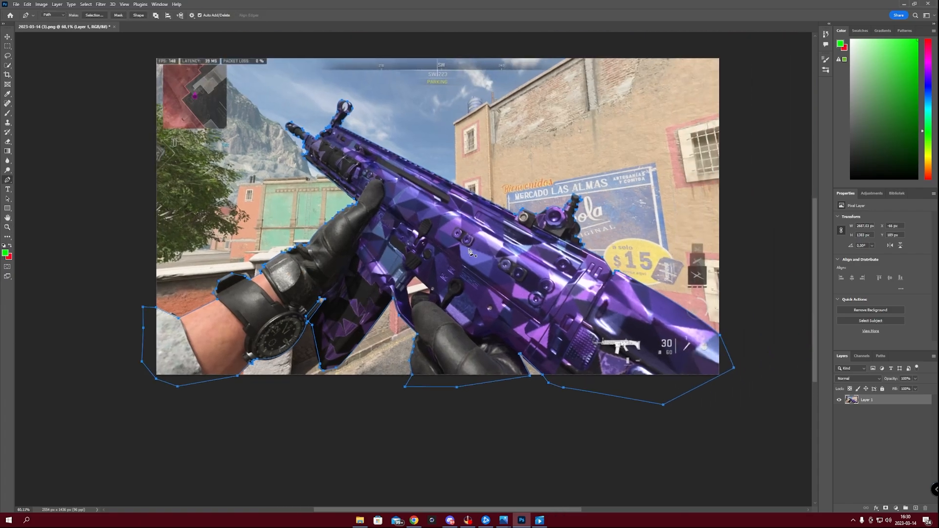
scroll(450, 290, up, 2)
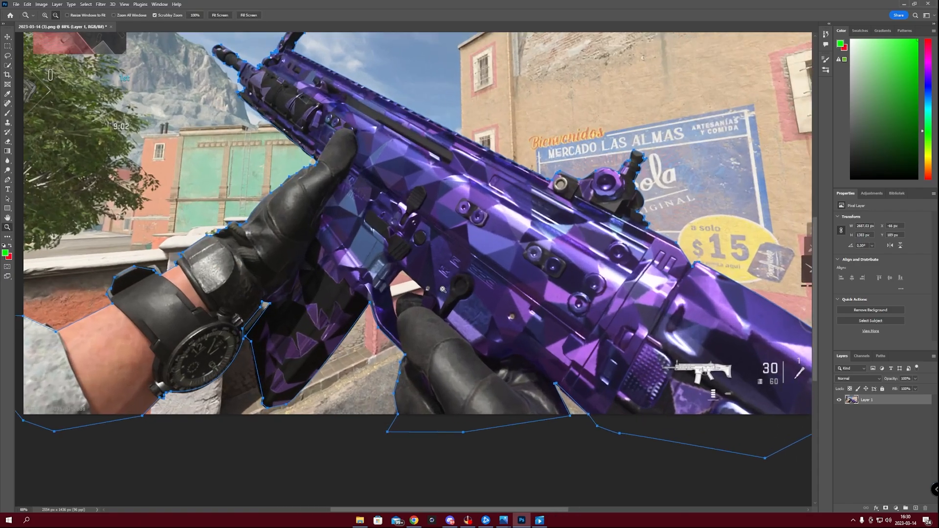
scroll(433, 305, up, 1)
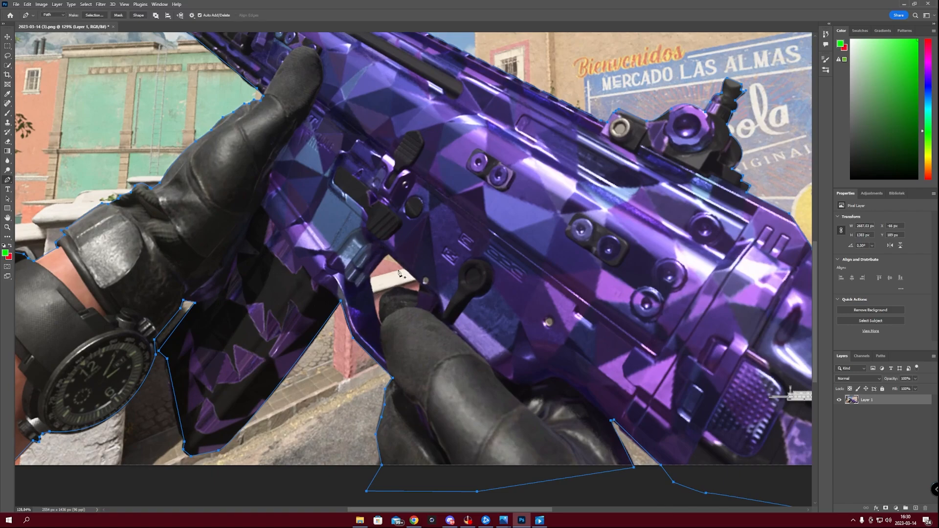
drag(292, 135, 370, 133)
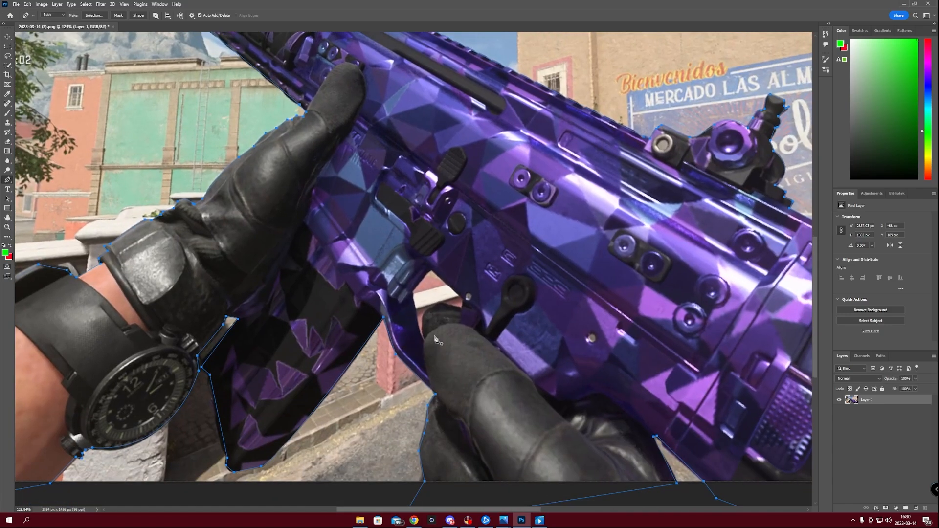
click(462, 309)
click(431, 269)
click(412, 293)
click(419, 330)
click(424, 341)
click(424, 312)
click(439, 304)
click(462, 308)
- Add a closed subpath around the sky visible through the front sight ring
drag(253, 259, 318, 340)
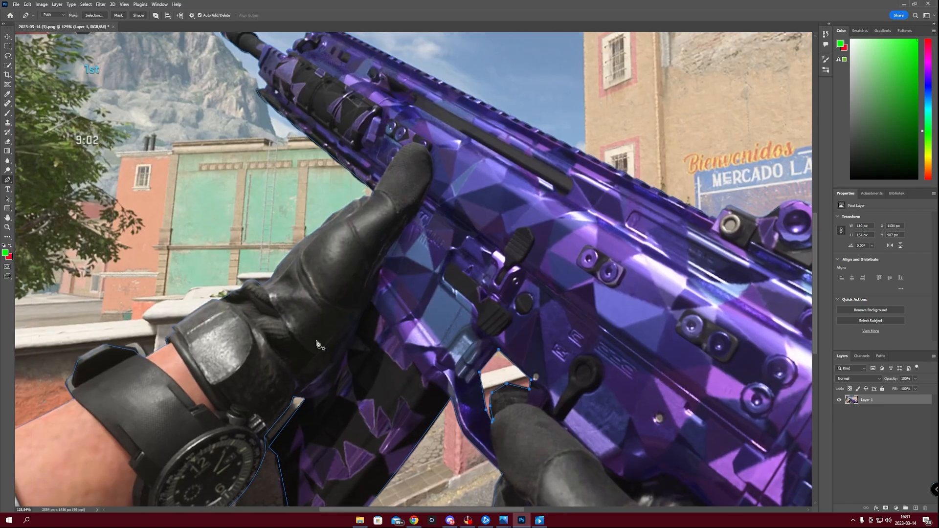
scroll(318, 340, down, 6)
scroll(300, 146, up, 8)
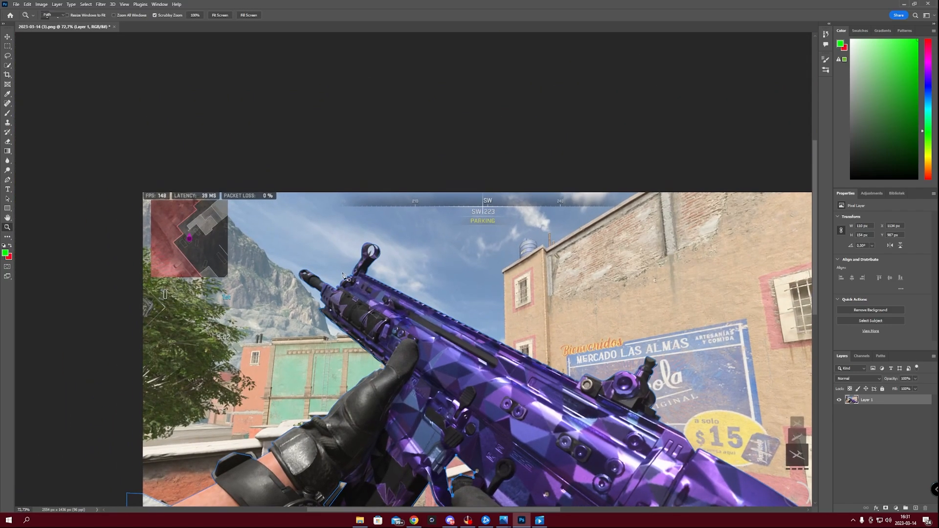
key(p)
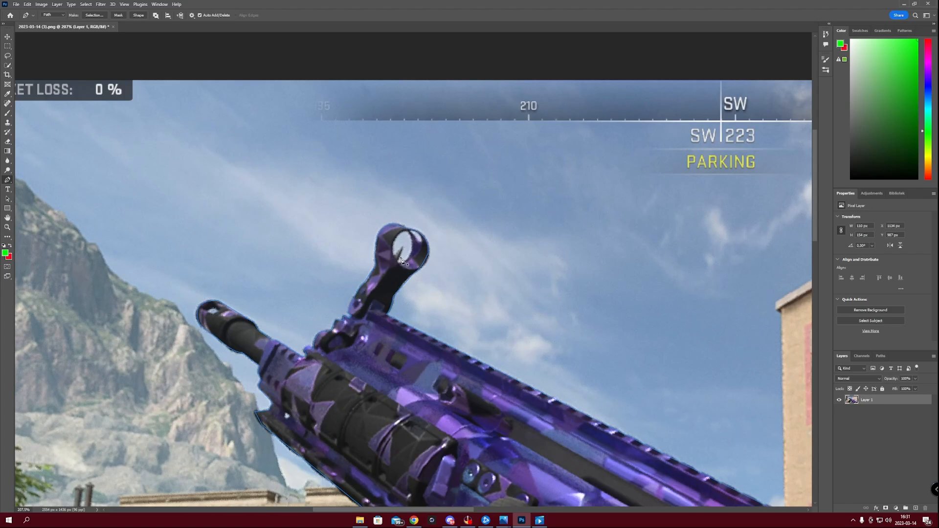
click(394, 256)
click(403, 250)
click(398, 262)
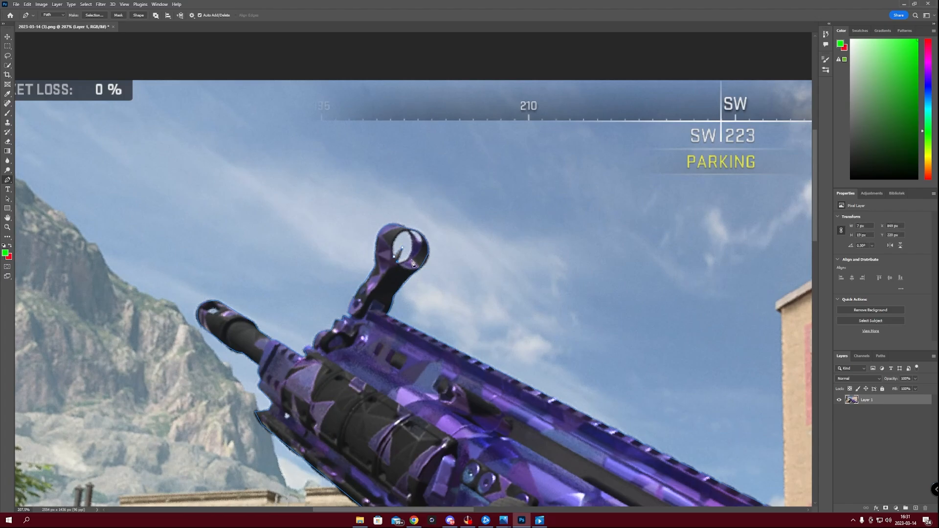
drag(408, 233, 398, 204)
alt+click(409, 232)
click(396, 260)
click(397, 260)
- Convert the finished path to a selection and copy the selected rifle and arms to a new layer
key(ctrl+space)
drag(288, 343, 235, 342)
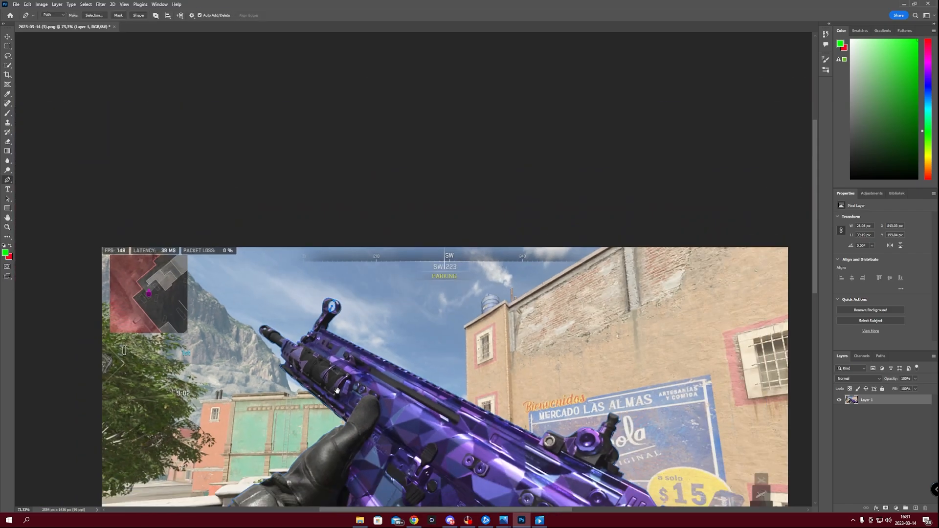
key(space)
drag(334, 393, 300, 208)
scroll(315, 300, down, 1)
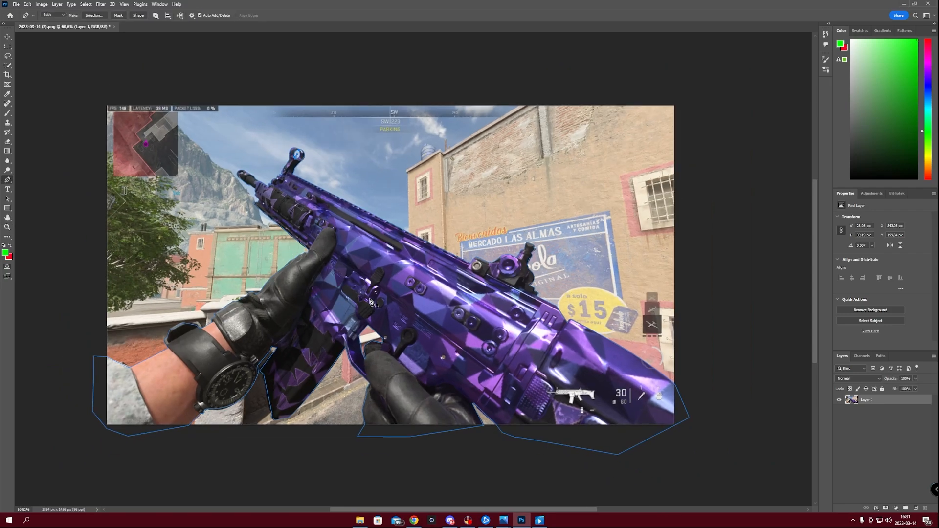
key(ctrl+Return)
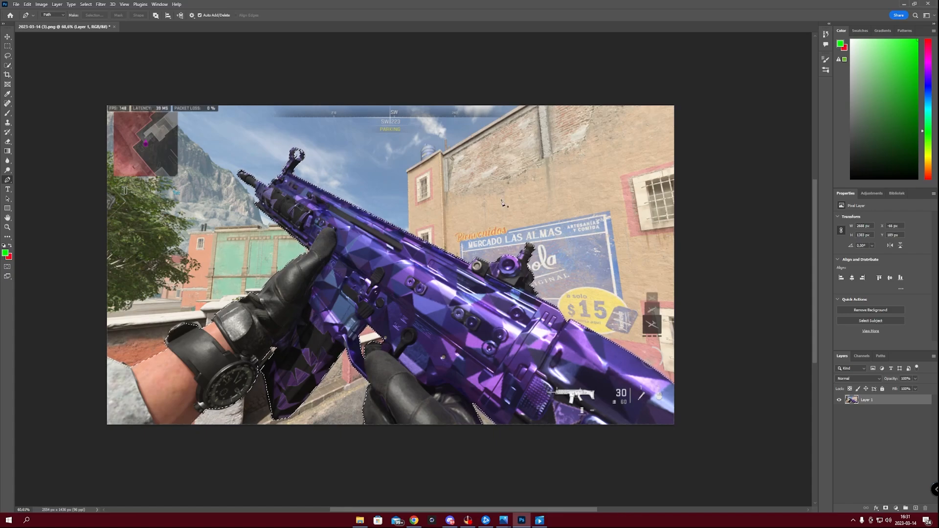
key(ctrl+j)
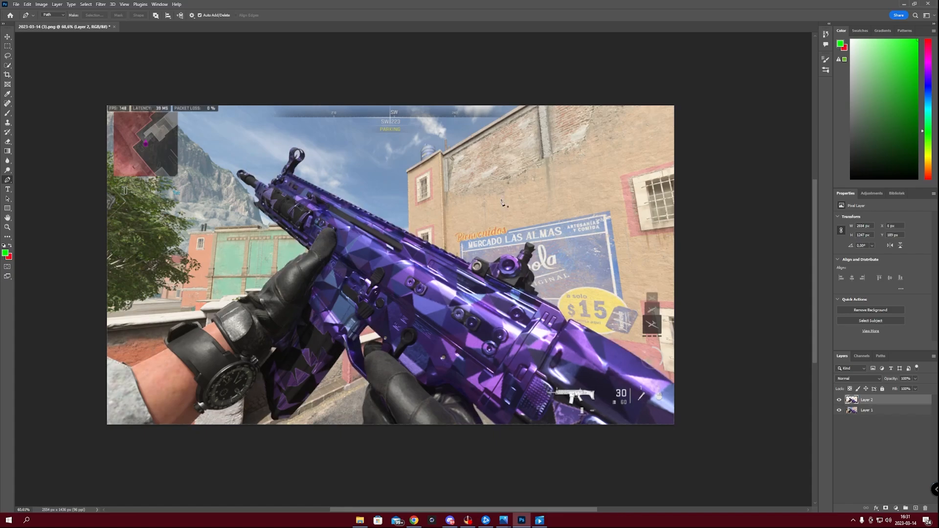
- Hide the original screenshot layer and add an empty layer directly above it, beneath the cutout
click(838, 411)
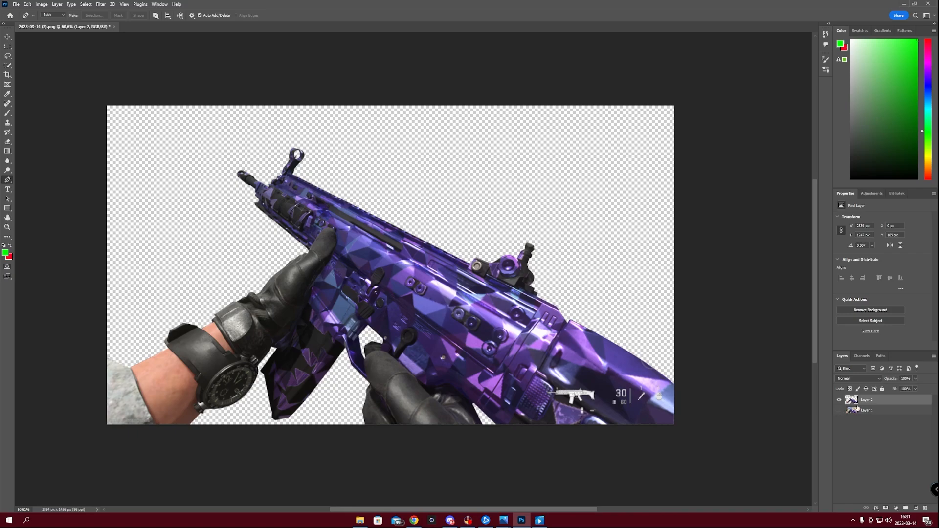
scroll(626, 380, down, 1)
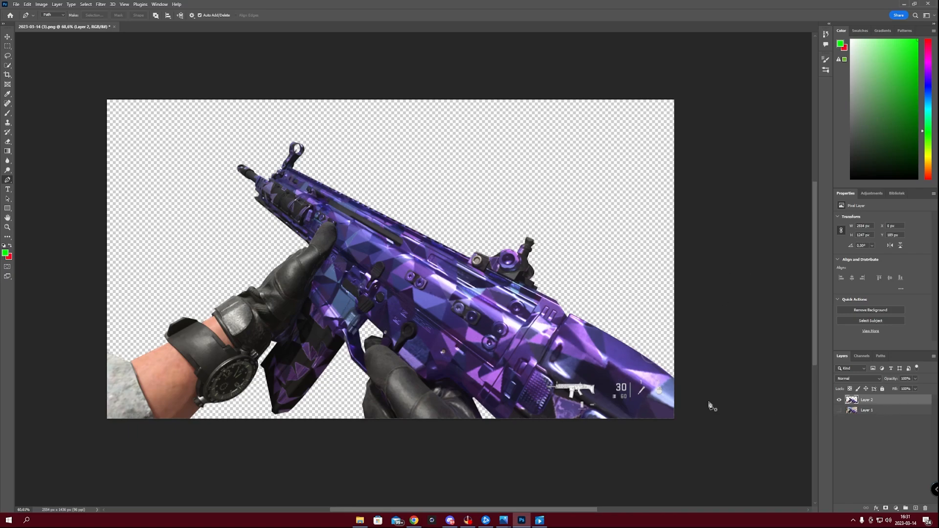
click(879, 411)
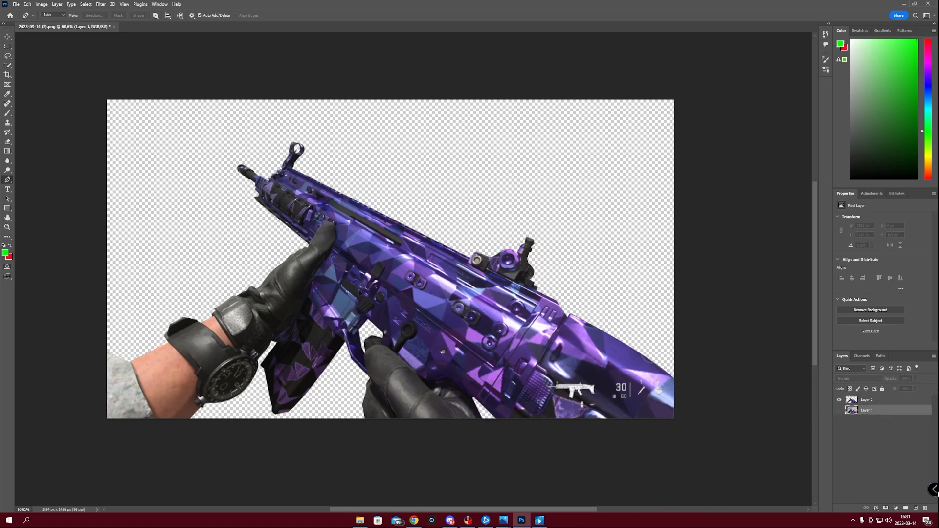
click(915, 508)
- Set the foreground colour to black
click(841, 45)
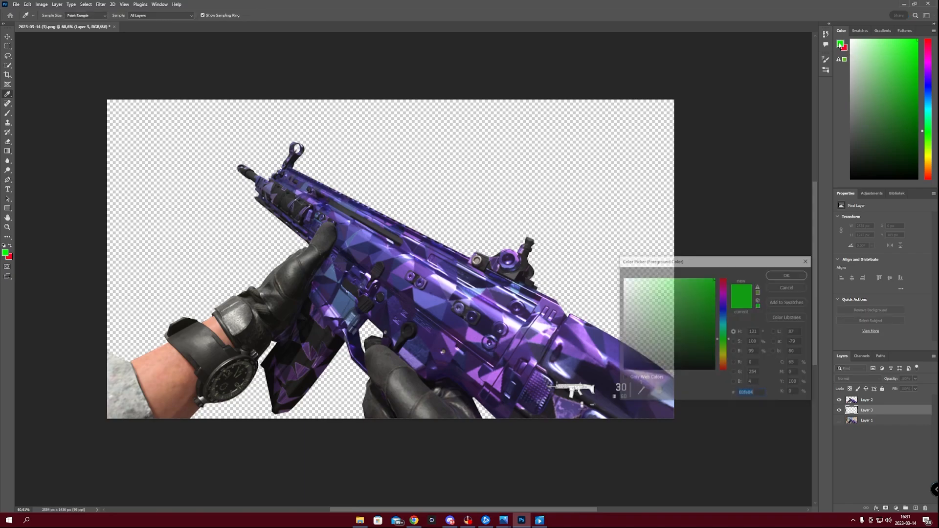
click(787, 288)
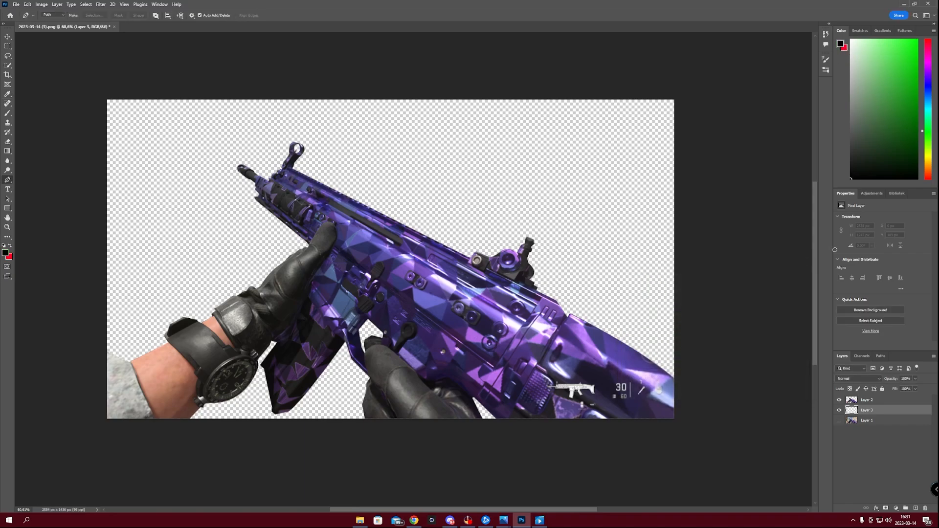
- Set the background colour to black and fill the empty layer beneath the cutout with it
key(ctrl+BackSpace)
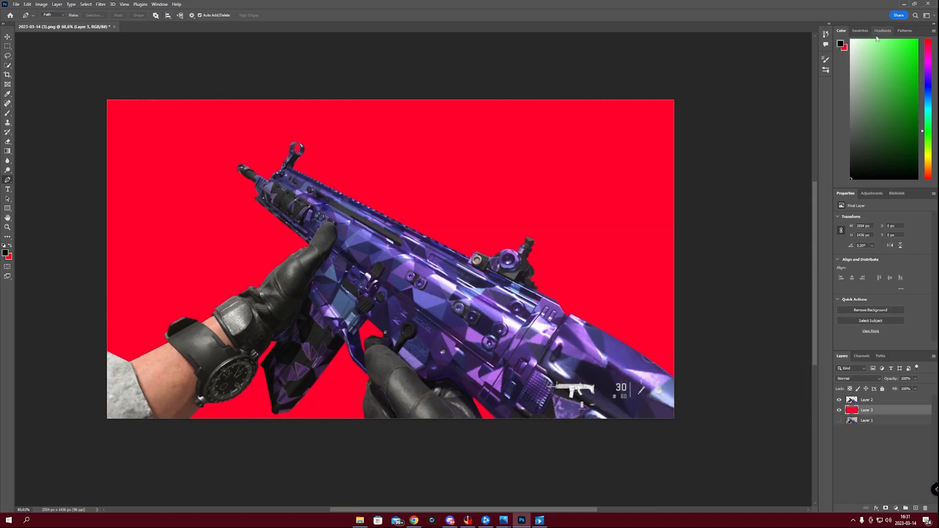
click(846, 49)
drag(898, 62, 824, 226)
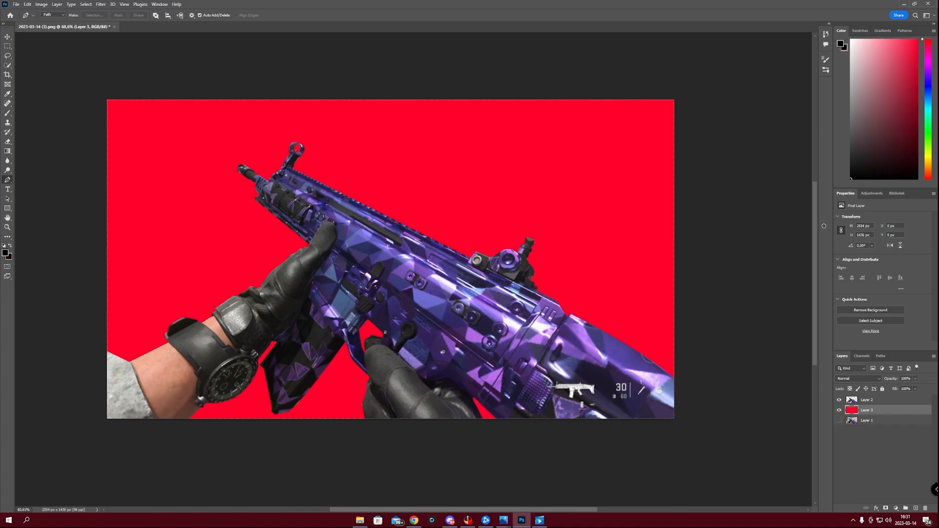
key(ctrl+BackSpace)
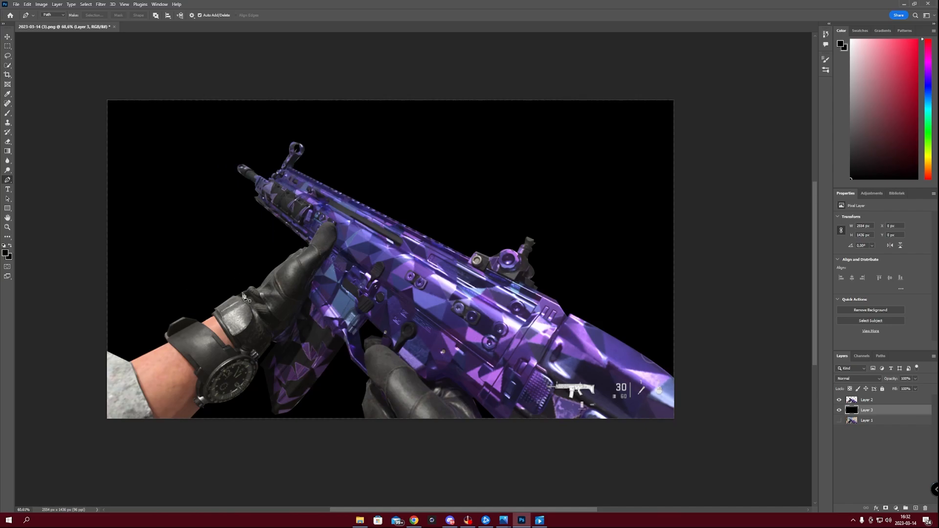
- Undo the layer fills, the new layer, the screenshot hiding and the layer copy, back to the active rifle-and-arms selection
scroll(247, 300, up, 3)
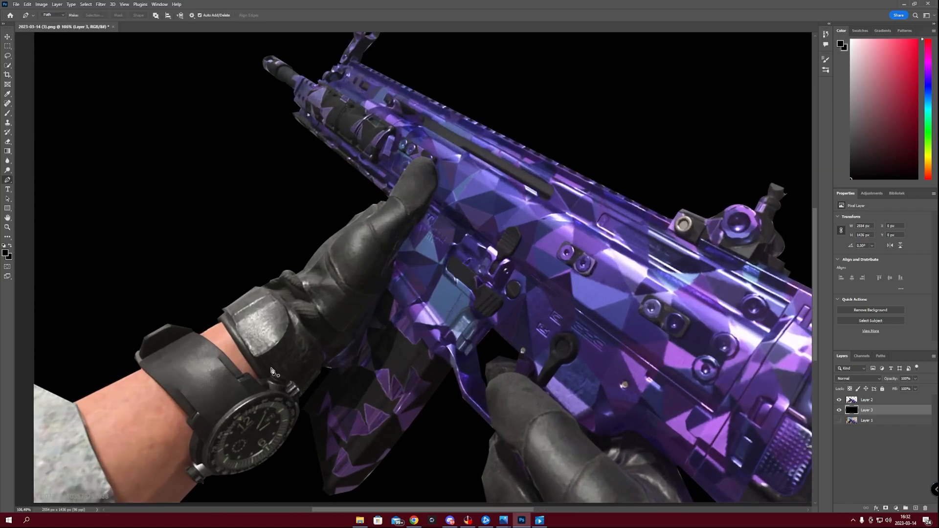
drag(358, 436, 366, 339)
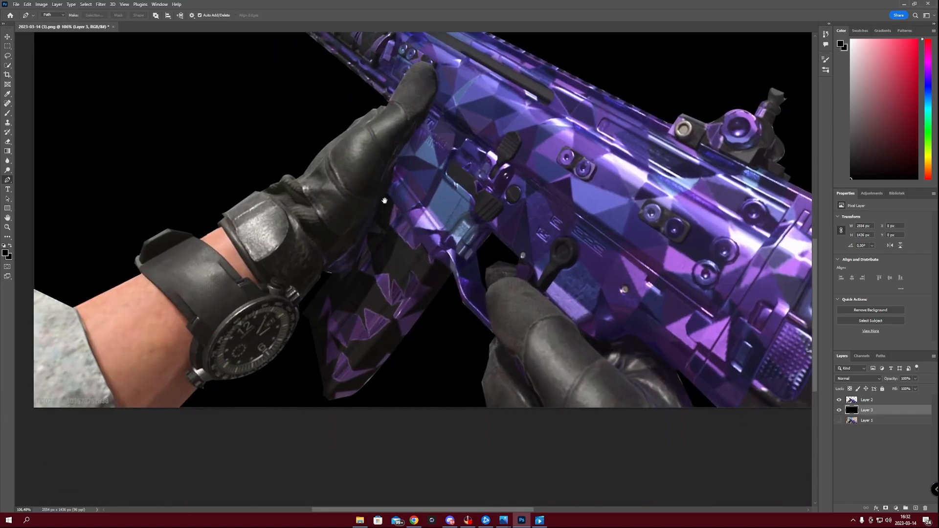
drag(384, 201, 379, 388)
scroll(484, 311, down, 4)
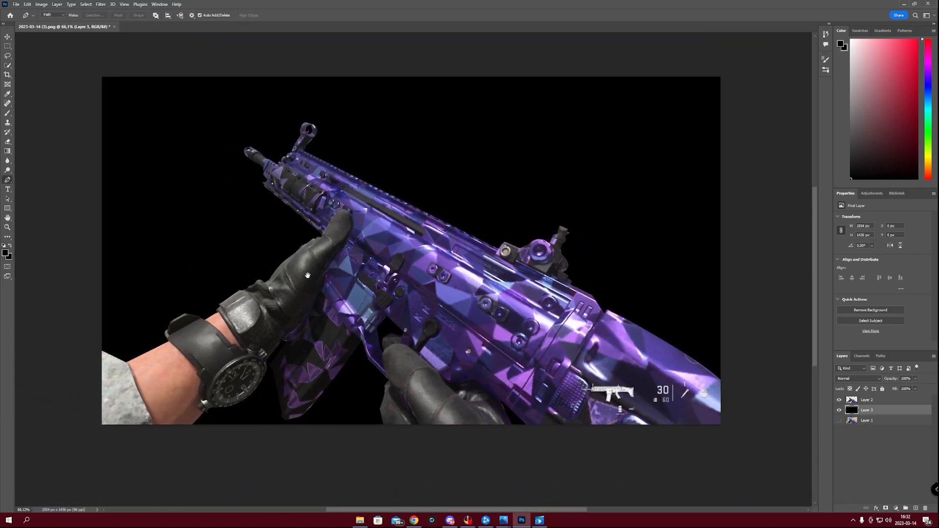
drag(307, 275, 296, 286)
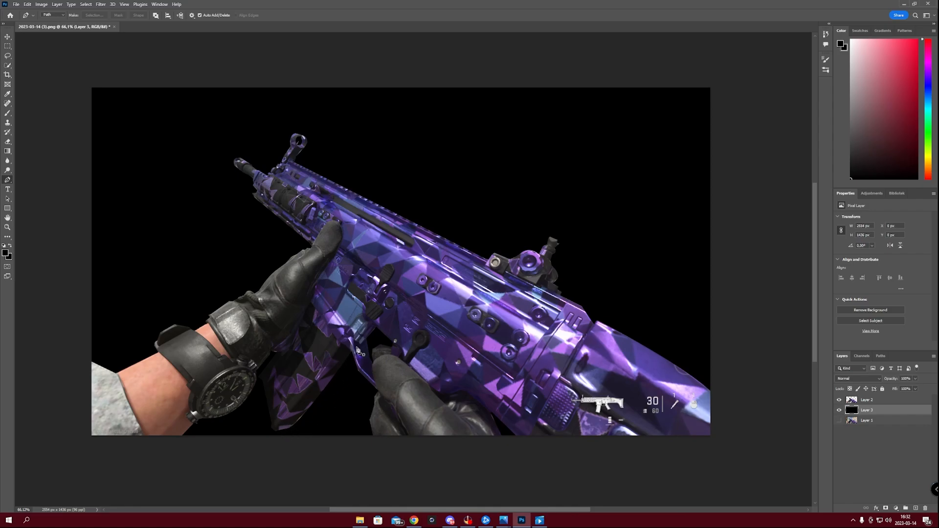
key(ctrl+z)
key(ctrl+z)
key(ctrl+z)
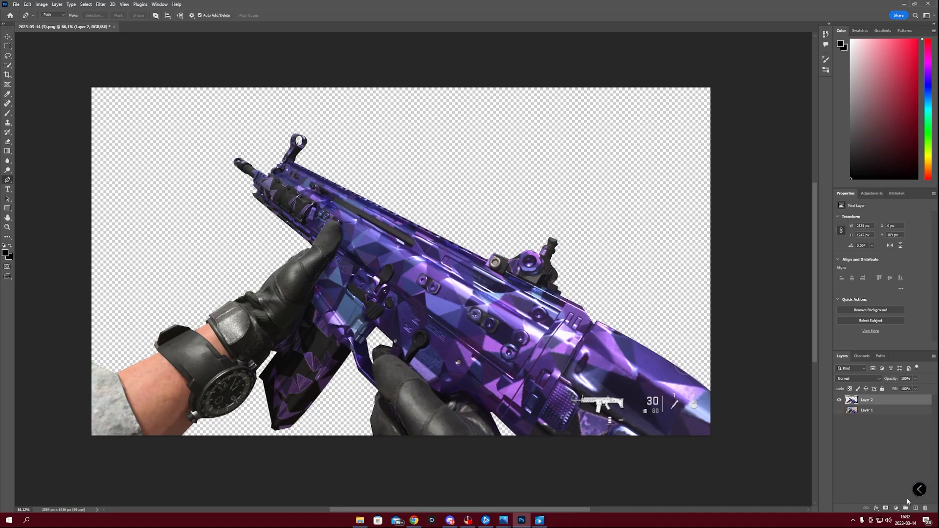
key(ctrl+z)
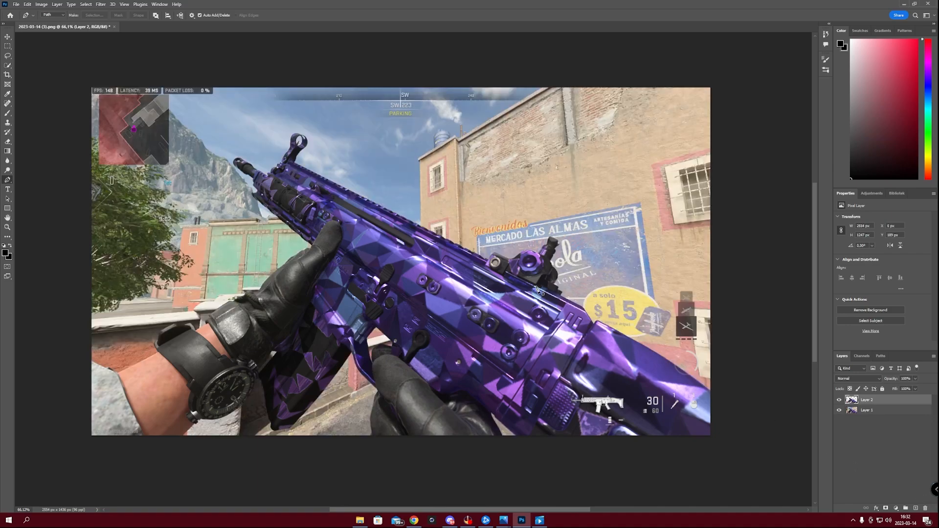
key(ctrl+z)
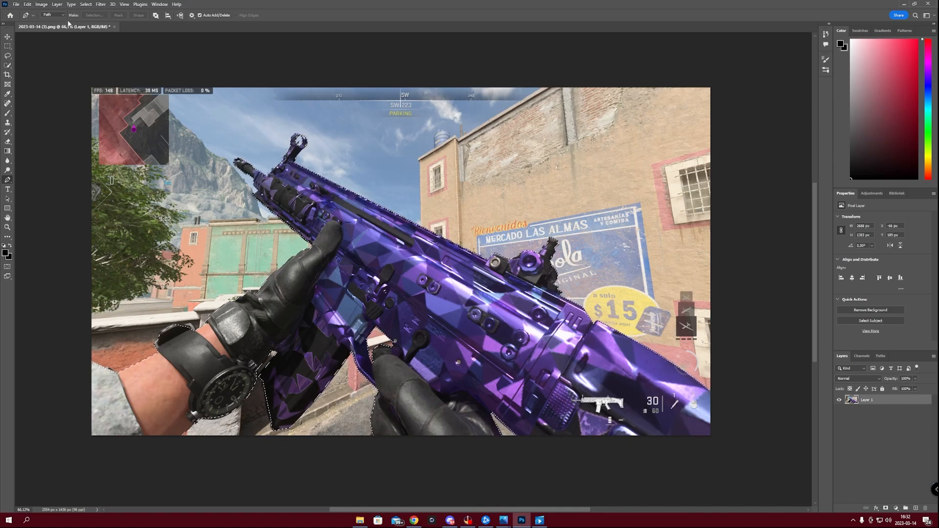
- Contract the selection around the rifle and arms by 2 pixels
click(86, 5)
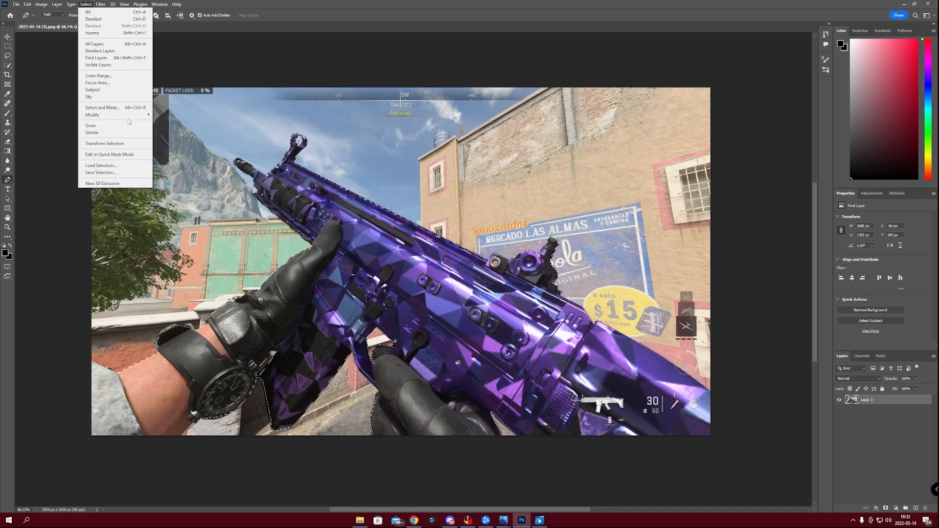
mouse_move(137, 114)
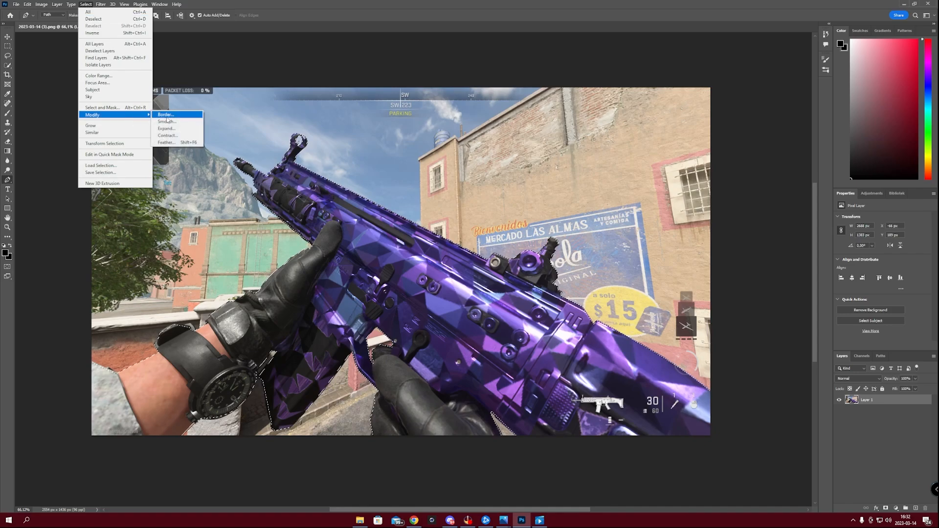
click(181, 138)
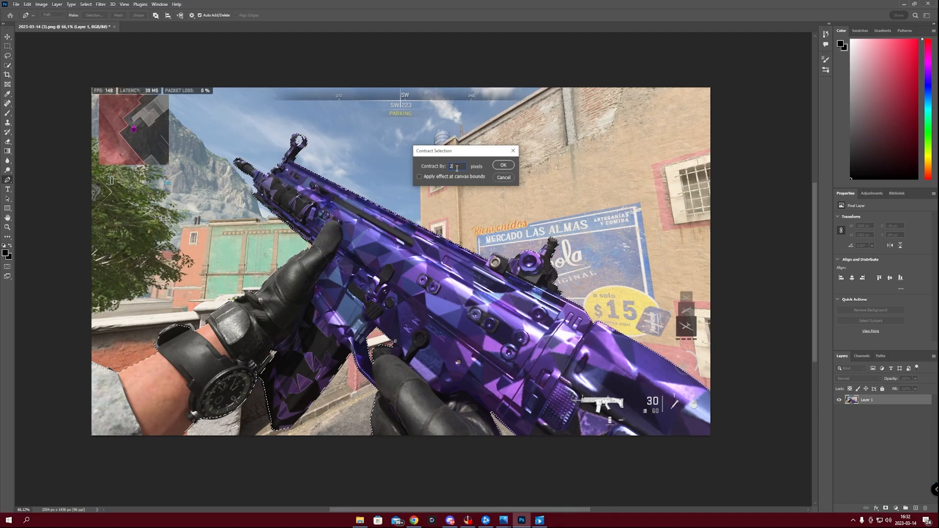
click(499, 177)
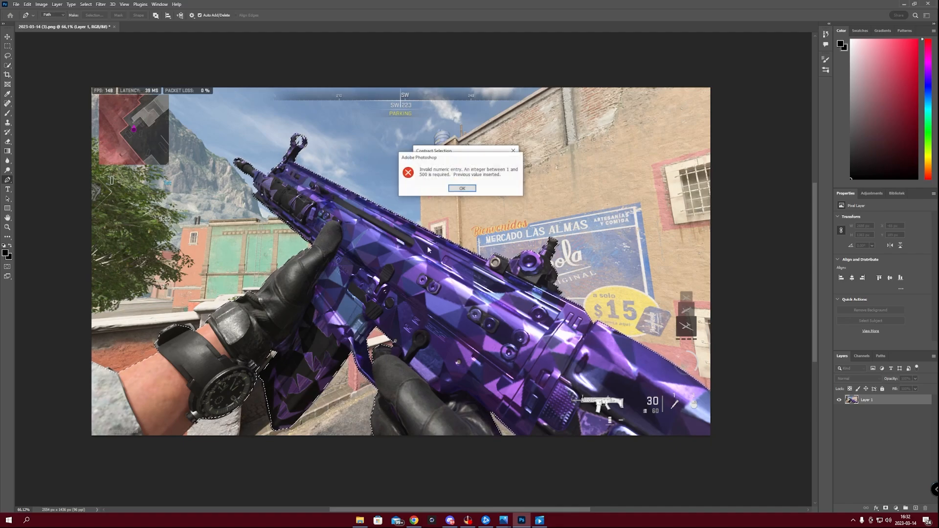
click(459, 189)
click(501, 165)
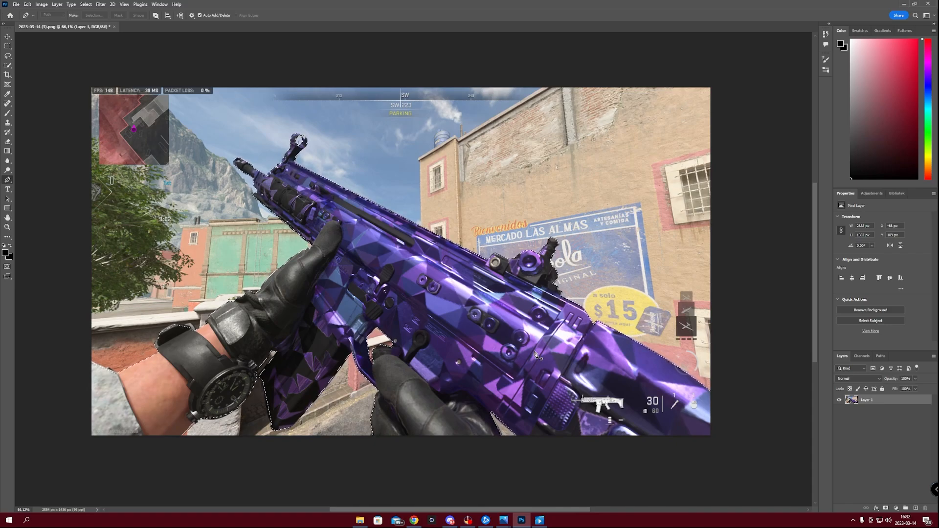
- Copy the selected rifle and arms to a new layer and hide the original screenshot layer
key(ctrl+j)
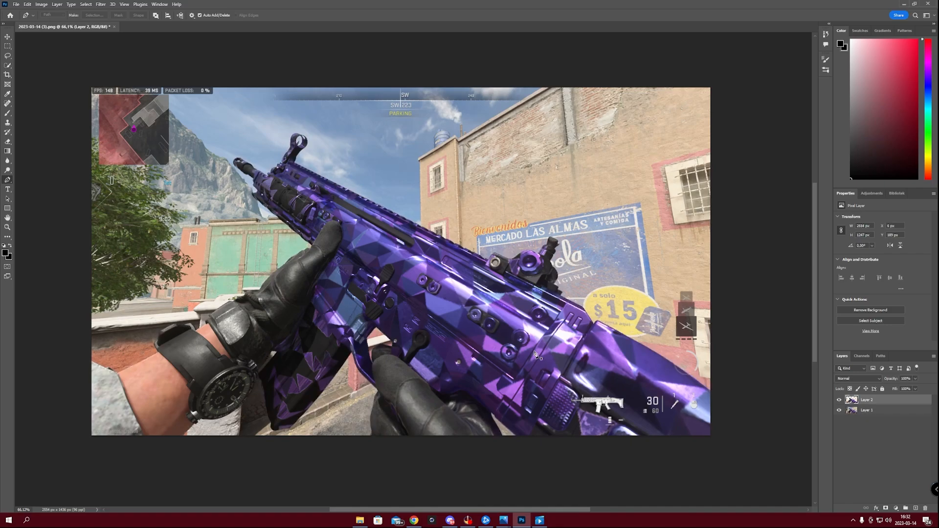
click(840, 411)
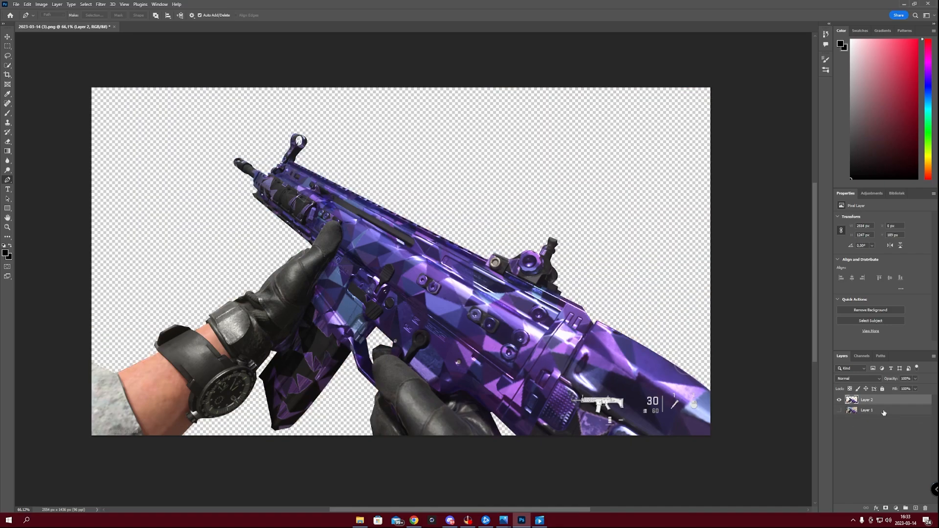
- Add a new layer directly beneath the cutout and fill it with the black foreground colour
ctrl+click(915, 508)
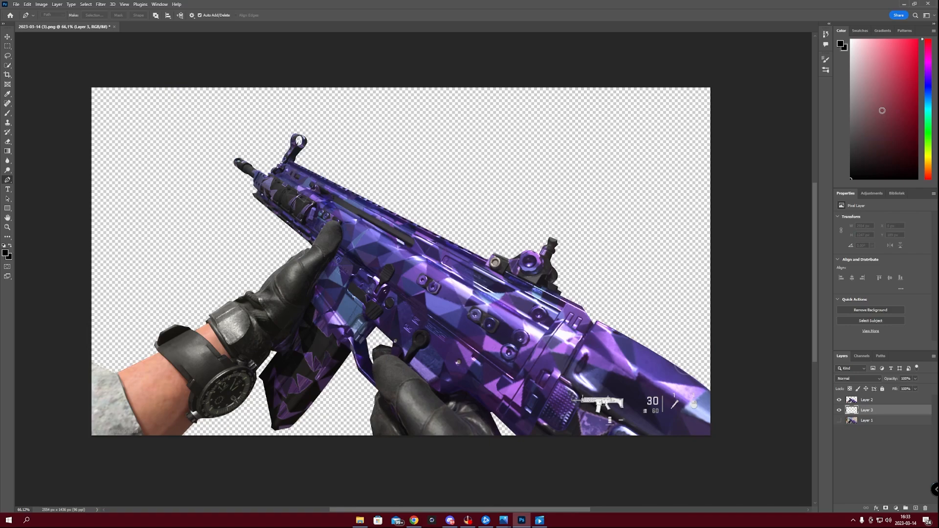
key(alt+BackSpace)
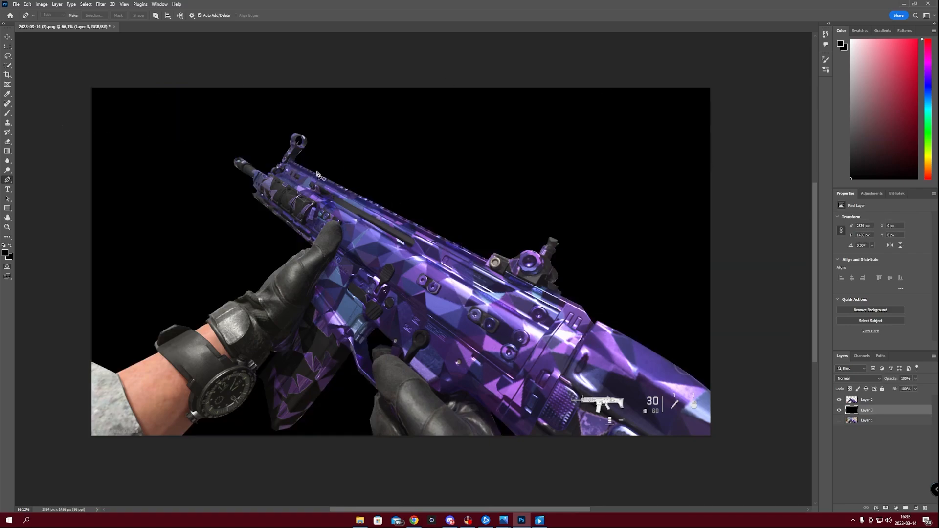
key(z)
drag(648, 421, 681, 422)
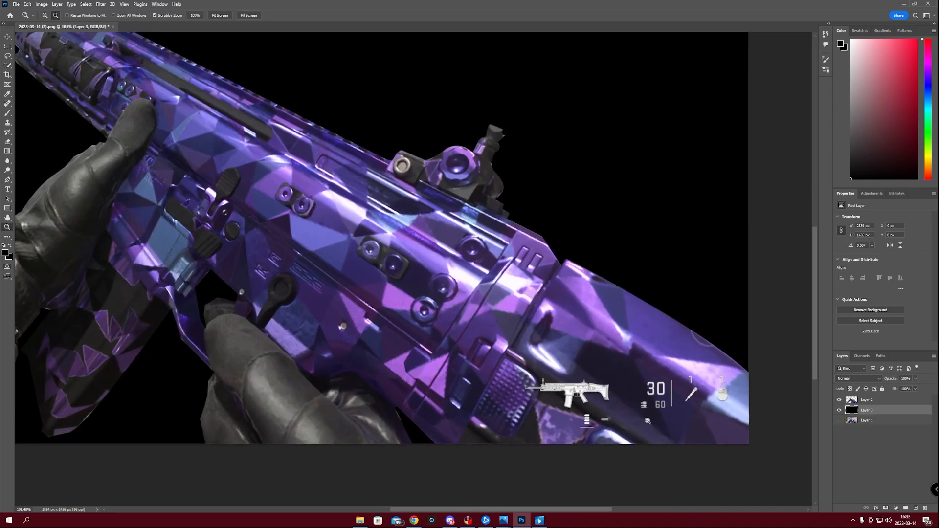
key(p)
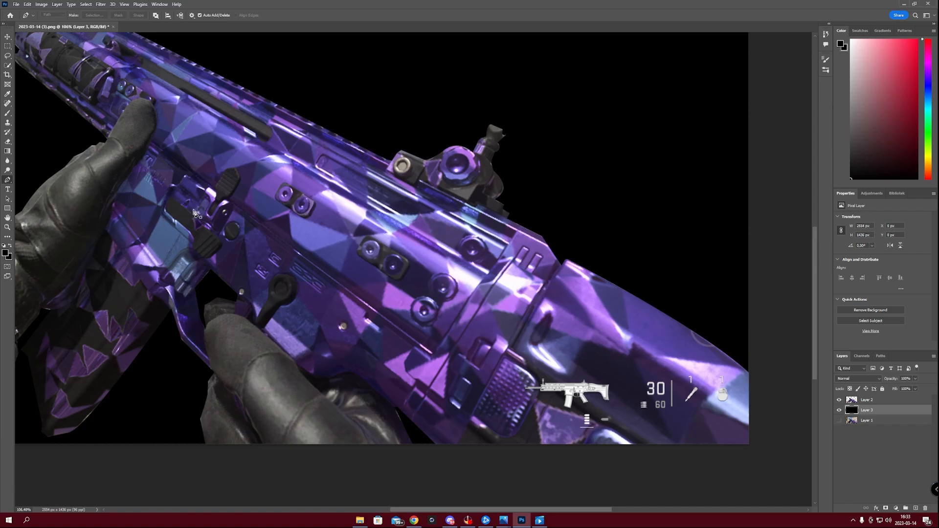
key(m)
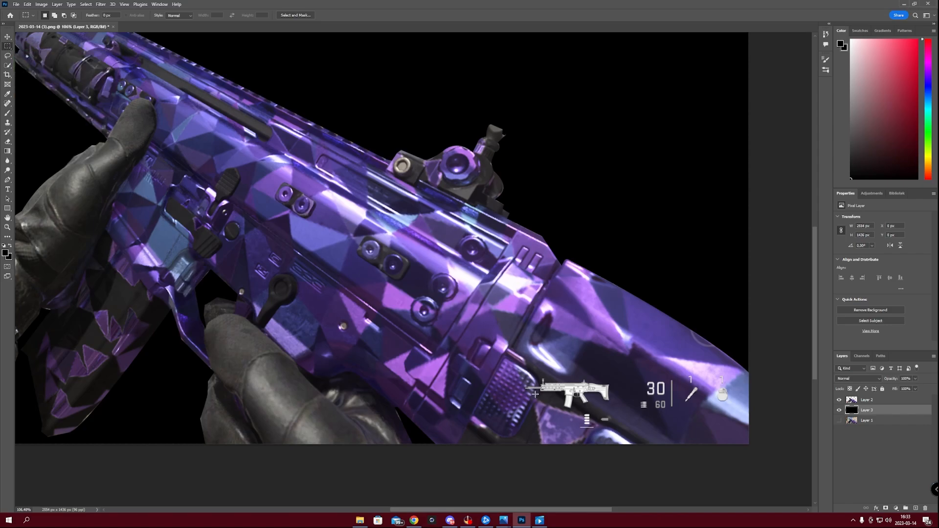
drag(521, 372, 615, 411)
click(550, 378)
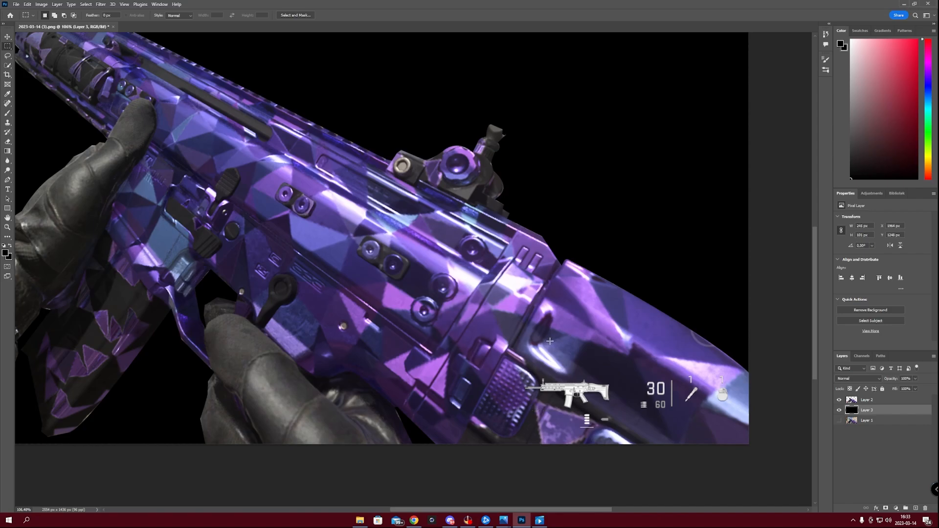
- On the cutout layer, select the white weapon icon over the rifle stock with a rectangular marquee, replace it with a Content-Aware fill and deselect
click(879, 403)
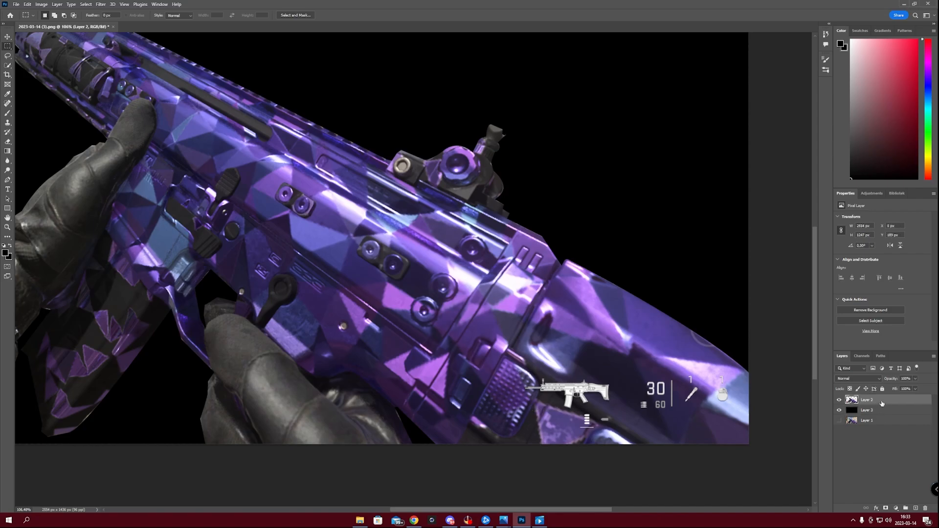
click(876, 412)
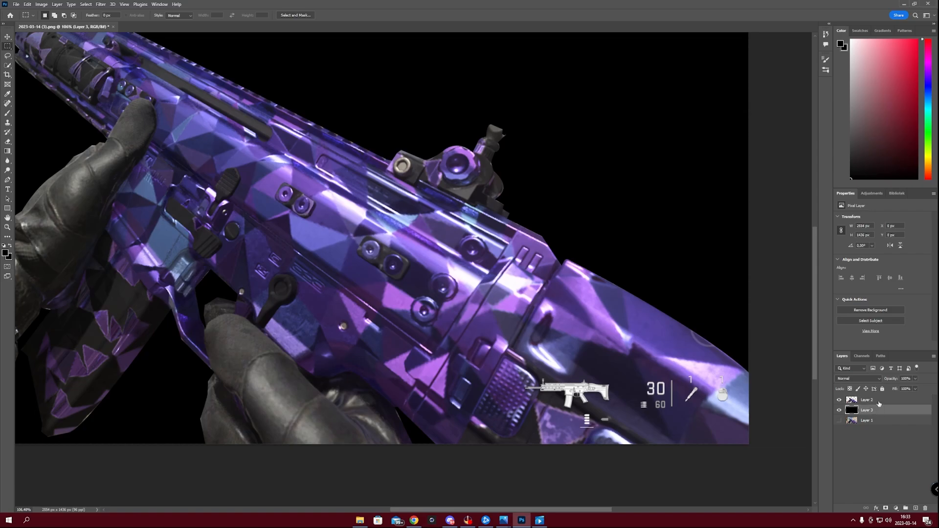
click(879, 401)
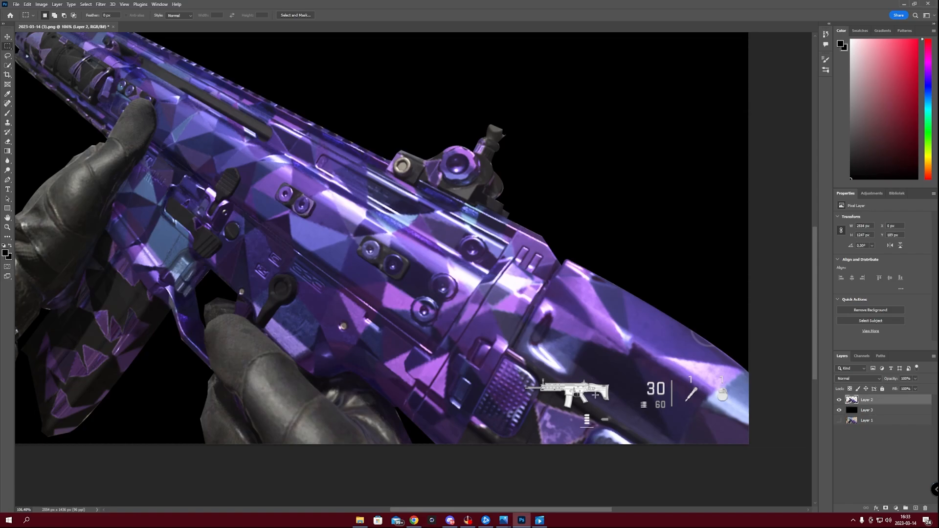
click(874, 412)
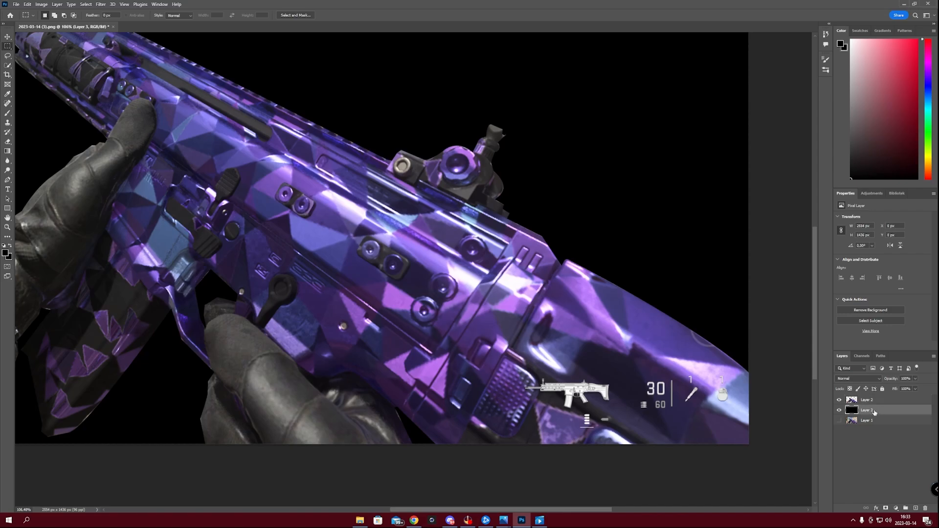
click(875, 401)
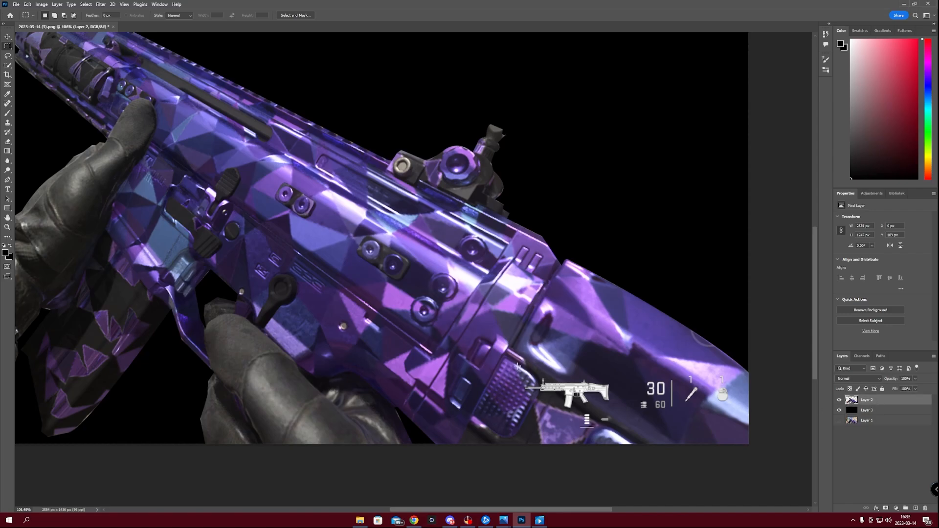
drag(517, 366, 616, 412)
key(shift+F5)
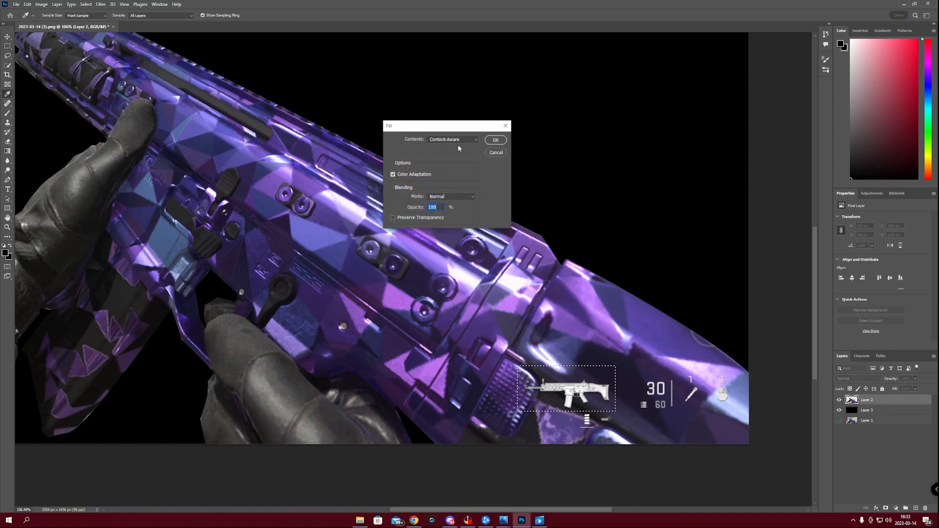
click(468, 140)
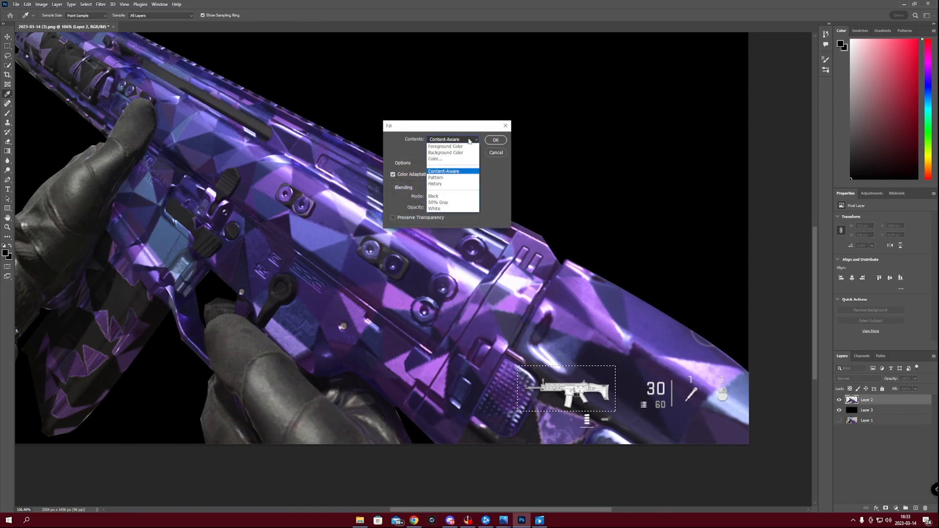
click(457, 172)
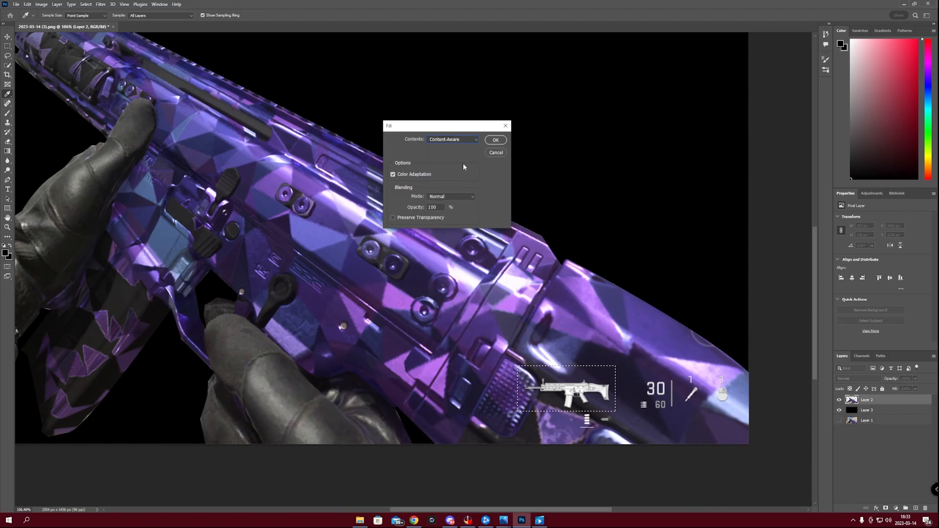
key(Return)
key(ctrl+d)
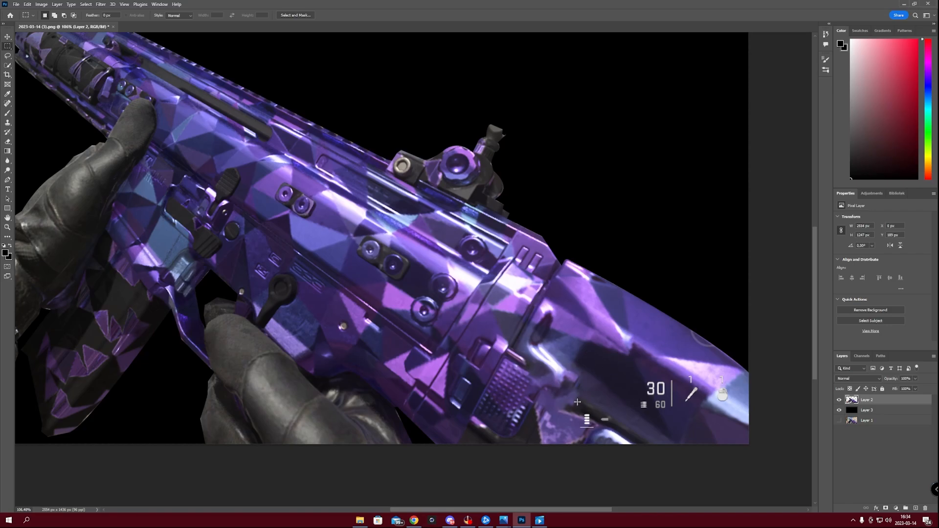
- Remove the small stacked-bars icon and the dash beside it from the rifle stock with separate Content-Aware fills
drag(572, 405, 595, 432)
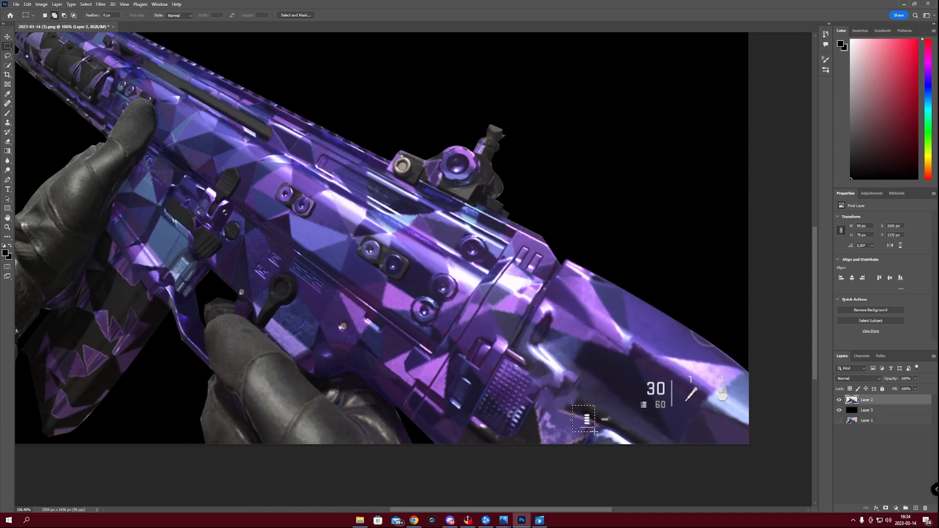
key(shift+F5)
key(Return)
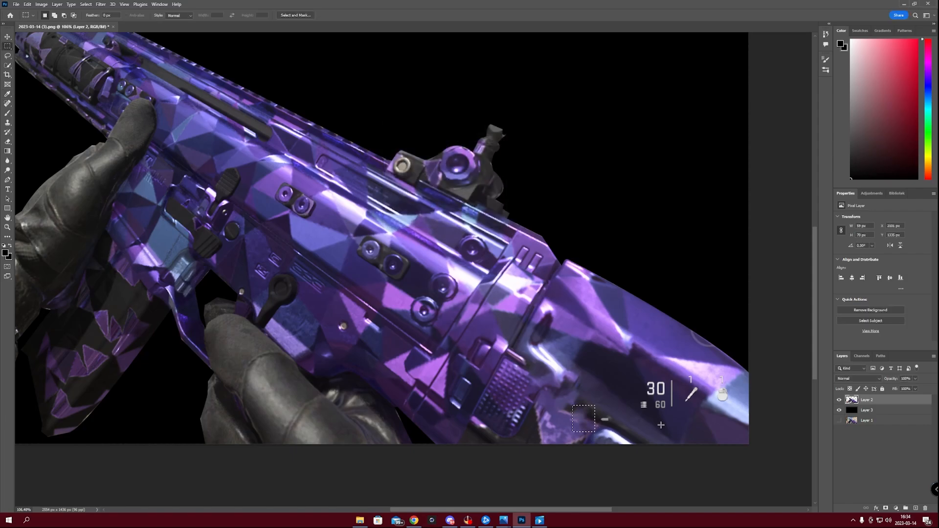
click(609, 407)
drag(594, 409, 613, 428)
key(shift+F5)
key(Return)
- Remove the 30/60 ammo counter and the small stacked-bars icon beside it from the rifle stock with separate Content-Aware fills
drag(643, 375, 675, 410)
key(shift+F5)
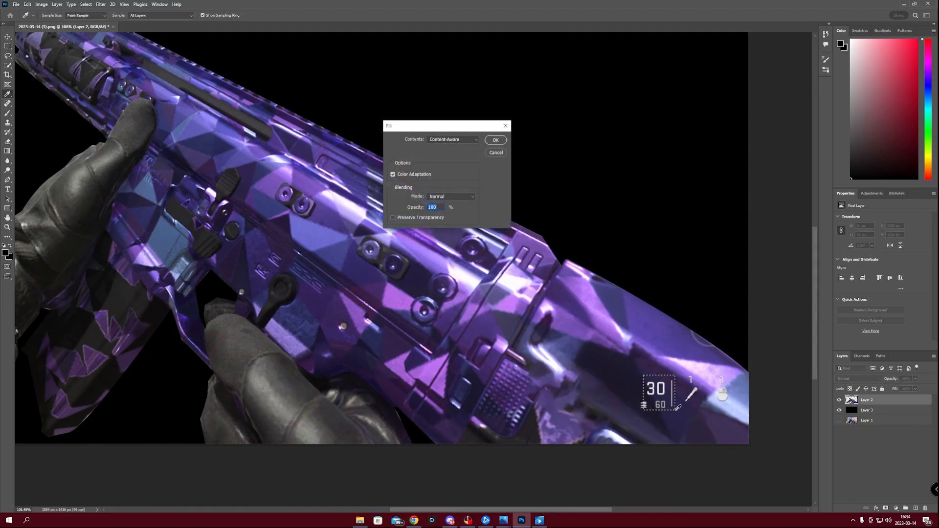
key(Return)
key(ctrl+d)
drag(635, 397, 650, 412)
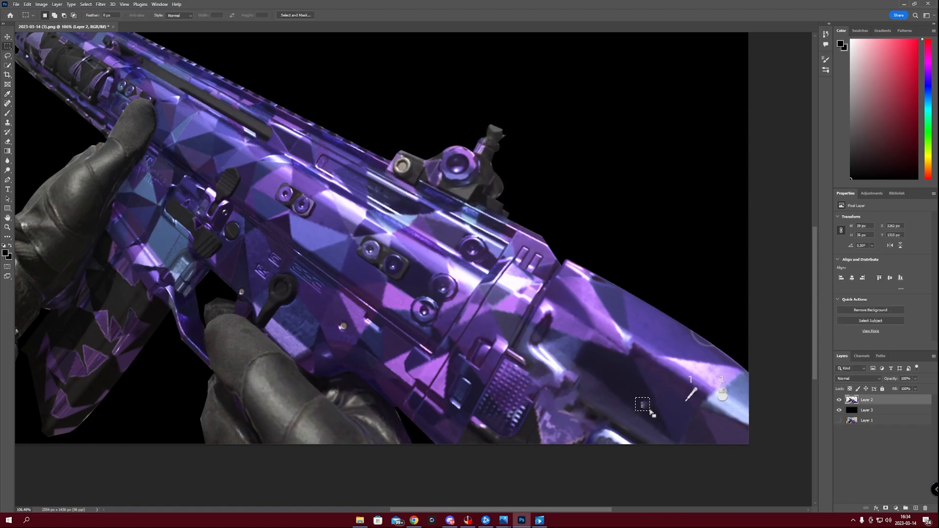
key(shift+F5)
key(Return)
- Remove the knife icon and the last HUD icon near the stock's end with separate Content-Aware fills, and clear the selection
drag(675, 370, 702, 405)
key(shift+F5)
key(Return)
drag(710, 369, 730, 407)
key(shift+F5)
key(Return)
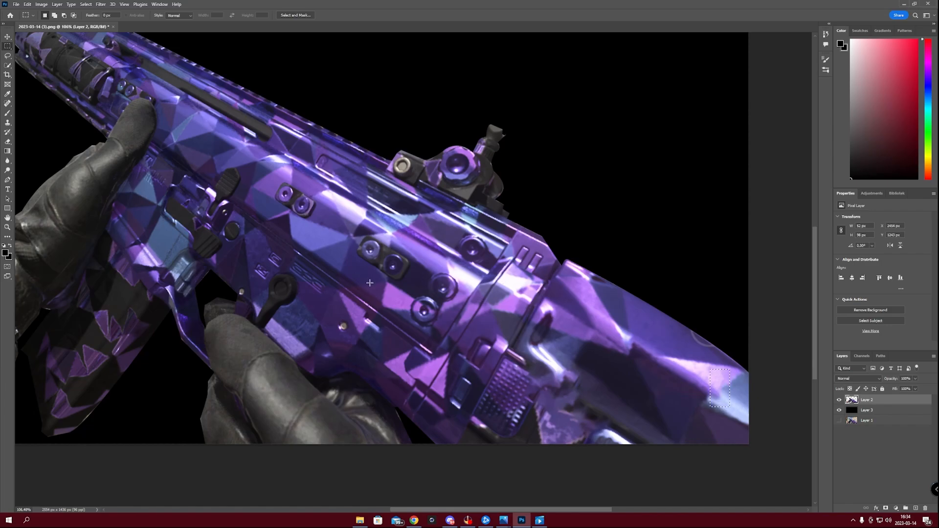
key(z)
key(m)
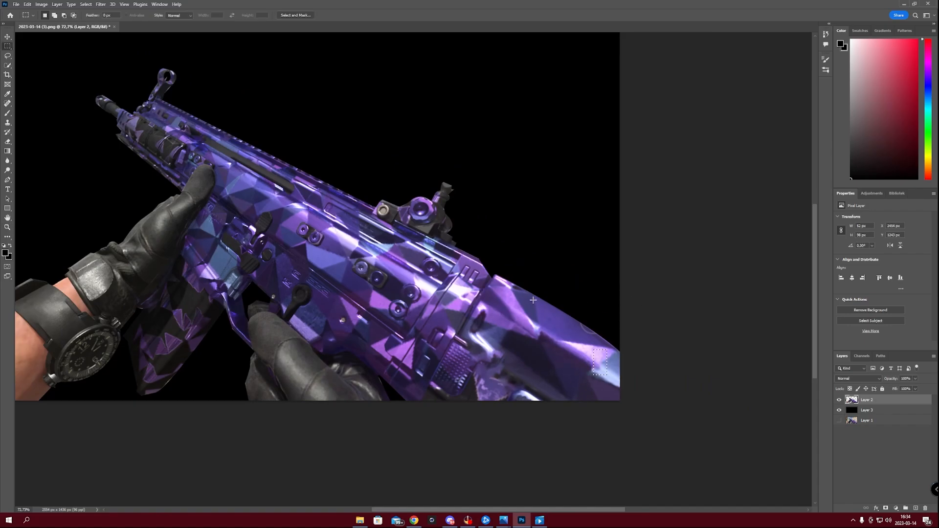
click(620, 357)
drag(308, 248, 418, 302)
key(z)
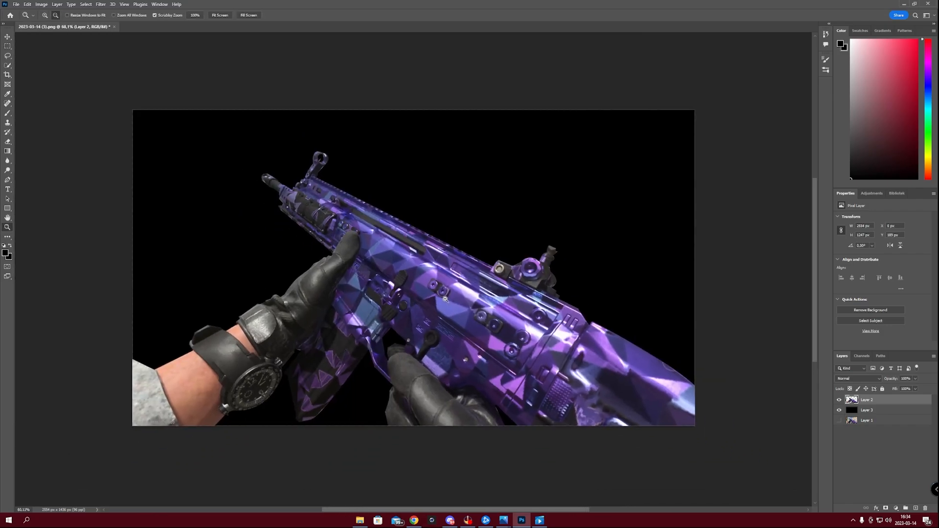
drag(505, 327, 521, 328)
key(m)
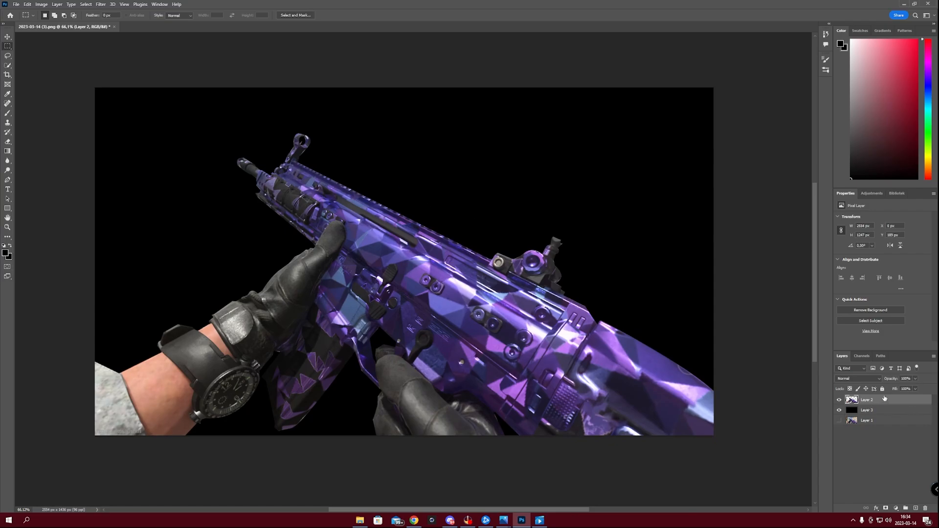
- Open the Camera Raw Filter on the cutout layer and display a side-by-side before/after comparison
click(101, 6)
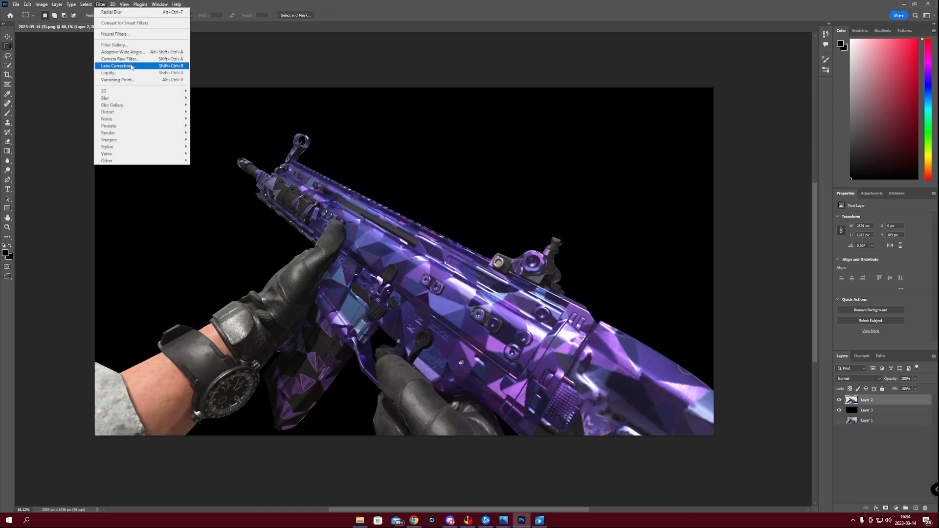
click(115, 59)
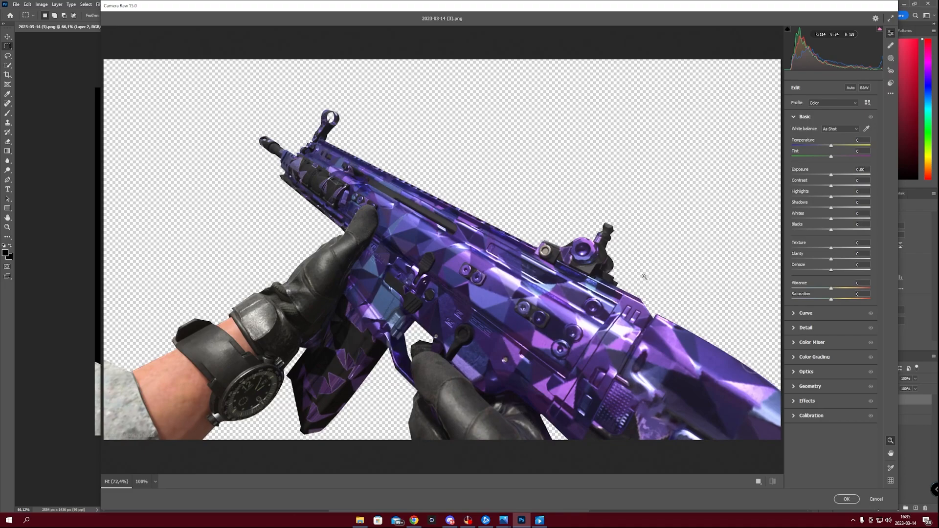
click(759, 481)
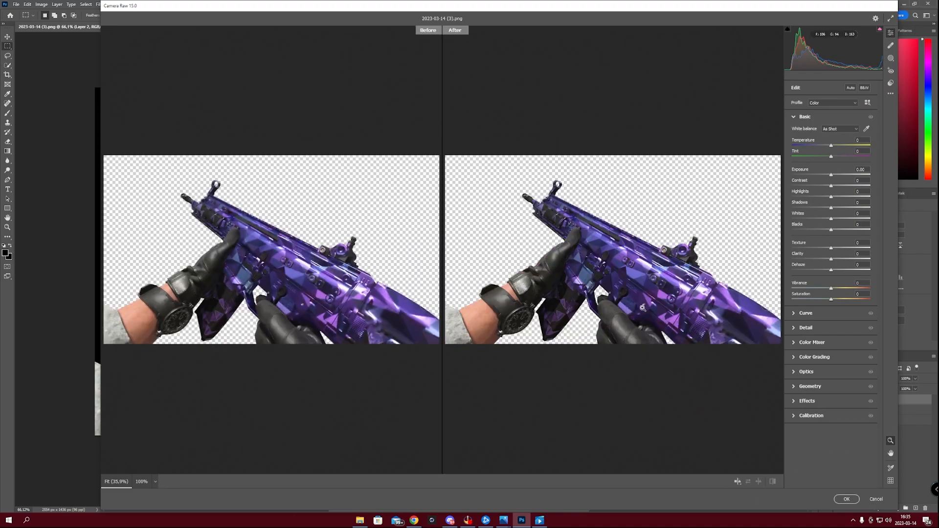
scroll(609, 298, up, 1)
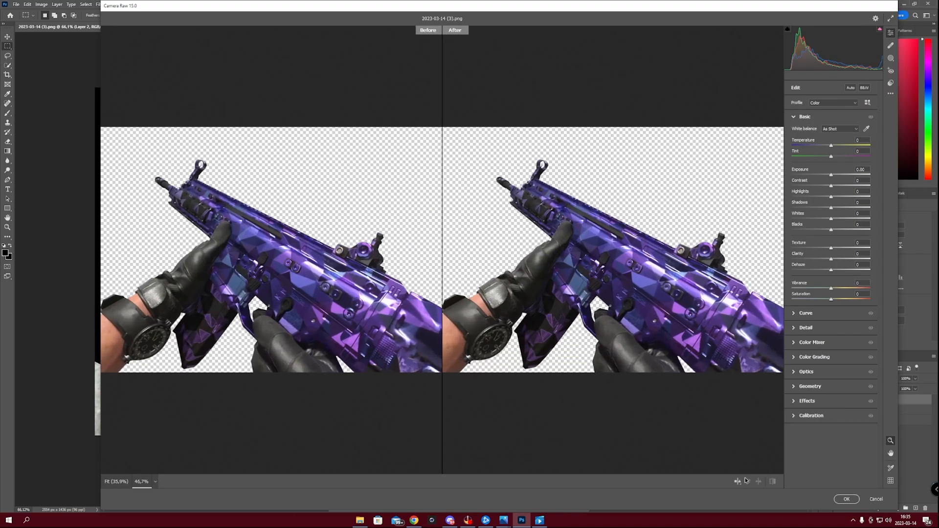
click(738, 482)
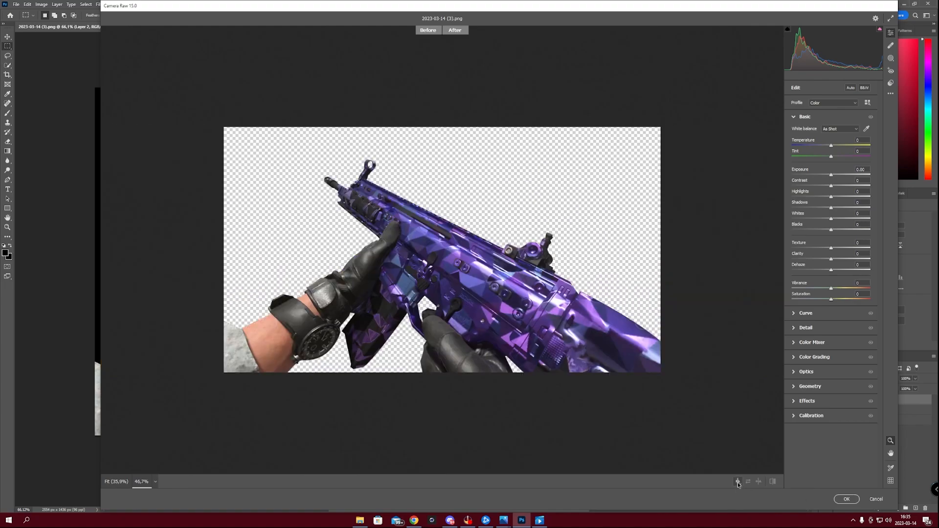
click(737, 482)
click(738, 481)
click(738, 481)
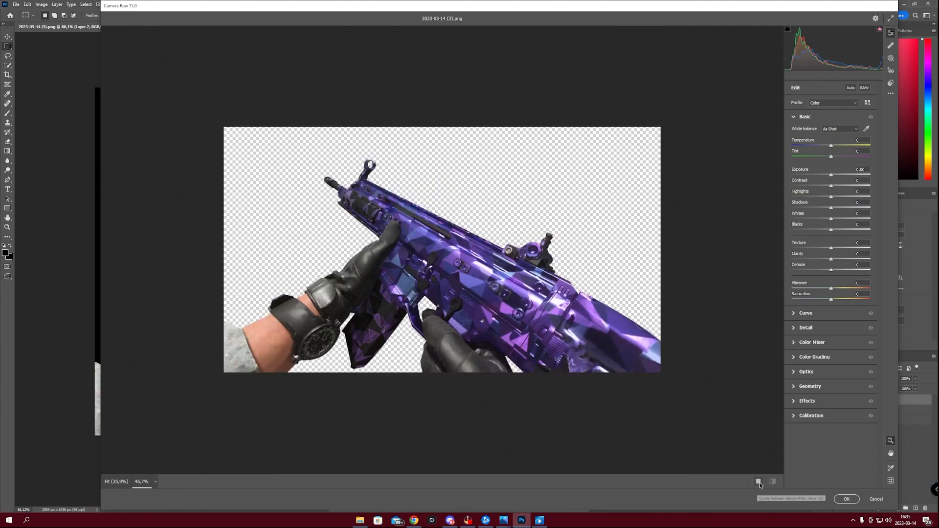
click(760, 483)
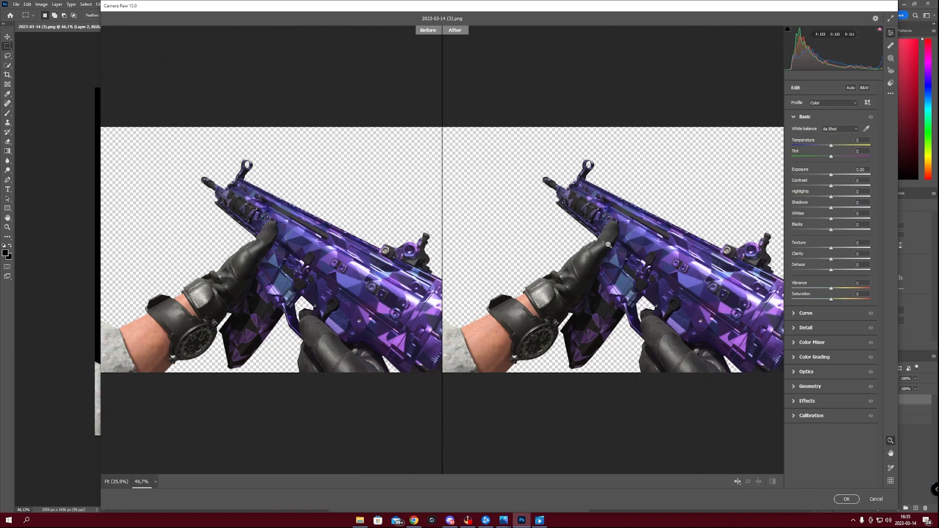
- Raise both Texture and Clarity of the rifle cutout to +100
drag(572, 216, 287, 186)
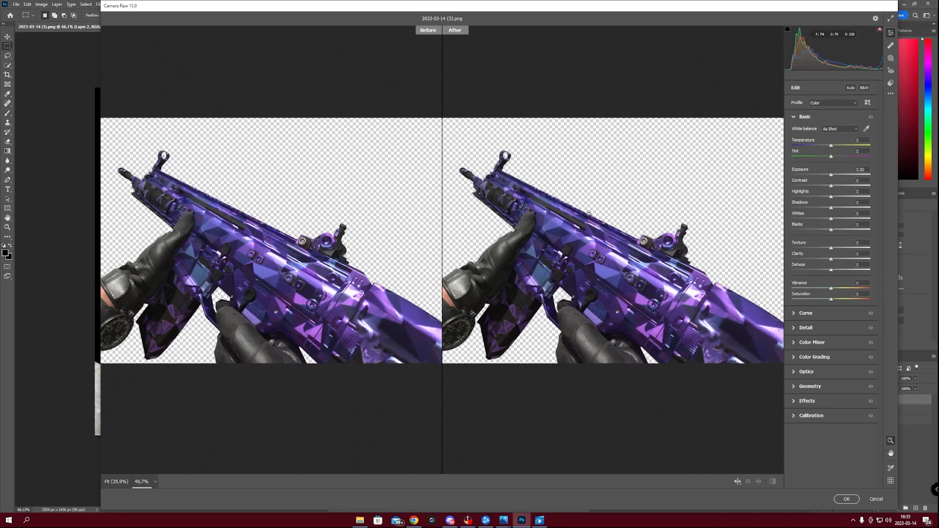
scroll(591, 274, up, 2)
scroll(602, 268, down, 2)
scroll(614, 273, up, 1)
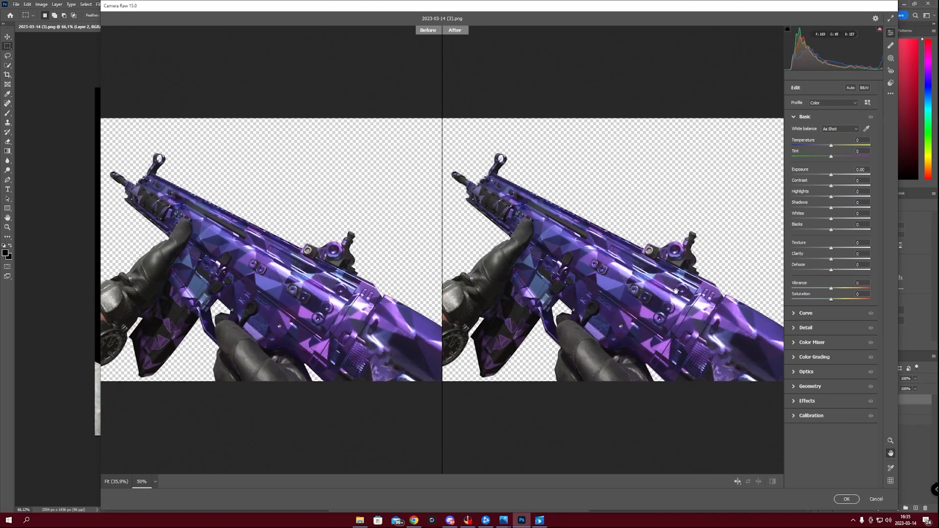
drag(674, 289, 661, 285)
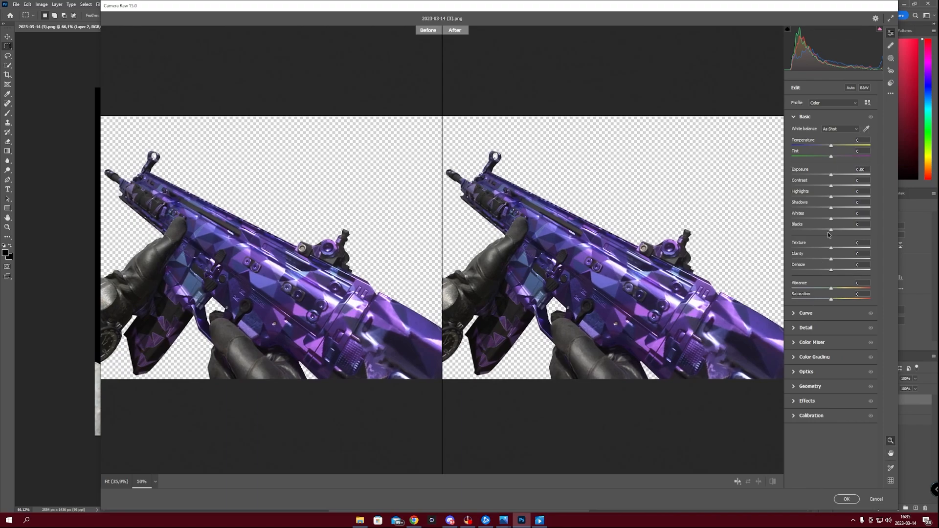
drag(831, 248, 888, 250)
drag(831, 260, 894, 262)
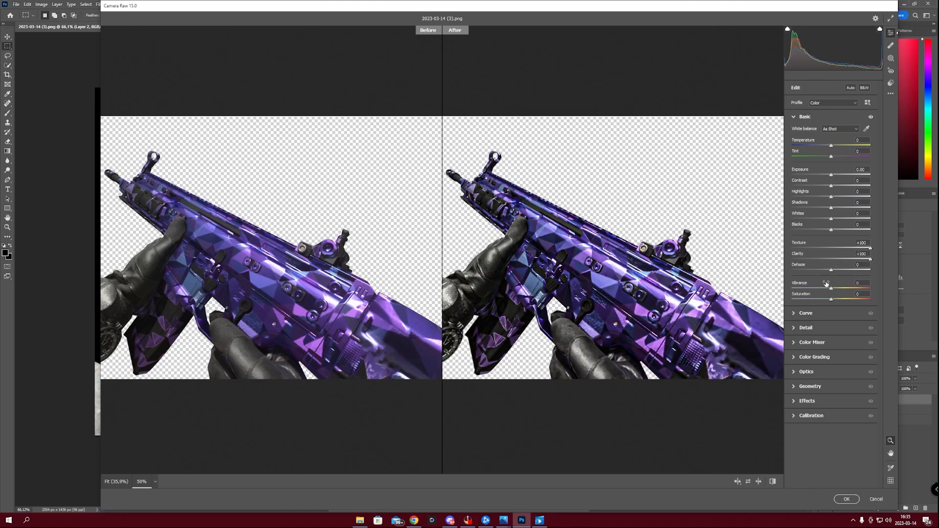
- Add a moderate amount of Sharpening in the filter's Detail settings
click(794, 328)
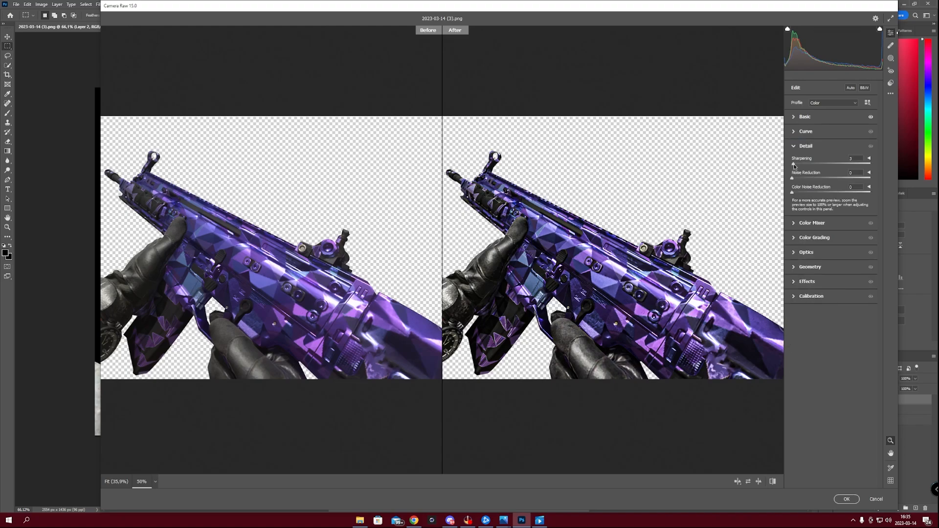
drag(795, 166, 809, 167)
drag(805, 166, 810, 168)
mouse_move(812, 160)
- Set Exposure to +0.35 and Highlights, Shadows and Whites to +15, fine-tune Blacks slightly, and apply the Camera Raw adjustments
click(793, 117)
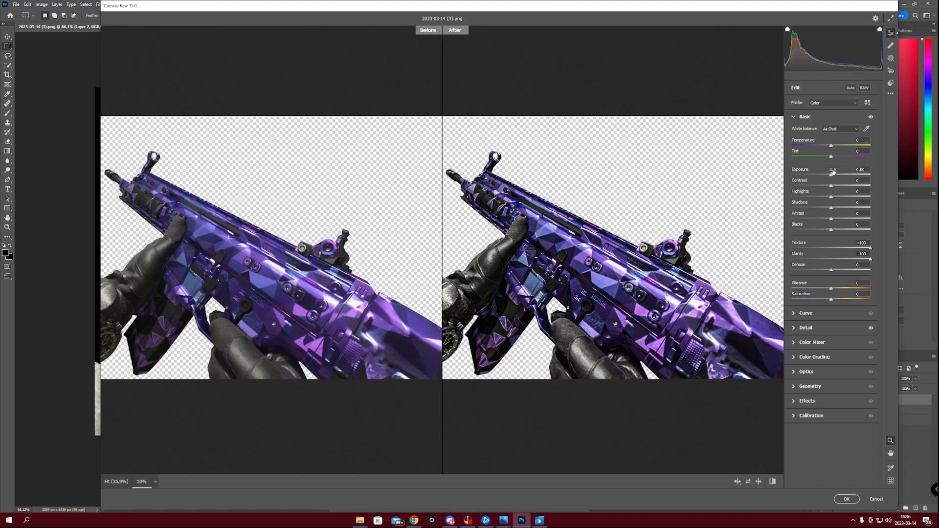
drag(831, 174, 834, 178)
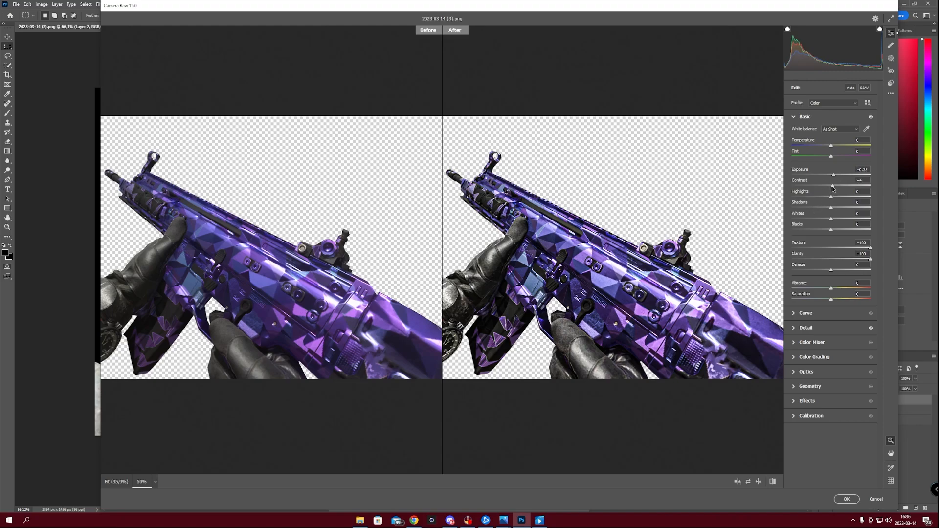
drag(832, 187, 833, 190)
drag(832, 200, 840, 211)
mouse_move(832, 221)
mouse_down()
mouse_move(848, 221)
mouse_move(839, 220)
mouse_up()
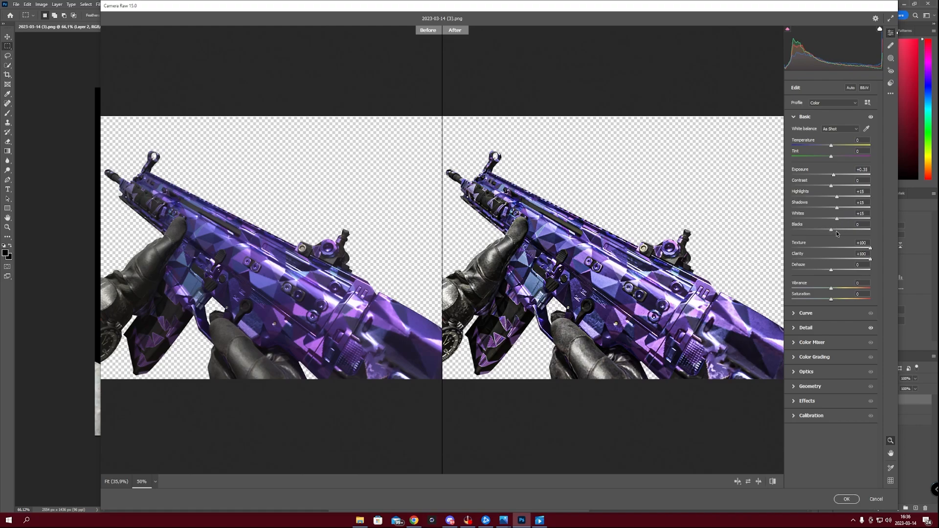
mouse_move(835, 232)
mouse_down()
mouse_move(844, 233)
mouse_move(836, 234)
mouse_up()
click(796, 343)
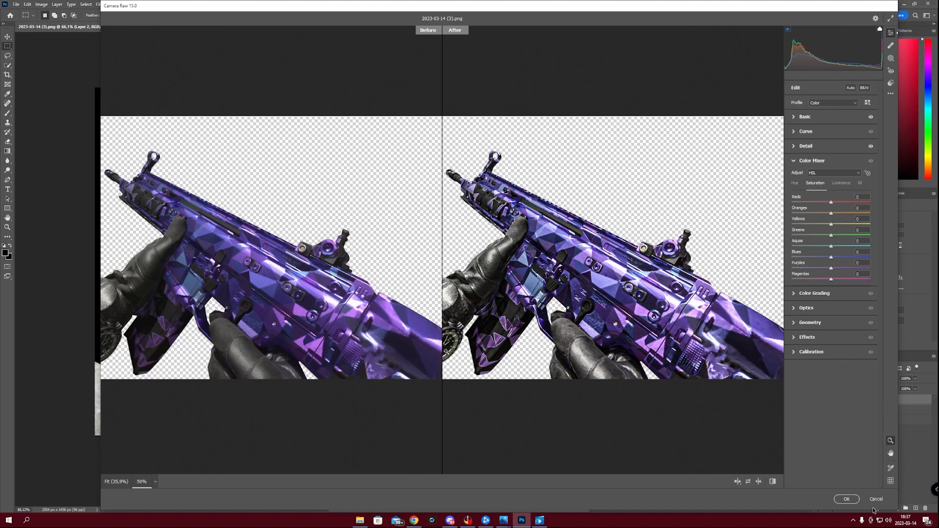
click(847, 499)
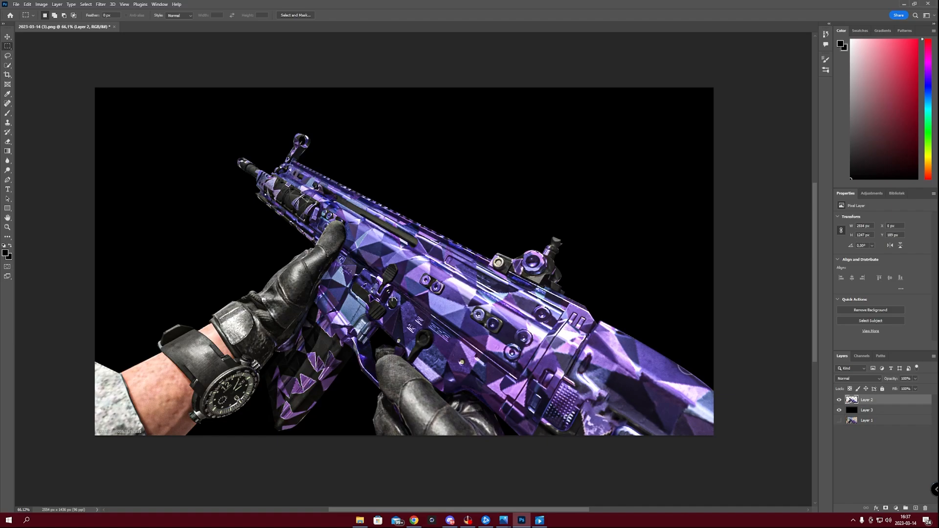
- Examine the filtered rifle and arms against the black background at several zoom levels
key(z)
drag(364, 318, 335, 348)
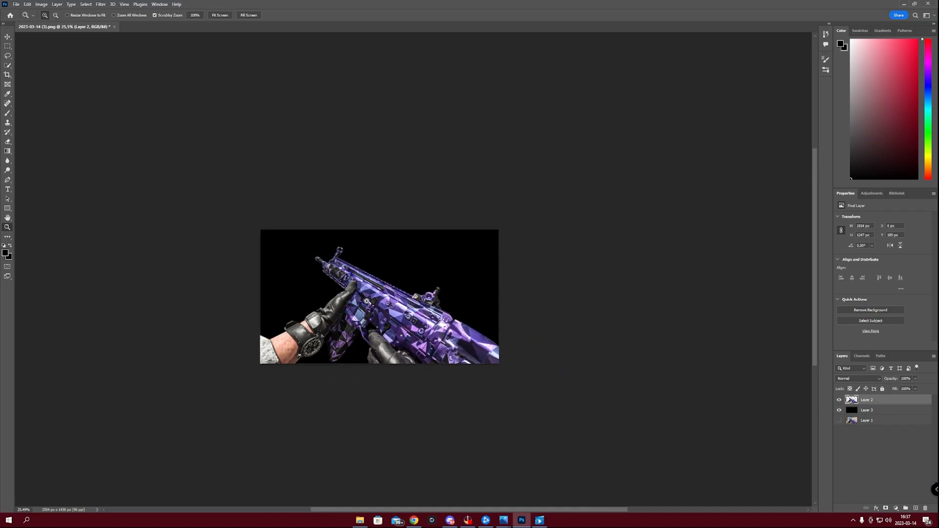
mouse_move(367, 301)
mouse_down()
mouse_move(394, 281)
mouse_move(383, 305)
mouse_up()
alt+click(383, 308)
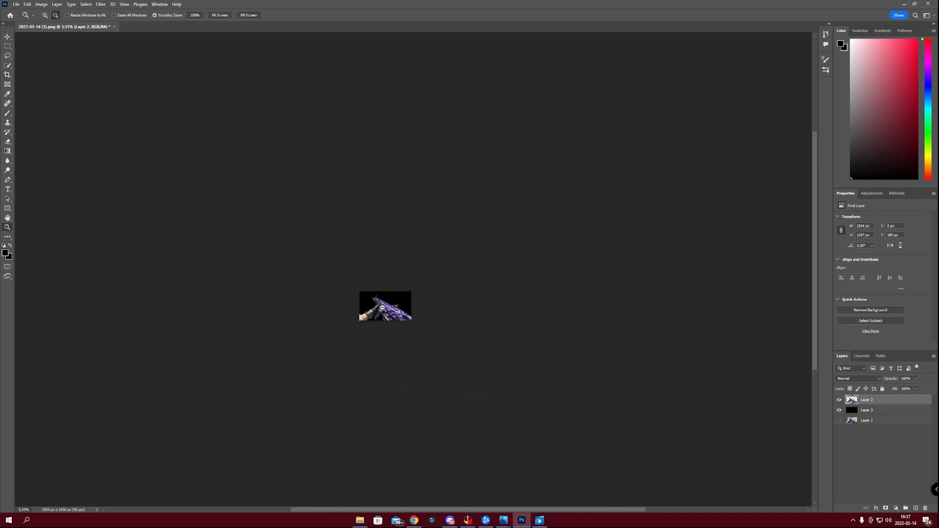
alt+click(382, 308)
key(m)
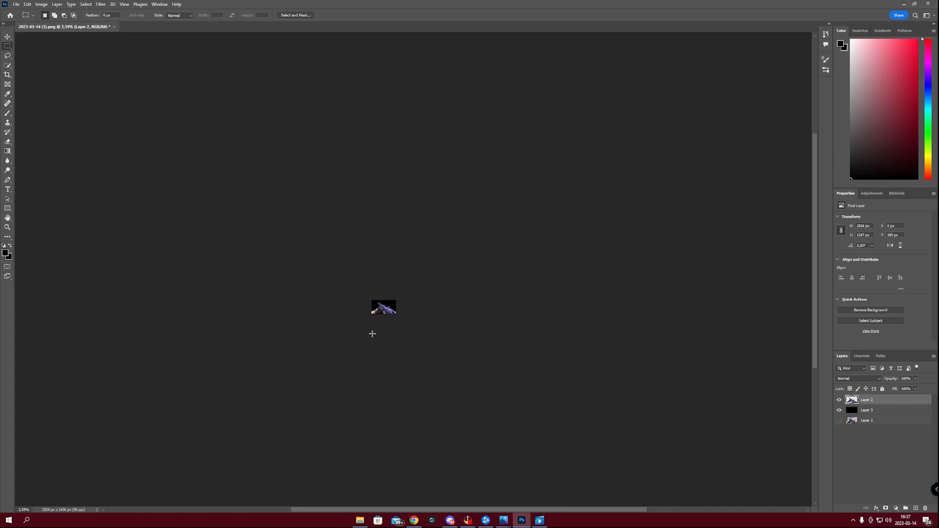
key(z)
drag(380, 311, 372, 303)
click(371, 304)
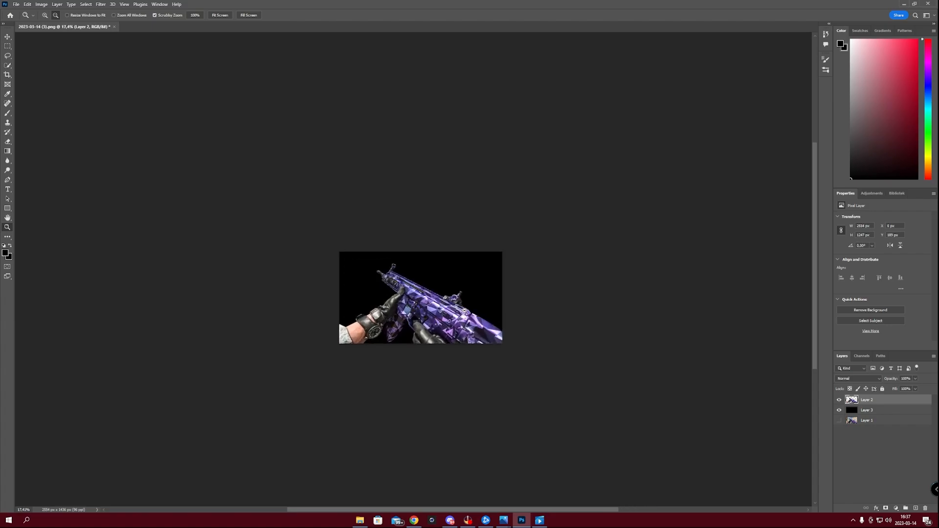
click(465, 311)
click(467, 310)
key(m)
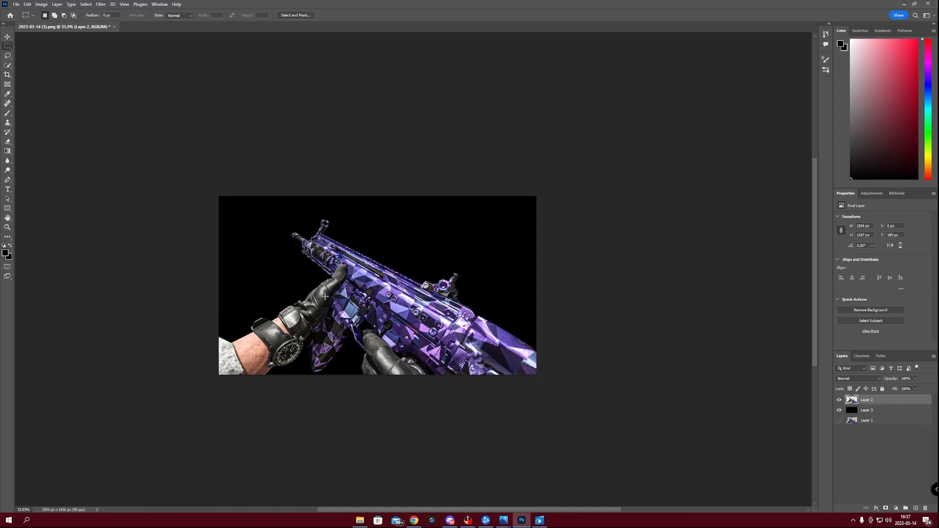
scroll(329, 313, up, 2)
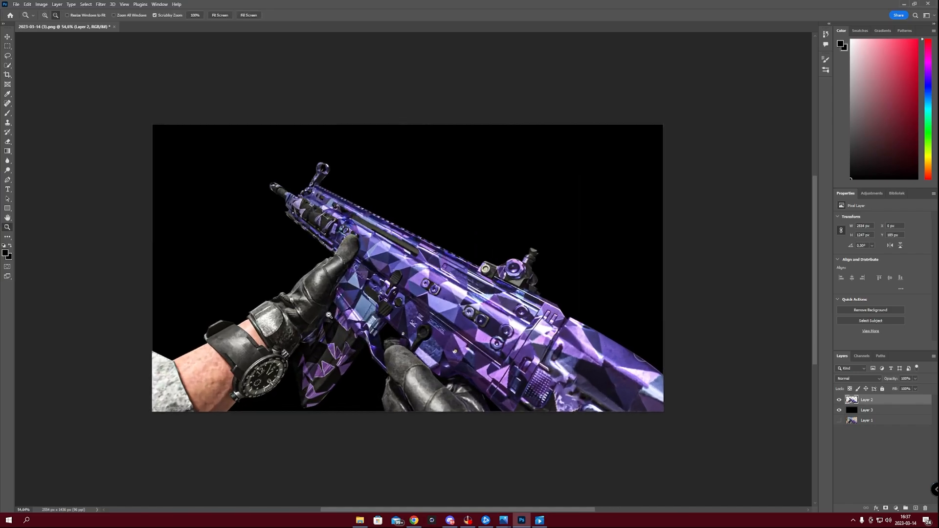
scroll(329, 313, down, 1)
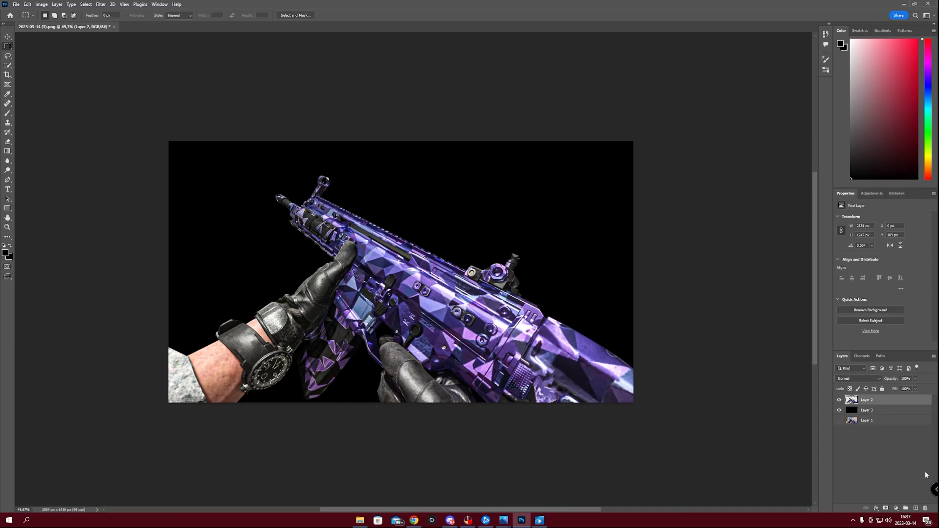
- Delete the black background layer beneath the rifle cutout
click(891, 415)
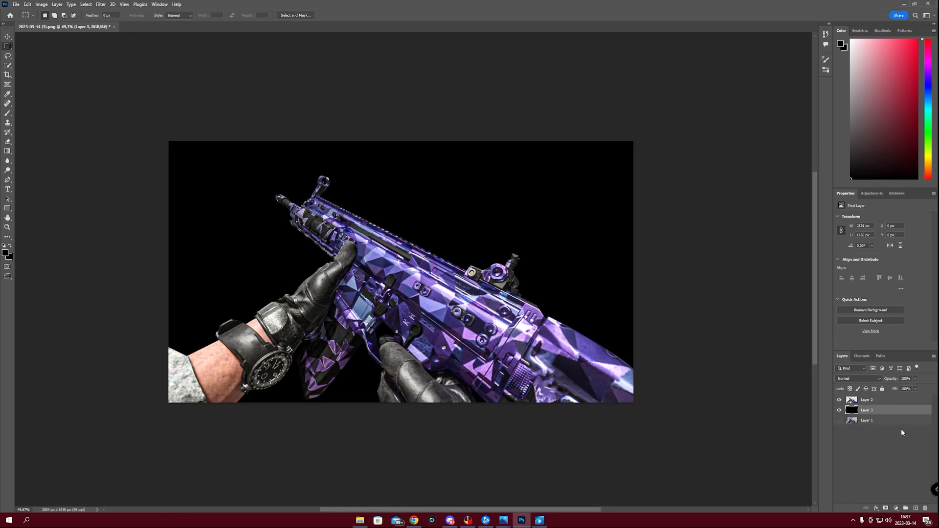
key(Delete)
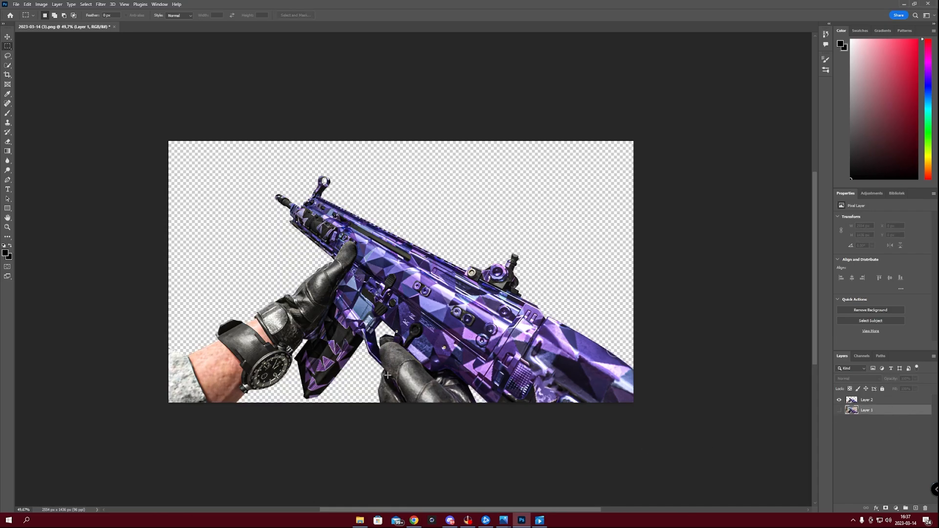
key(z)
click(302, 289)
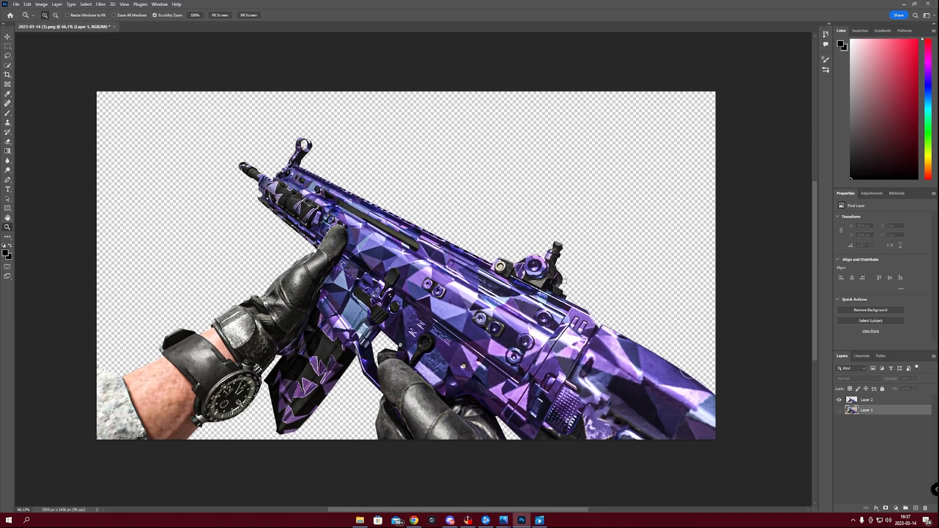
key(m)
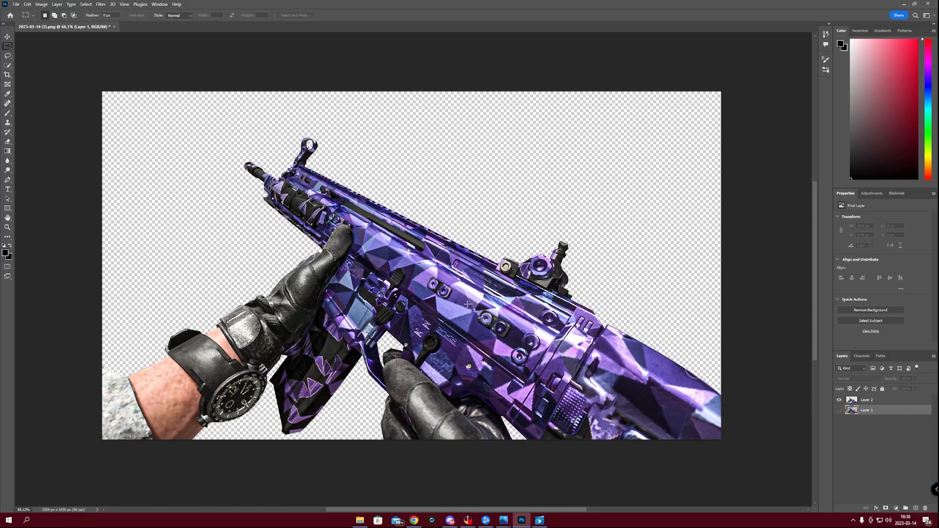
- Switch to Chrome, browse the Ashika Island gallery, and copy the enlarged picture of the temple garden with pink cherry trees
click(414, 521)
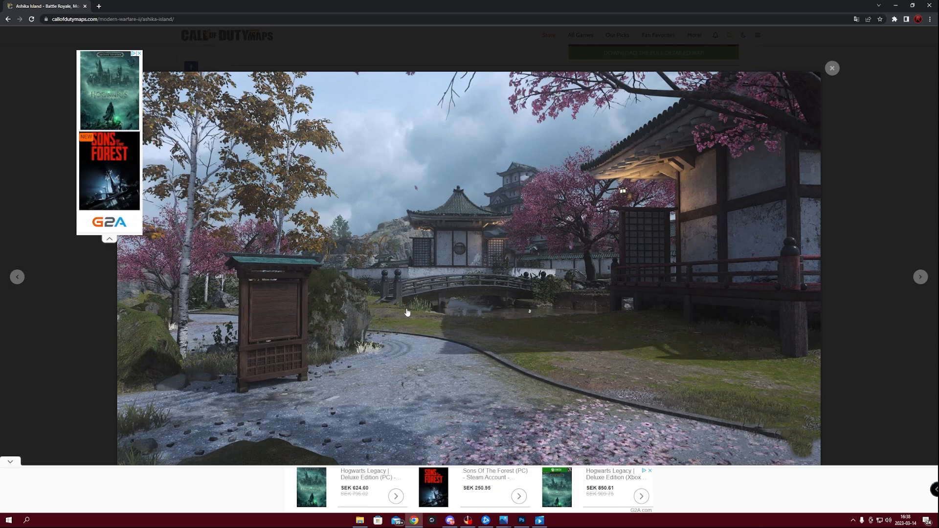
click(832, 68)
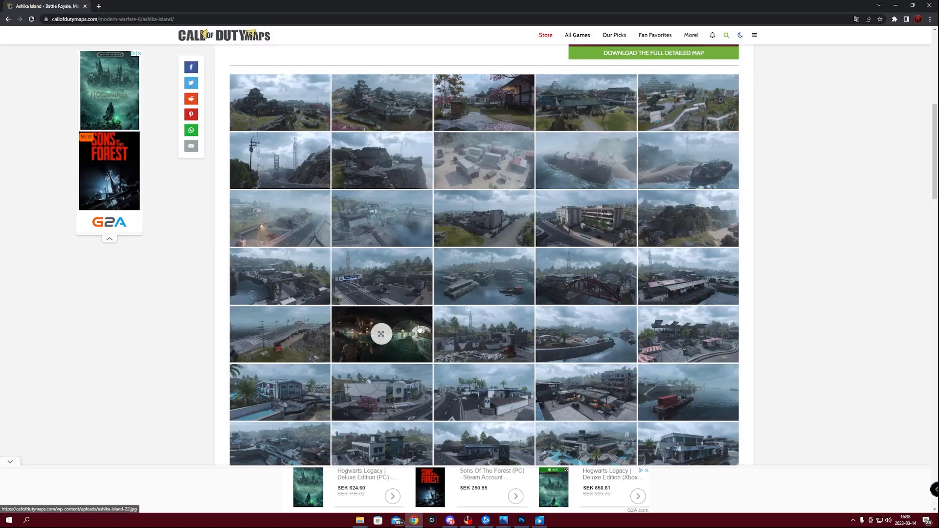
scroll(419, 327, up, 3)
scroll(419, 327, down, 3)
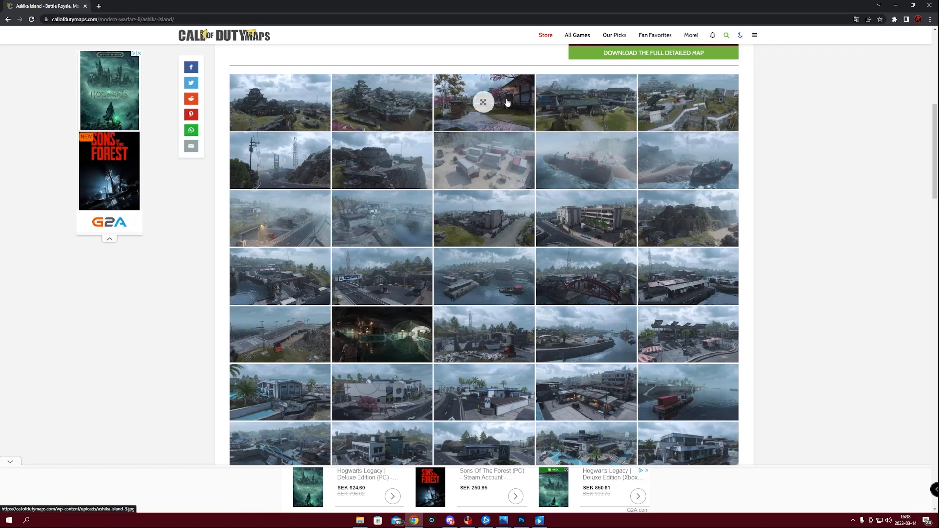
scroll(585, 300, down, 3)
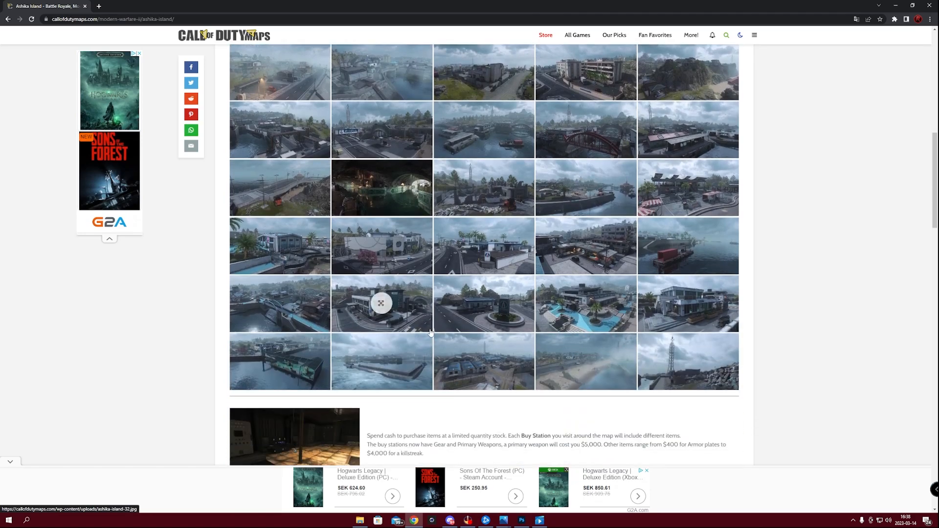
scroll(487, 163, up, 4)
click(482, 143)
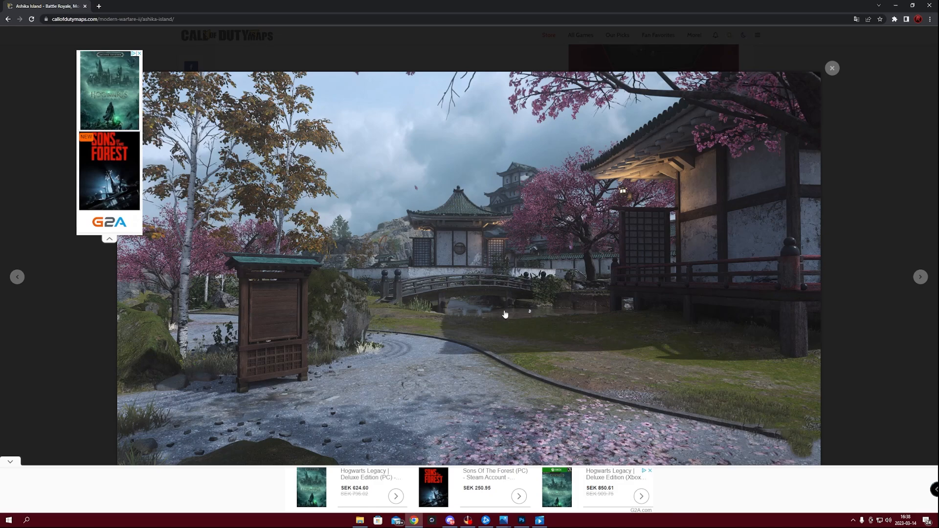
right_click(433, 251)
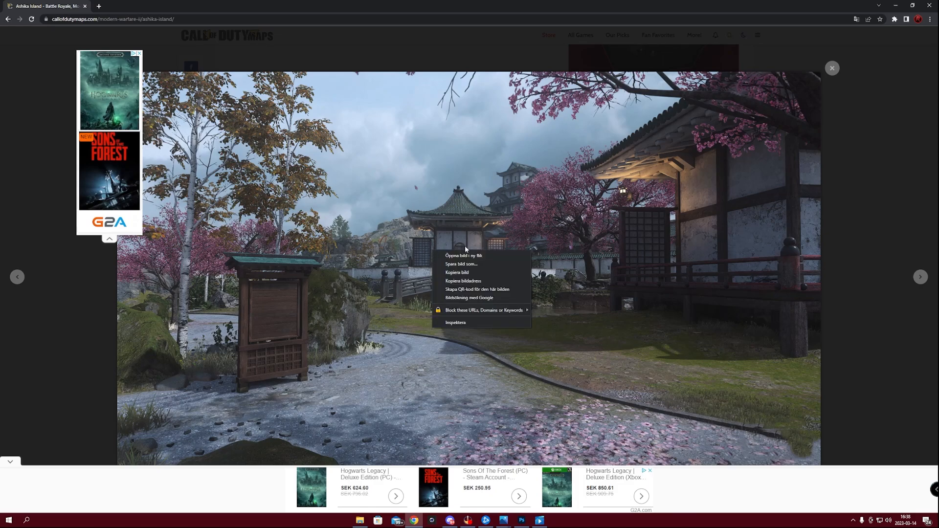
click(469, 273)
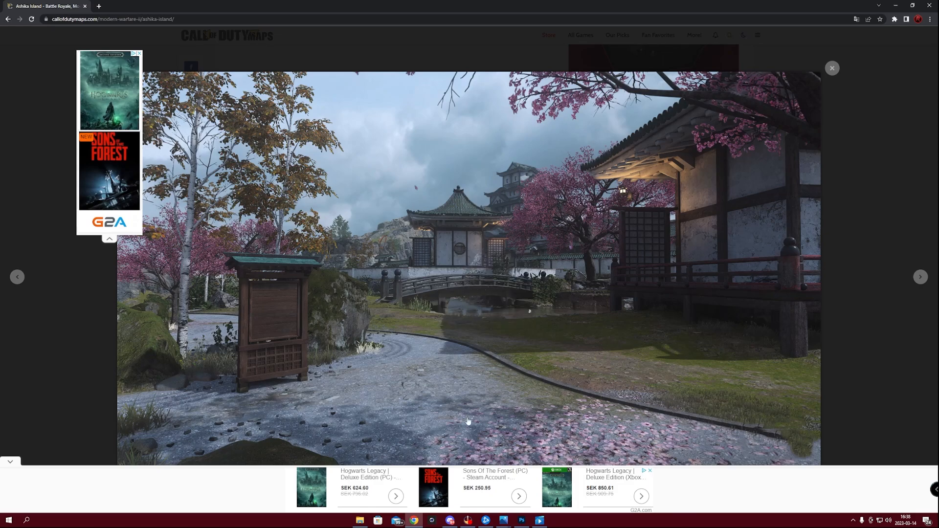
- Return to Photoshop, paste the garden picture beneath the rifle cutout, and scale it up to cover the whole canvas
click(522, 520)
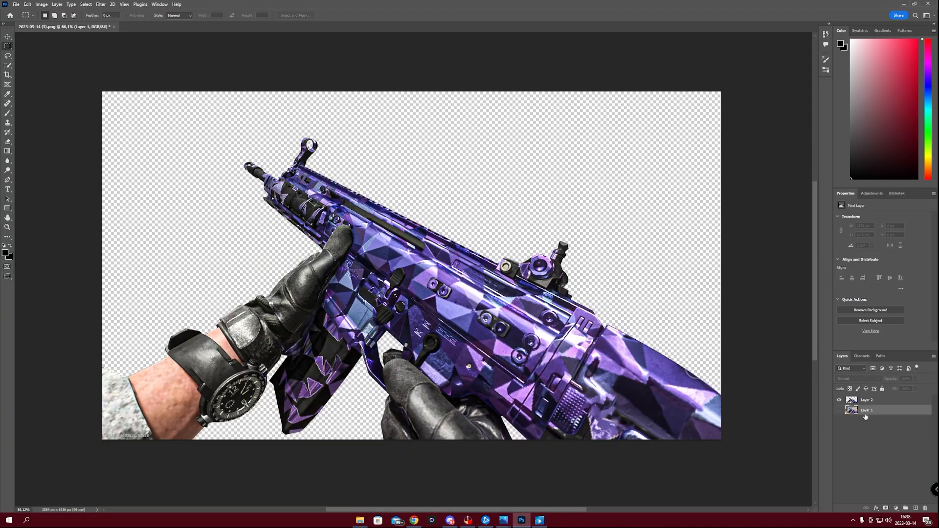
key(ctrl+v)
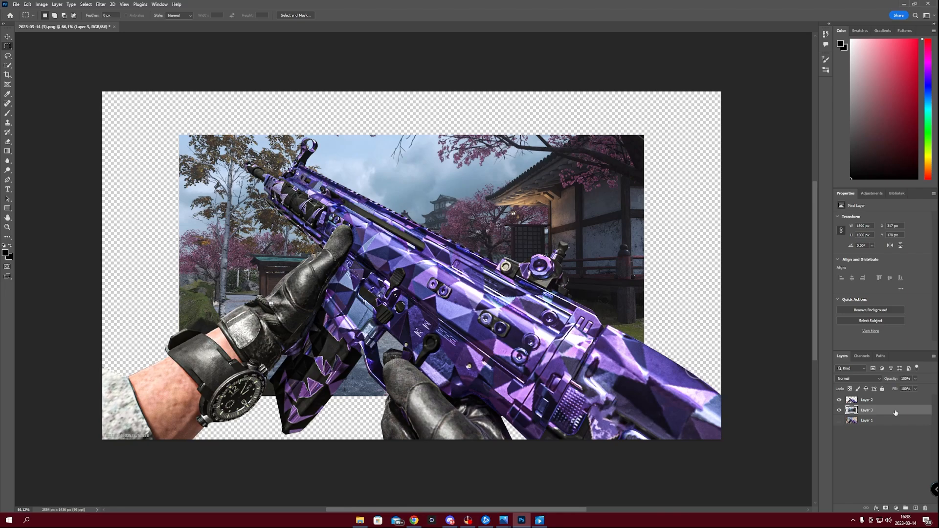
key(ctrl+t)
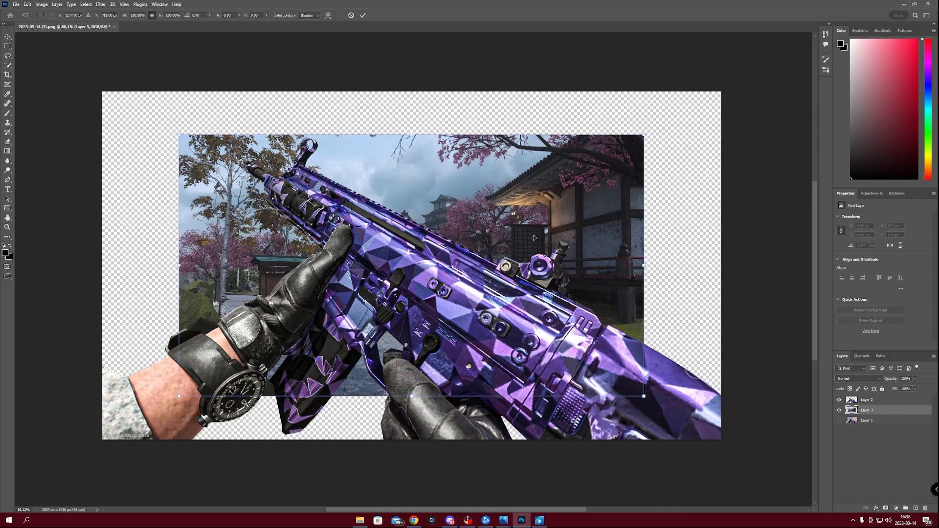
drag(533, 238, 457, 195)
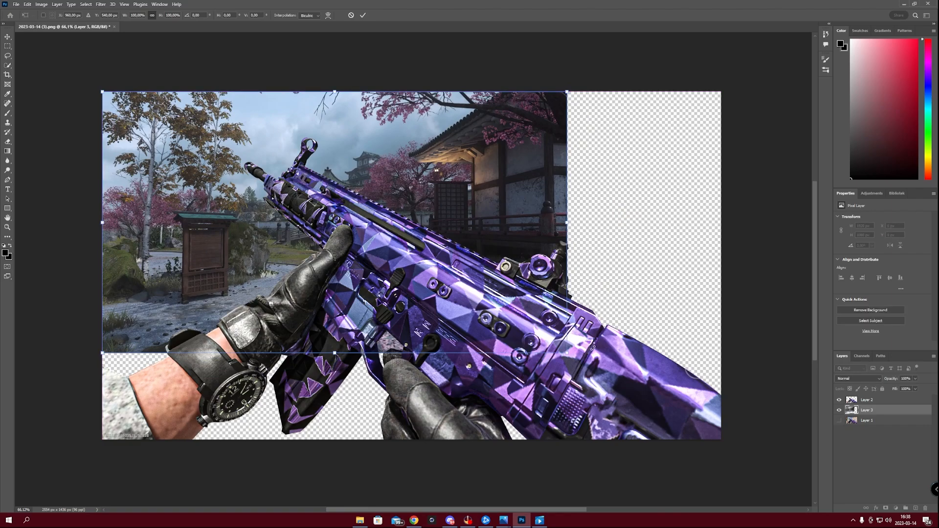
drag(566, 352, 725, 435)
key(Return)
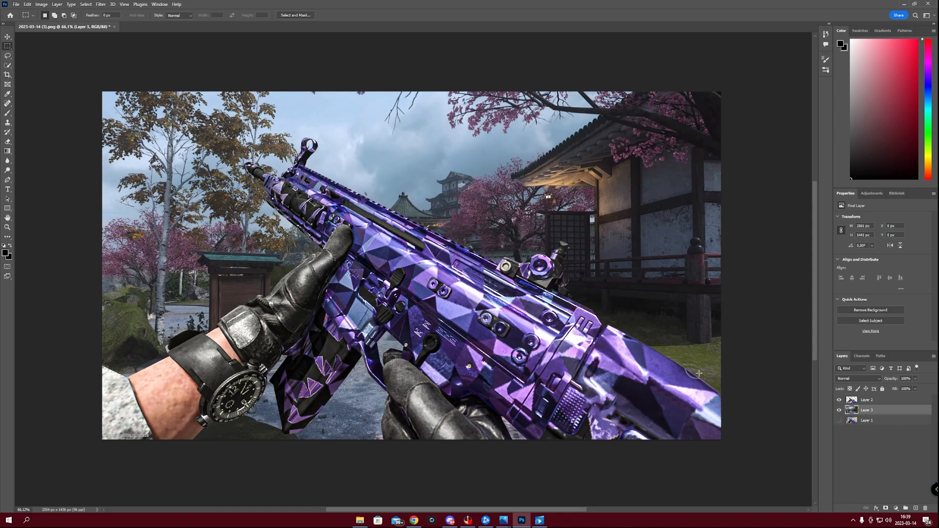
- Add a new layer above the rifle cutout and fill it with white
click(887, 402)
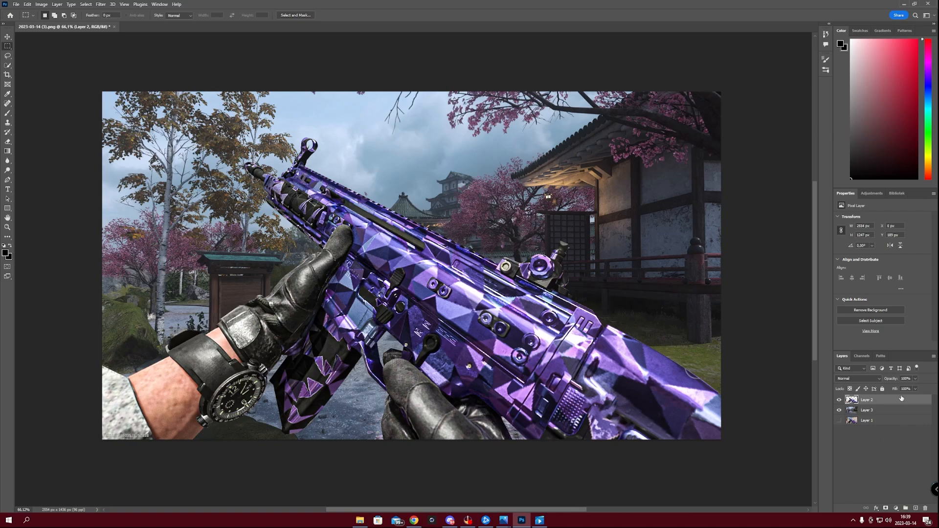
click(915, 509)
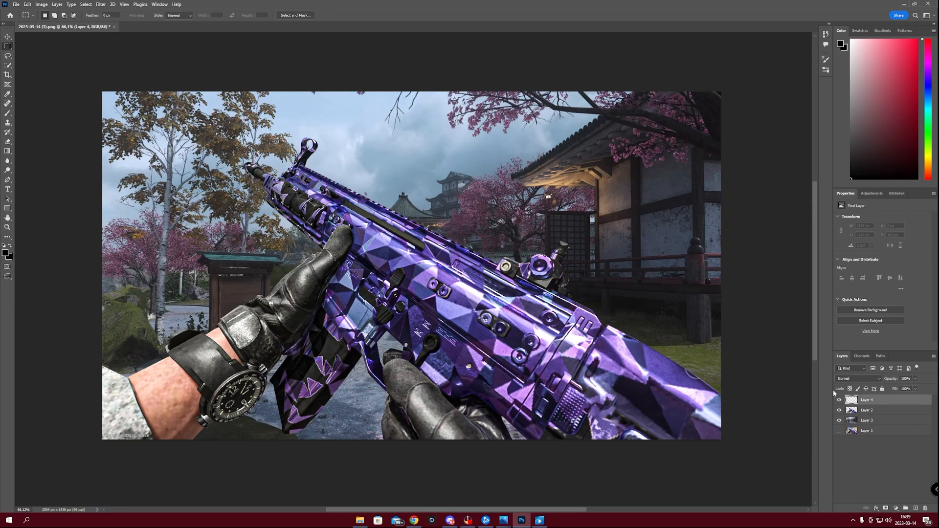
click(841, 44)
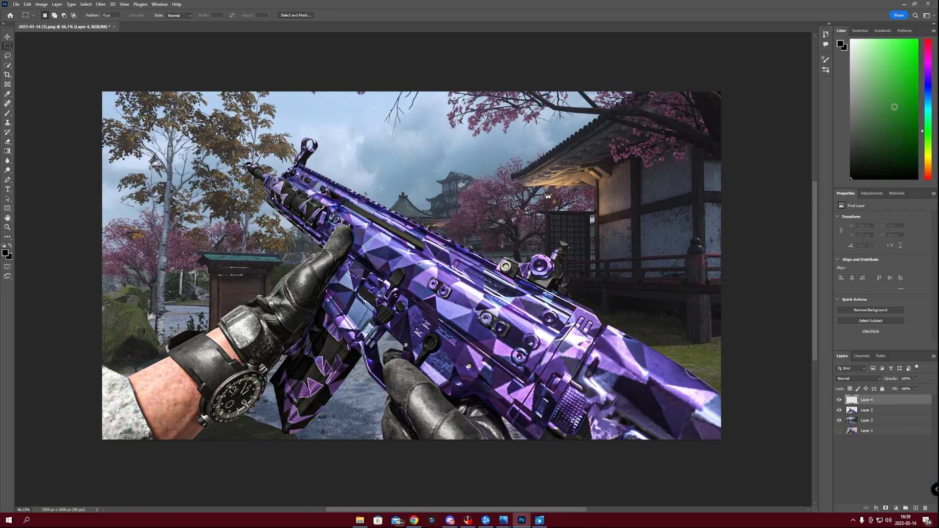
click(851, 40)
key(ctrl+BackSpace)
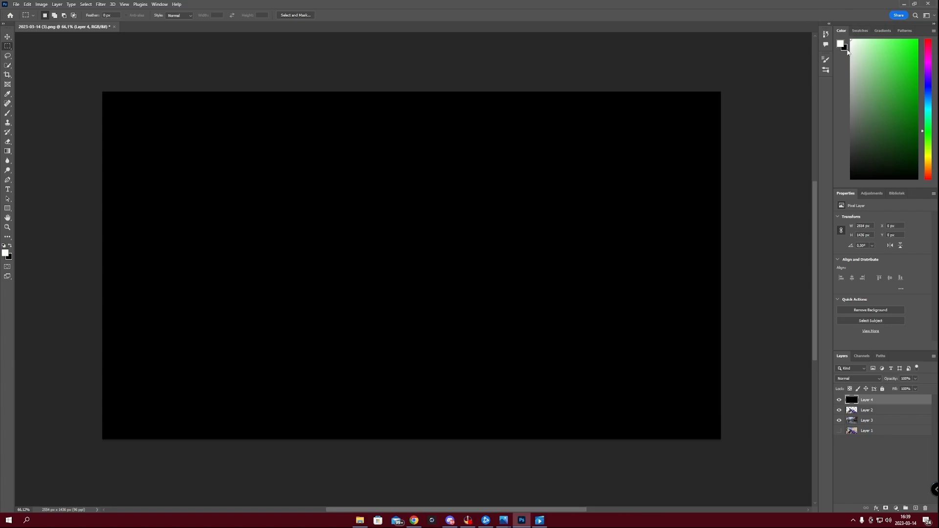
click(847, 51)
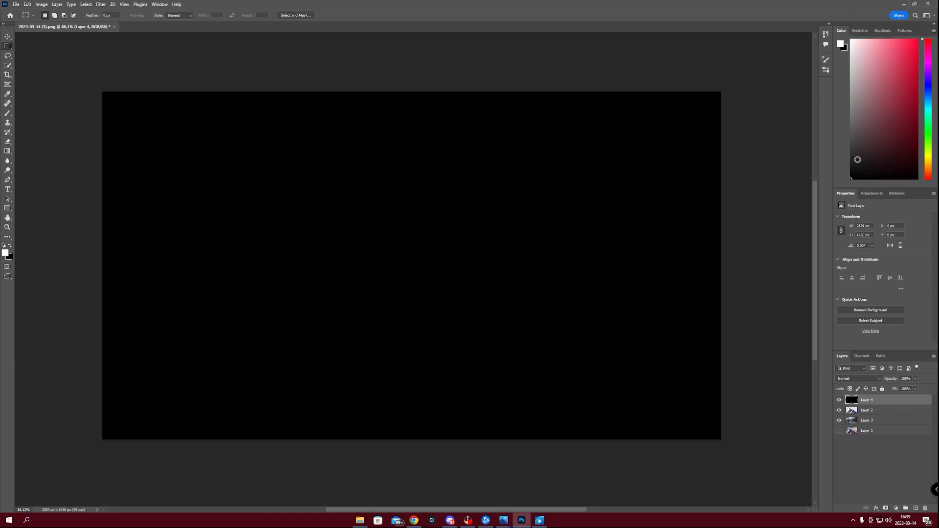
drag(858, 160, 851, 39)
key(ctrl+BackSpace)
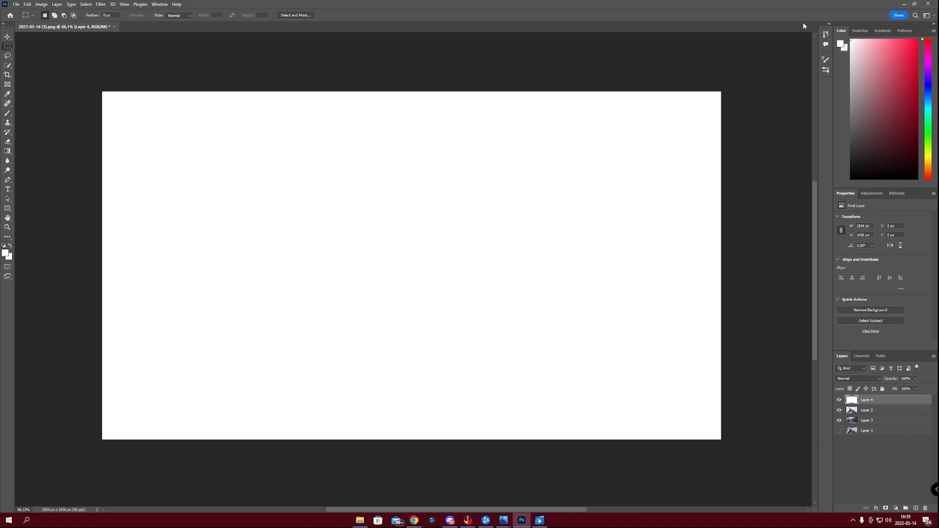
- Try a black fill on the new top layer and fill it with white again
mouse_move(885, 63)
mouse_down()
mouse_move(918, 81)
mouse_move(844, 218)
mouse_up()
key(ctrl+BackSpace)
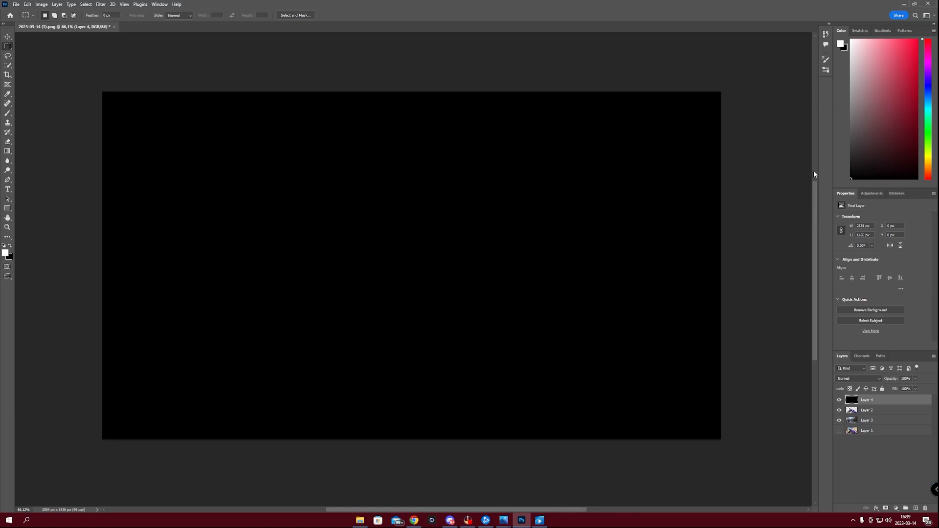
drag(891, 151, 834, 2)
key(ctrl+BackSpace)
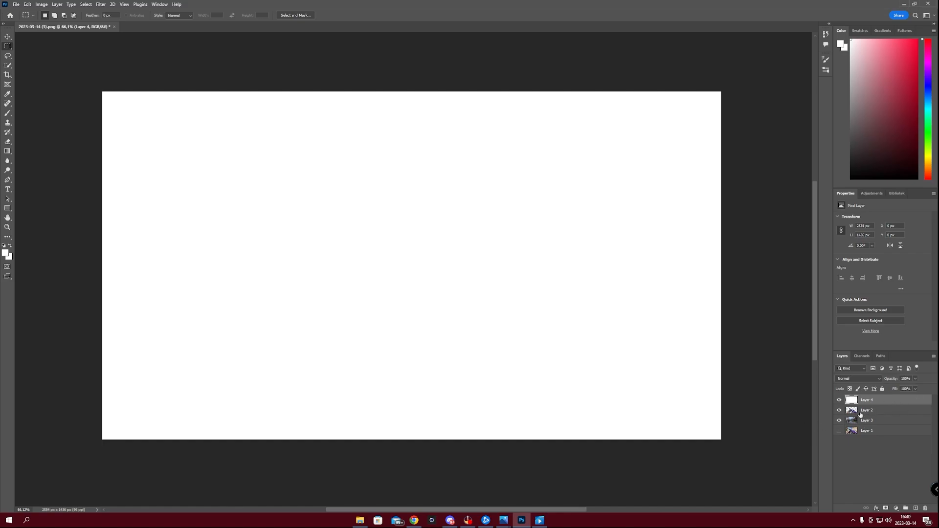
- Hide the white layer above the rifle cutout and keep that layer selected
click(895, 413)
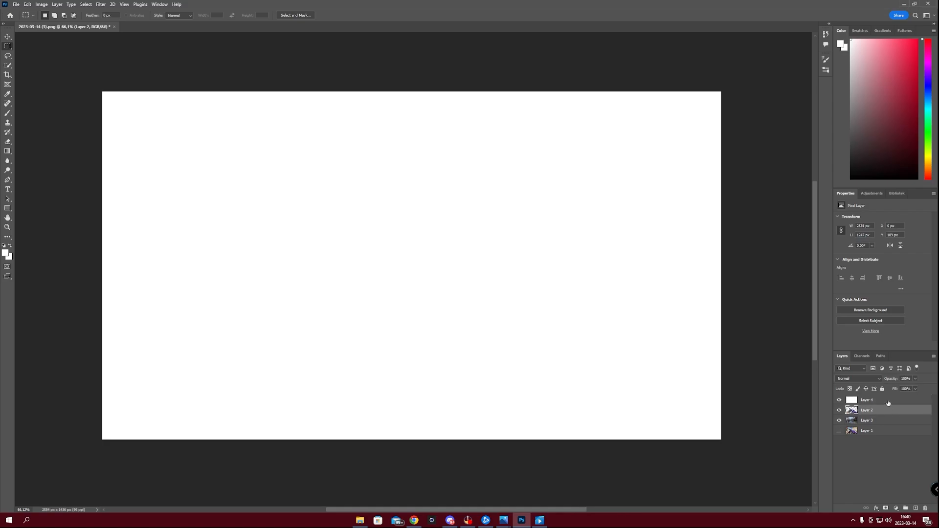
click(888, 402)
click(839, 401)
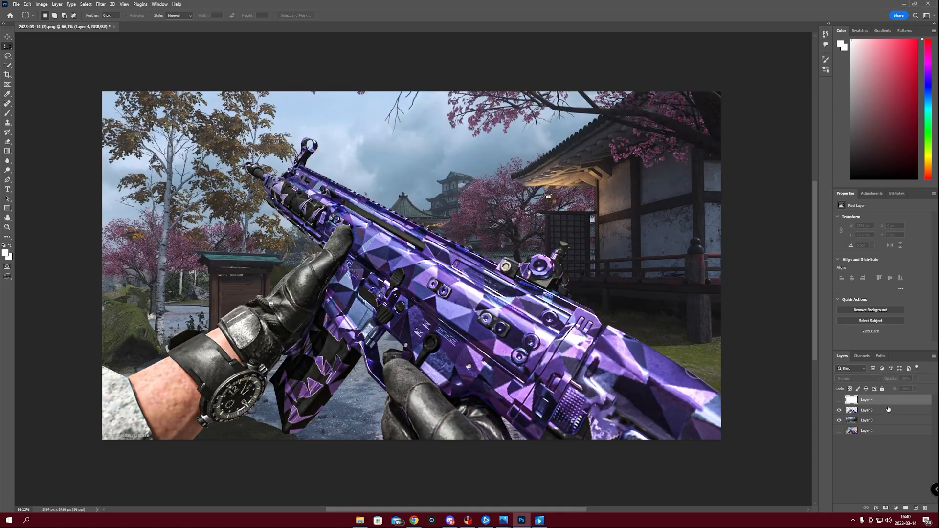
click(872, 412)
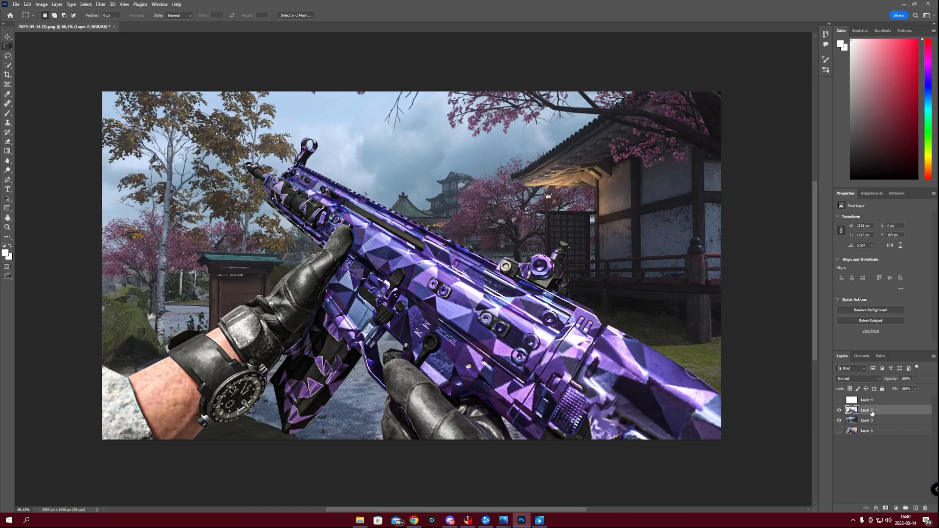
click(885, 400)
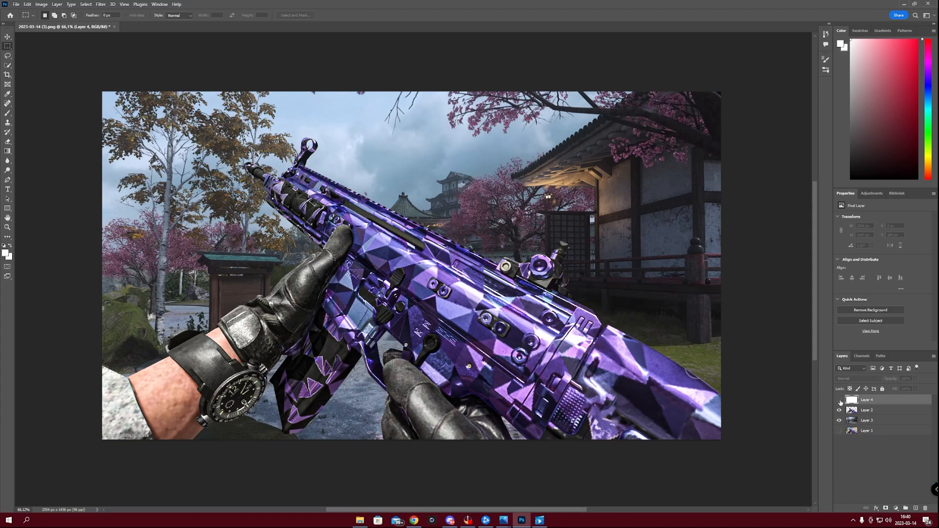
click(840, 400)
click(840, 400)
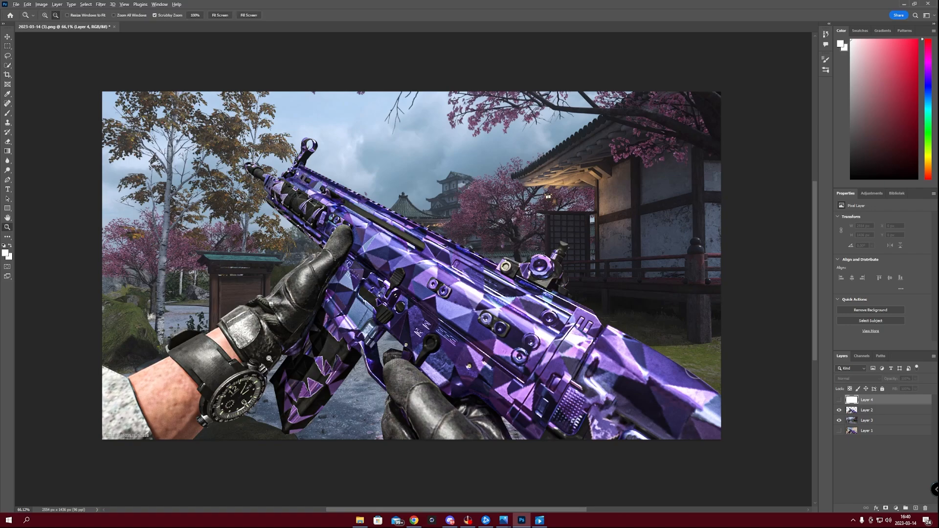
scroll(332, 331, up, 2)
scroll(272, 358, down, 1)
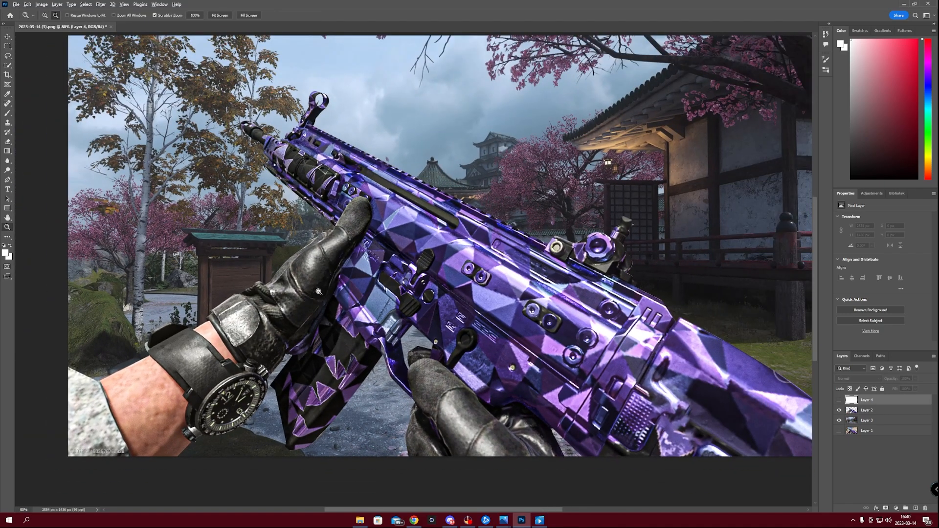
scroll(342, 305, up, 2)
scroll(385, 292, down, 1)
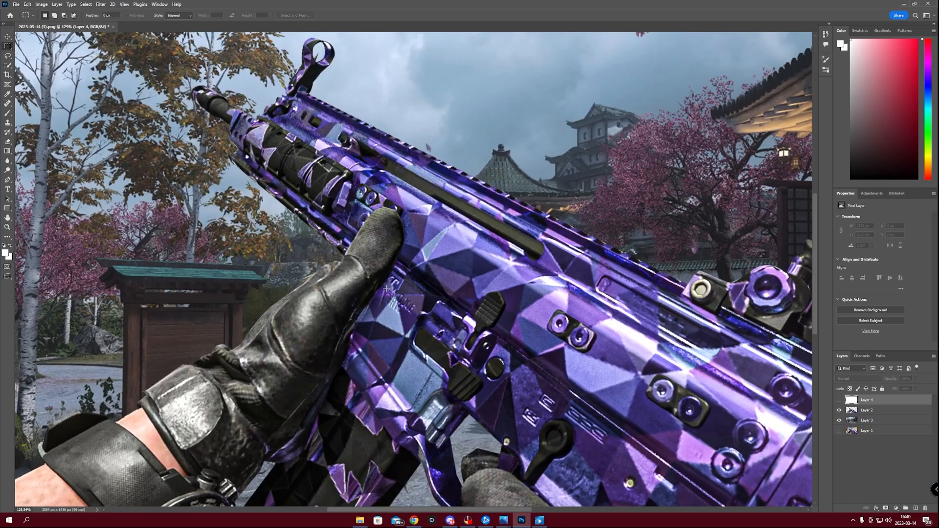
key(p)
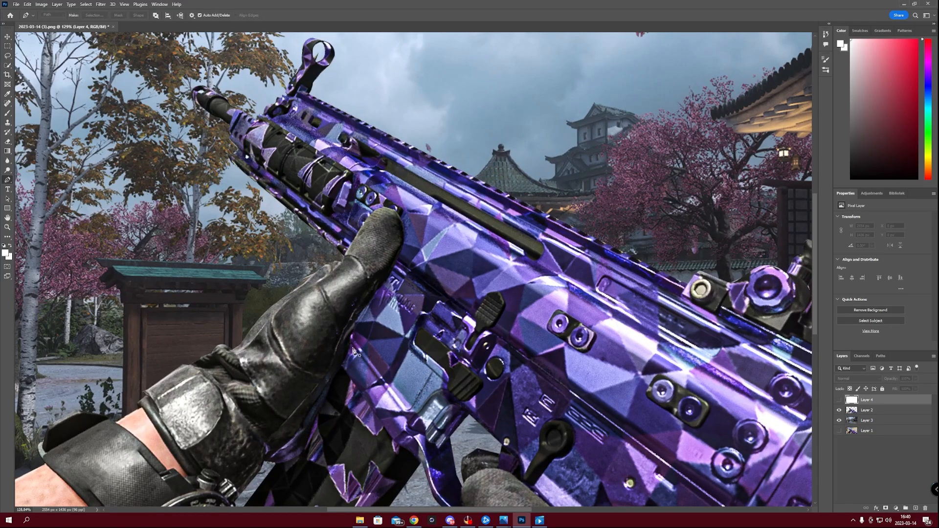
key(z)
scroll(391, 325, down, 1)
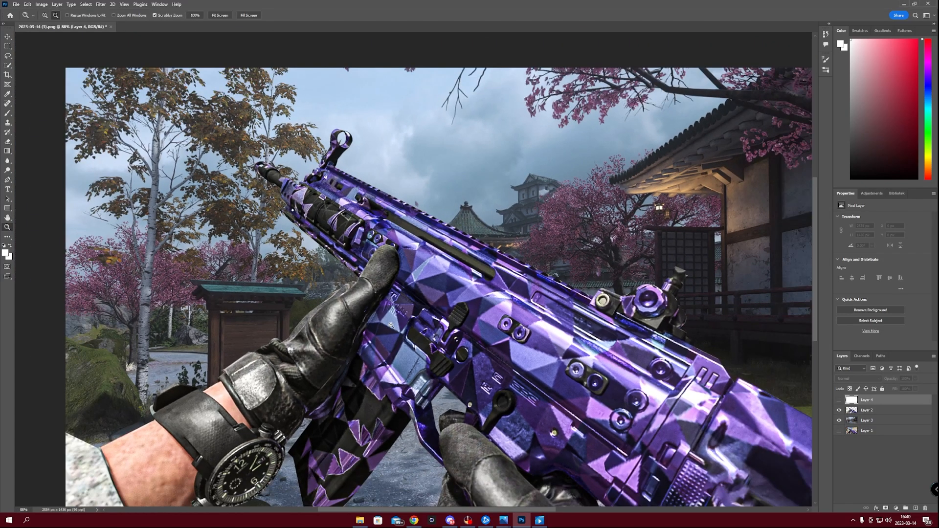
scroll(391, 325, down, 1)
- Start a Pen path beside the left glove and trace down the outer edge of the rifle's magazine well
key(p)
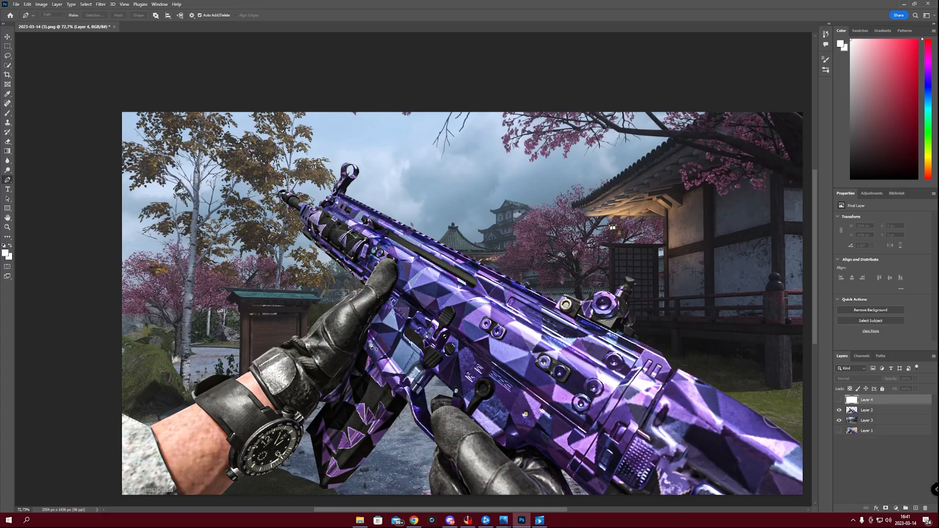
key(z)
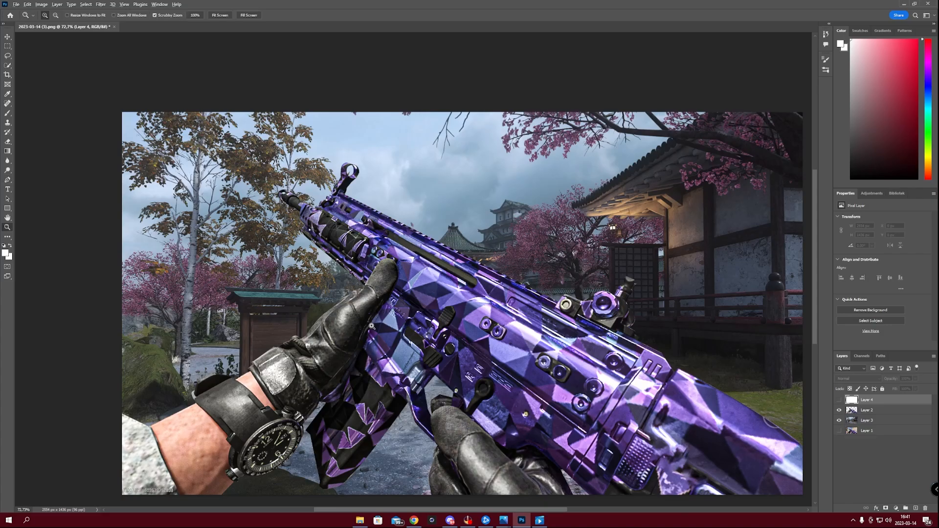
drag(372, 326, 406, 326)
key(p)
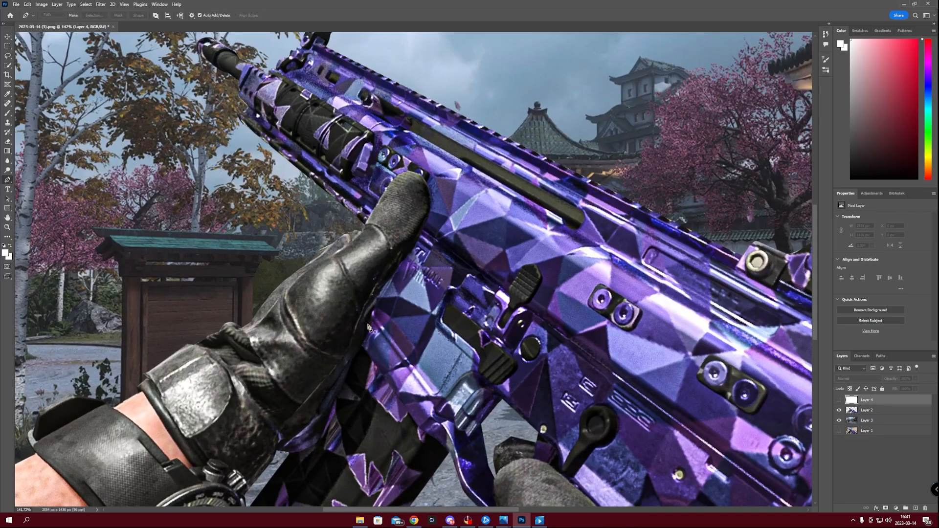
scroll(372, 326, up, 2)
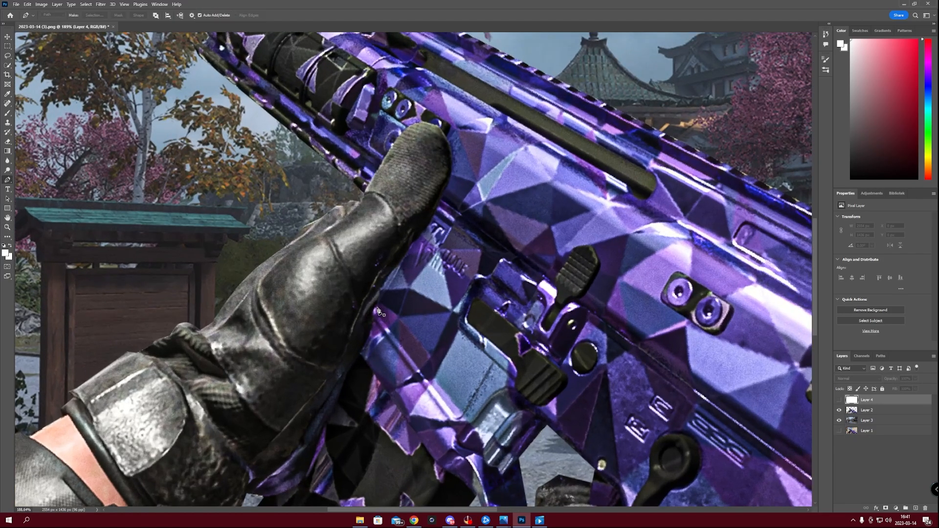
click(377, 308)
click(375, 322)
click(362, 352)
click(374, 372)
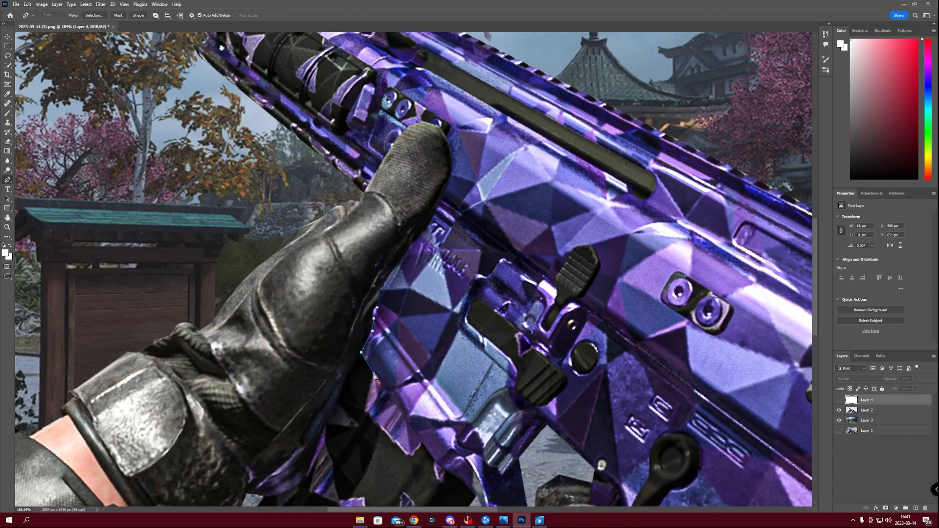
click(437, 464)
- Continue the path down the outer edge of the trigger guard to where it meets the right glove
drag(472, 487, 430, 378)
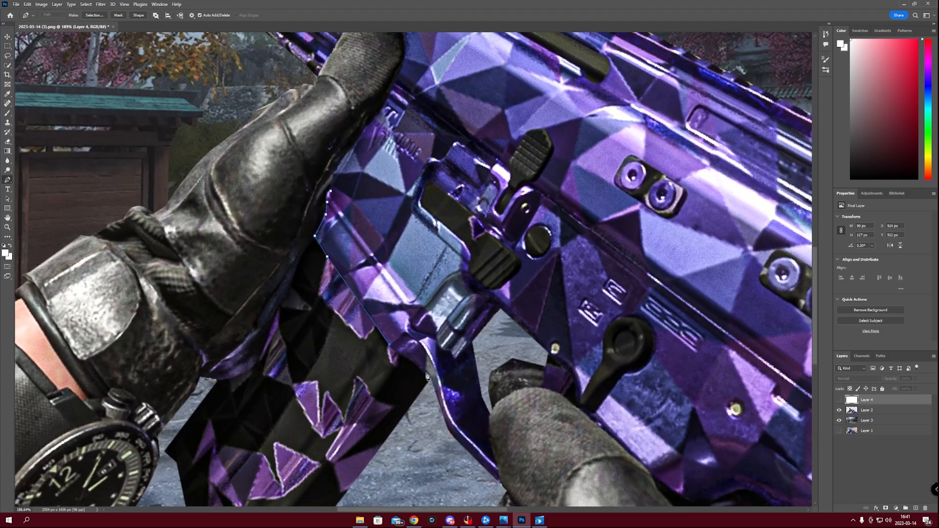
click(428, 375)
click(434, 386)
click(447, 427)
drag(487, 467, 466, 393)
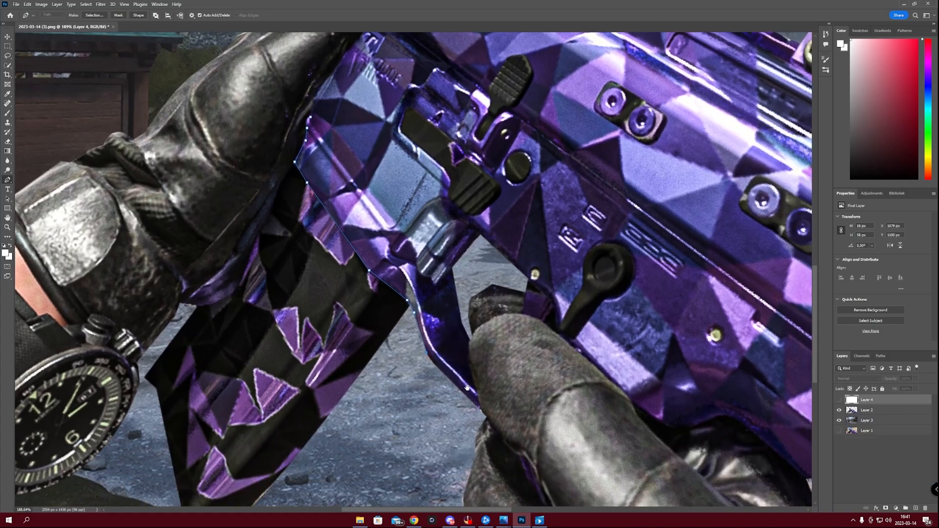
click(479, 408)
click(476, 392)
drag(469, 344, 474, 334)
click(473, 336)
click(468, 315)
click(470, 299)
click(492, 285)
click(526, 293)
key(ctrl+z)
key(ctrl+z)
key(ctrl+z)
key(ctrl+z)
key(ctrl+z)
- Trace the path around the inside of the trigger guard opening, skirting the right index finger
click(471, 340)
click(462, 324)
click(453, 267)
click(480, 233)
click(529, 279)
click(525, 292)
click(523, 312)
- Extend the path along the receiver's lower edge where it borders the back of the right glove
click(630, 399)
drag(629, 399, 577, 300)
click(610, 324)
drag(644, 324, 664, 317)
drag(663, 318, 678, 315)
click(688, 324)
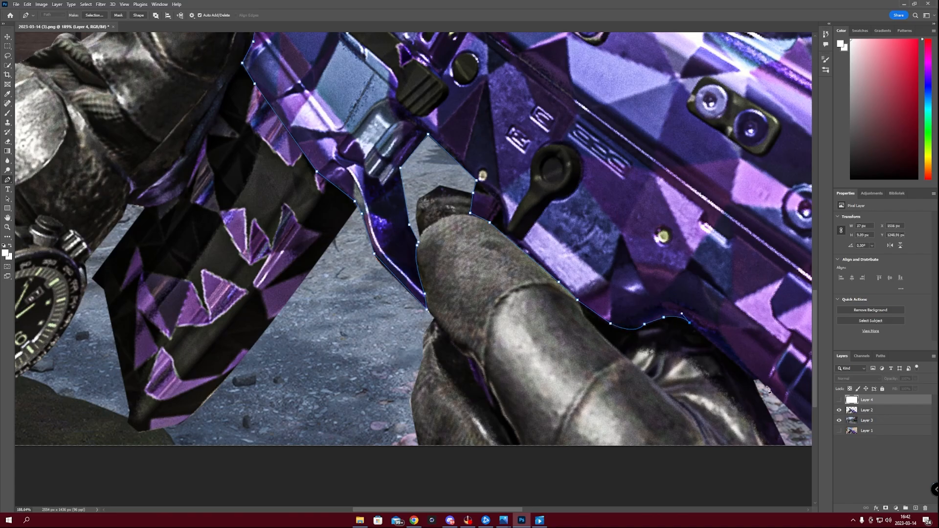
click(754, 380)
- Trace the path along the canvas's lower edge and around the textured part at the rear of the receiver
drag(753, 379, 443, 243)
click(577, 268)
click(591, 280)
click(603, 281)
click(609, 278)
click(628, 294)
drag(662, 287, 676, 267)
drag(677, 267, 578, 282)
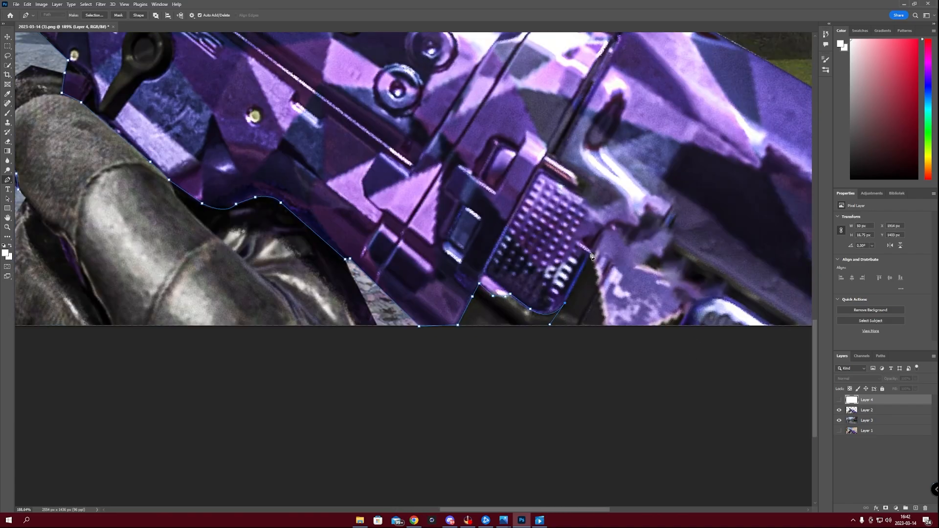
- Carry the path along the underside of the stock and around its end outside the canvas
click(589, 252)
click(681, 326)
drag(746, 331, 245, 279)
click(455, 315)
click(527, 258)
- Trace the path up the stock's upper edge and along the receiver around the base of the rear sight
drag(334, 81, 491, 284)
drag(308, 152, 340, 228)
click(300, 163)
click(313, 188)
drag(194, 136, 381, 228)
click(284, 180)
click(279, 192)
click(239, 172)
click(223, 155)
- Trace the path along the top rail, past the front sight base and around the handguard's front end
drag(223, 155, 600, 322)
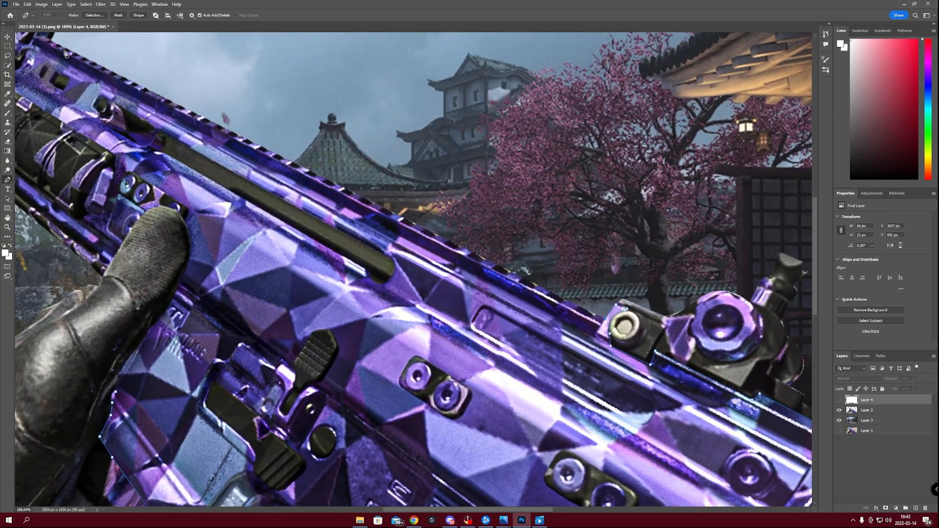
drag(66, 51, 352, 233)
click(326, 220)
click(325, 211)
click(317, 207)
click(310, 216)
click(289, 222)
click(287, 225)
click(281, 224)
click(278, 231)
click(261, 249)
click(257, 248)
click(250, 259)
- Trace the handguard's lower edge and around the left thumb, and close the path at its starting point
drag(226, 247, 263, 263)
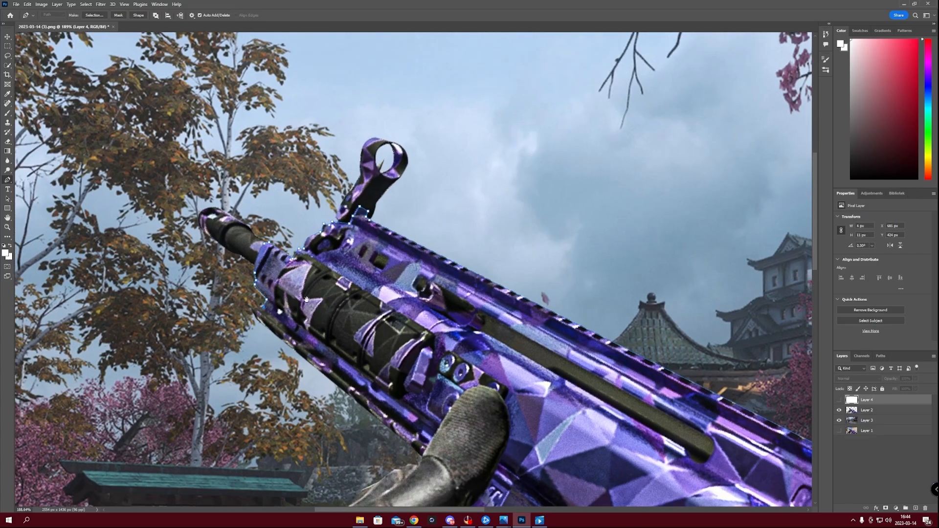
drag(307, 299, 317, 269)
click(437, 413)
click(461, 379)
click(468, 369)
click(493, 357)
drag(503, 353, 461, 298)
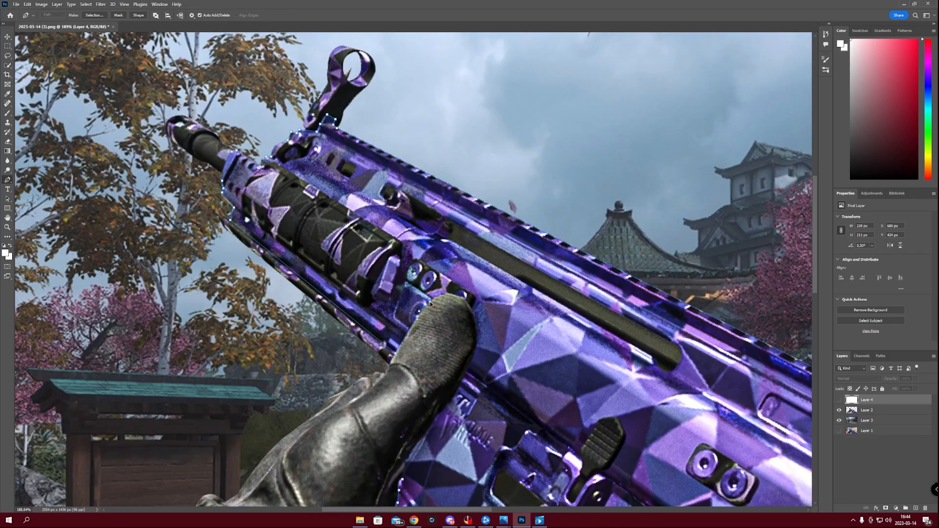
drag(479, 342, 438, 373)
click(443, 355)
click(421, 384)
click(441, 312)
drag(419, 421, 333, 248)
key(z)
alt+click(359, 309)
alt+click(358, 309)
key(p)
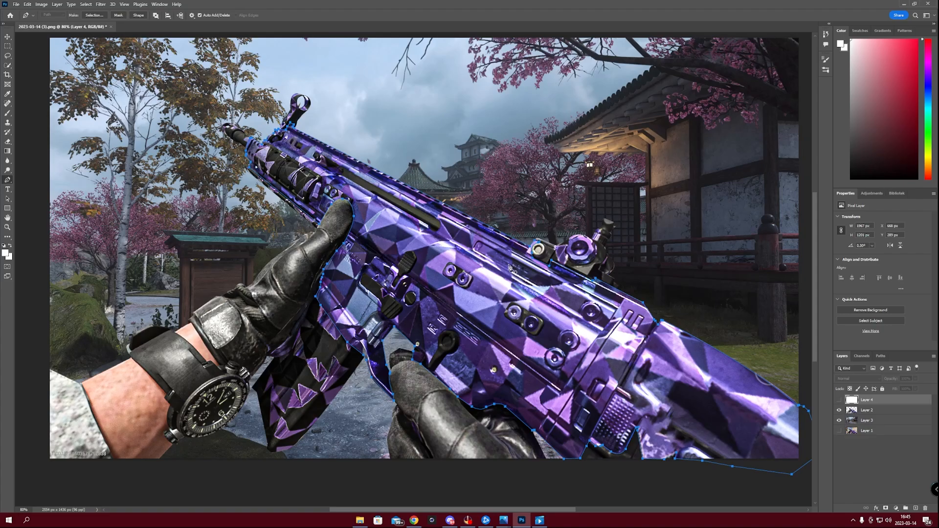
drag(604, 336, 456, 254)
scroll(595, 347, up, 2)
drag(331, 221, 533, 310)
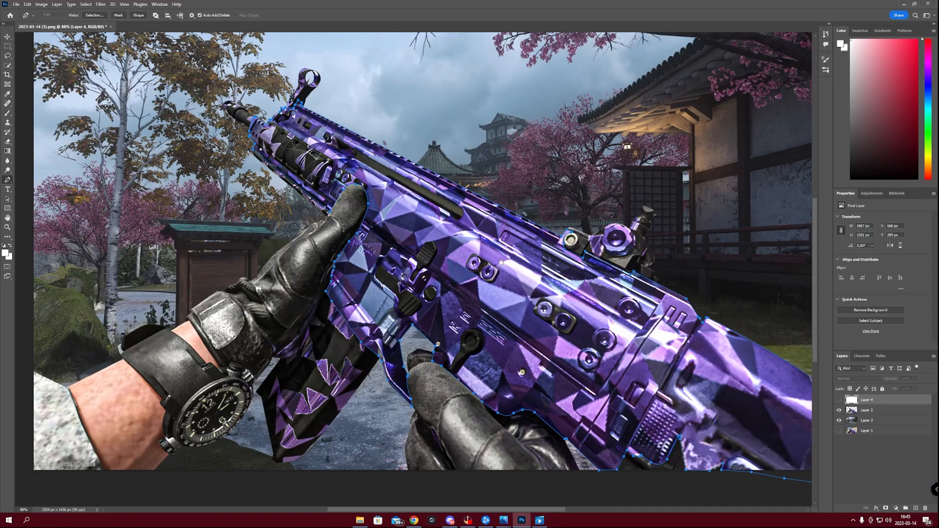
drag(496, 262, 458, 270)
drag(370, 298, 349, 298)
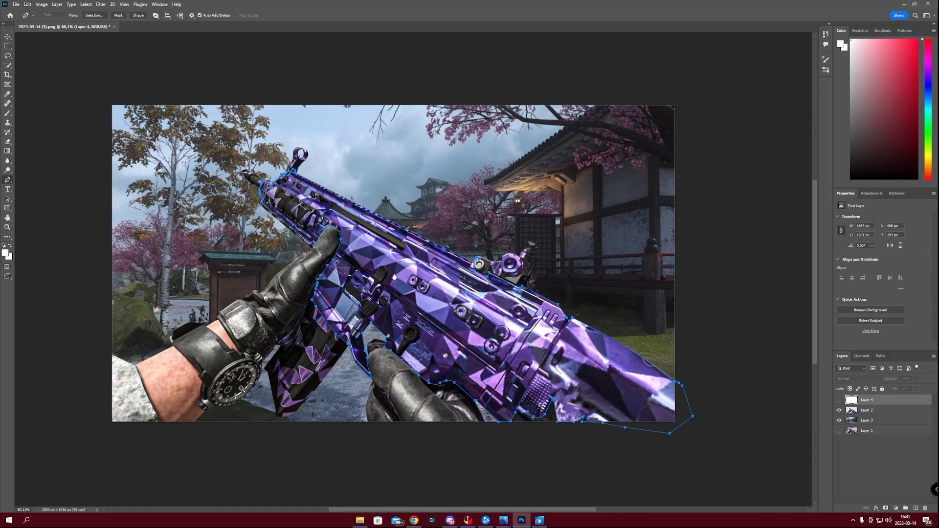
drag(409, 287, 429, 313)
scroll(401, 318, up, 2)
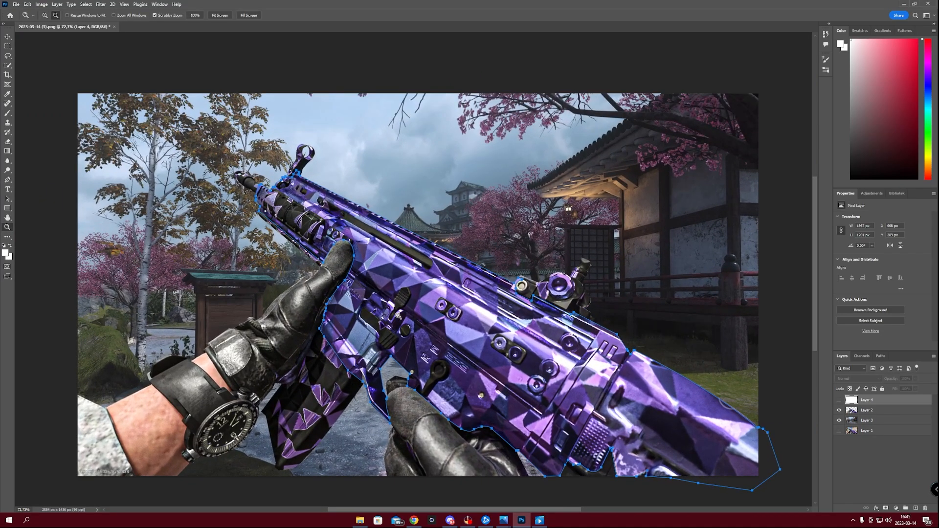
mouse_move(495, 329)
mouse_down()
mouse_move(469, 315)
mouse_move(496, 325)
mouse_up()
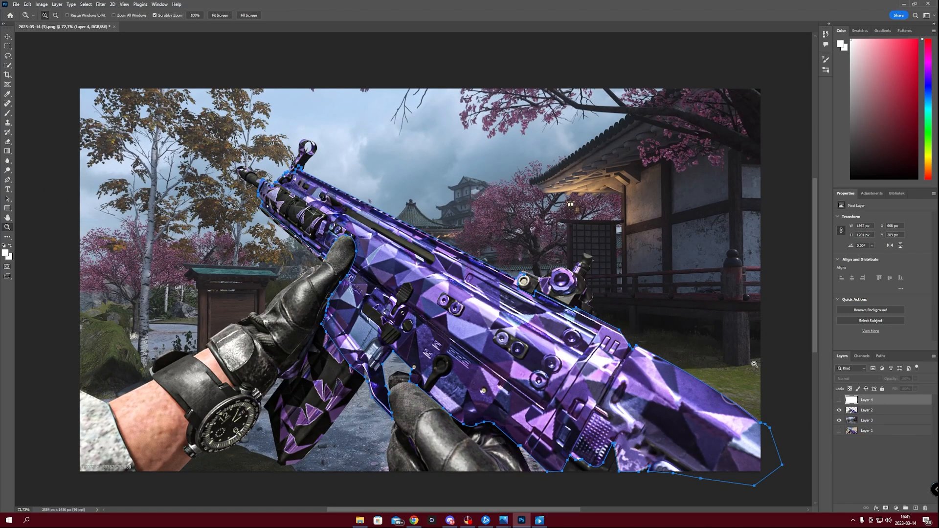
- Convert the rifle path to a selection and cut that area of the white layer onto a new layer
key(ctrl+Return)
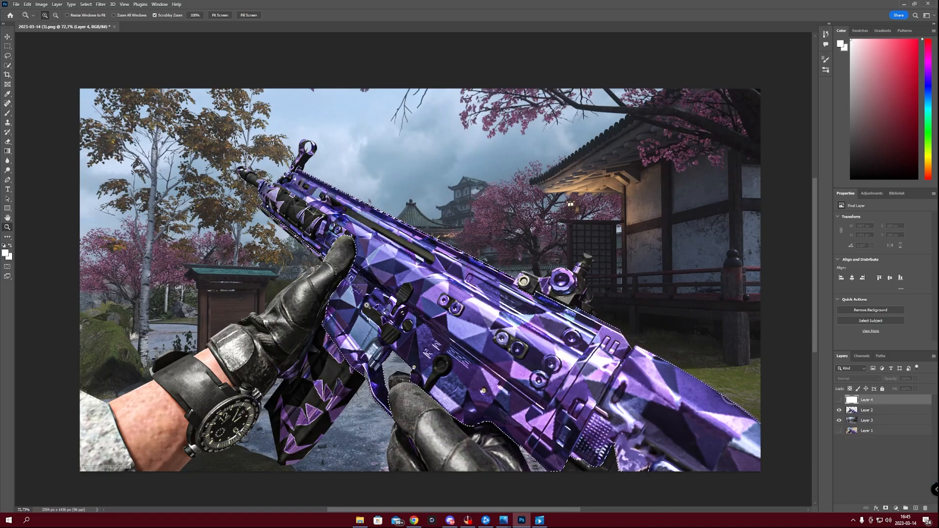
key(m)
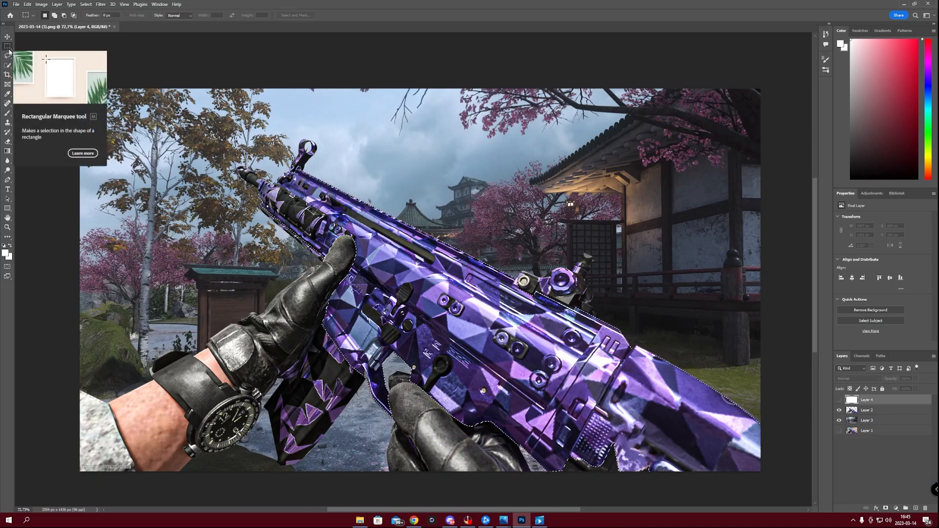
right_click(437, 300)
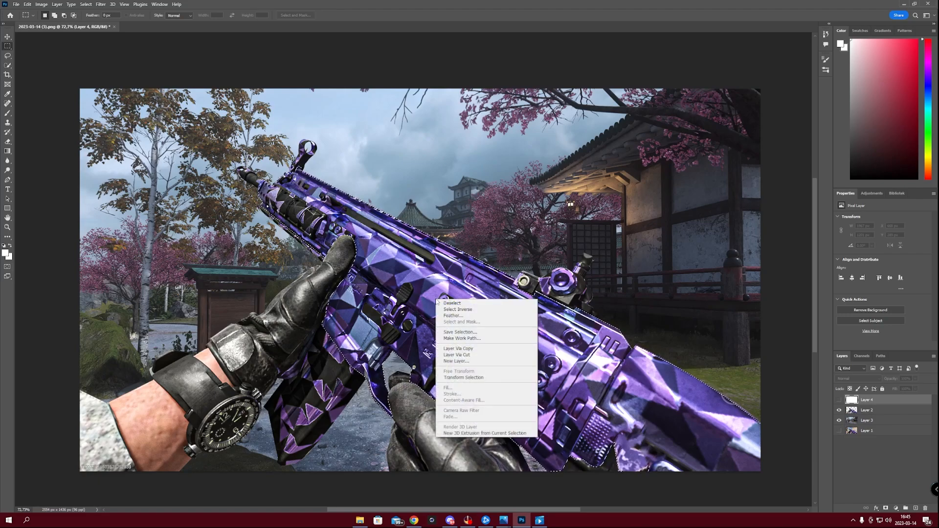
click(478, 355)
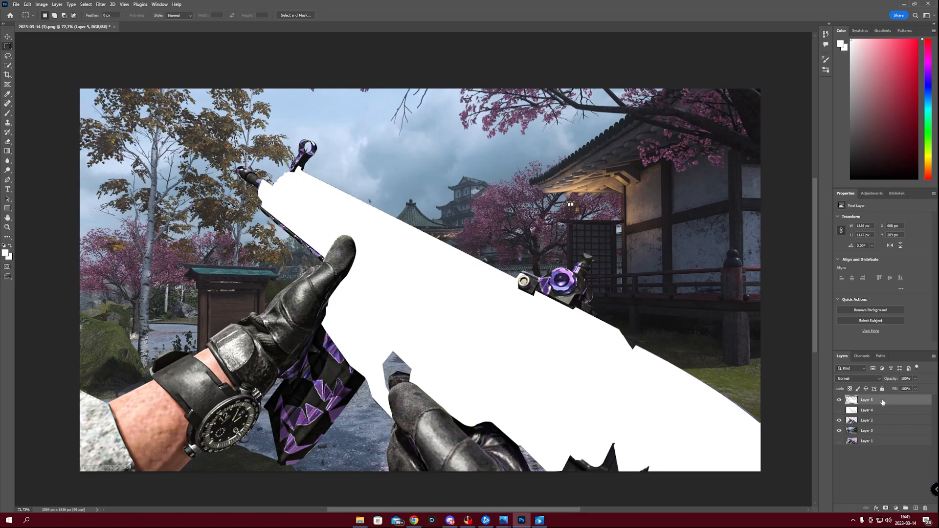
- Check the visibility of the two white layers and delete the leftover white layer beneath the rifle shape
click(839, 400)
click(839, 401)
click(840, 410)
click(840, 411)
click(879, 411)
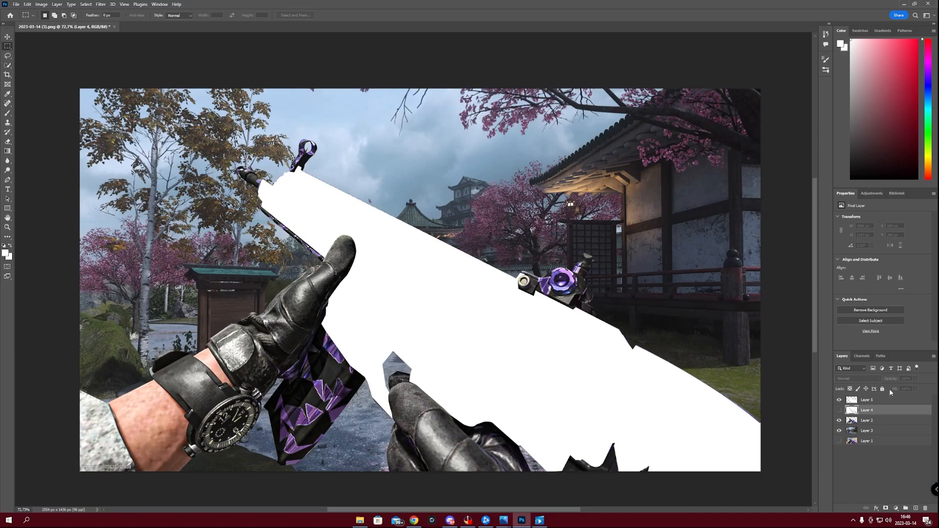
key(Delete)
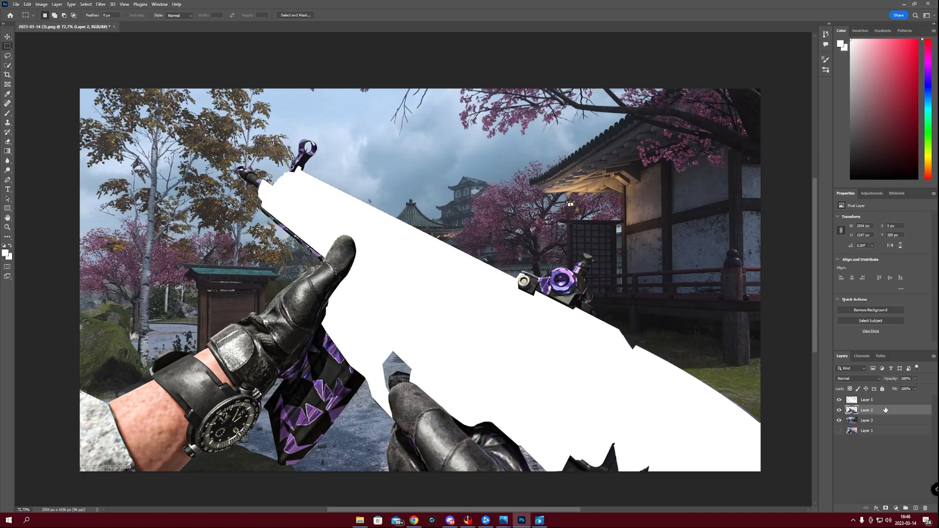
- Add a Gradient Overlay layer style to the white rifle-shaped layer
click(883, 402)
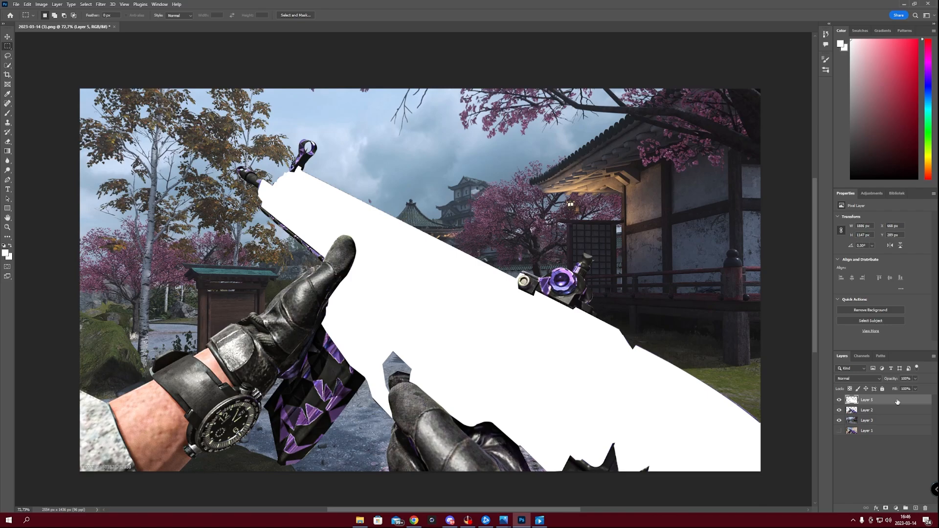
double_click(898, 402)
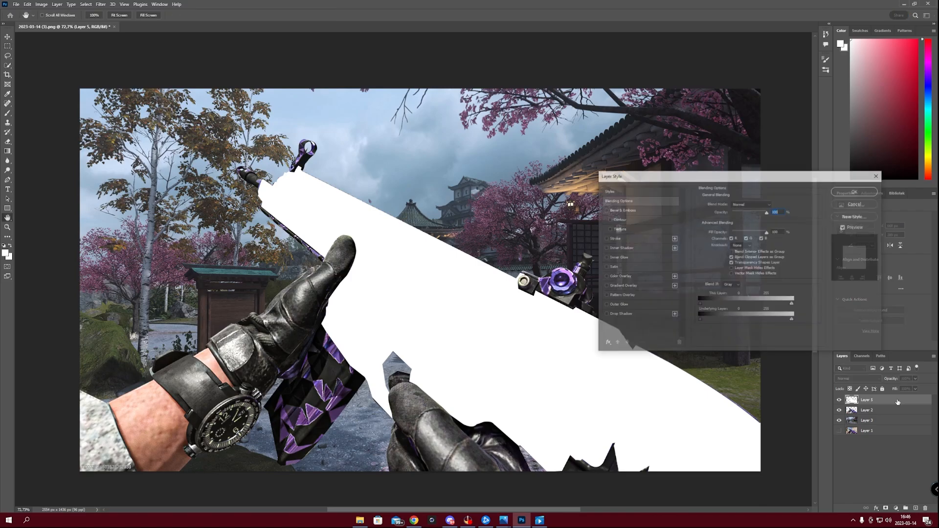
click(620, 287)
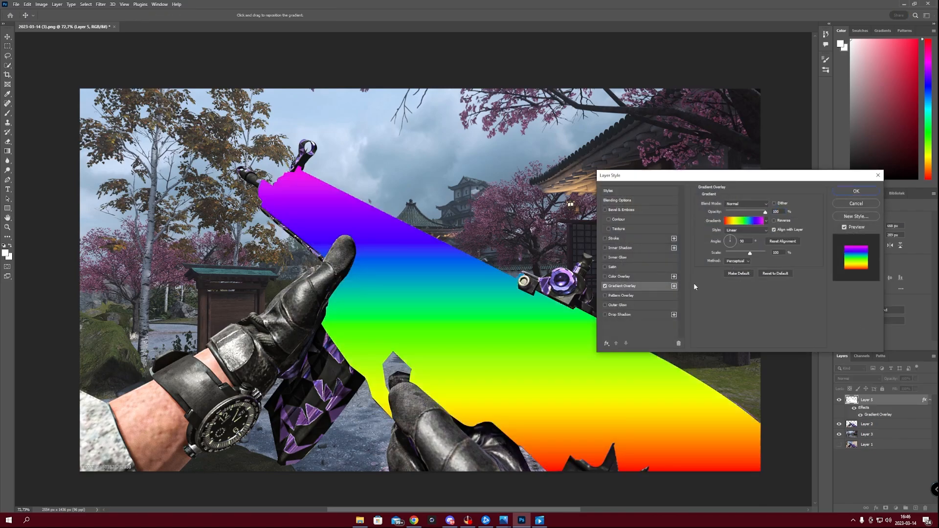
drag(732, 180, 723, 148)
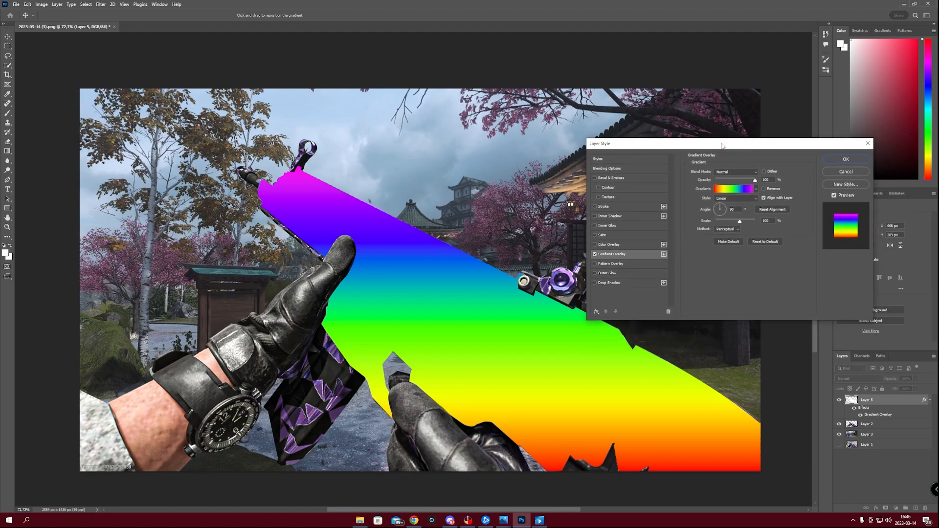
click(733, 190)
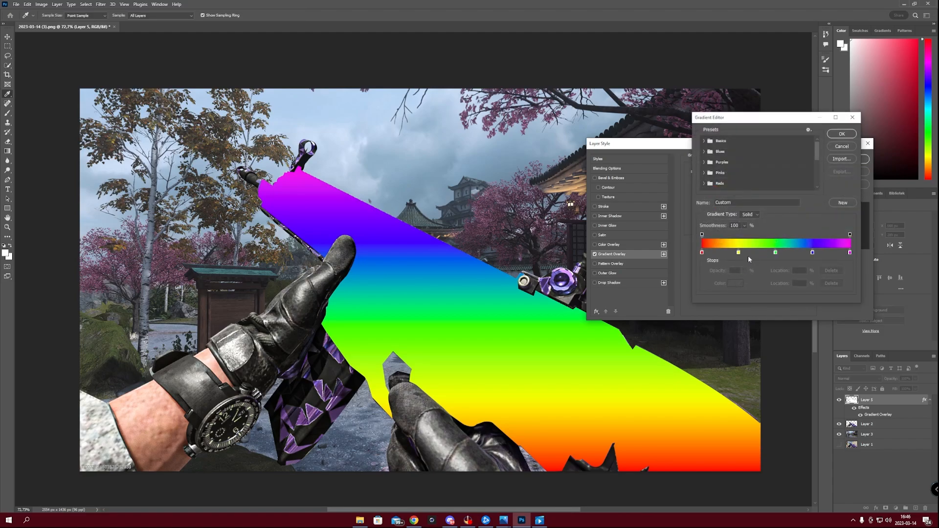
drag(739, 253, 736, 284)
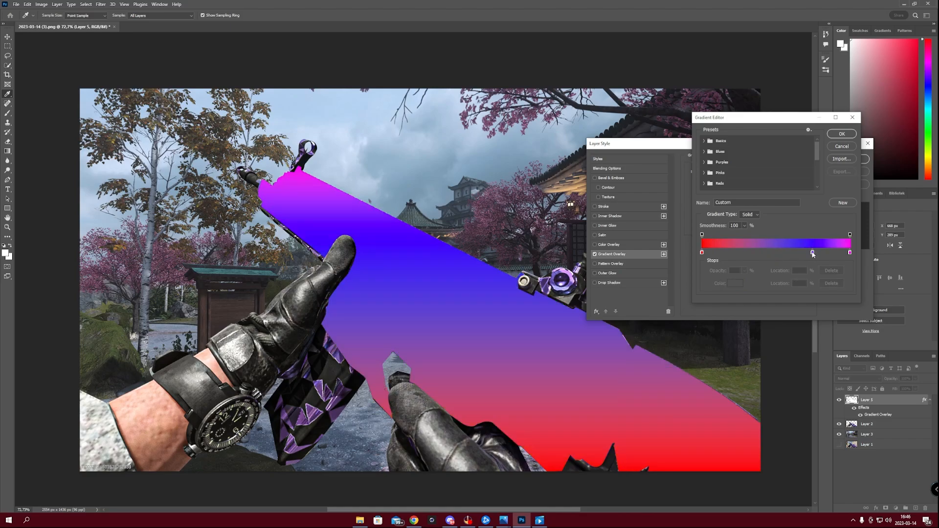
drag(813, 254, 810, 279)
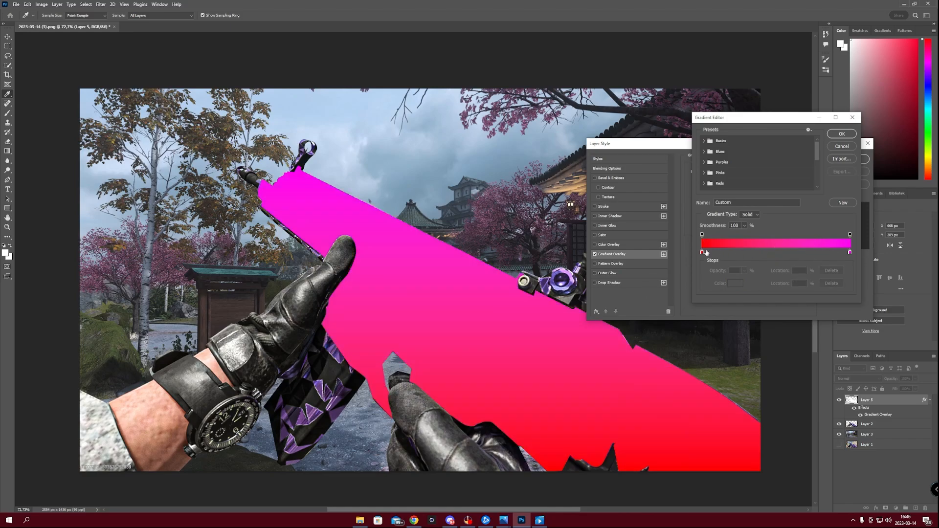
click(840, 148)
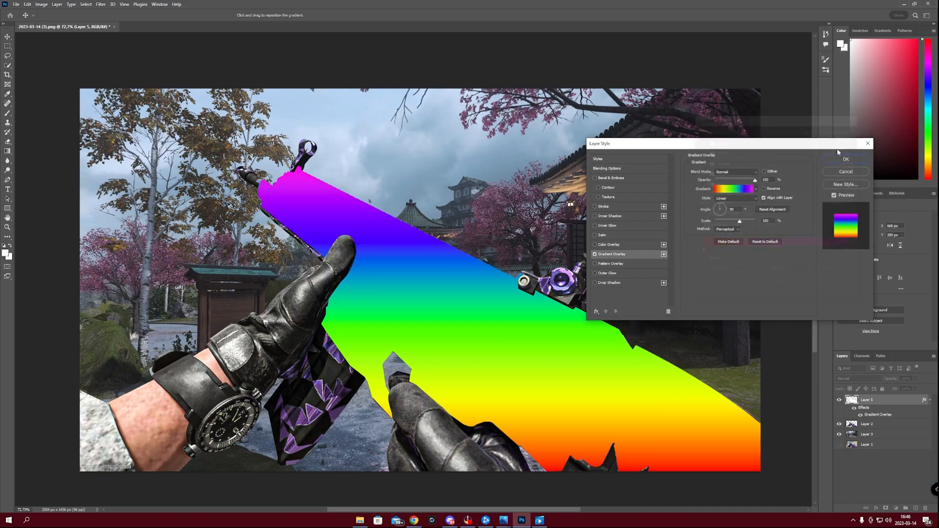
- Reset the Gradient Overlay settings to their defaults
click(766, 241)
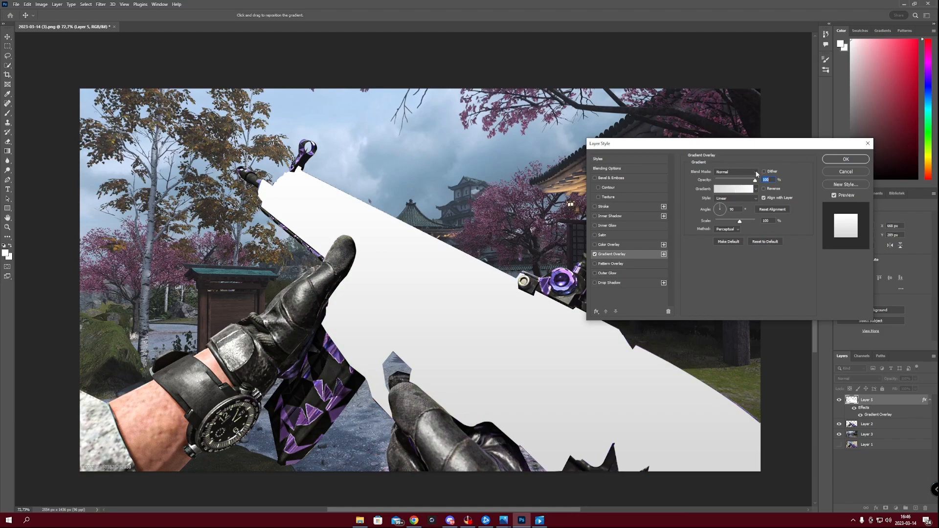
click(755, 174)
click(752, 177)
- Edit the overlay gradient and set its starting colour stop to red ff0000
click(736, 191)
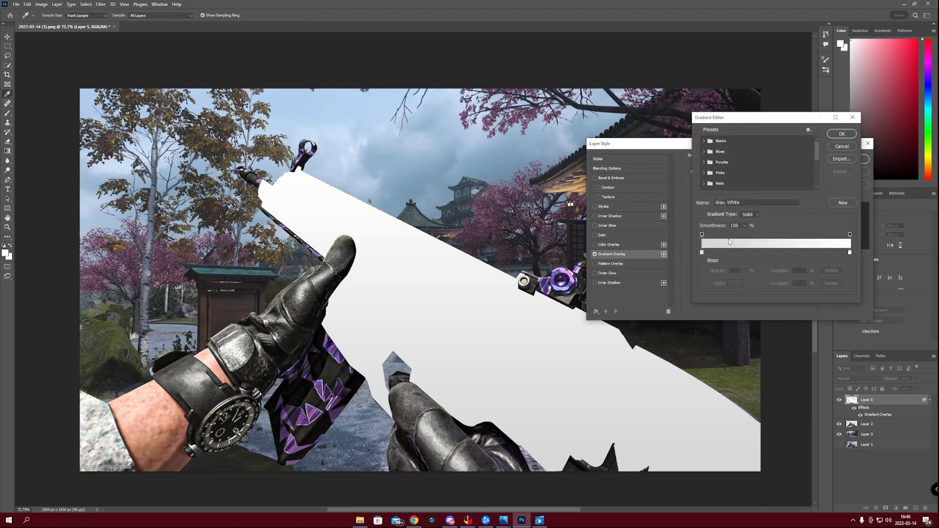
click(702, 252)
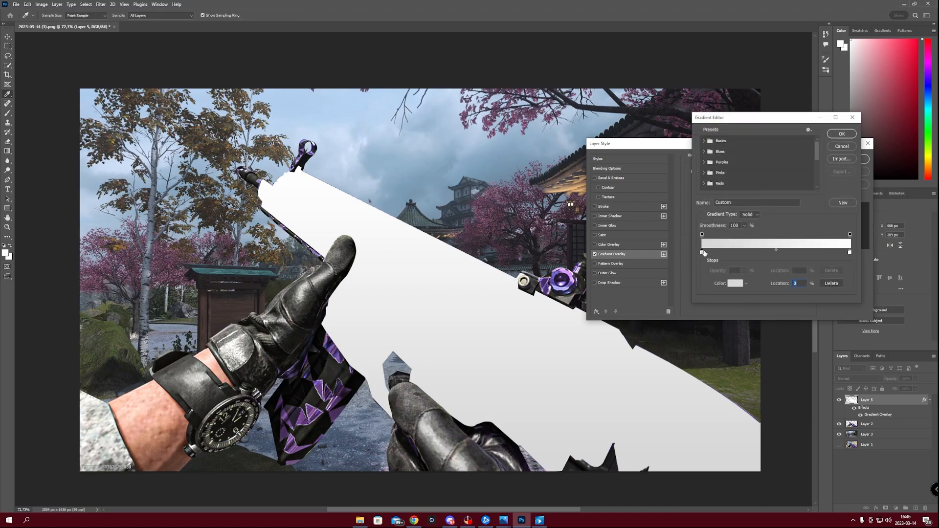
click(735, 283)
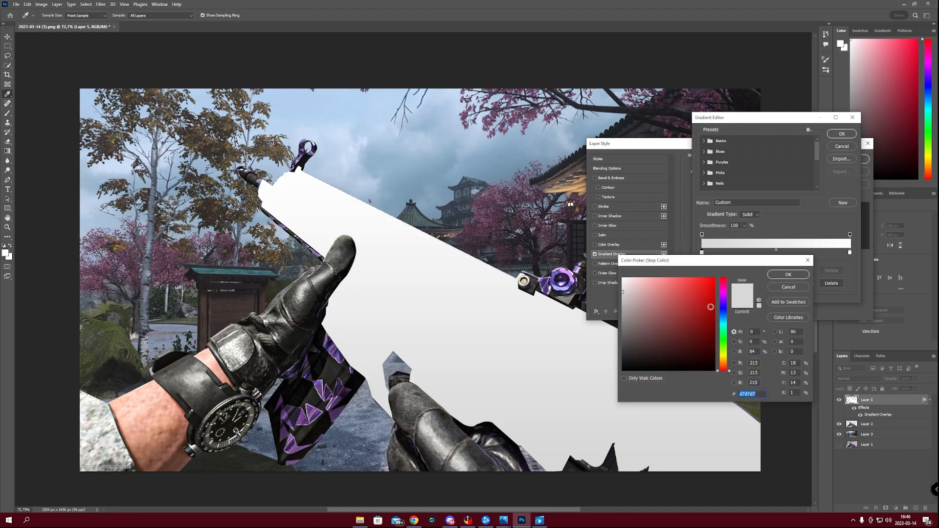
text(ff0000)
click(788, 275)
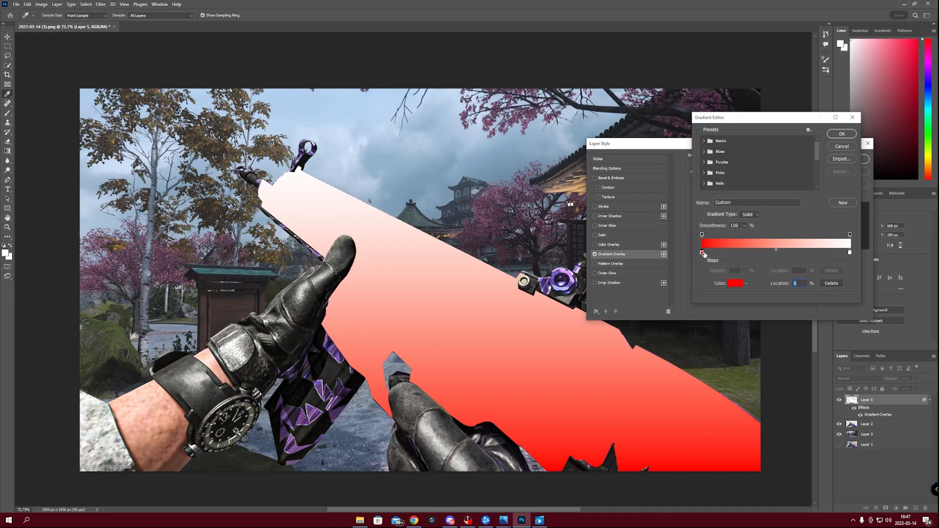
- Add a lime green a2ff00 colour stop after the red one and place it at 25%
click(724, 252)
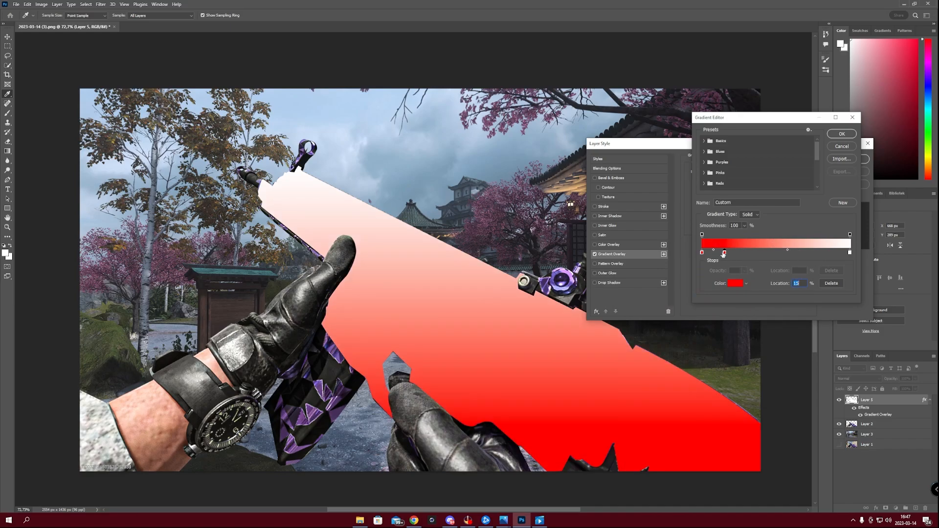
drag(725, 253, 730, 252)
click(736, 283)
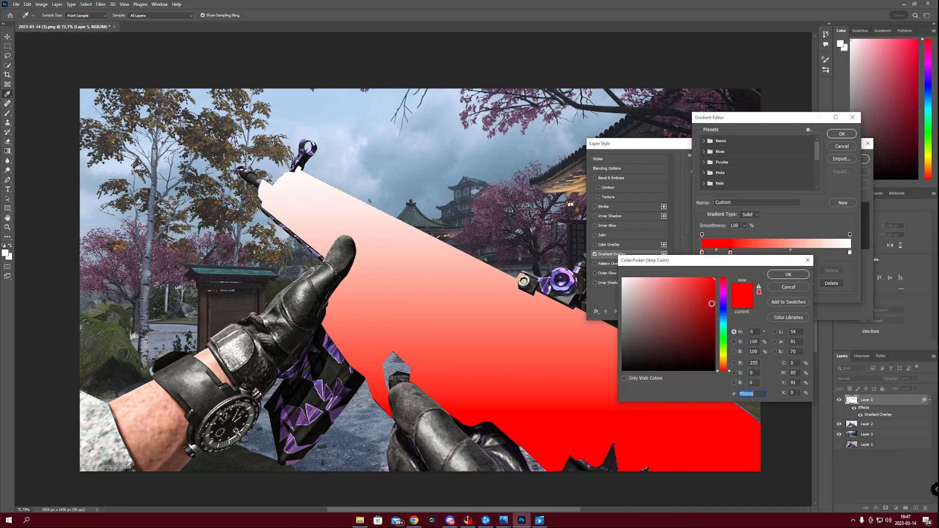
click(726, 354)
drag(726, 354, 728, 350)
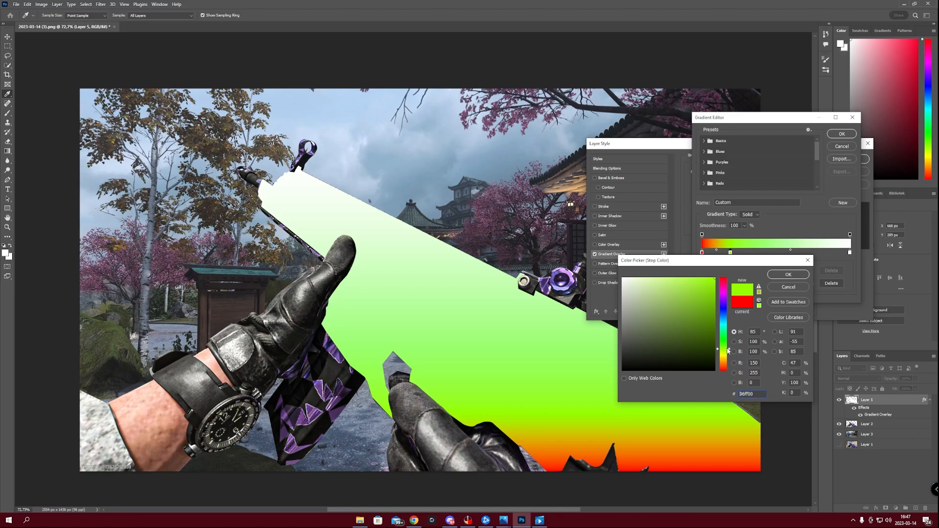
drag(729, 350, 729, 353)
click(788, 275)
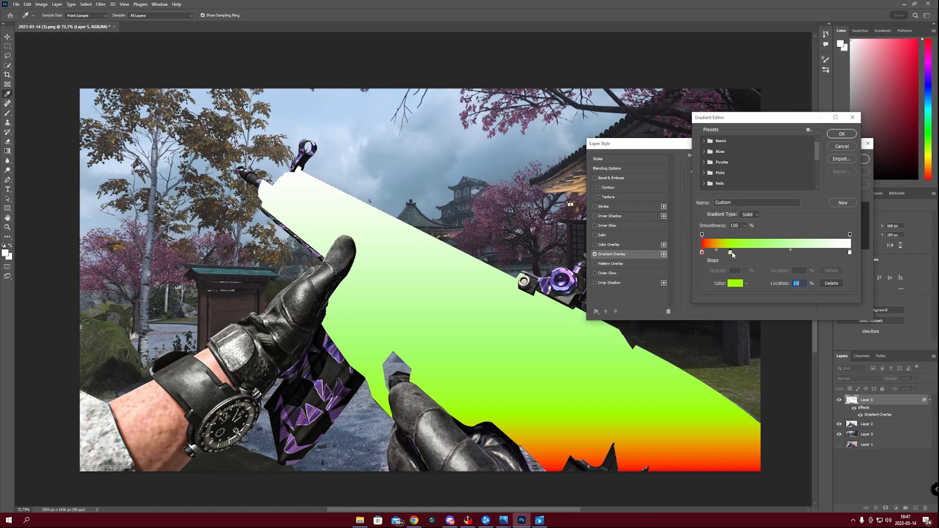
drag(733, 254, 740, 256)
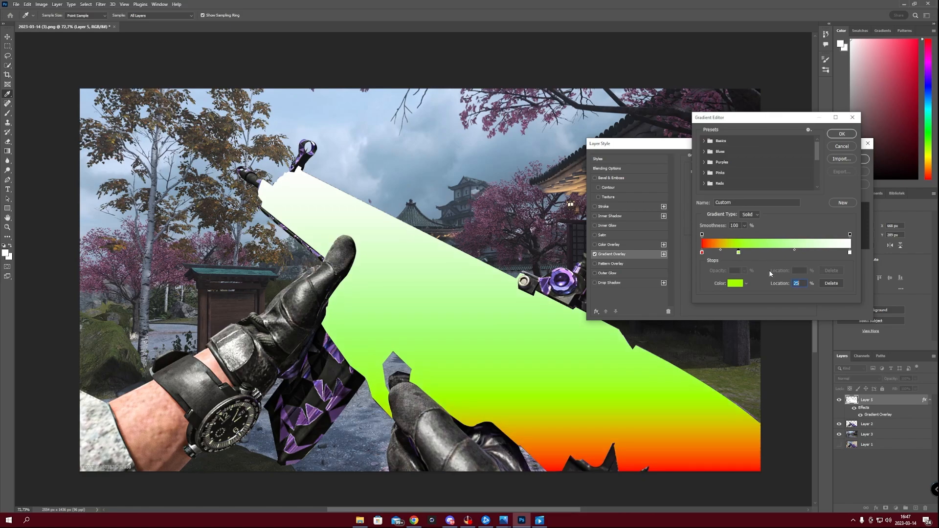
- Add a bright blue 008aff colour stop around the middle of the gradient
click(771, 252)
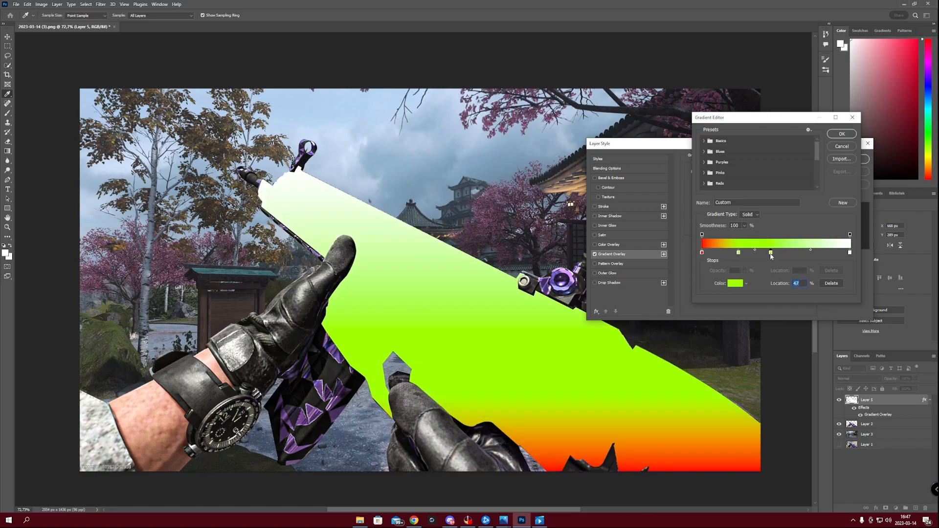
click(735, 284)
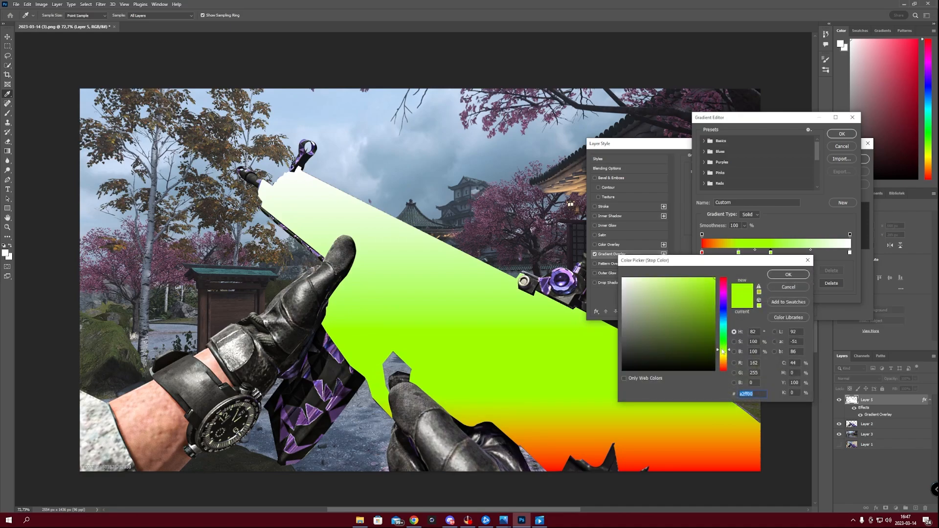
drag(723, 352, 727, 325)
drag(726, 327, 725, 320)
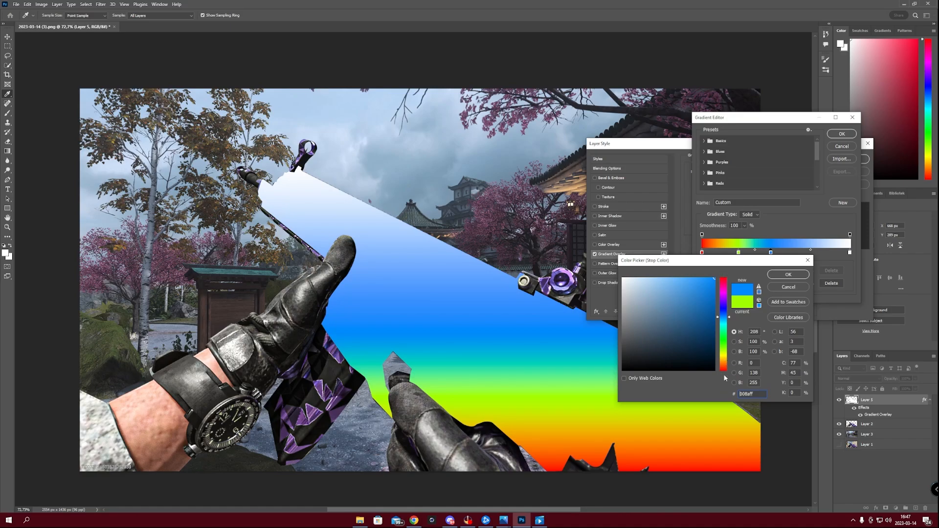
click(788, 275)
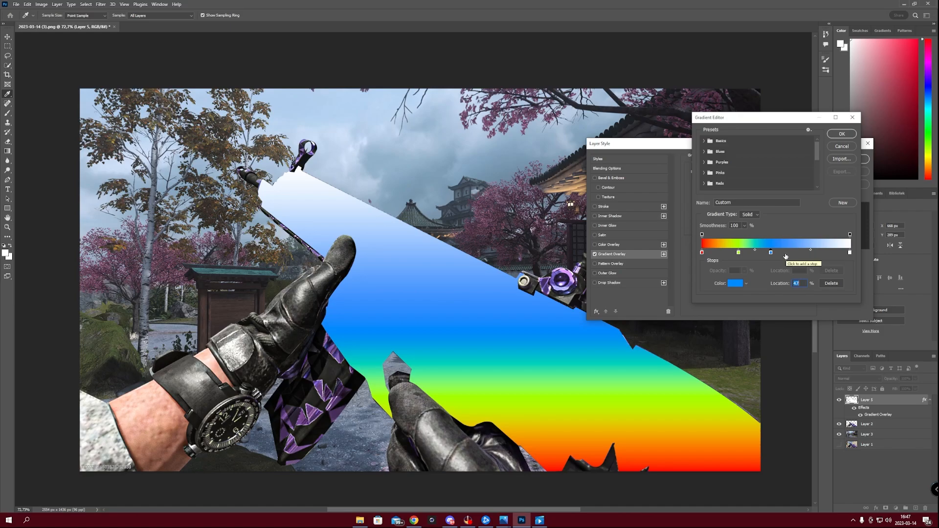
drag(771, 252, 776, 254)
- Add a colour stop at 75% of the gradient and make it violet
click(808, 253)
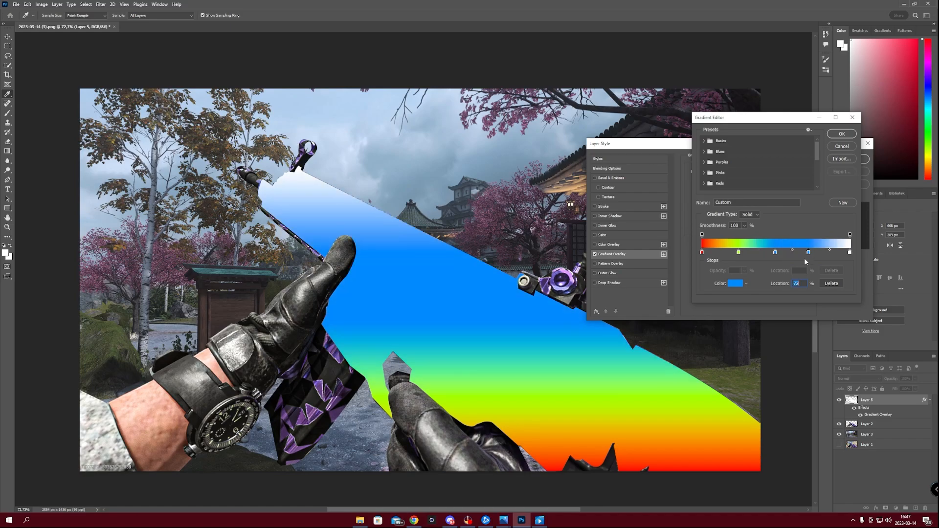
drag(808, 254, 812, 254)
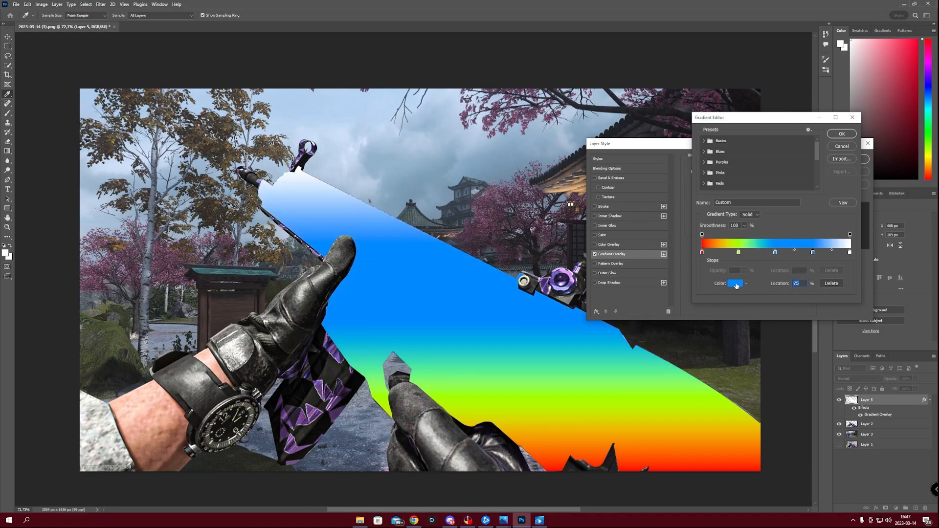
click(736, 286)
drag(722, 301, 725, 305)
click(793, 275)
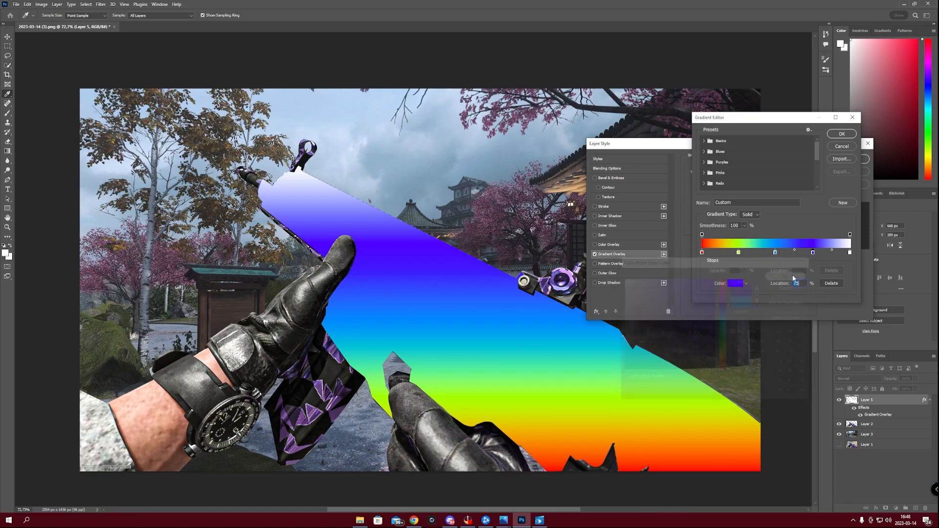
- Change the gradient's white end stop to magenta ff00cc
click(850, 253)
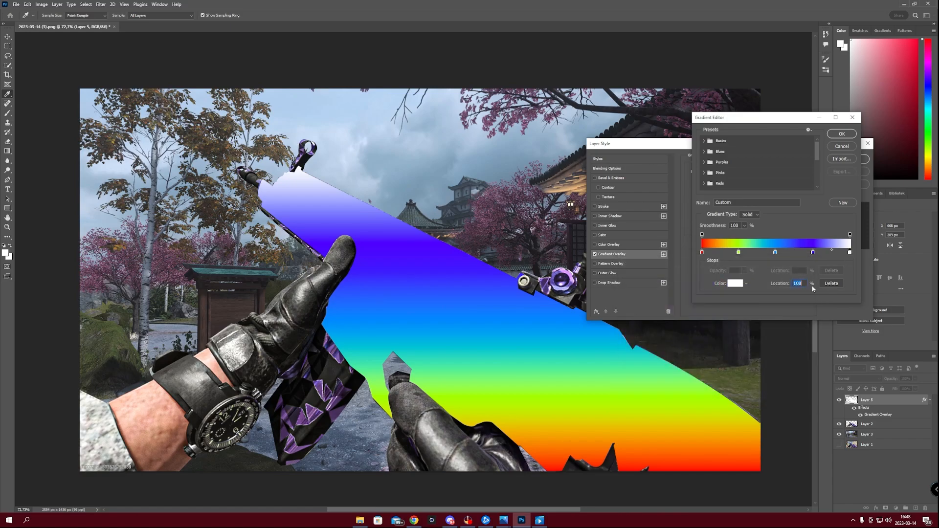
click(736, 284)
mouse_move(686, 317)
mouse_down()
mouse_move(677, 309)
mouse_move(745, 278)
mouse_move(727, 282)
mouse_move(727, 293)
mouse_up()
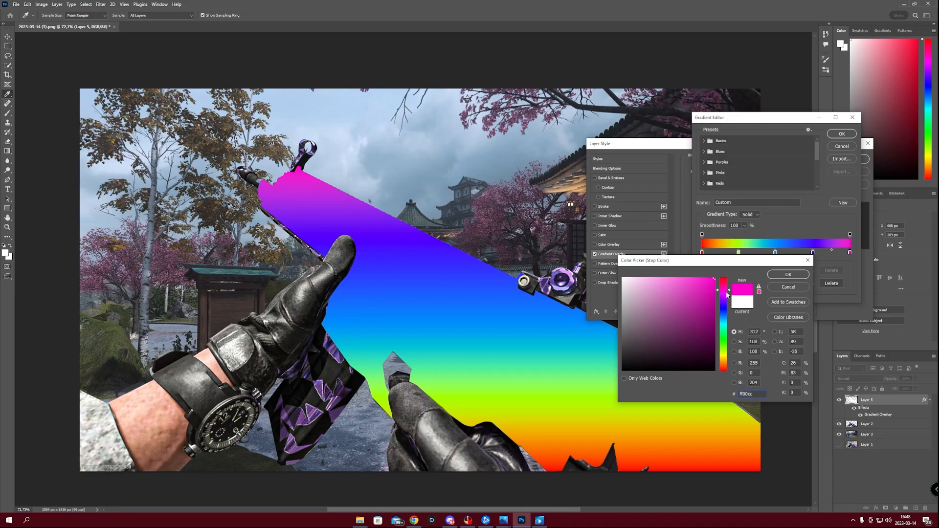
click(787, 274)
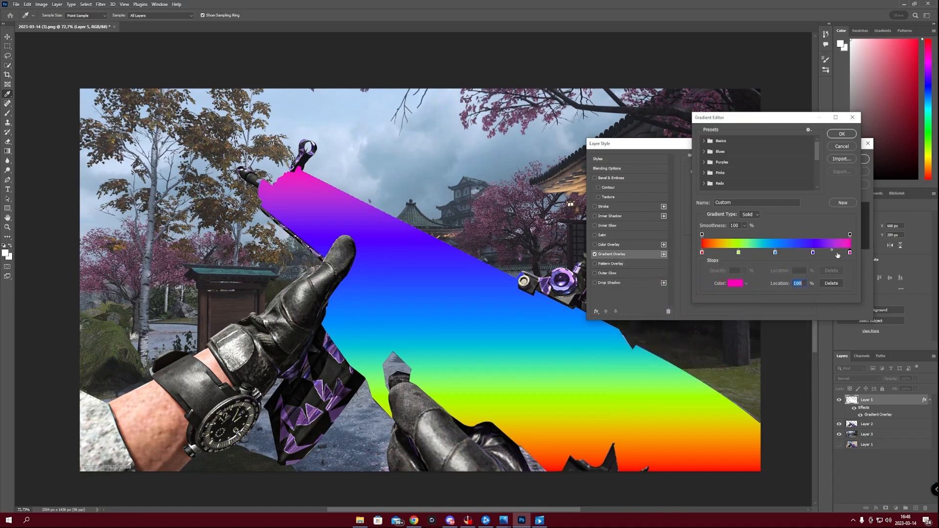
- Shift the violet stop slightly towards the blue one and adjust the violet-to-magenta midpoint, undoing an extra stop added in between
mouse_move(813, 252)
mouse_down()
mouse_move(790, 252)
mouse_move(798, 253)
mouse_up()
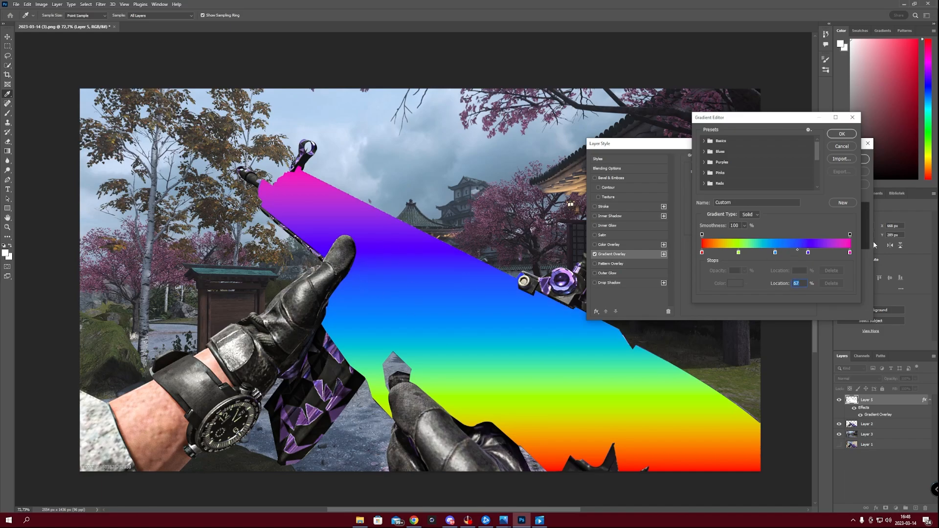
click(839, 253)
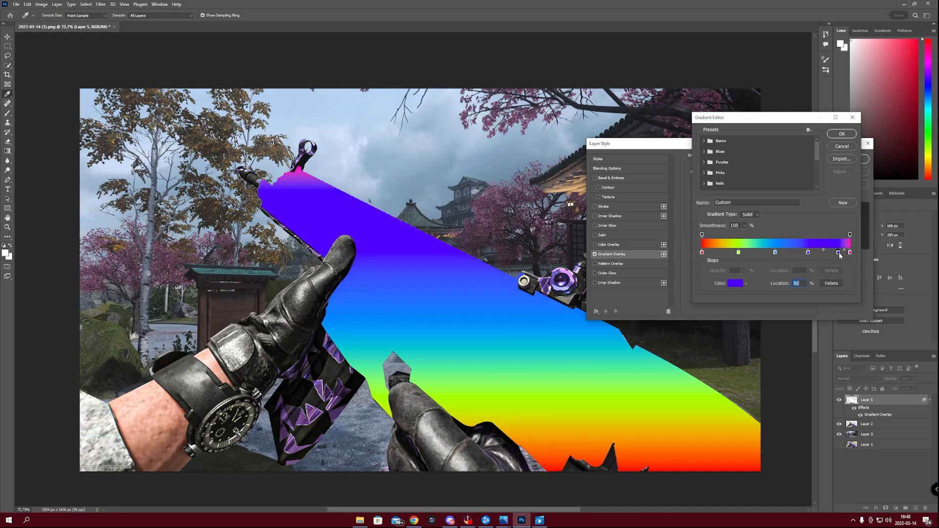
key(ctrl+z)
click(848, 253)
drag(829, 252, 820, 253)
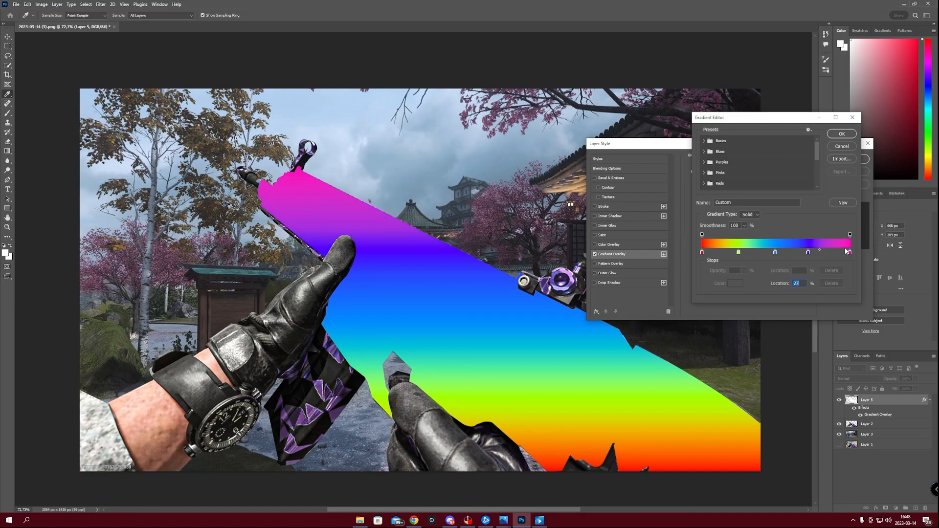
drag(820, 249, 823, 251)
- Move the lime green stop to 29% and apply the rainbow Gradient Overlay to the rifle-shaped layer
click(703, 253)
drag(722, 252, 744, 252)
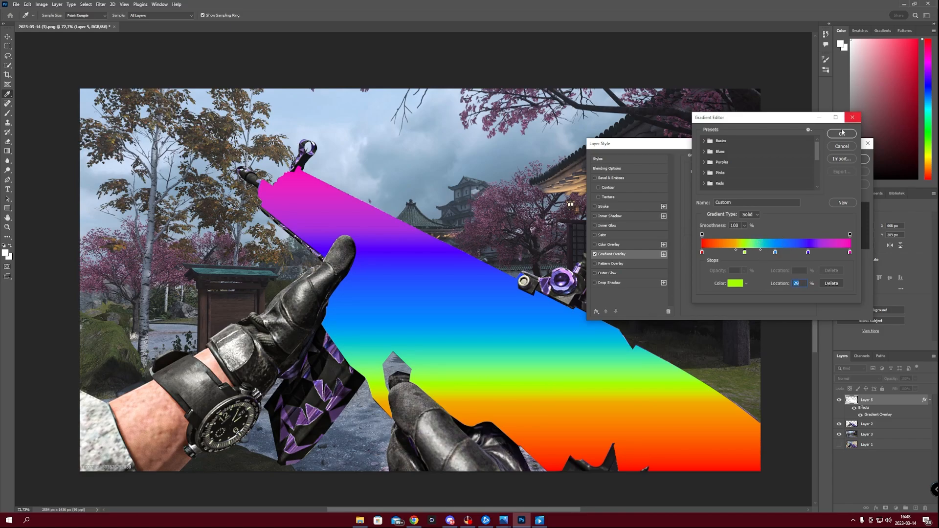
click(842, 134)
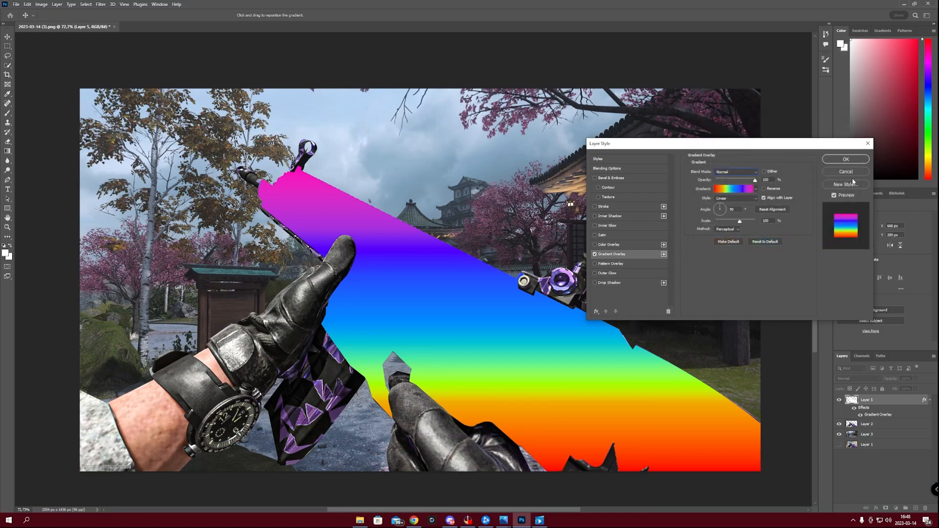
click(846, 160)
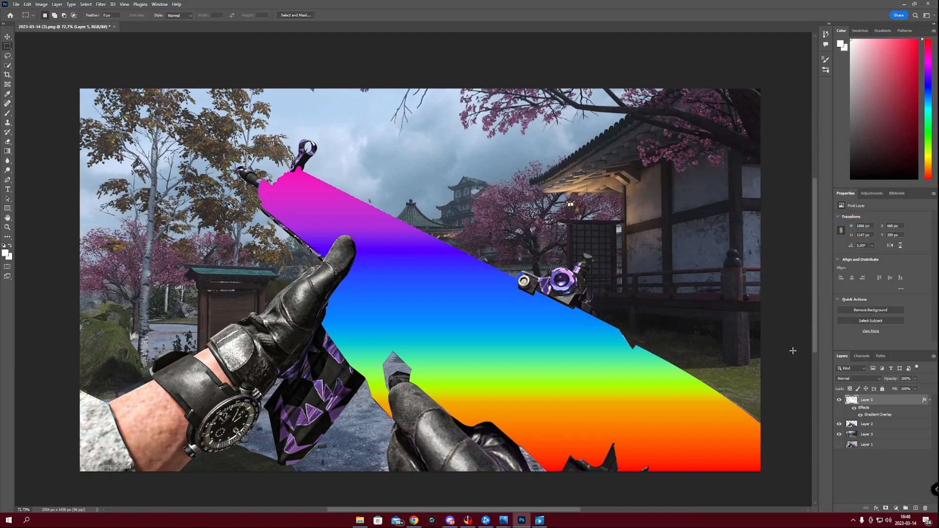
- Rasterize the rifle-shaped layer's style and set its blend mode to Overlay
right_click(899, 399)
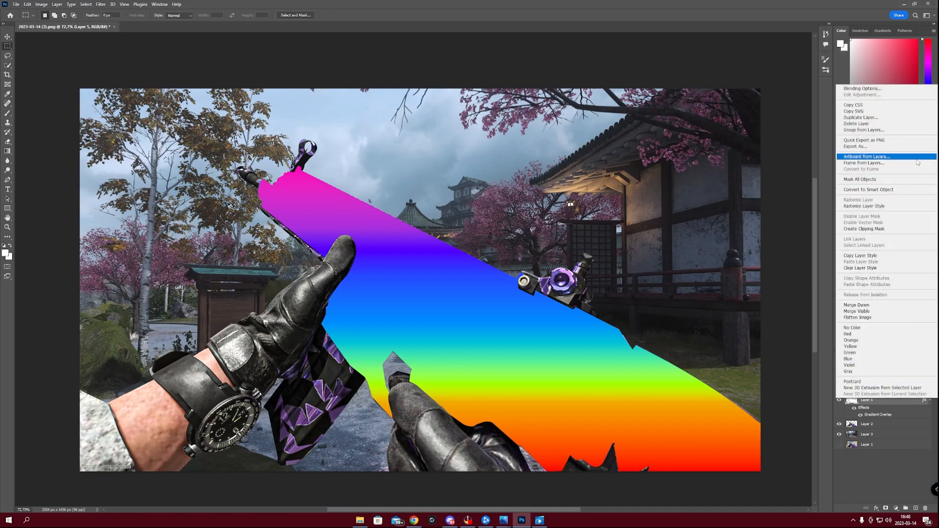
click(894, 208)
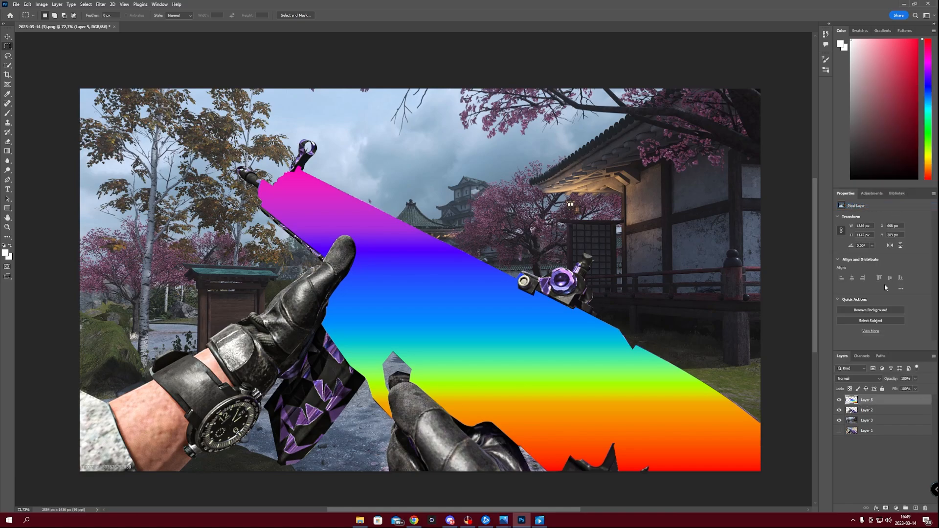
click(877, 377)
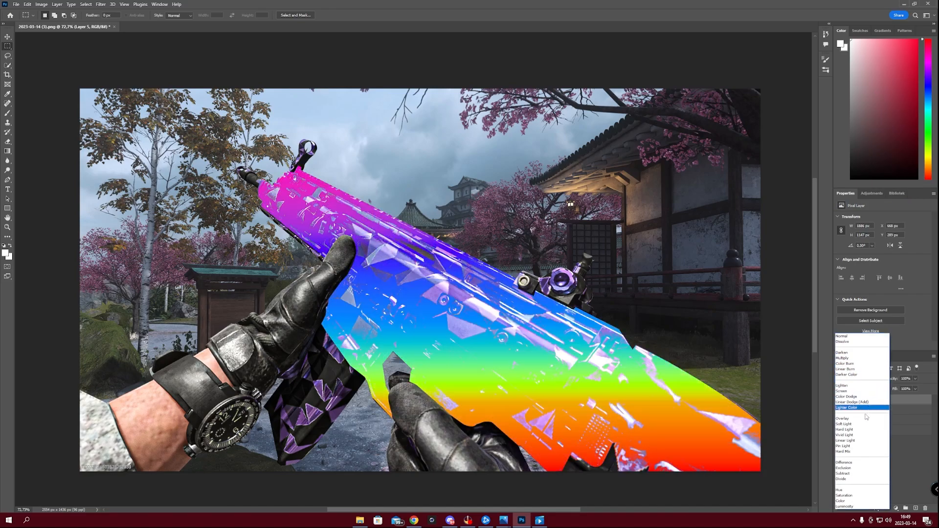
click(864, 420)
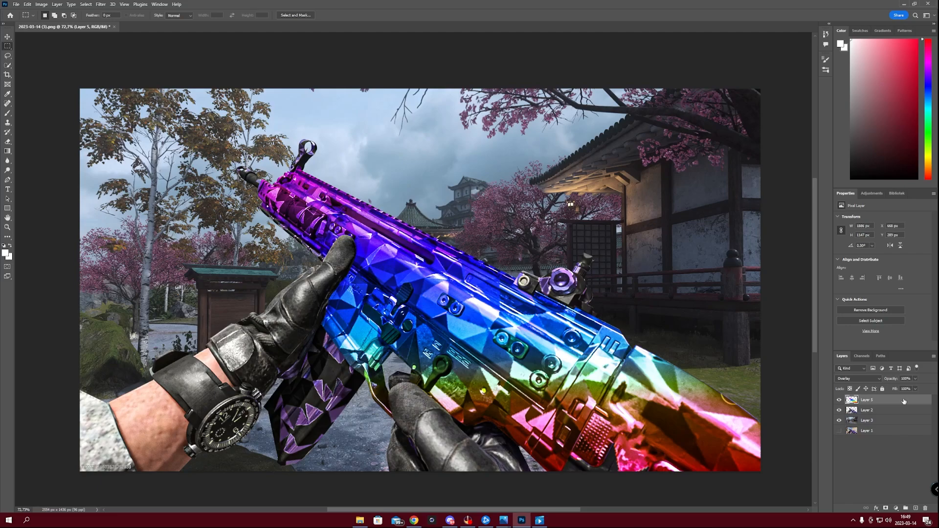
- Merge the rainbow overlay layer with the rifle and arms cutout layer
ctrl+click(885, 412)
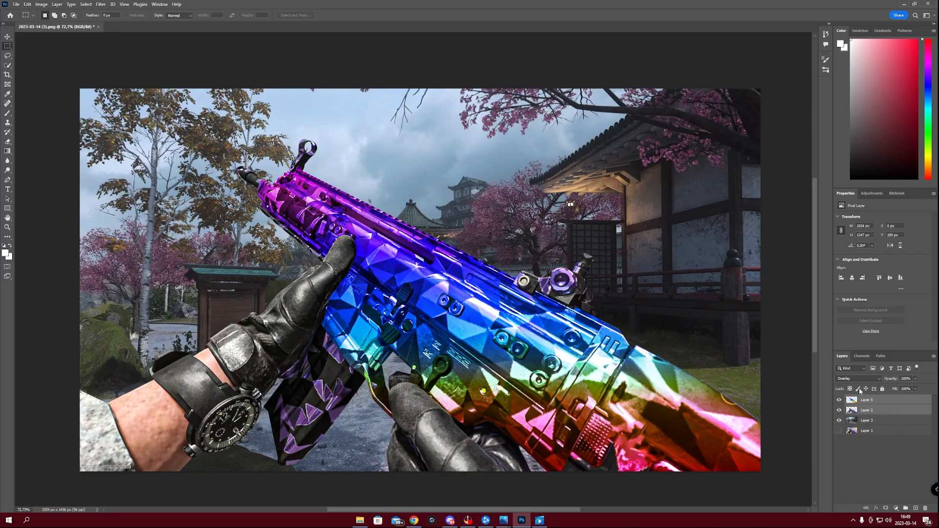
right_click(880, 412)
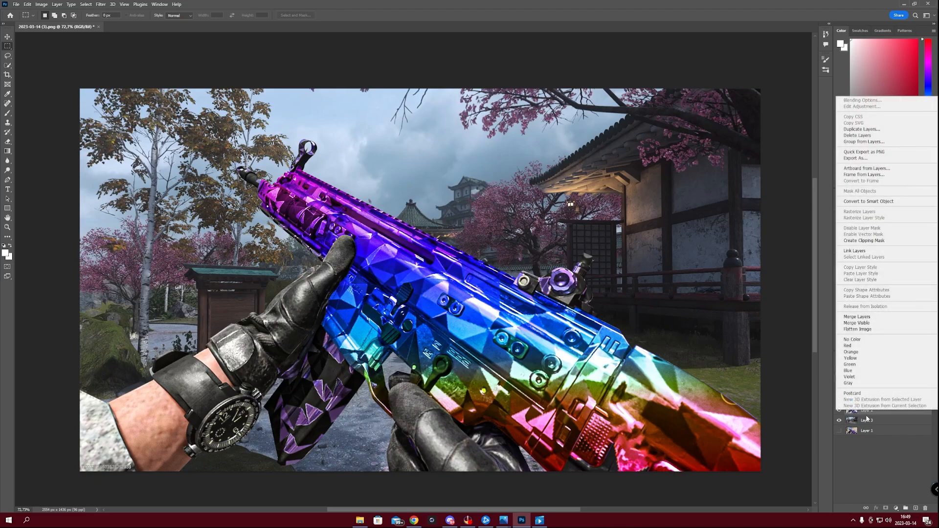
click(883, 318)
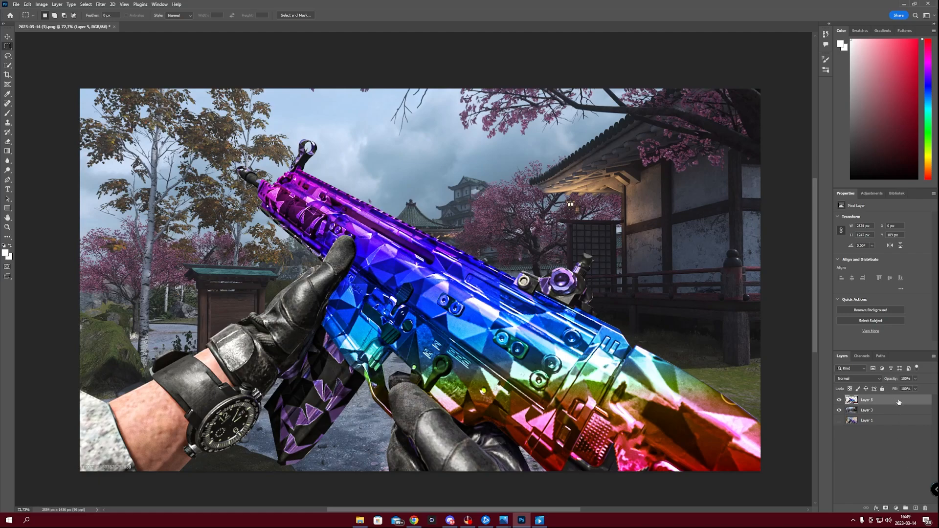
- Create a new empty layer above the merged rifle layer and enlarge the Brush to span much of the rifle's body
click(916, 508)
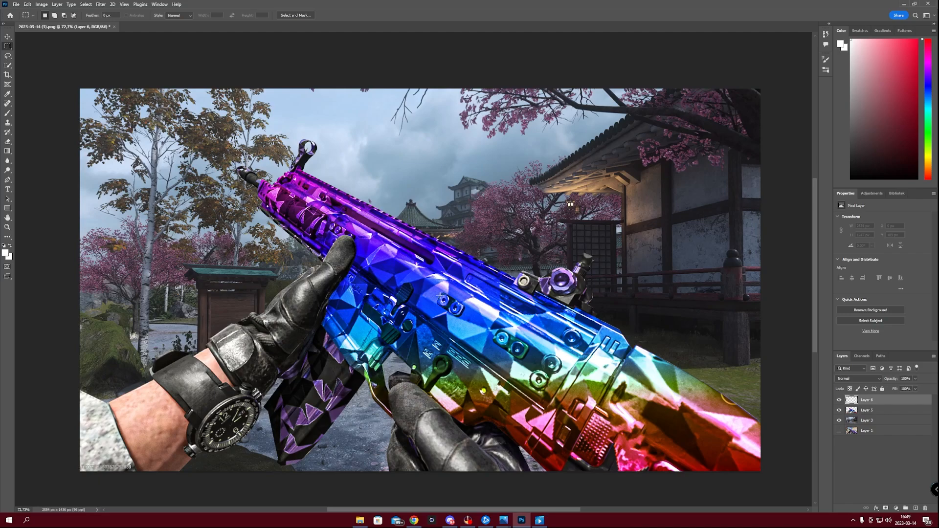
key(b)
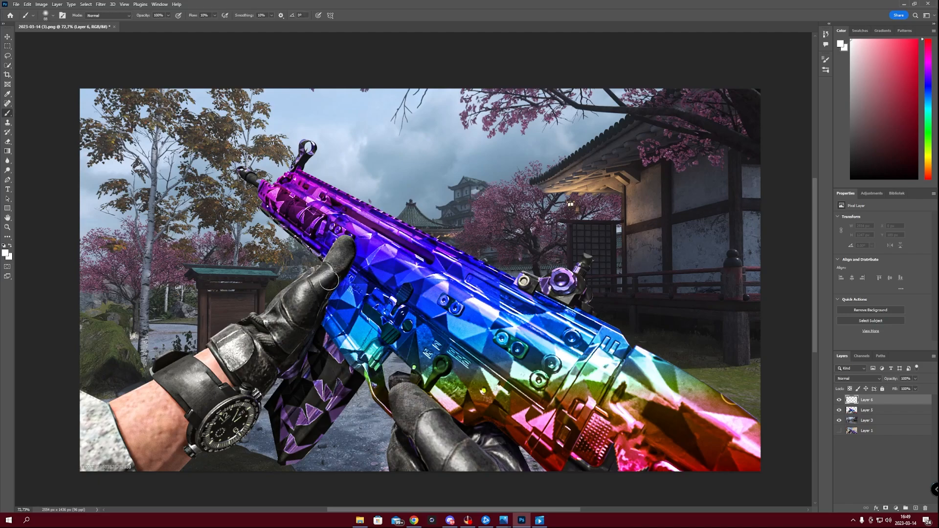
mouse_move(271, 273)
mouse_down()
mouse_move(351, 276)
mouse_move(274, 274)
mouse_move(294, 284)
mouse_move(300, 318)
mouse_move(293, 150)
mouse_up()
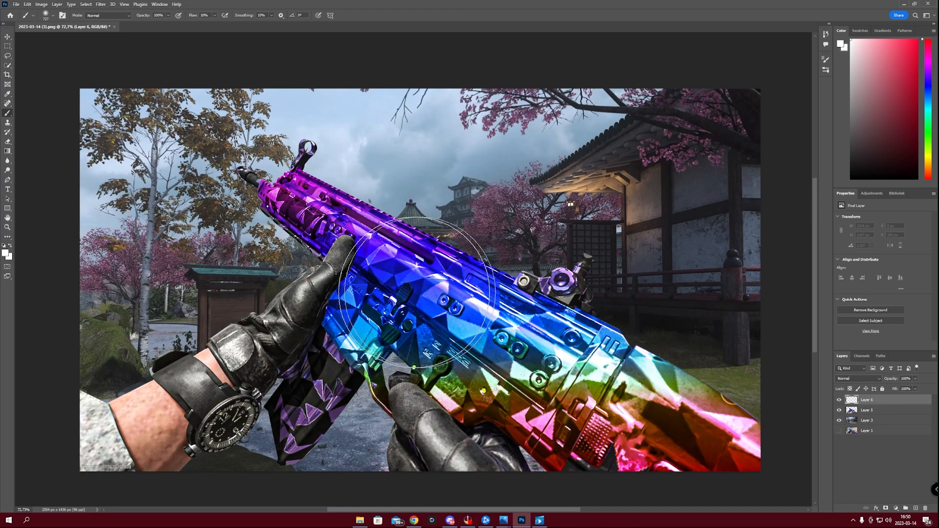
- Sample the red from the rifle's stock and brighten it to a vivid red for the brush
mouse_move(289, 280)
mouse_down()
mouse_move(225, 275)
mouse_move(447, 279)
mouse_move(218, 299)
mouse_move(408, 283)
mouse_move(303, 287)
mouse_move(383, 306)
mouse_move(382, 323)
mouse_up()
mouse_move(604, 350)
mouse_down()
mouse_move(621, 349)
mouse_move(594, 353)
mouse_move(587, 372)
mouse_up()
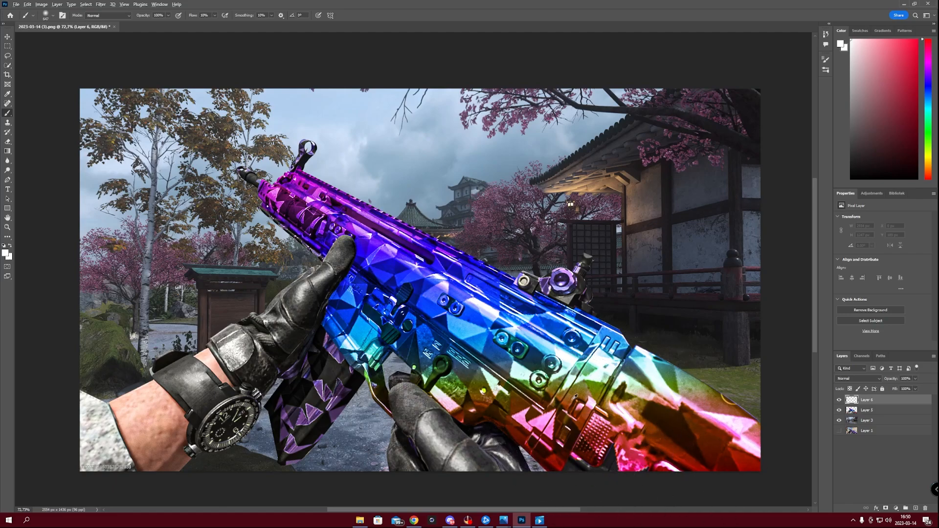
alt+click(633, 451)
click(917, 40)
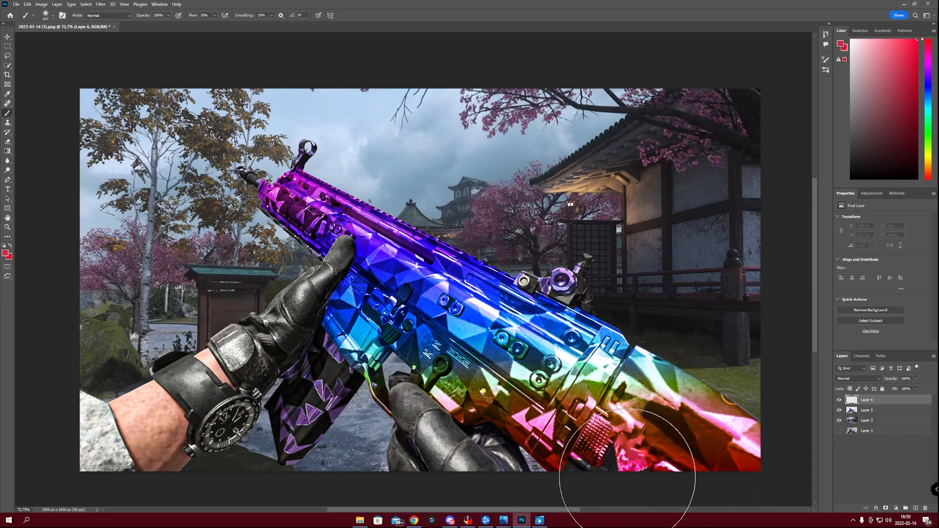
- Set the brush flow to 50% and paint a soft red glow over the rifle's lower stock end
scroll(621, 391, down, 2)
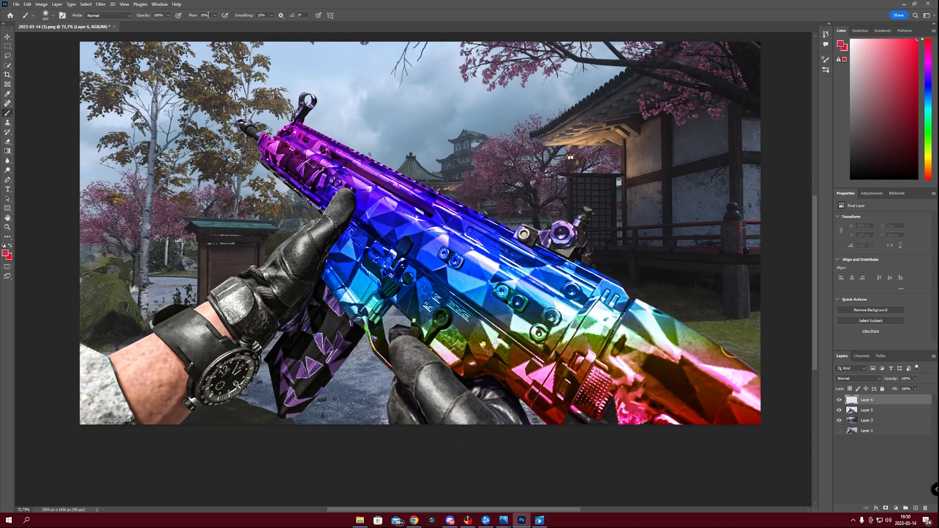
drag(210, 15, 179, 10)
text(50)
click(636, 436)
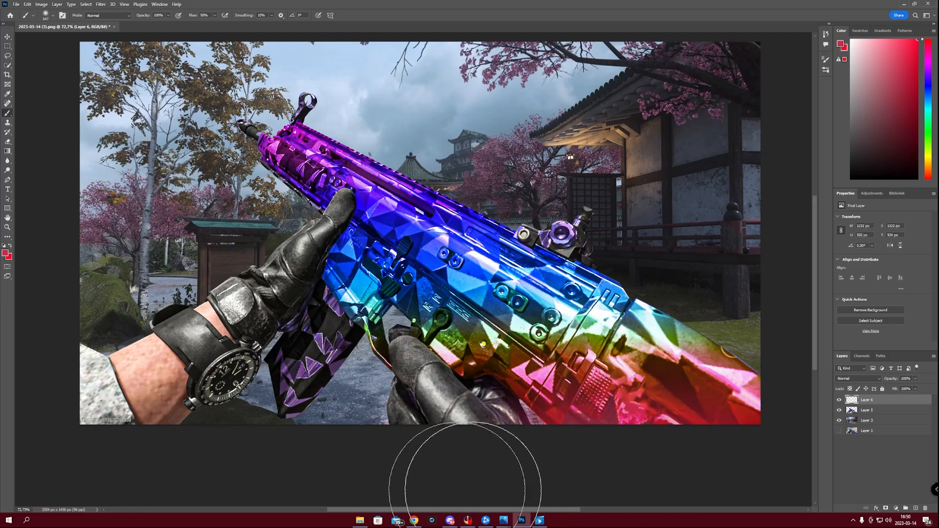
click(492, 377)
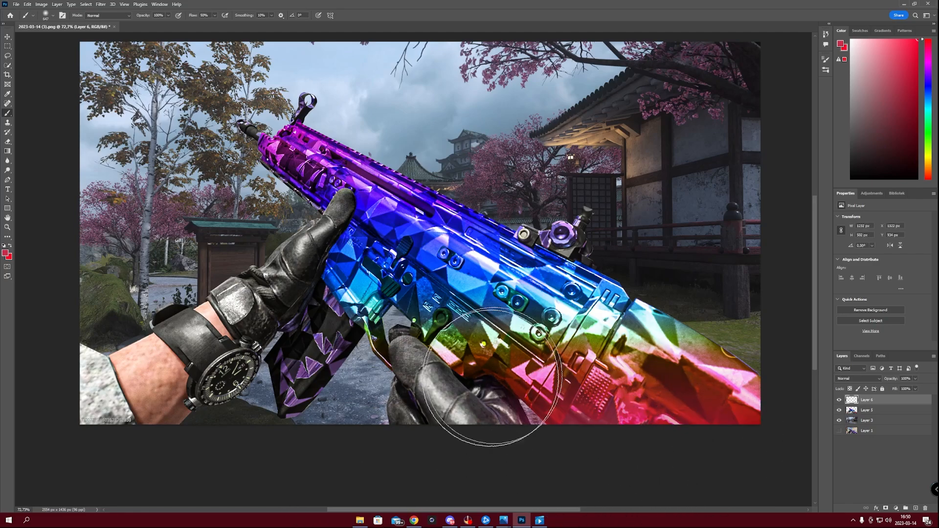
- Sample the green near the rear of the rifle and change the brush colour to a bright, saturated lime green
alt+click(602, 337)
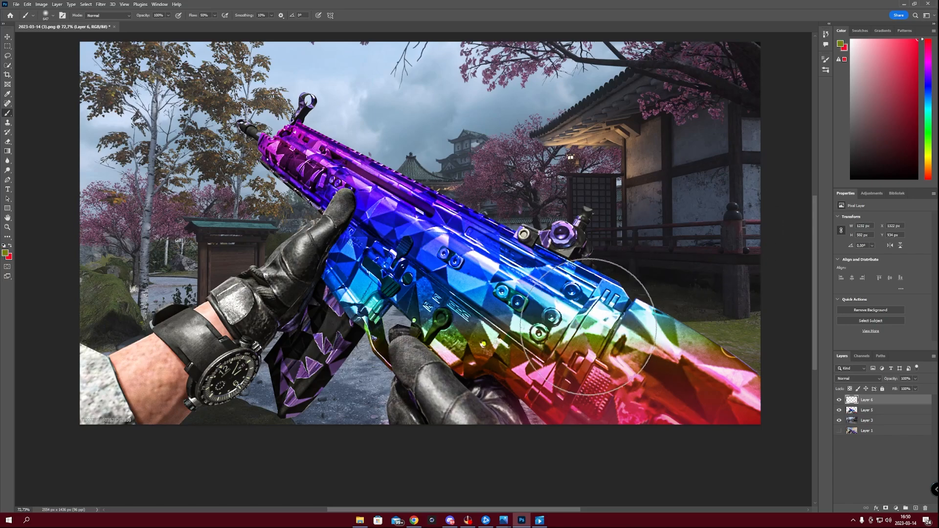
click(928, 138)
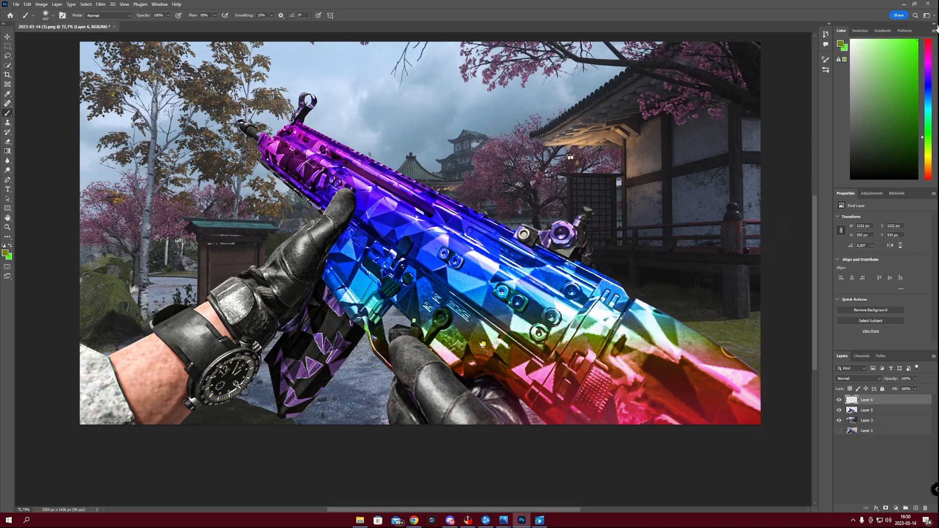
click(840, 44)
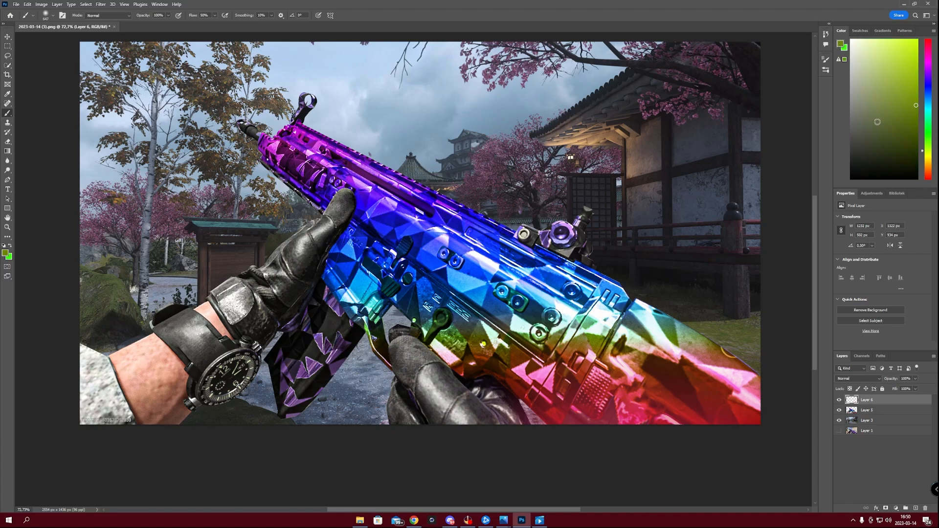
click(927, 145)
click(927, 141)
click(918, 40)
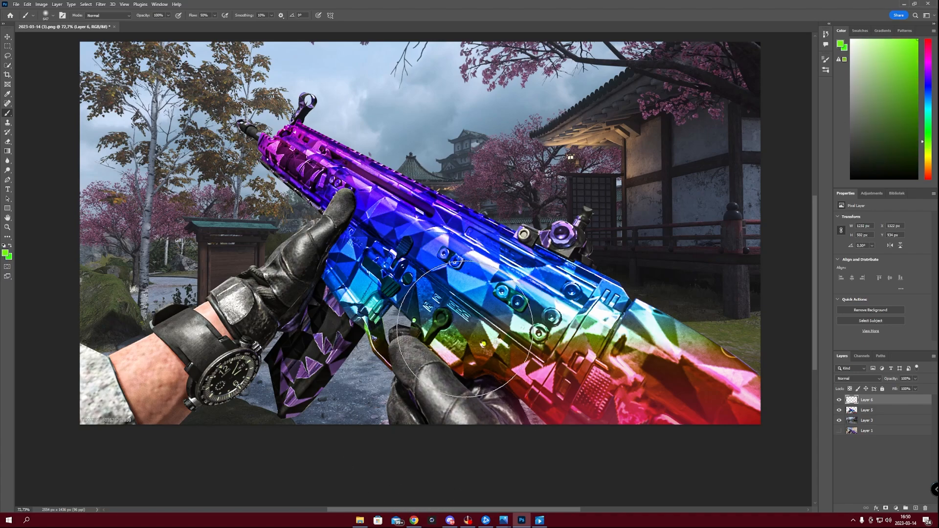
- Paint lime green glows near the trigger and on the stock's upper edge, and clip the glow layer to the rifle layer
drag(465, 328, 419, 338)
click(452, 345)
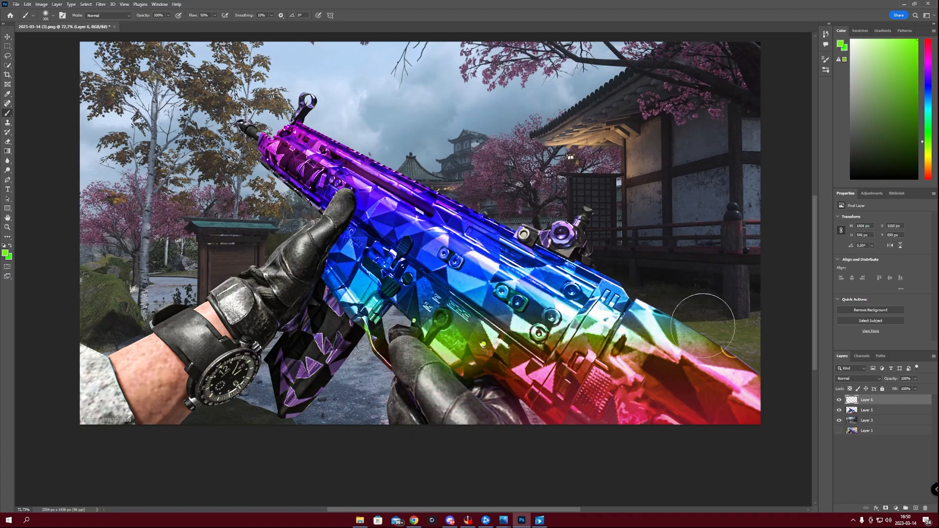
drag(631, 313, 675, 324)
click(674, 310)
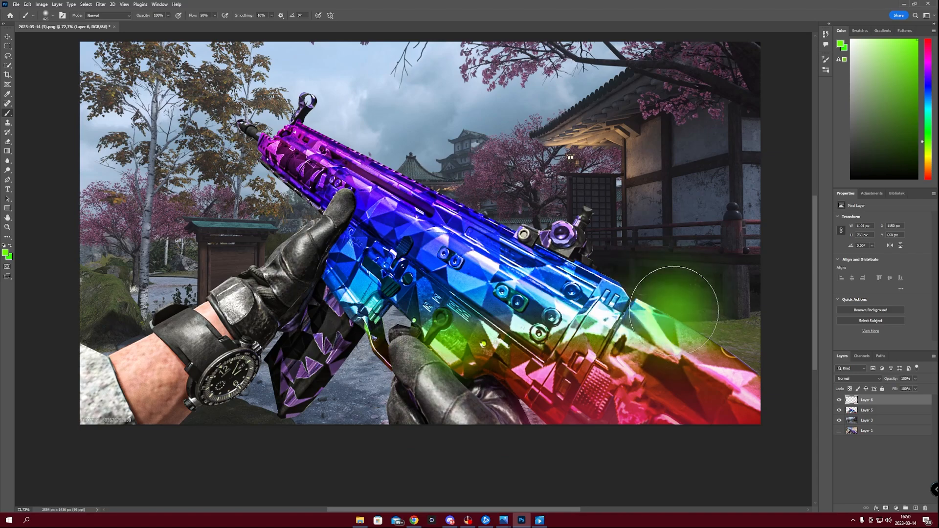
right_click(892, 401)
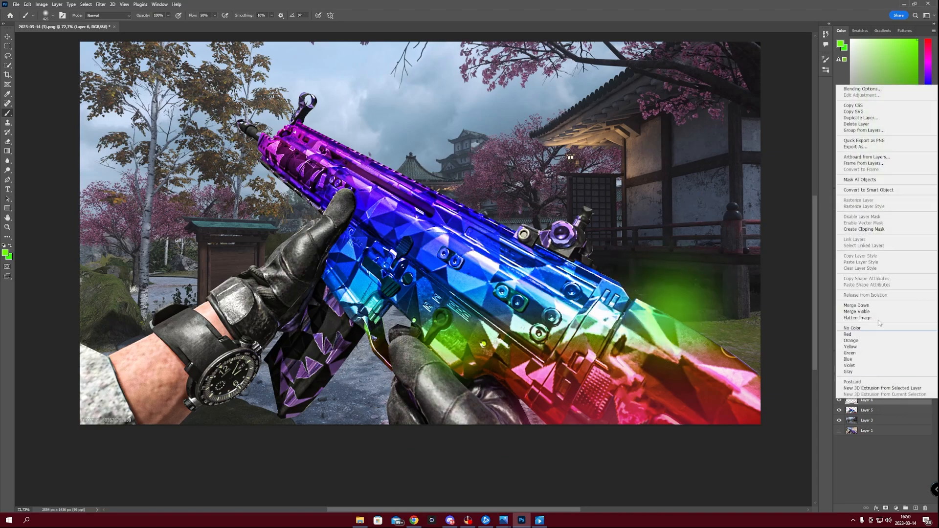
click(875, 229)
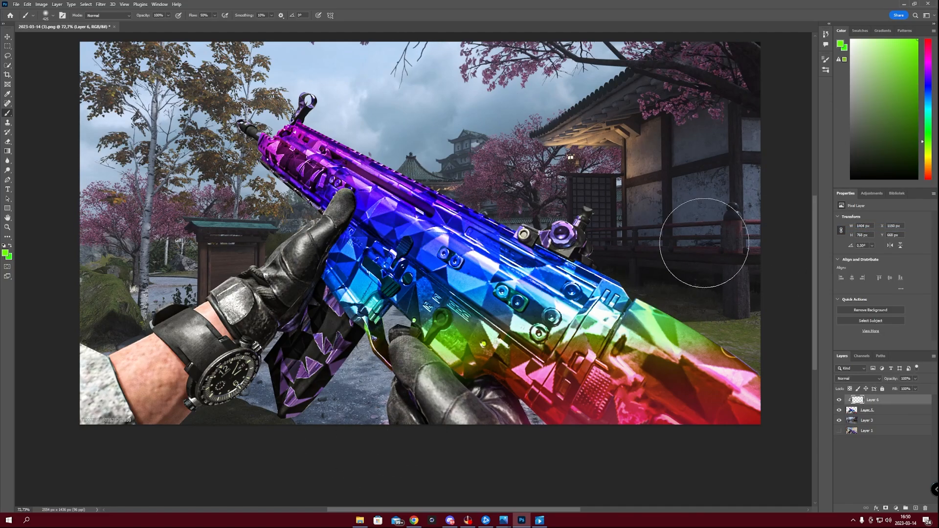
mouse_move(607, 240)
mouse_down()
mouse_move(669, 222)
mouse_move(653, 218)
mouse_up()
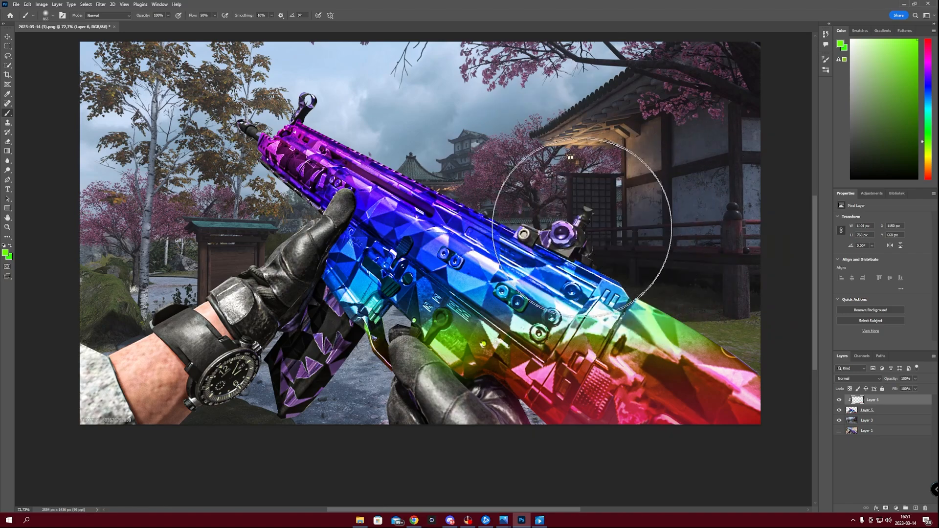
click(689, 189)
key(ctrl+z)
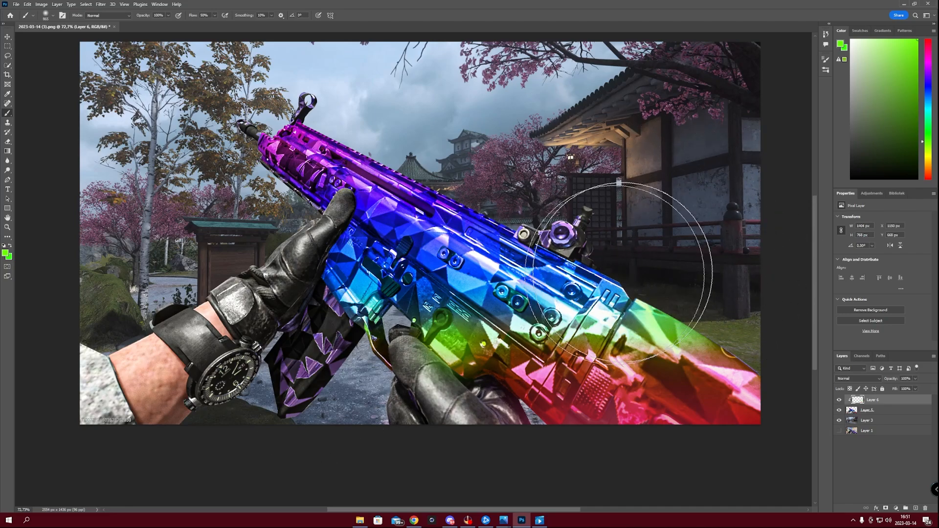
- Shrink the brush, sample the light blue above the magazine, and paint soft glows of it across the rifle's blue receiver
alt+drag(500, 293, 420, 294)
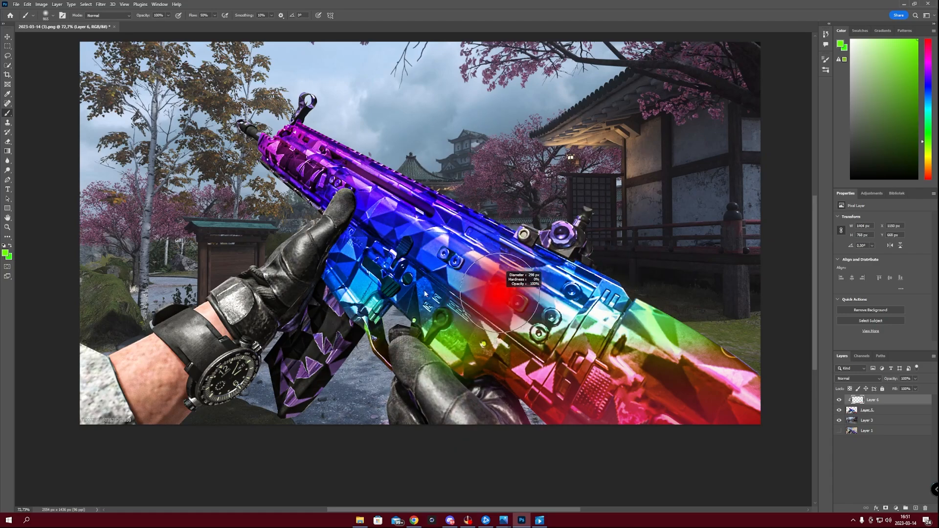
alt+click(370, 285)
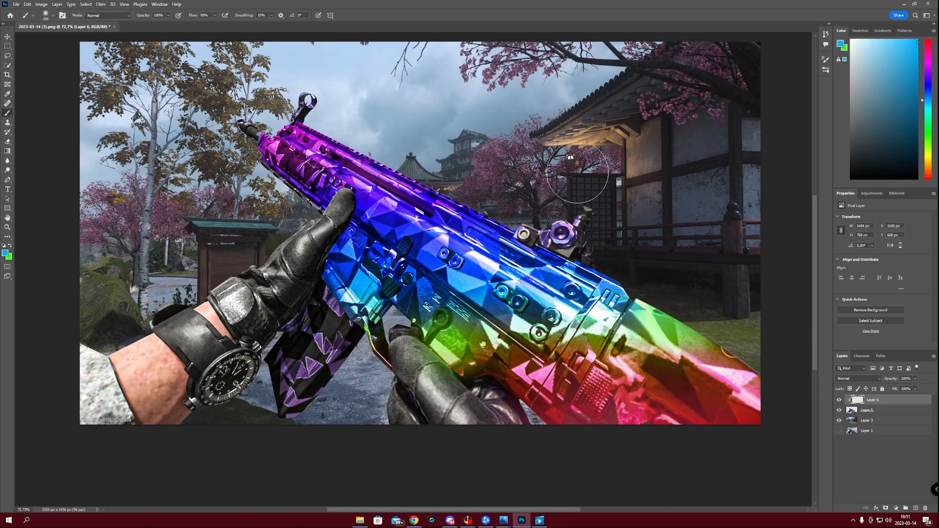
alt+drag(352, 303, 359, 303)
click(369, 286)
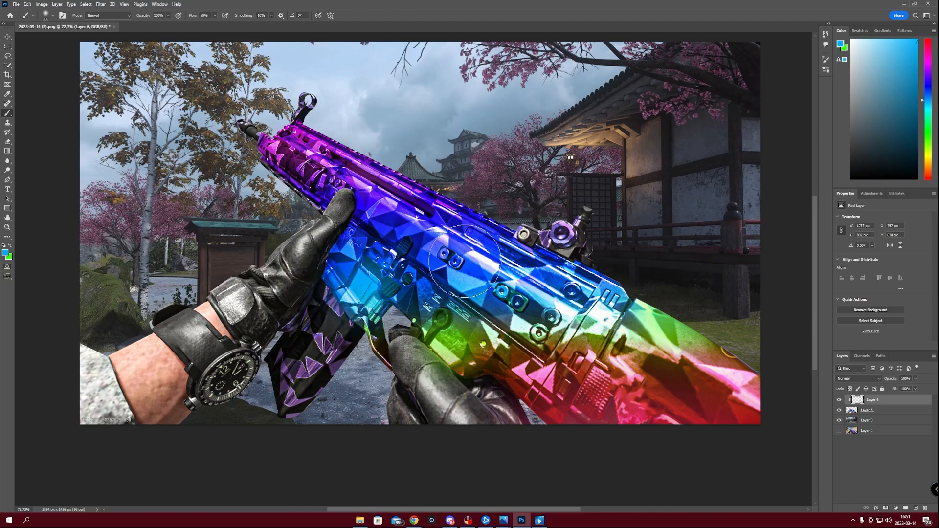
click(461, 258)
click(398, 248)
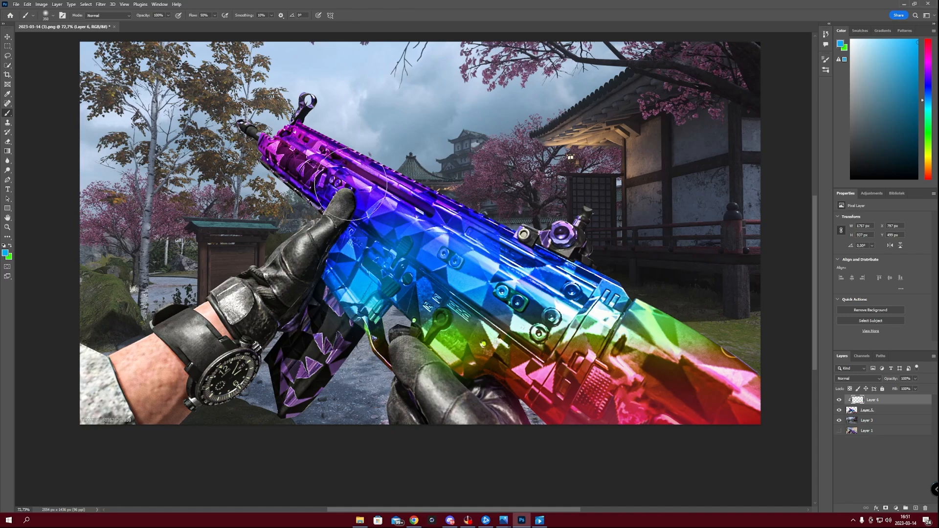
- Sample a deep blue from the rifle's upper rail and resize the soft brush for that area
alt+right_click(370, 189)
alt+right_click(396, 201)
alt+click(444, 212)
alt+right_click(425, 209)
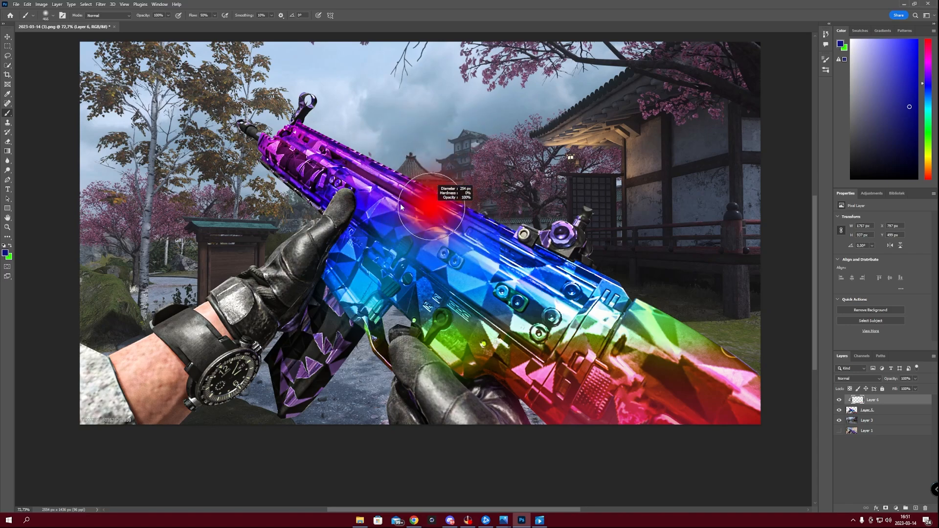
- Paint soft dark blue over the upper middle section of the rifle on Layer 6
click(429, 209)
click(400, 204)
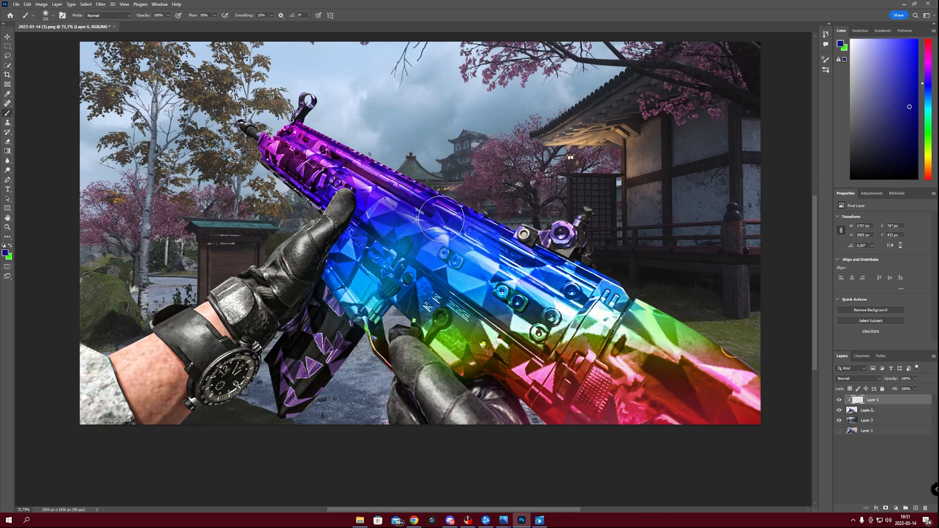
alt+right_click(309, 158)
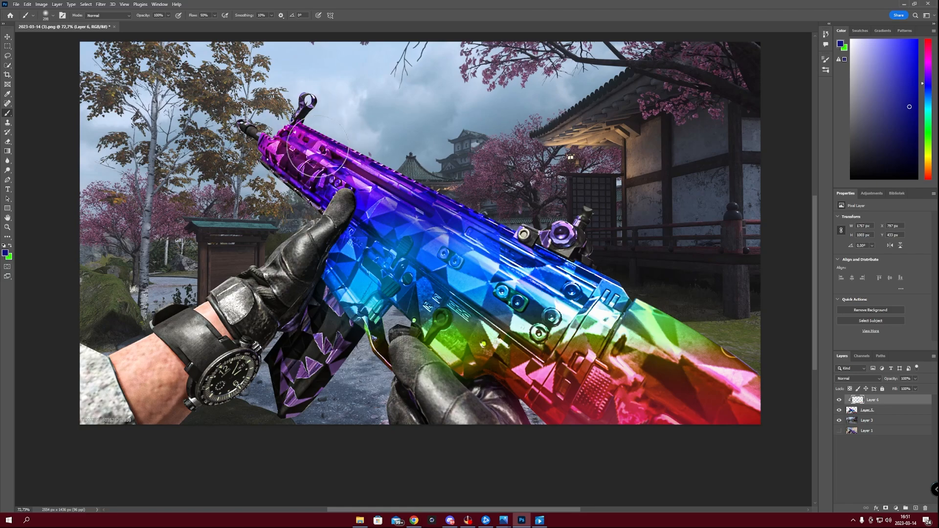
- Sample the magenta near the rifle's muzzle and paint it over the front section with a larger soft brush
click(318, 144)
key(ctrl+z)
alt+click(321, 140)
alt+right_click(303, 152)
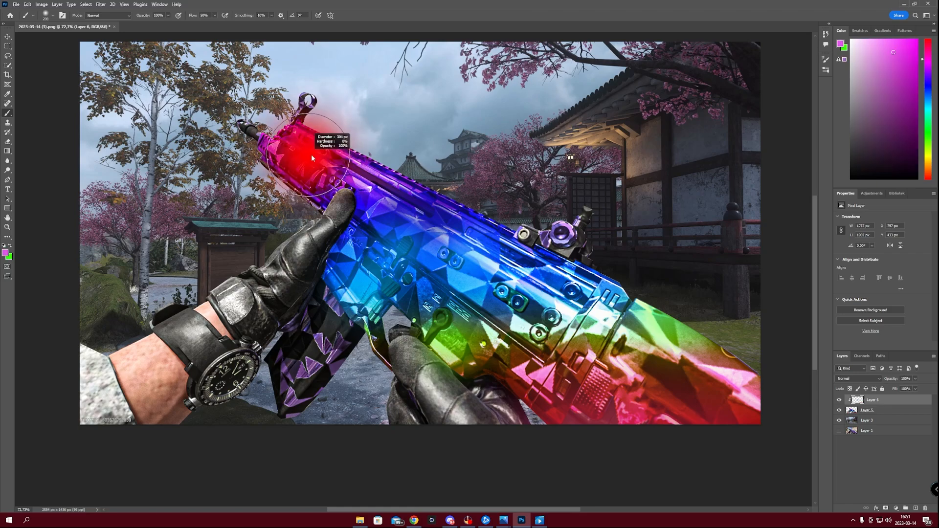
click(298, 153)
alt+right_click(377, 123)
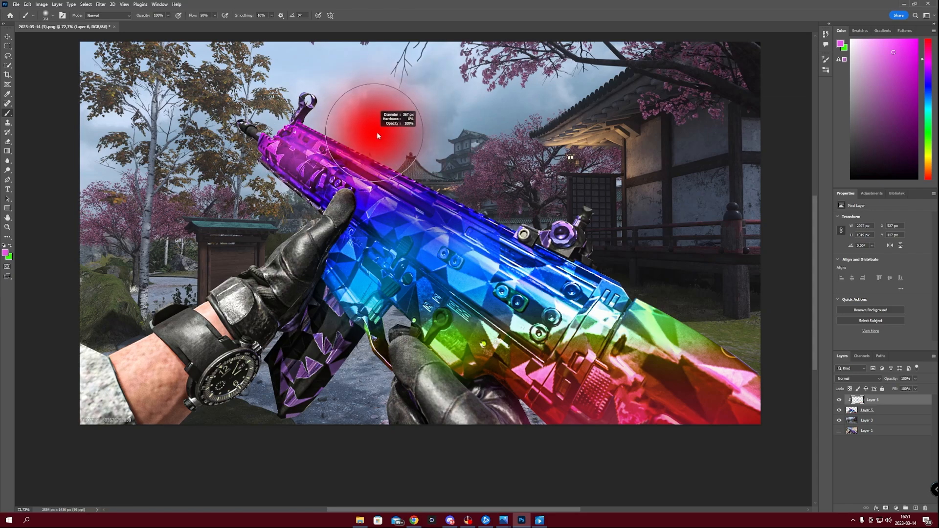
click(369, 120)
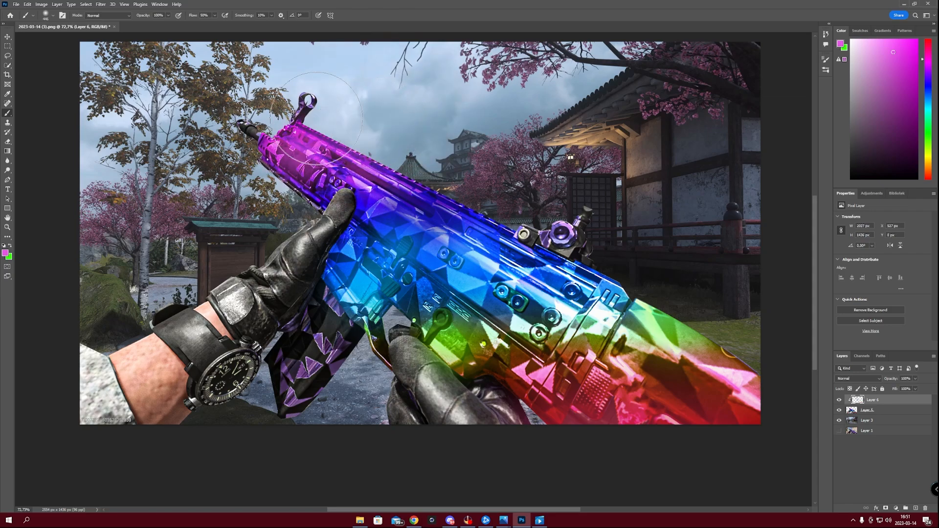
- Add more soft magenta along the lower front edge of the rifle with a large brush
alt+right_click(247, 163)
alt+right_click(210, 142)
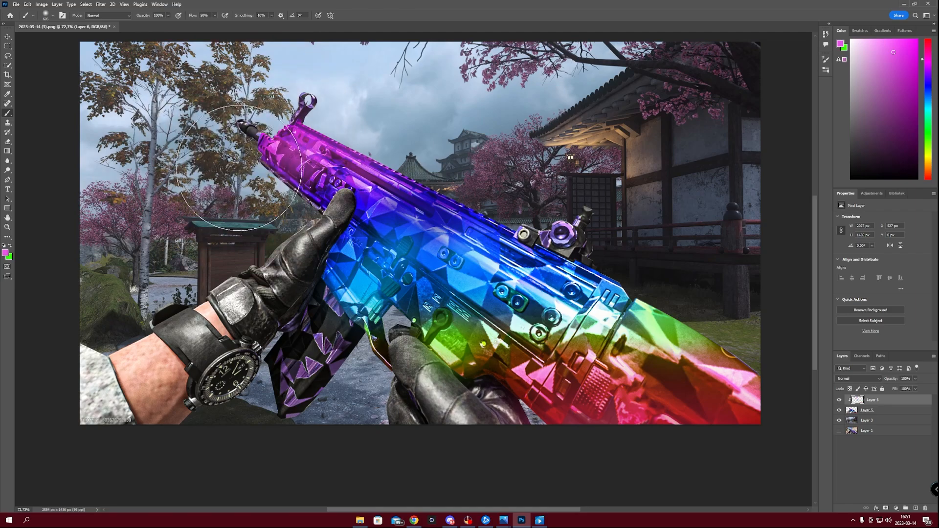
click(217, 251)
key(ctrl+z)
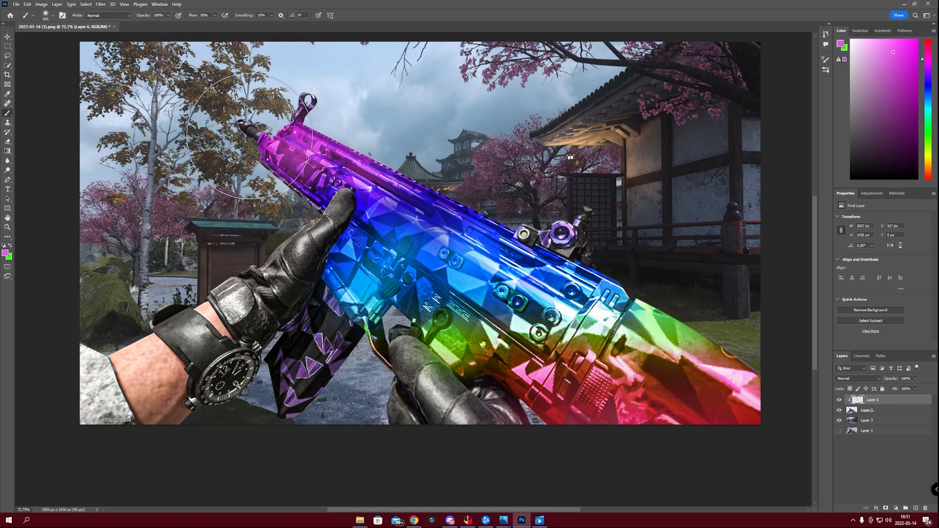
alt+right_click(240, 204)
click(265, 191)
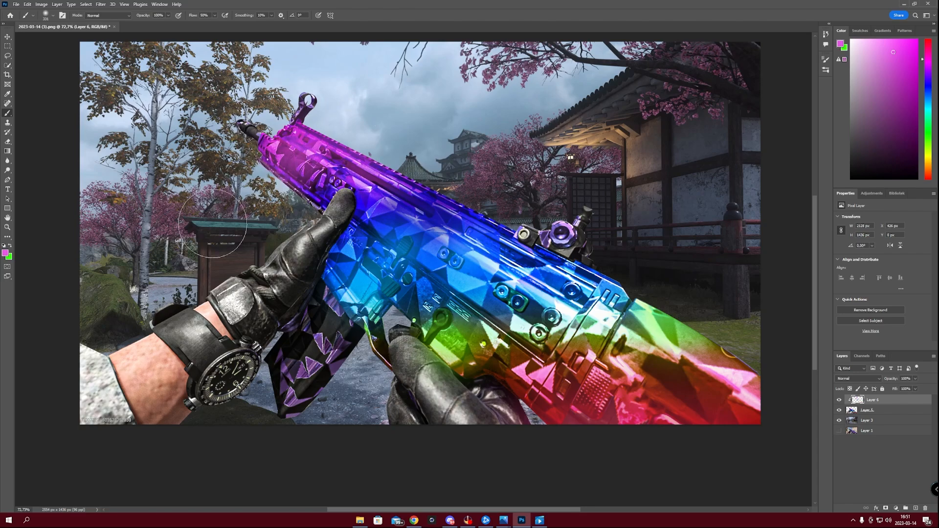
- Set Layer 6 to the Linear Dodge (Add) blend mode with 70% opacity
click(877, 381)
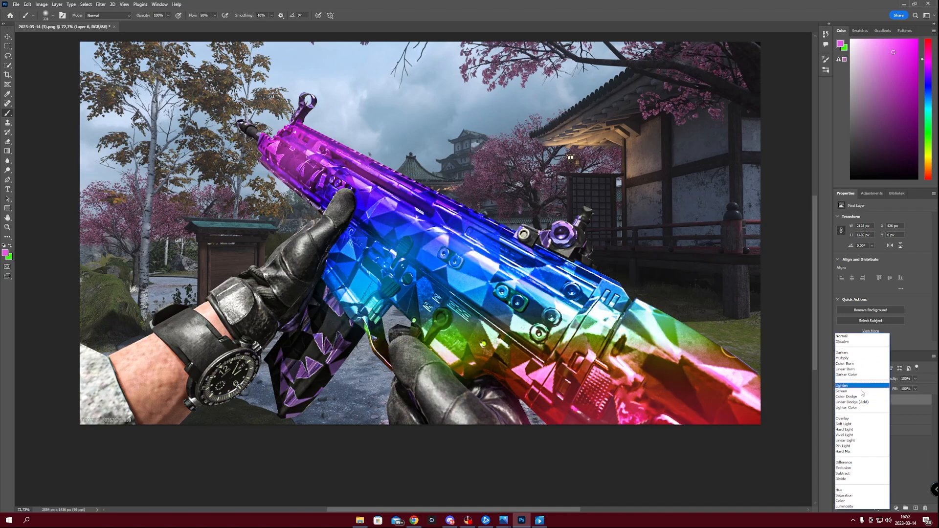
click(868, 402)
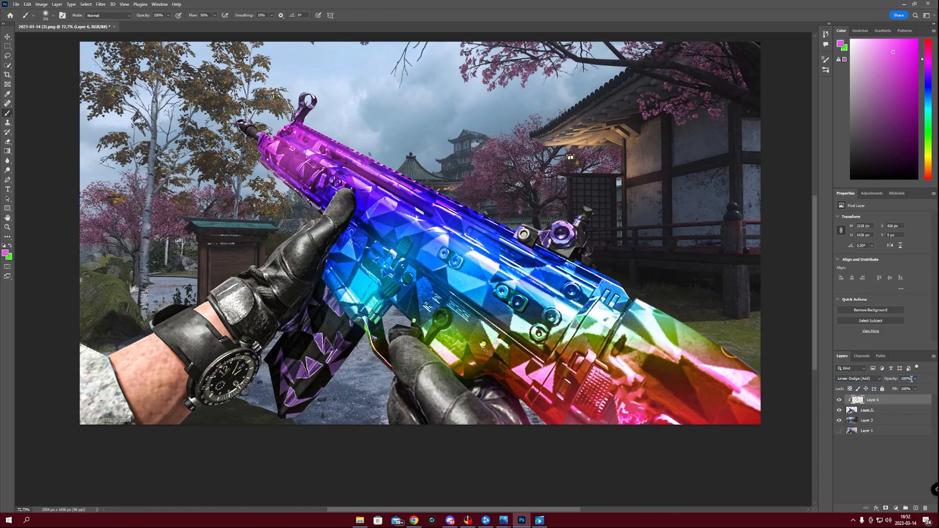
drag(911, 379, 902, 381)
text(70)
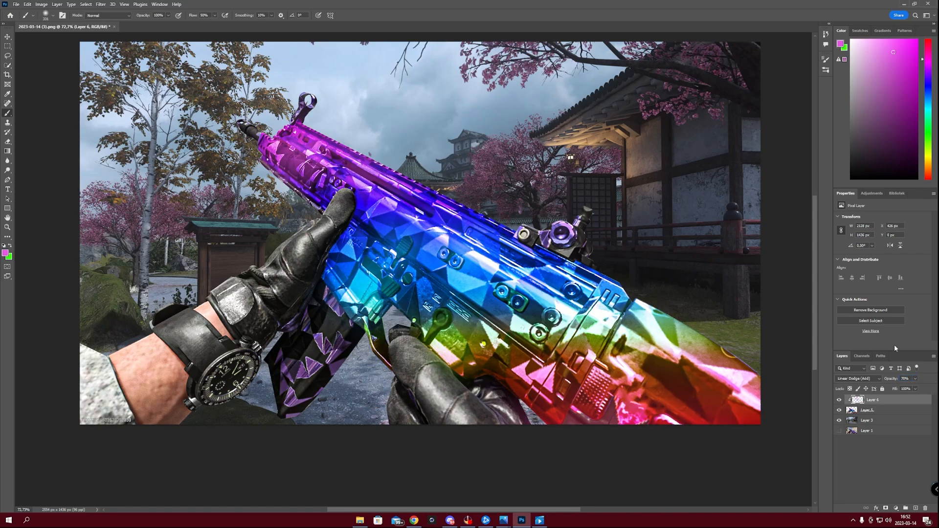
- Examine the rainbow coloring of the rifle against the whole picture at small and larger magnifications
mouse_move(528, 525)
key(z)
scroll(377, 301, down, 10)
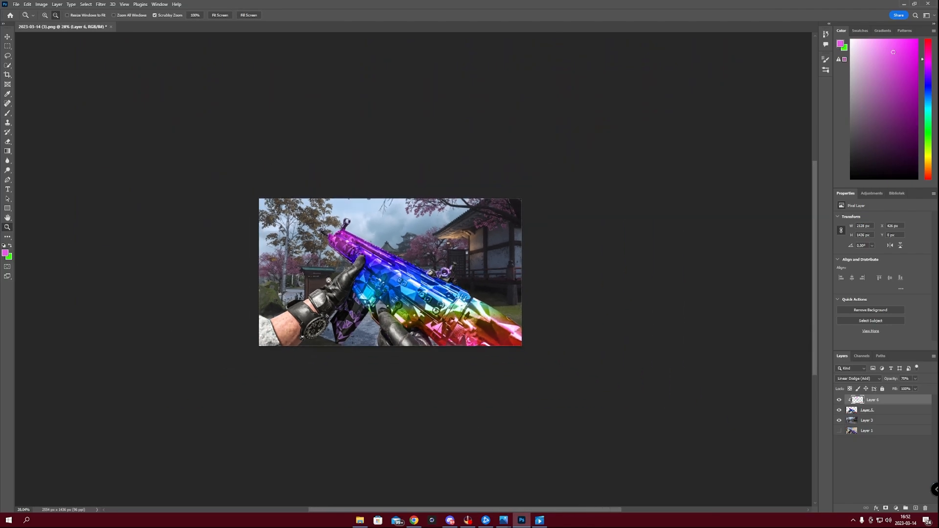
scroll(449, 299, down, 3)
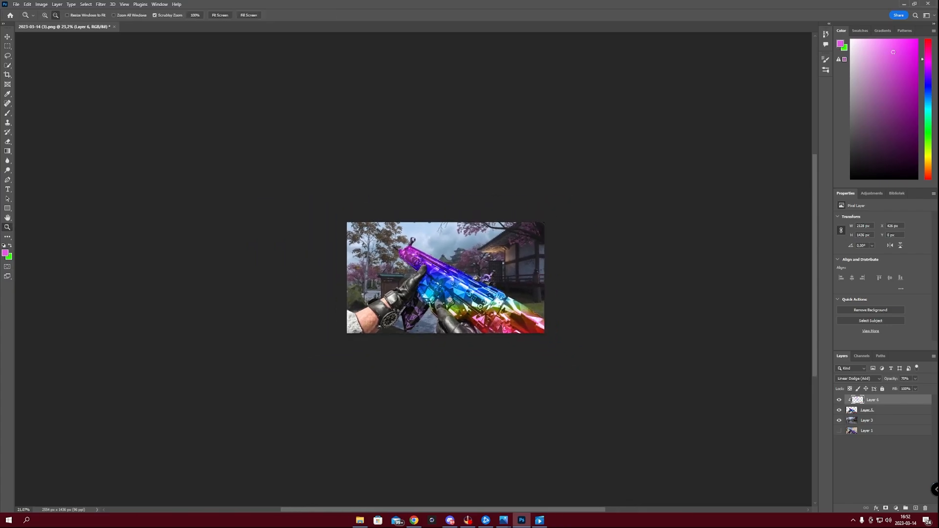
key(b)
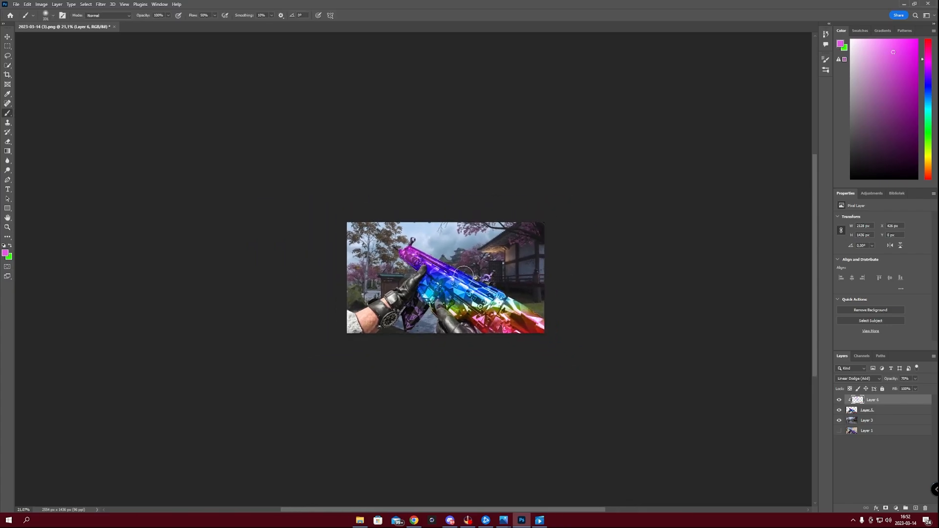
mouse_move(441, 279)
mouse_down()
mouse_move(356, 269)
mouse_move(439, 283)
mouse_up()
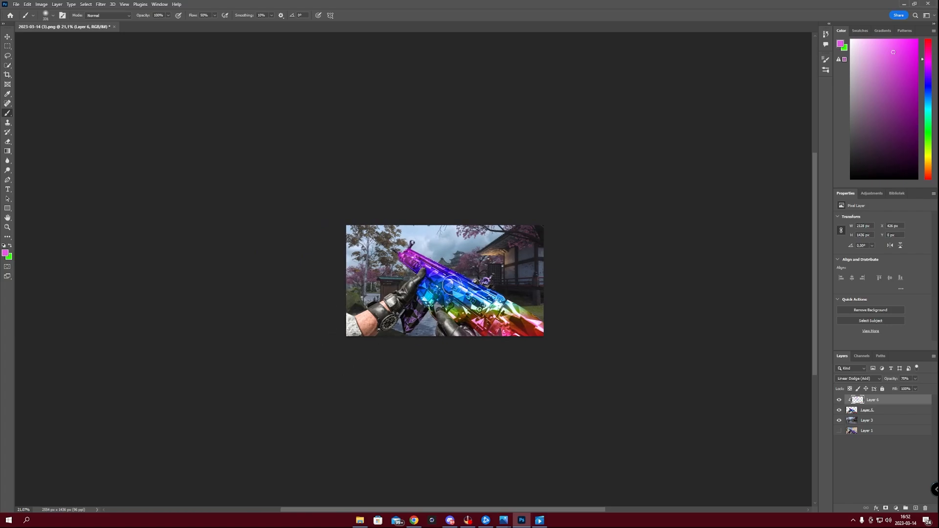
key(z)
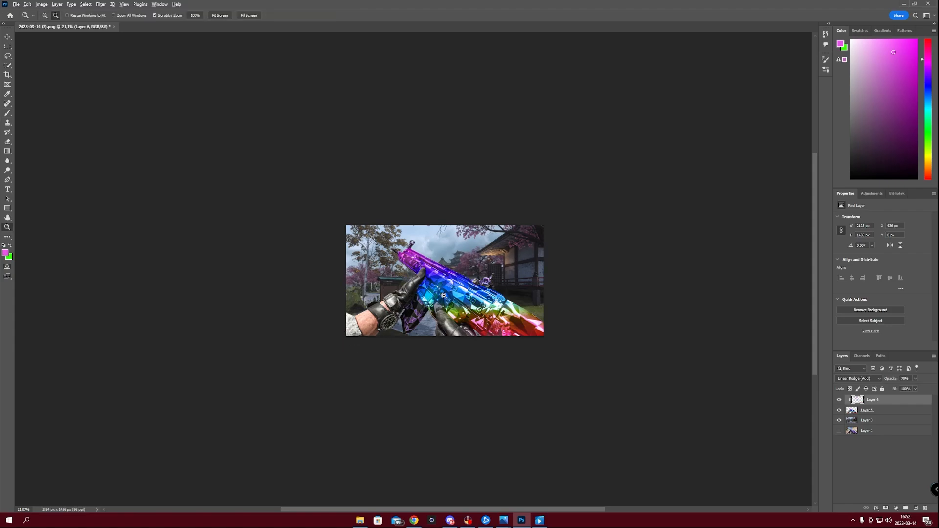
scroll(444, 296, up, 6)
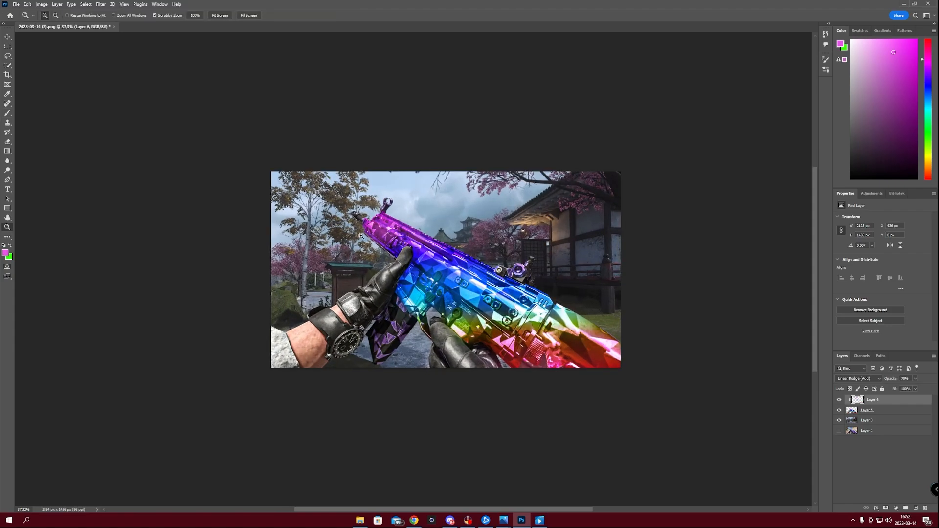
key(b)
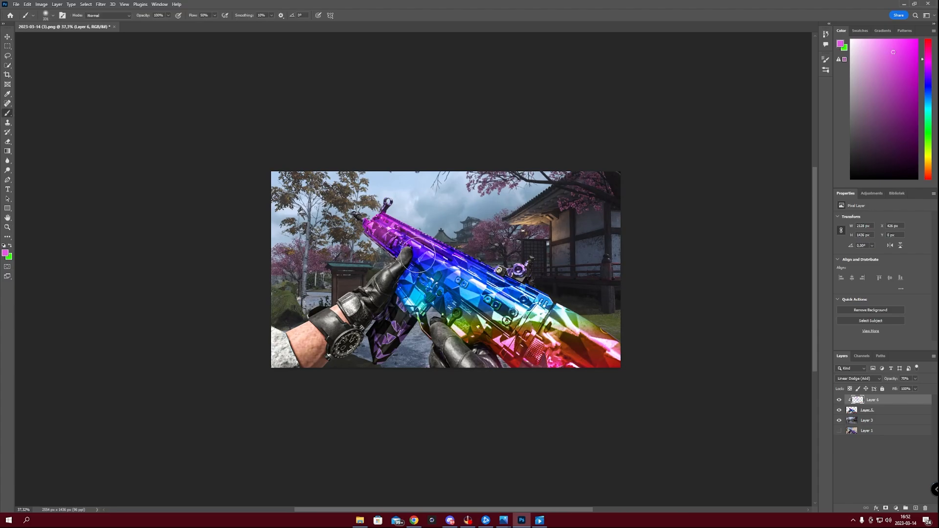
key(z)
scroll(472, 302, up, 2)
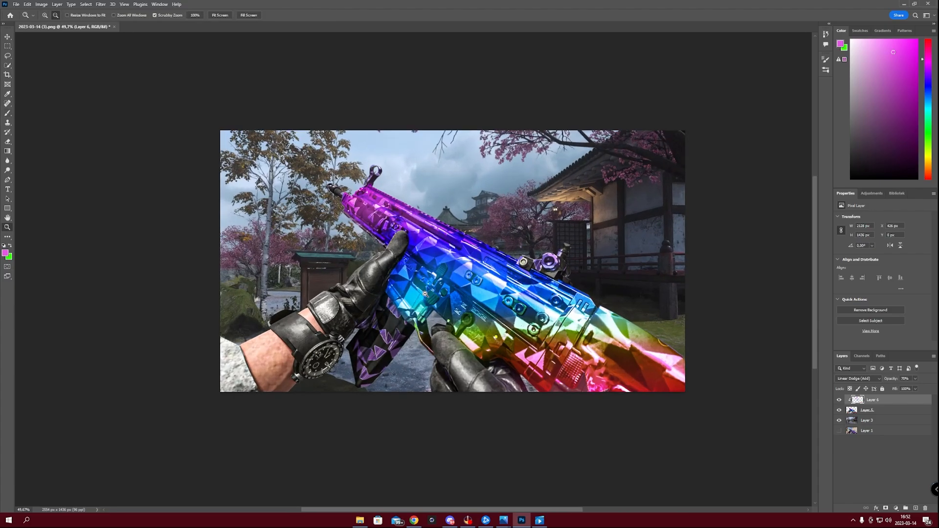
scroll(472, 302, down, 1)
scroll(518, 266, up, 3)
key(b)
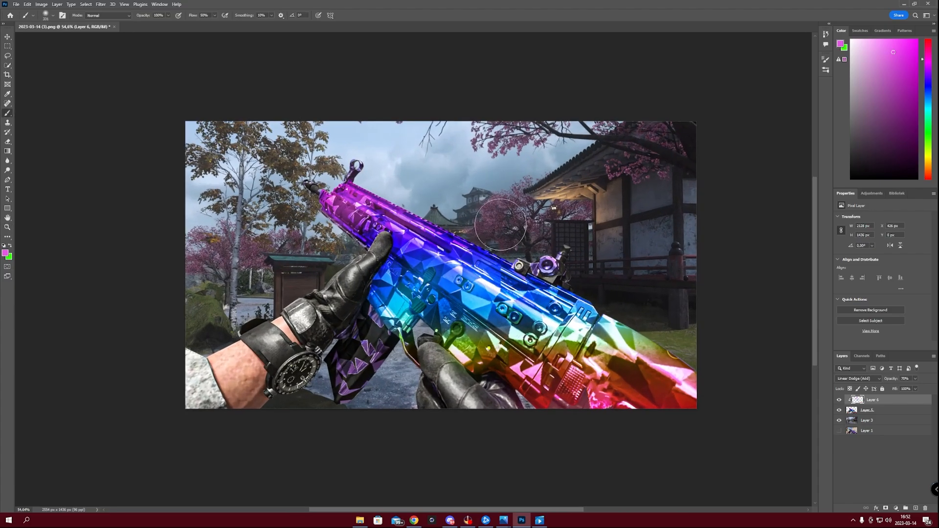
drag(482, 230, 473, 246)
key(z)
scroll(356, 316, up, 1)
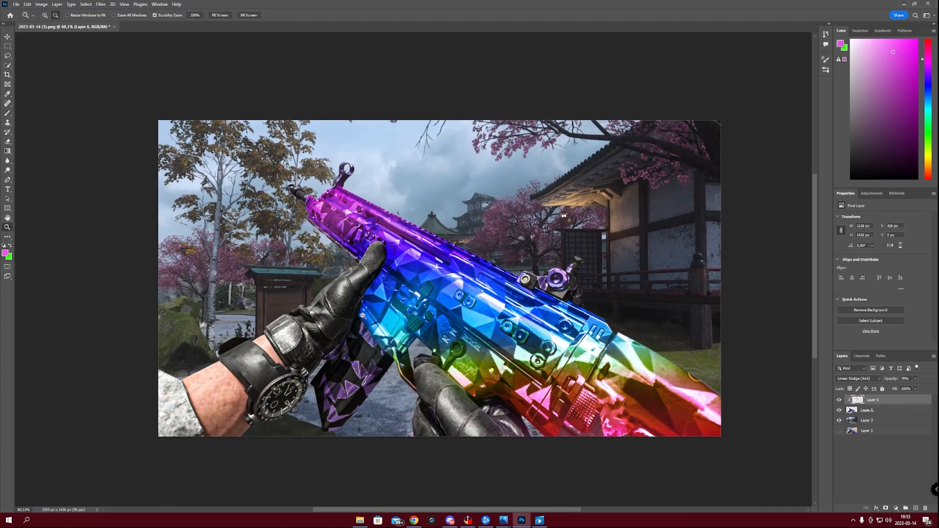
key(b)
drag(531, 312, 511, 310)
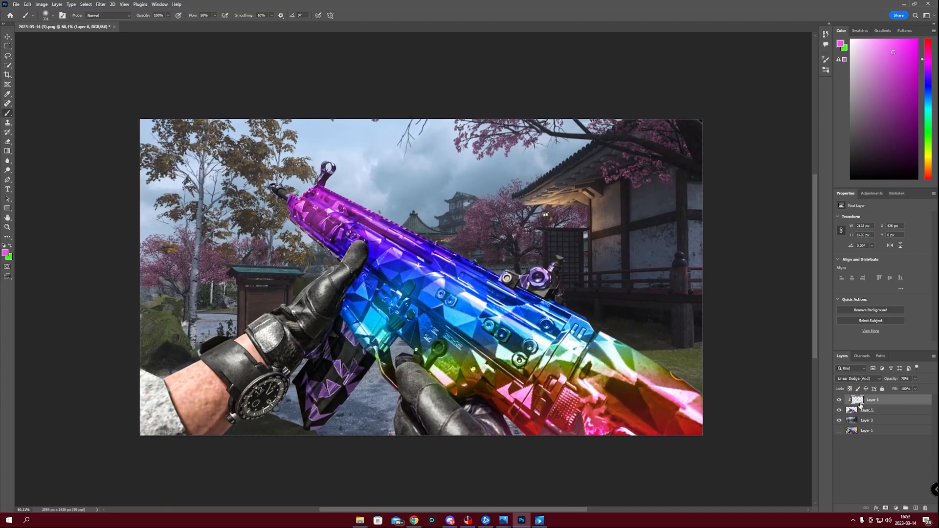
- Add a black drop shadow to the rifle's Layer 5 with 100% opacity, 0 px distance and 0% spread, adjusting its size
click(891, 410)
double_click(891, 410)
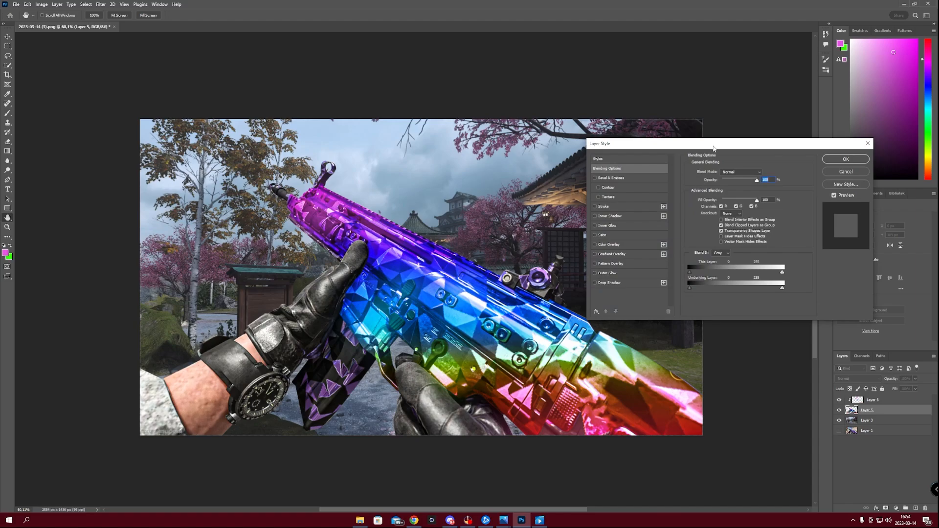
drag(713, 145, 693, 140)
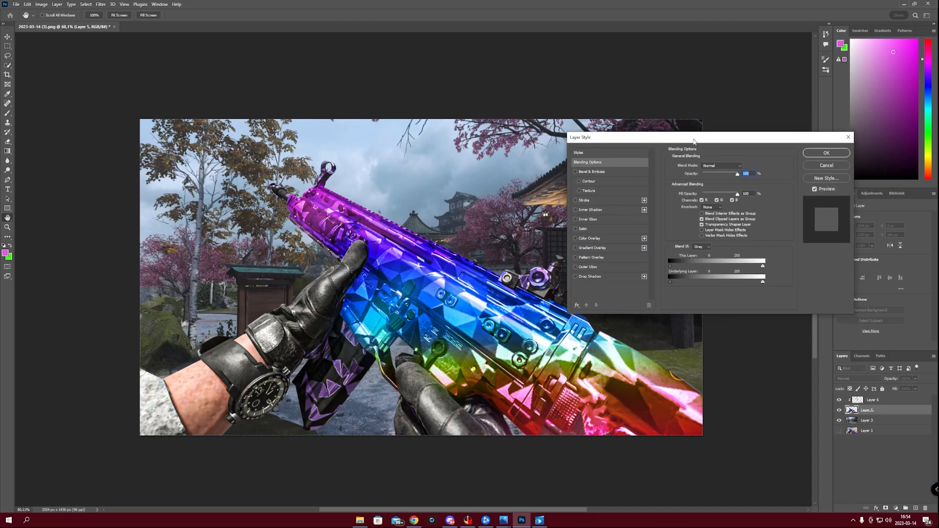
click(575, 277)
click(602, 277)
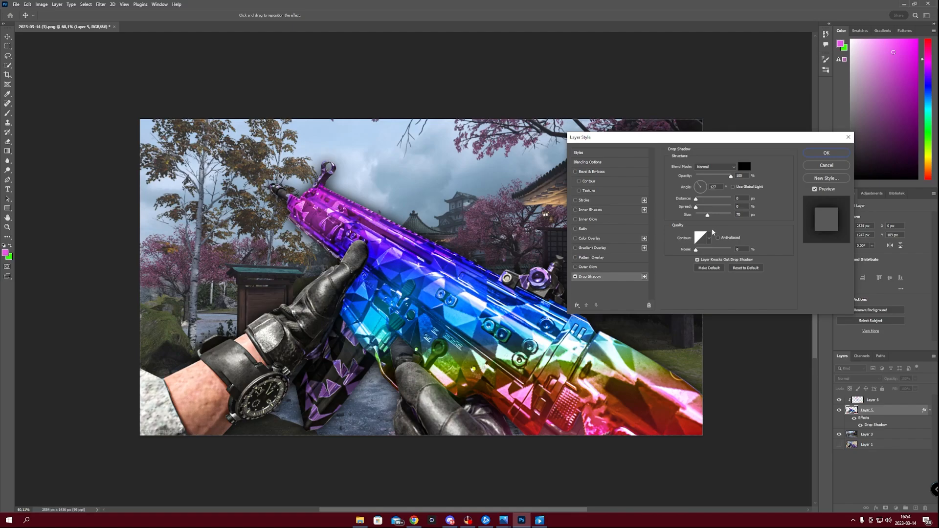
click(697, 199)
click(697, 208)
drag(709, 217, 710, 221)
click(827, 153)
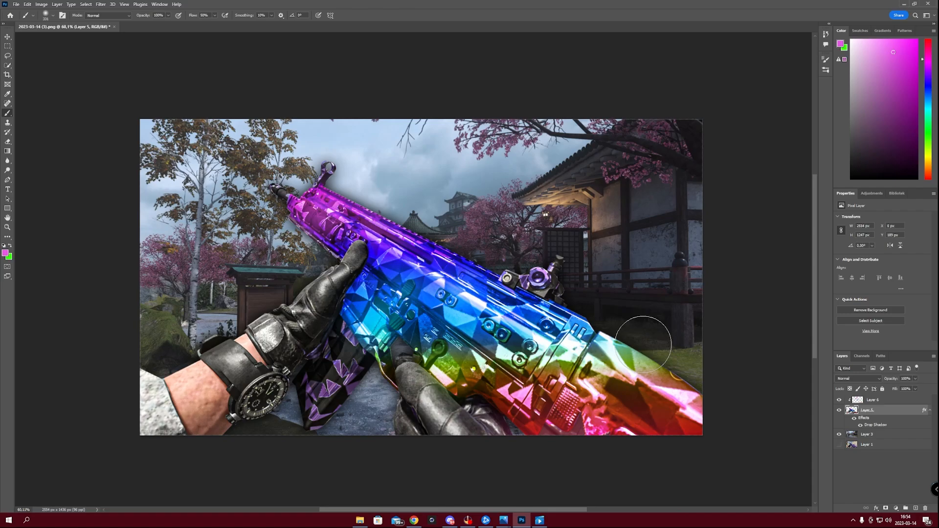
- Merge the color Layer 6 with the rifle's Layer 5 into a single layer
click(887, 401)
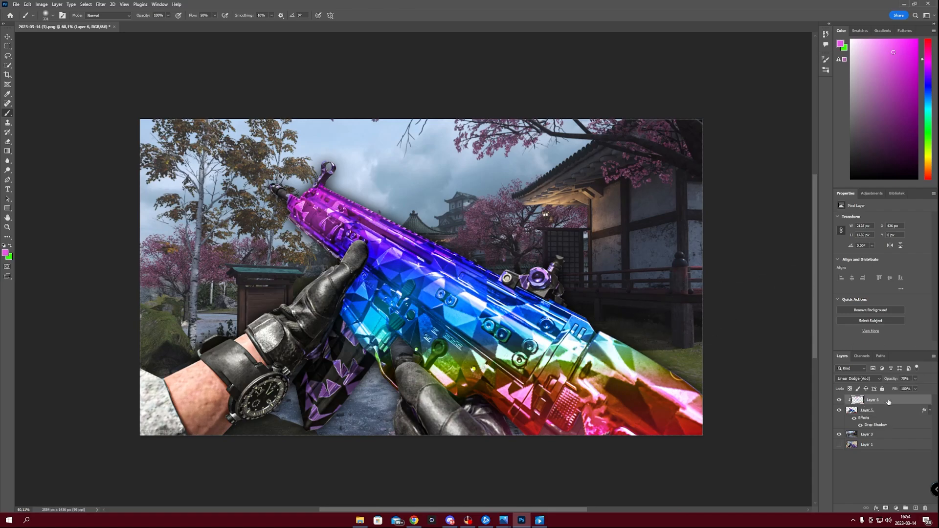
click(885, 413)
click(888, 404)
click(887, 410)
click(889, 402)
shift+click(884, 413)
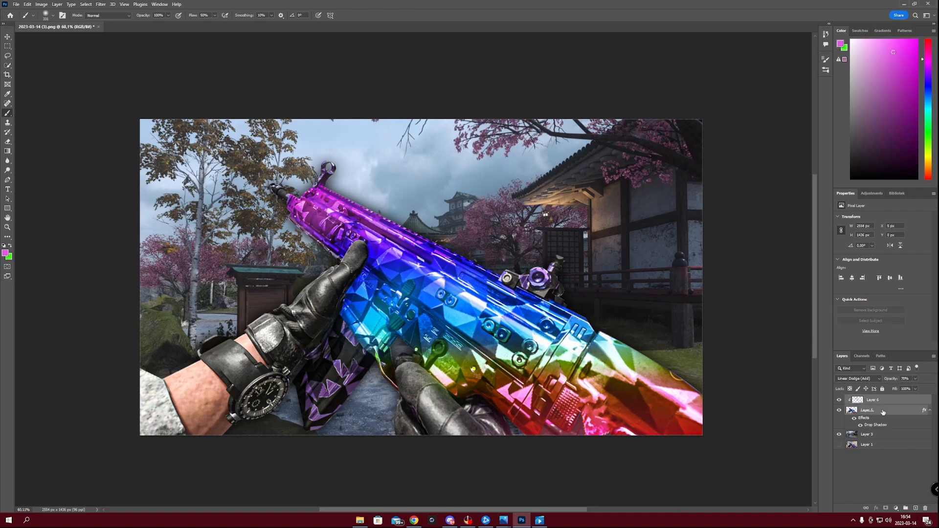
right_click(888, 405)
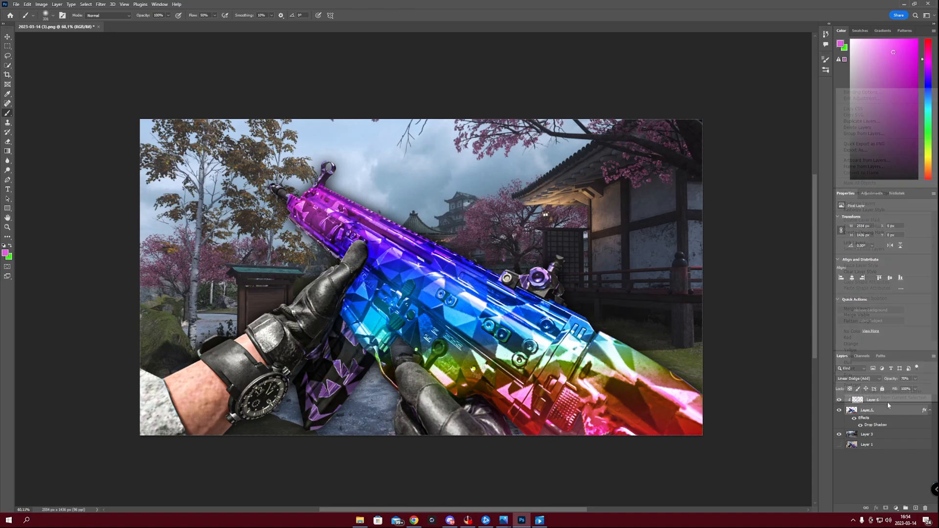
click(859, 309)
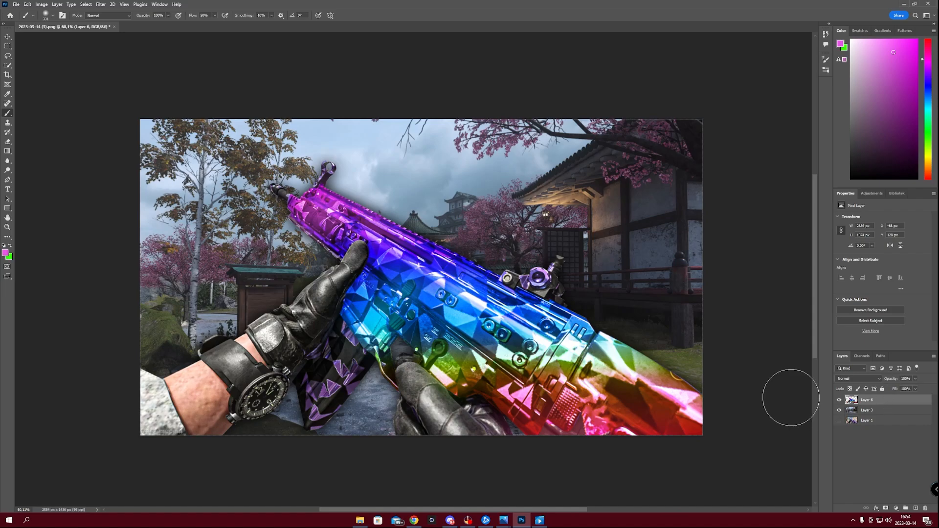
- Add a Brightness/Contrast adjustment layer above the merged rifle layer and clip it to that layer
click(871, 195)
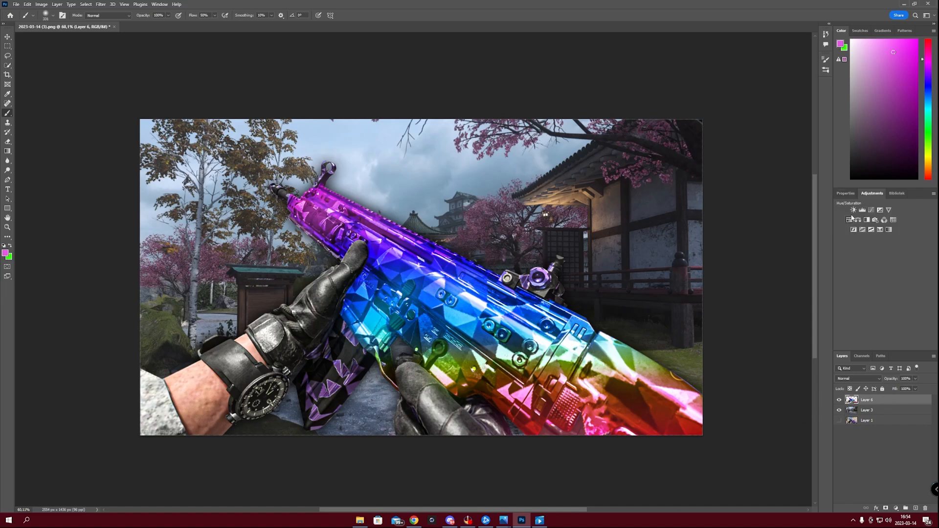
click(853, 211)
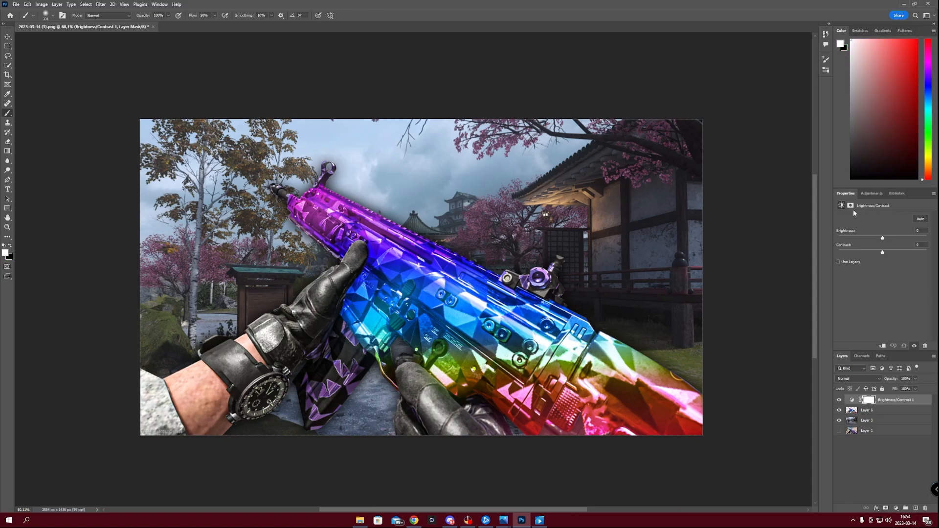
right_click(913, 401)
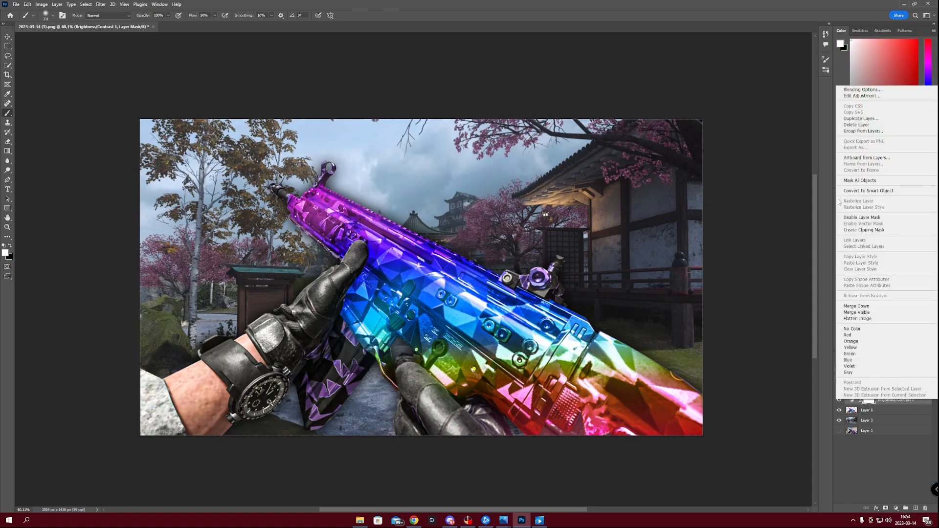
click(880, 230)
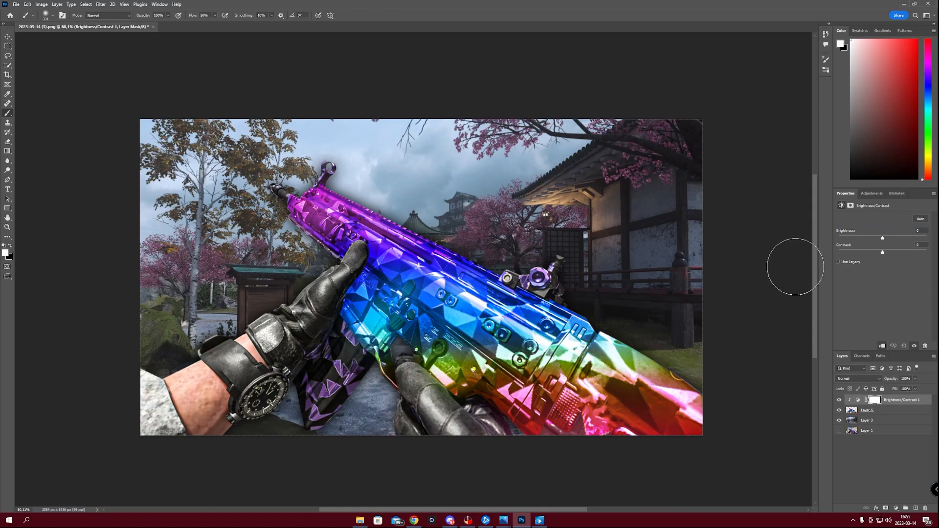
- Raise the brightness moderately in the rifle's clipped Brightness/Contrast adjustment layer
drag(883, 240, 887, 240)
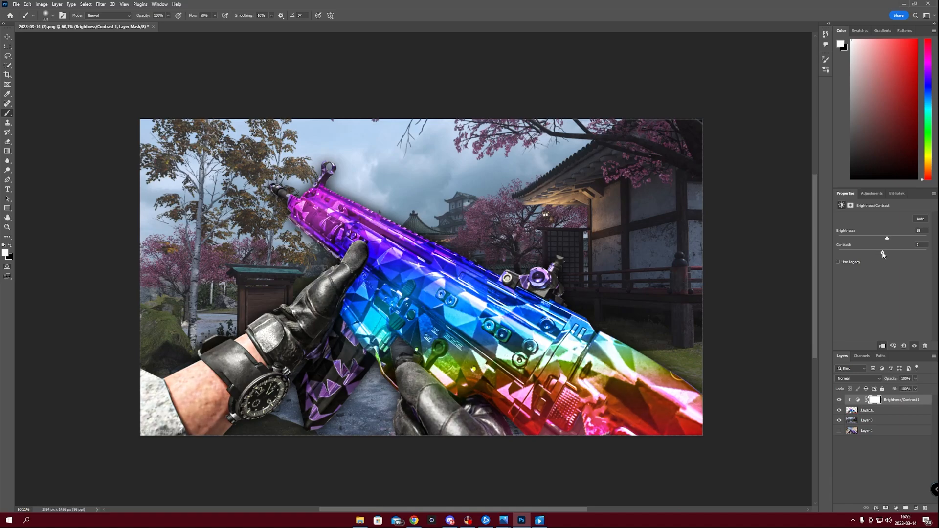
drag(887, 239, 890, 240)
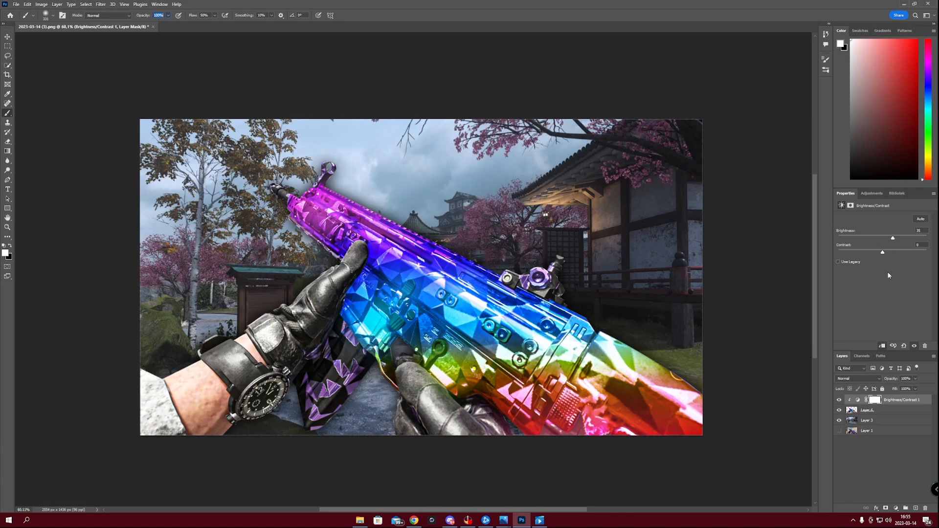
- Add a Hue/Saturation adjustment layer clipped to the rifle, moderately increase its saturation, and deselect the layers
click(872, 193)
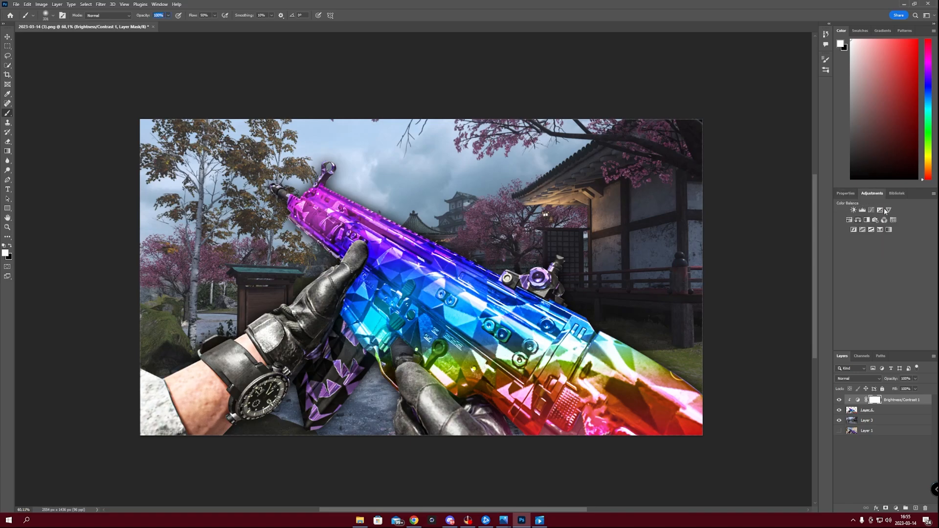
click(850, 221)
right_click(908, 402)
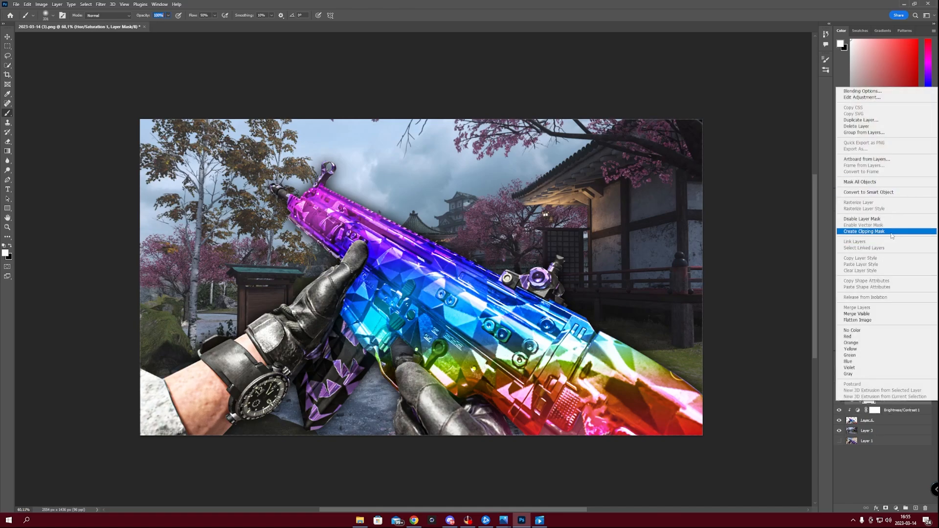
click(863, 232)
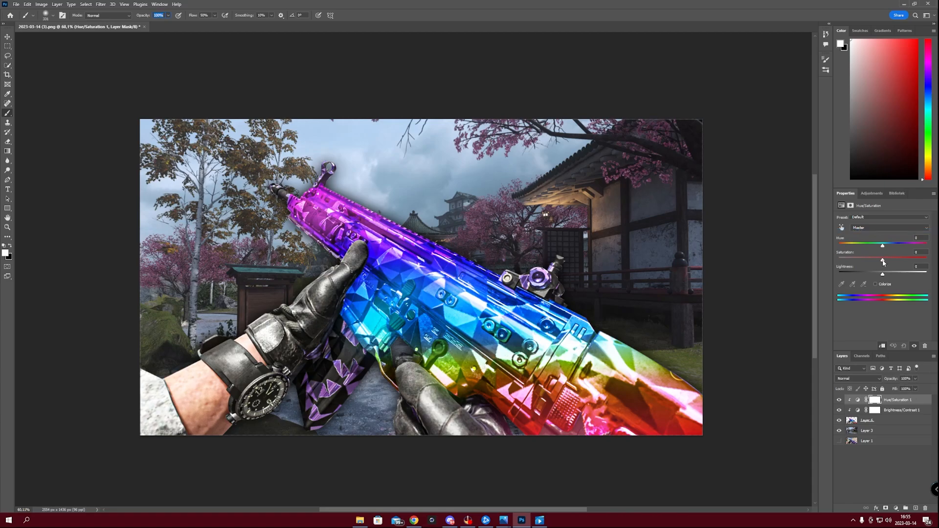
drag(884, 263, 890, 263)
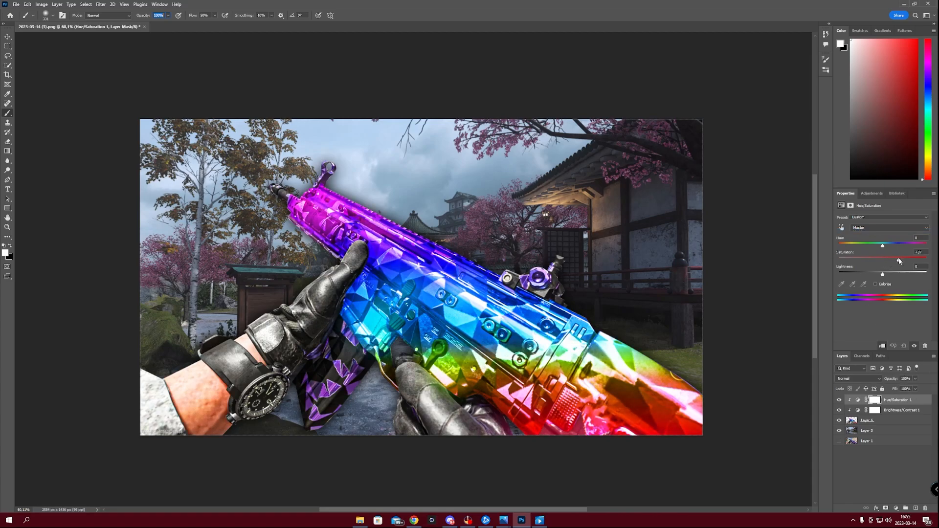
drag(903, 261, 899, 261)
click(872, 469)
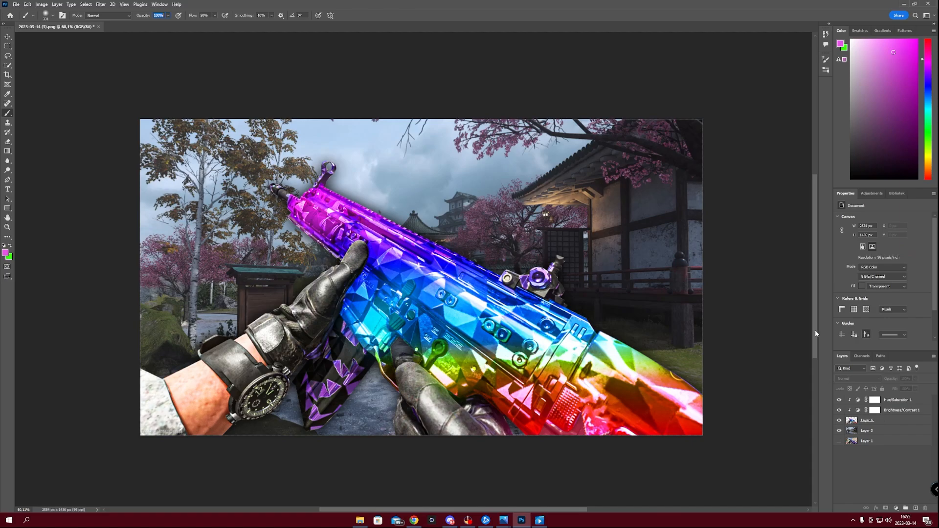
- Examine the brighter, more saturated rifle against the background at smaller and larger magnifications
key(z)
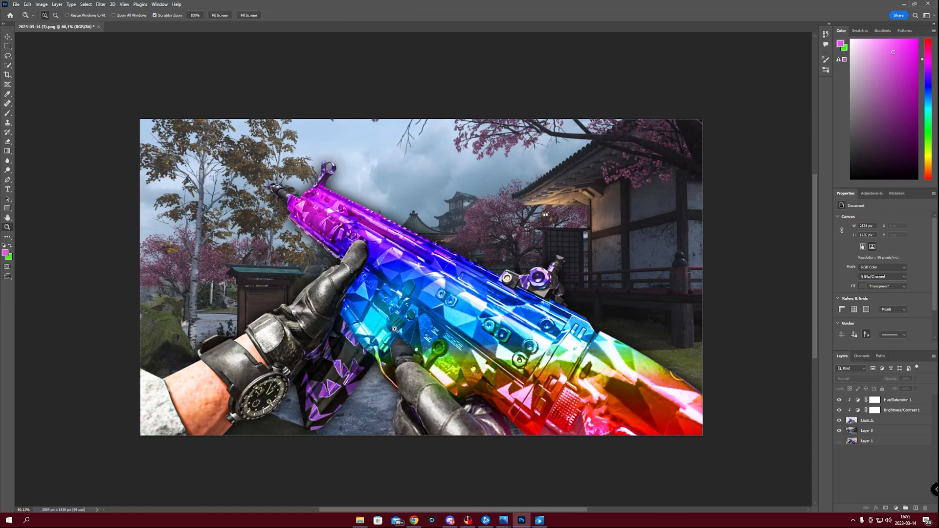
mouse_move(390, 329)
mouse_down()
mouse_move(373, 327)
mouse_move(380, 340)
mouse_up()
key(b)
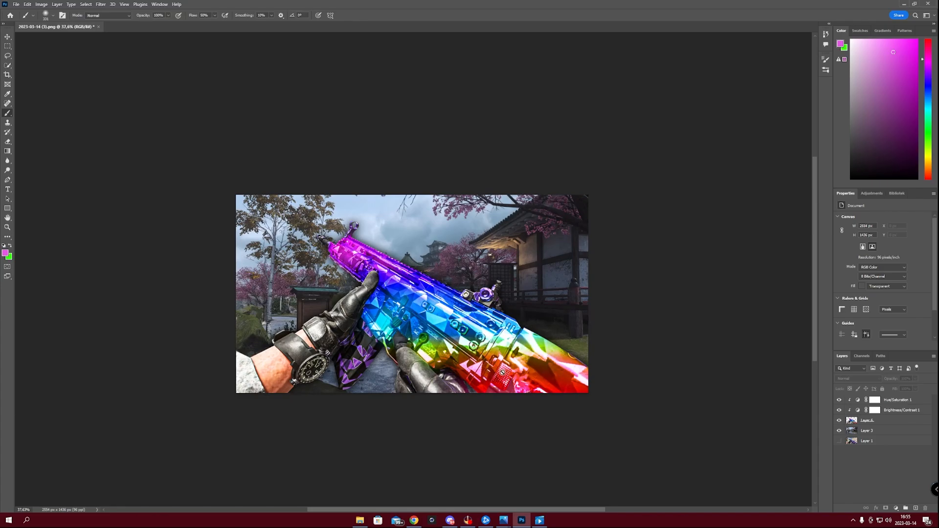
key(z)
drag(391, 320, 392, 320)
key(b)
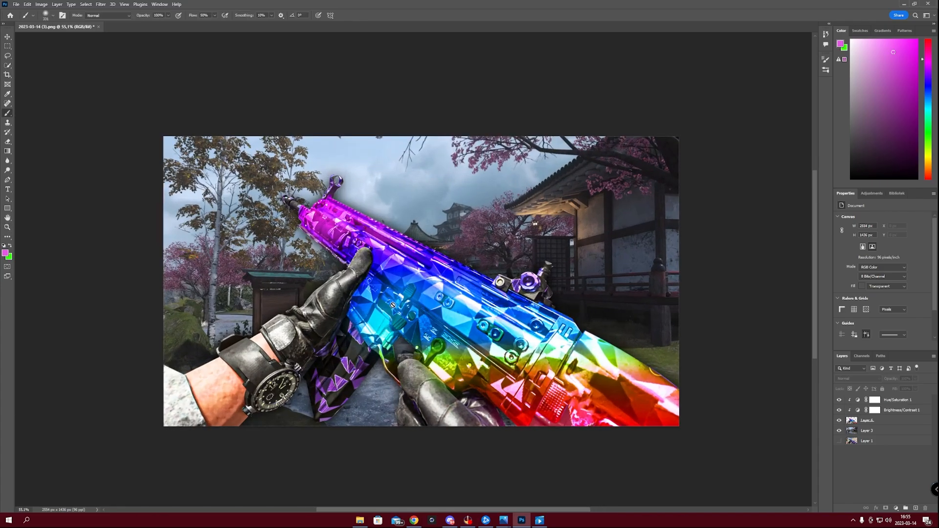
key(z)
click(384, 344)
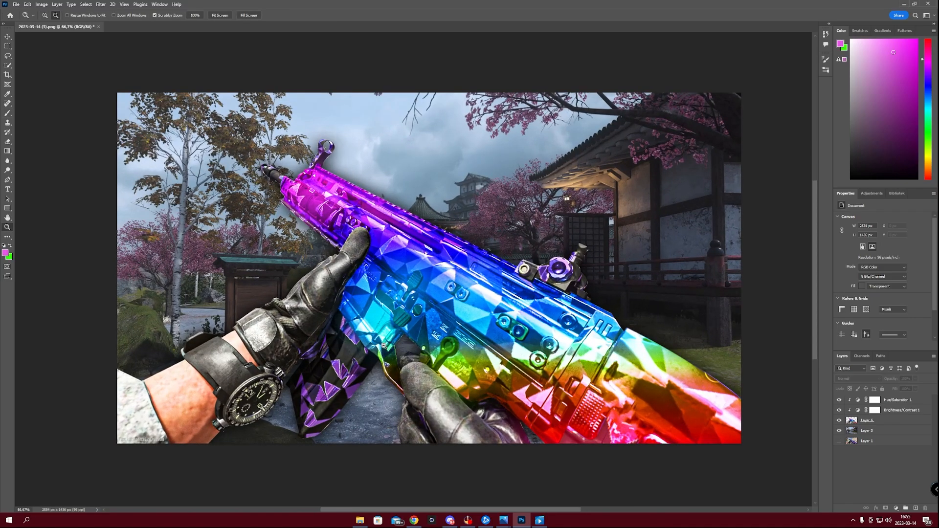
key(b)
- Add an unclipped Hue/Saturation adjustment layer above Hue/Saturation 1 and set its hue to -180
click(896, 422)
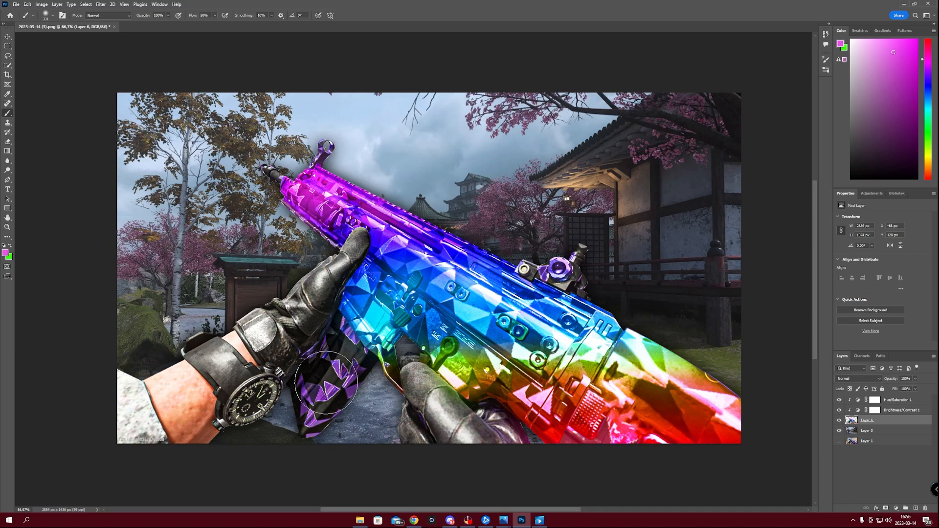
click(898, 401)
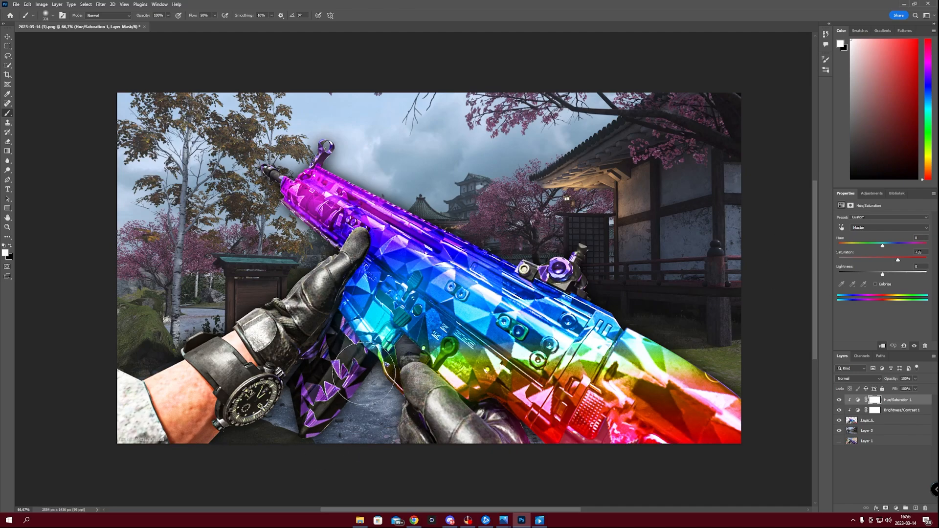
click(874, 194)
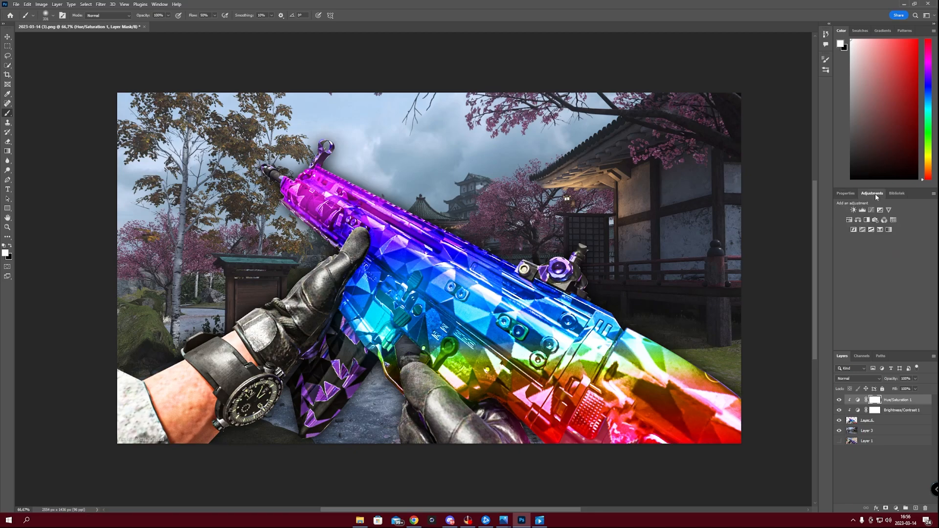
click(850, 220)
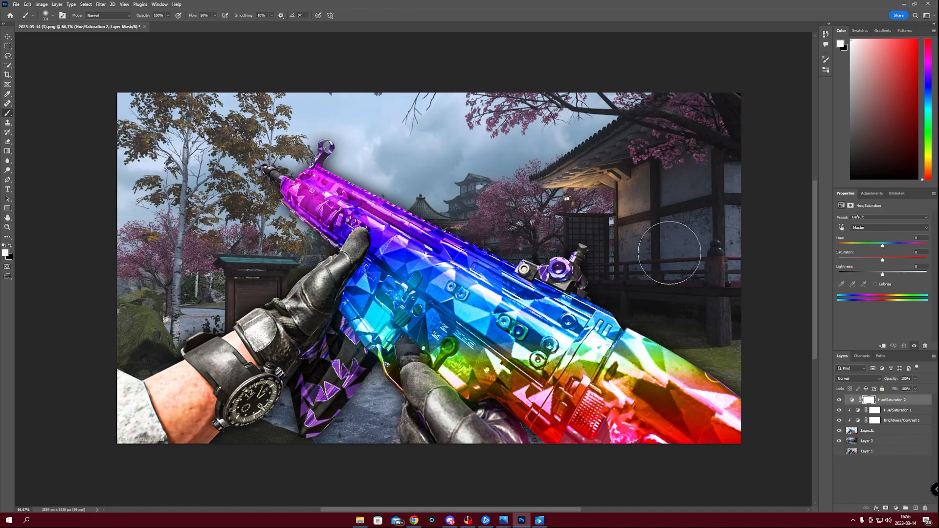
mouse_move(883, 246)
mouse_down()
mouse_move(869, 245)
mouse_move(883, 250)
mouse_up()
drag(882, 248, 826, 249)
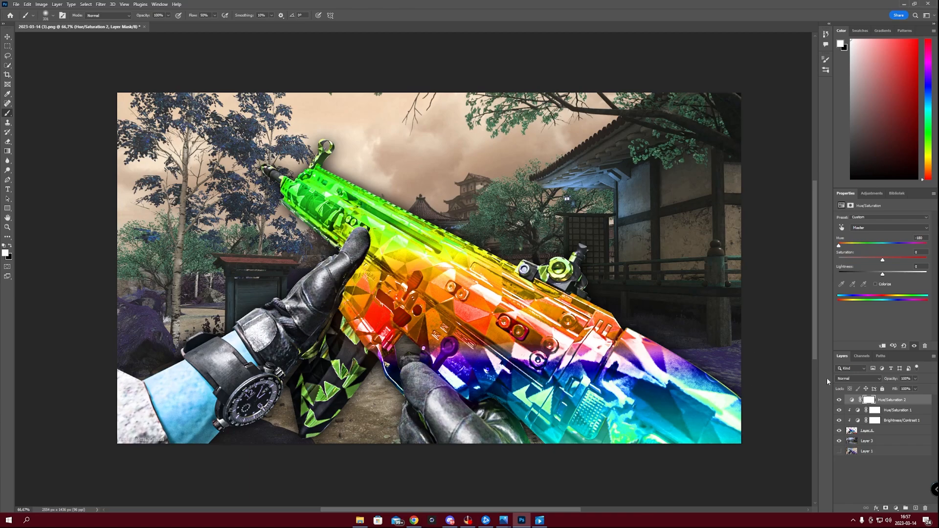
- Invert the Hue/Saturation 2 mask to black and paint one triangular facet of the magazine white with a smaller brush
click(868, 401)
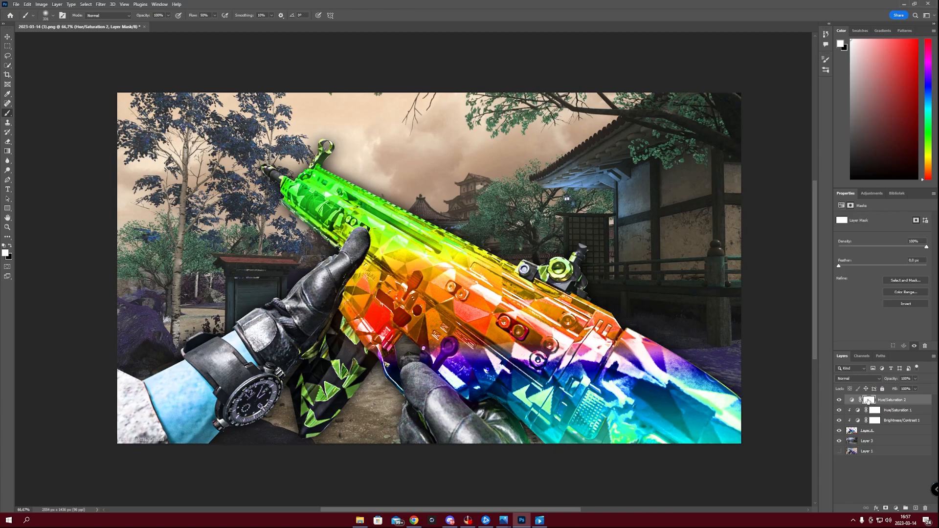
key(ctrl+i)
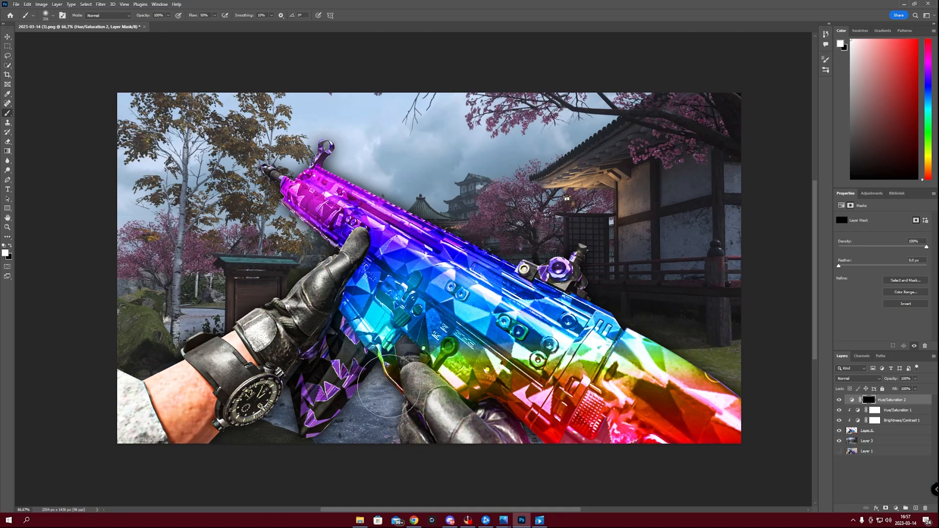
mouse_move(346, 389)
alt+mouse_down()
mouse_move(320, 395)
mouse_move(331, 391)
alt+mouse_up()
key(z)
click(321, 392)
key(b)
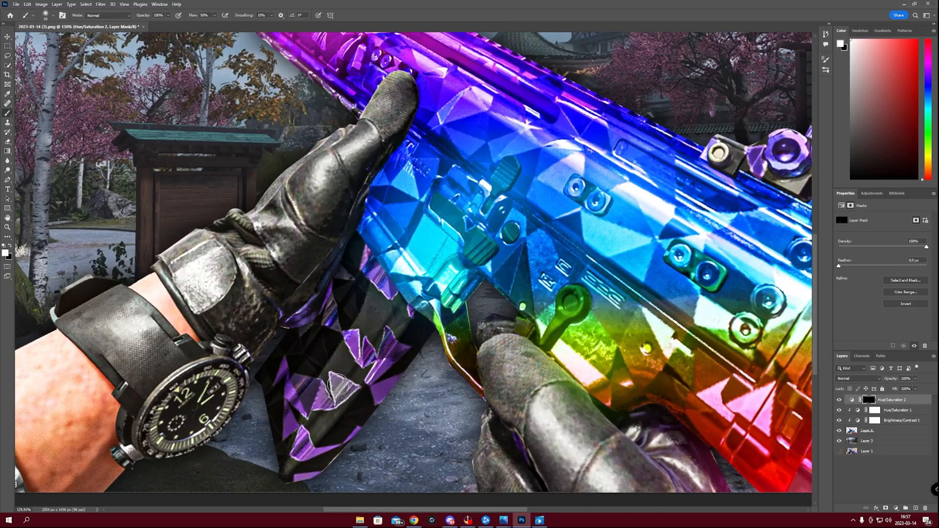
drag(341, 389, 315, 368)
key(z)
key(b)
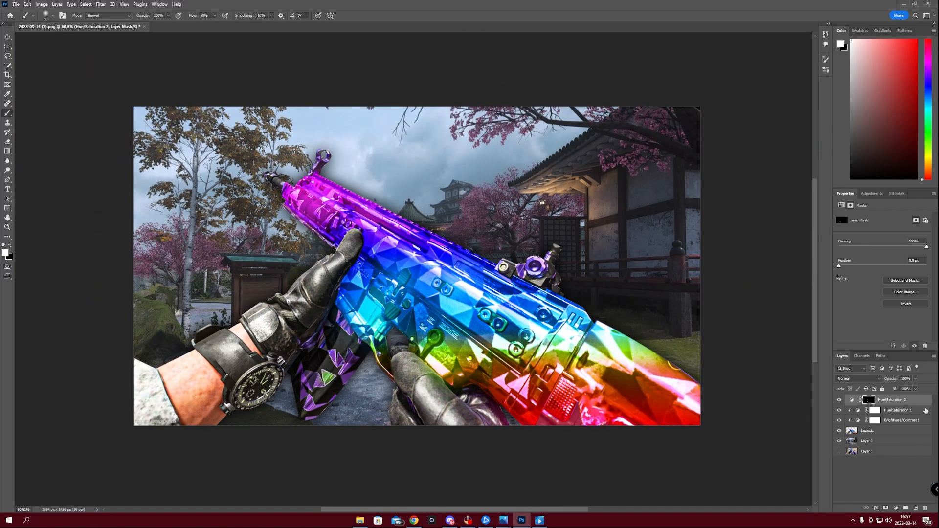
- Add a third unclipped Hue/Saturation adjustment layer and shift its hue positively until the magazine's purple facets turn red
click(872, 193)
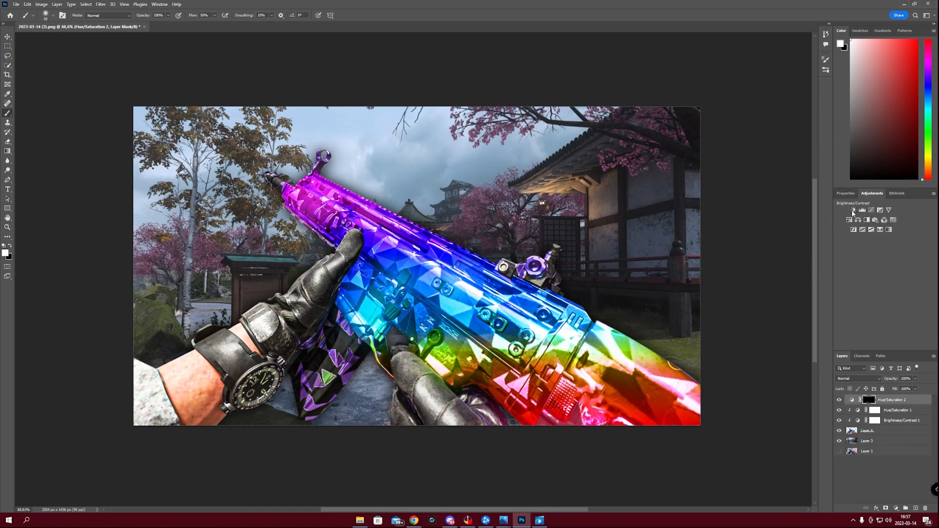
click(849, 221)
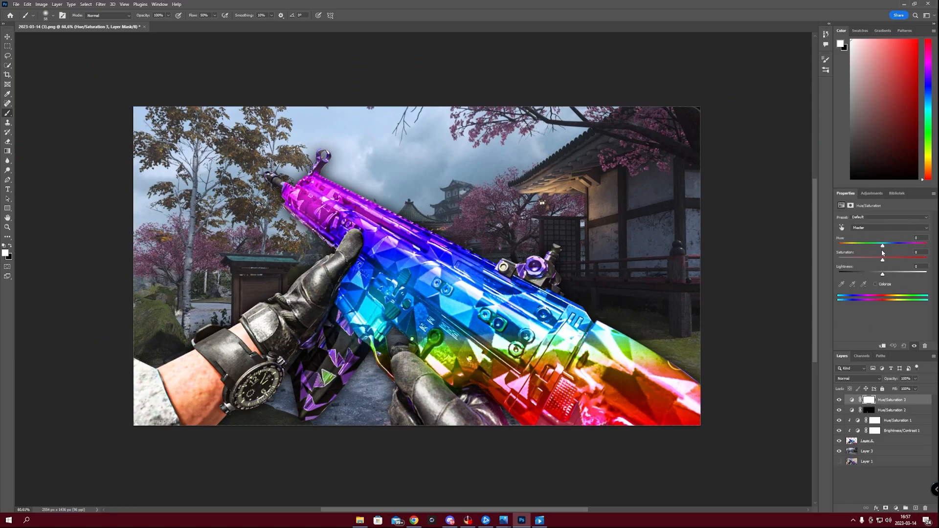
drag(883, 246, 910, 243)
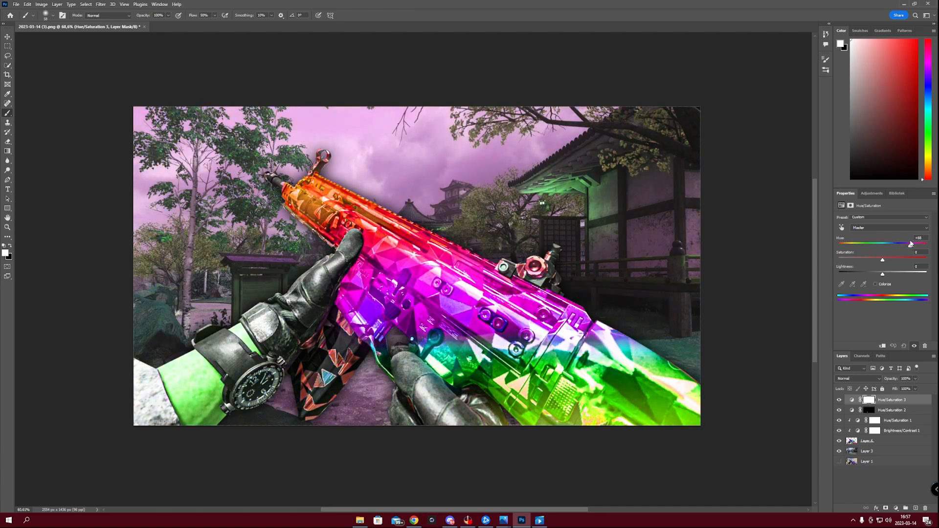
- Invert the Hue/Saturation 3 mask to black and paint white over a magazine facet just above the green one
click(868, 400)
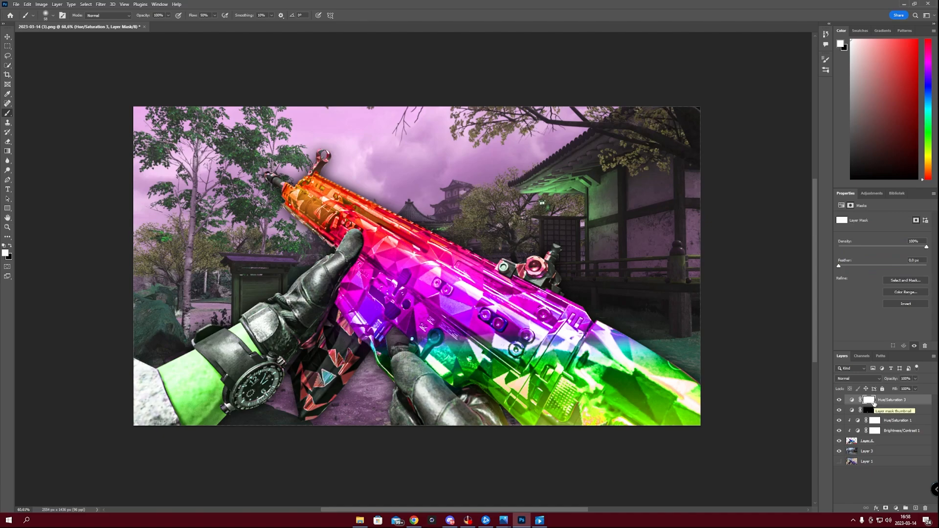
key(ctrl+i)
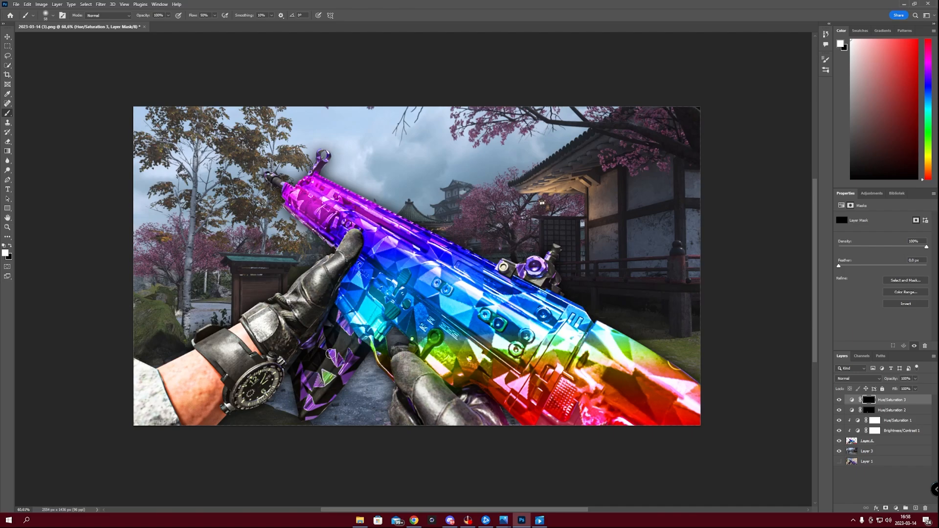
key(z)
drag(339, 348, 344, 362)
key(b)
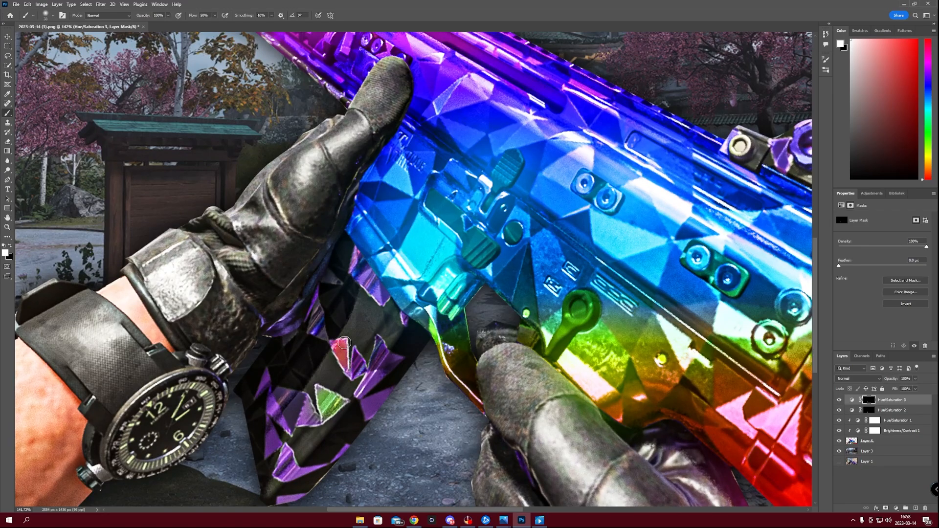
key(z)
scroll(292, 360, down, 8)
key(b)
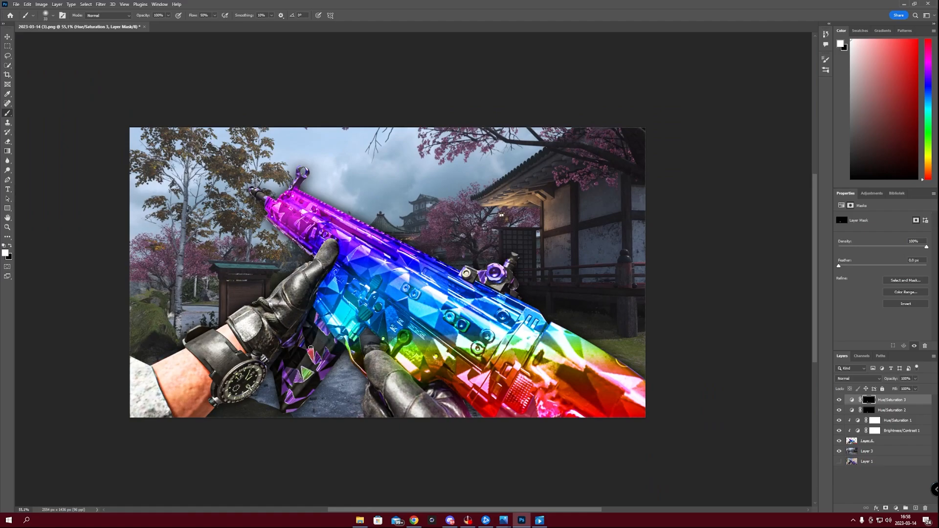
key(z)
scroll(311, 348, up, 4)
key(b)
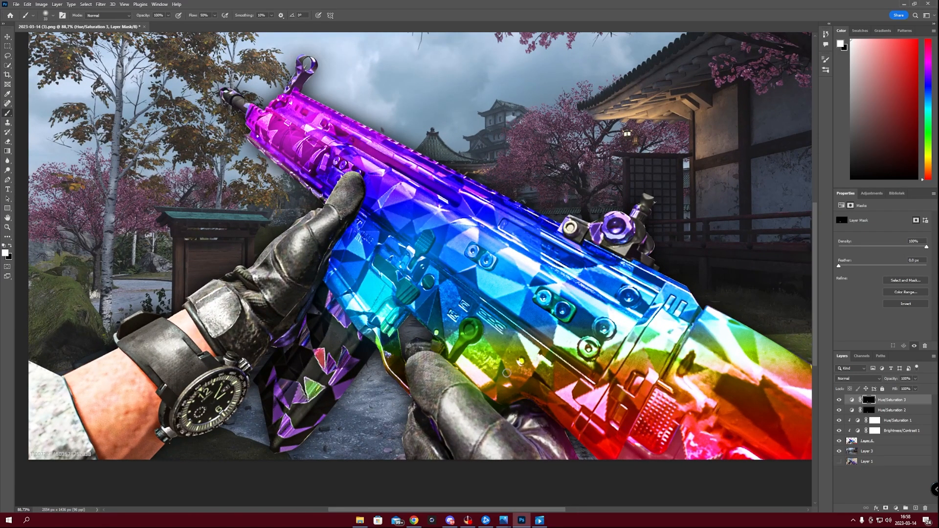
- Add a fourth unclipped Hue/Saturation adjustment layer and shift its hue positively until the magazine's purple facets turn yellow
click(872, 193)
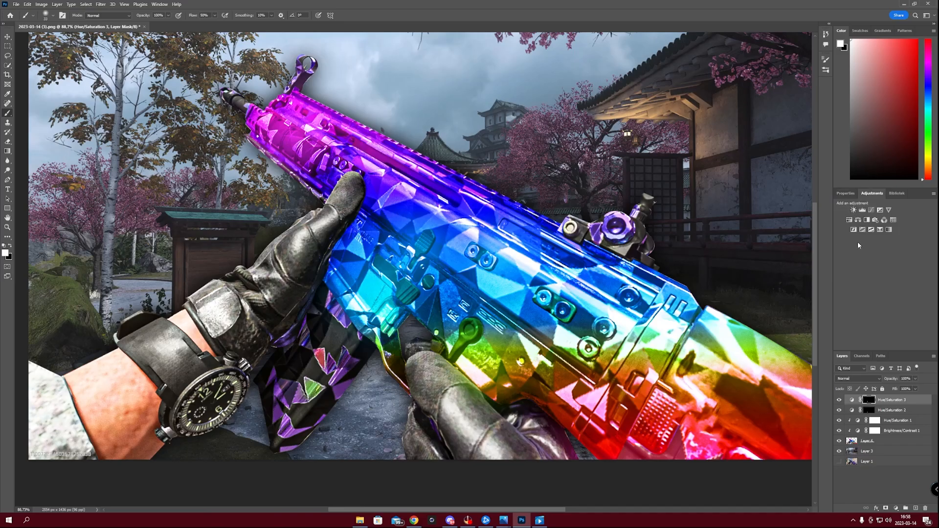
click(850, 220)
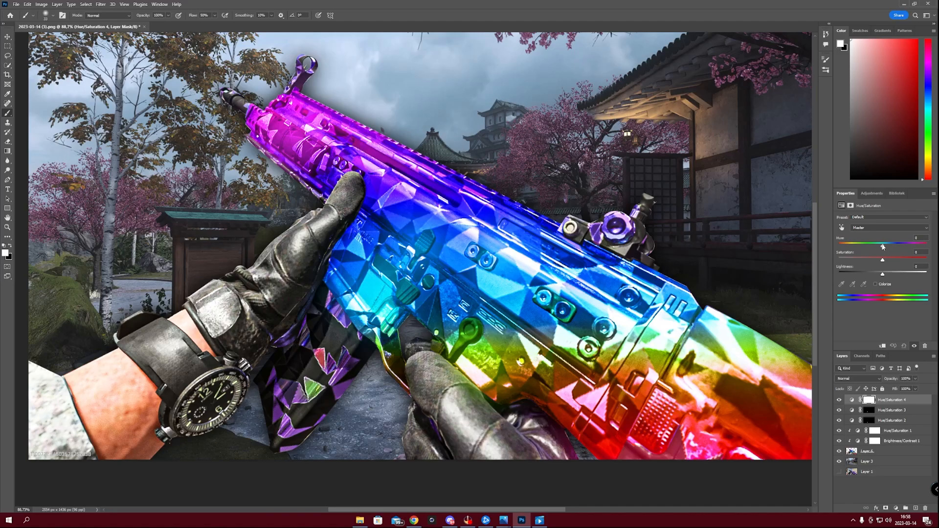
drag(883, 246, 920, 246)
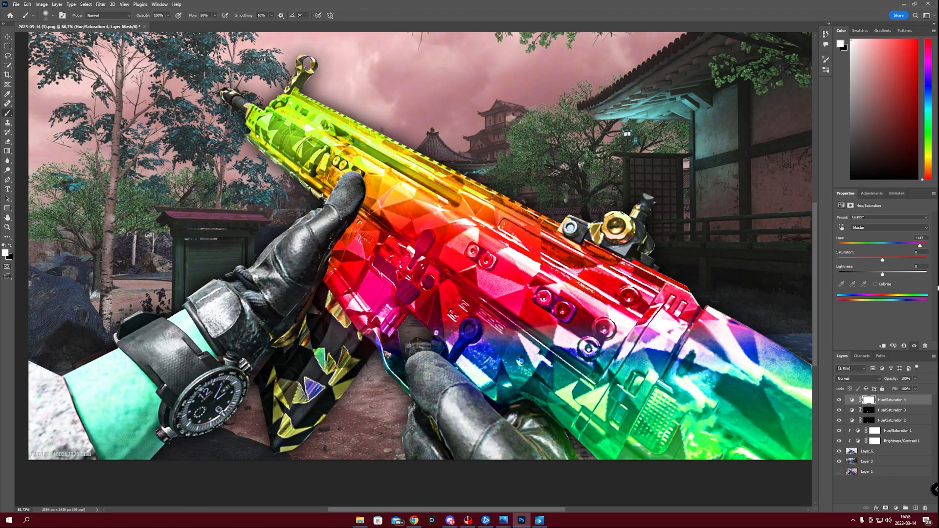
- Invert the Hue/Saturation 4 mask to black and check the magazine's facets against the whole picture
click(869, 401)
key(ctrl+i)
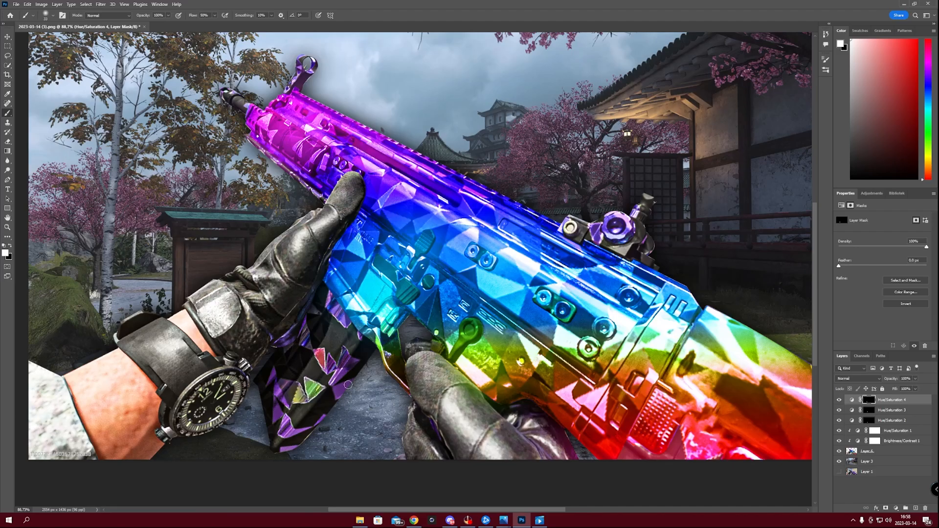
alt+scroll(250, 397, down, 3)
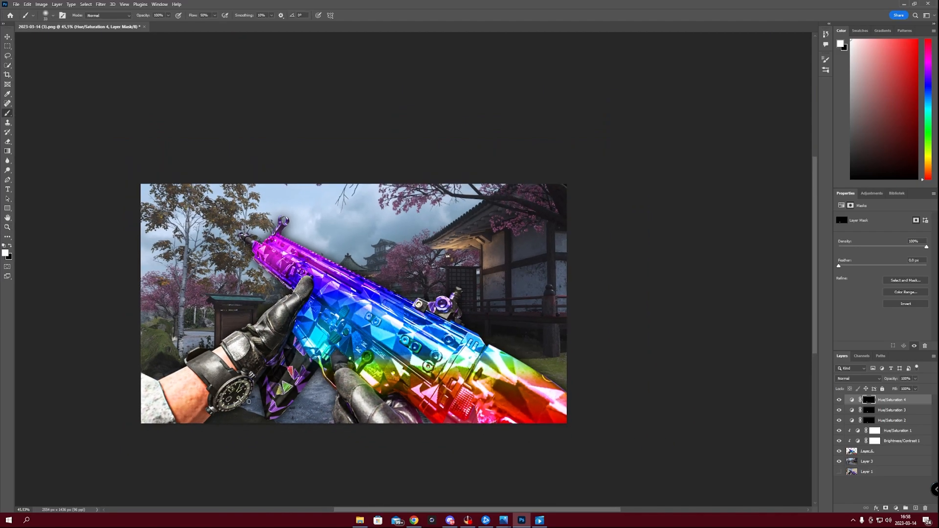
alt+scroll(276, 359, up, 4)
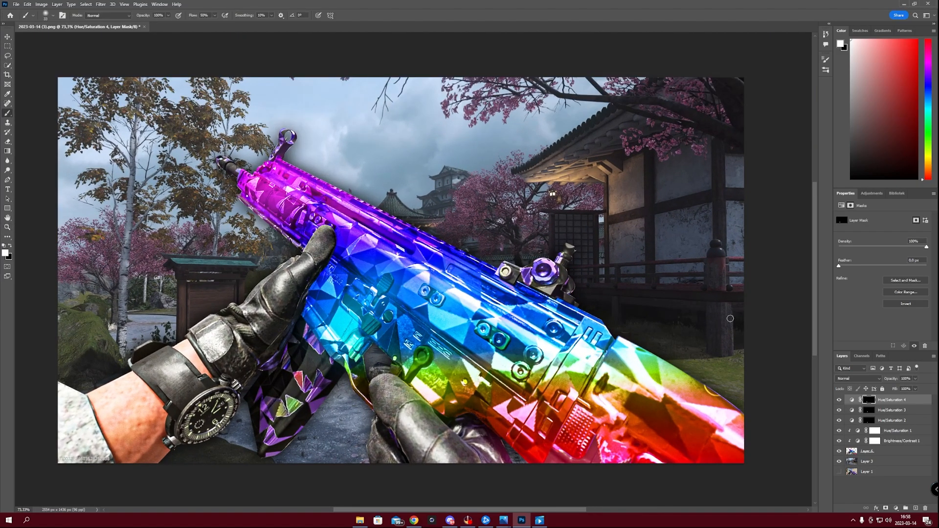
- Paint more magazine facets red on the Hue/Saturation 3 mask and more facets green on the Hue/Saturation 2 mask
click(872, 194)
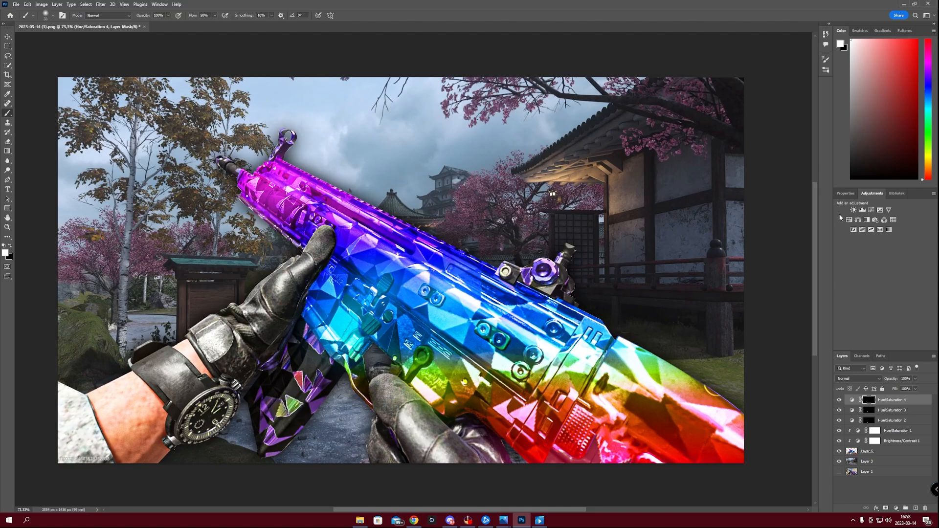
click(894, 413)
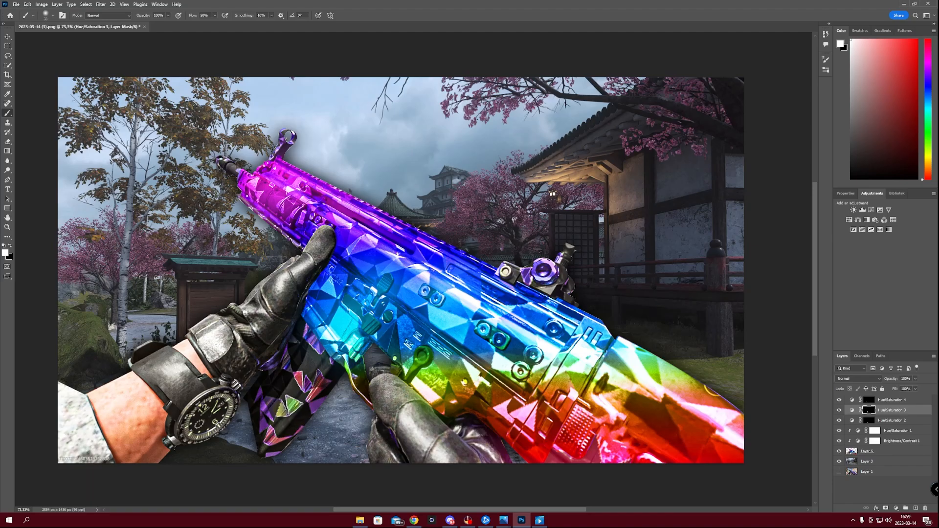
click(890, 421)
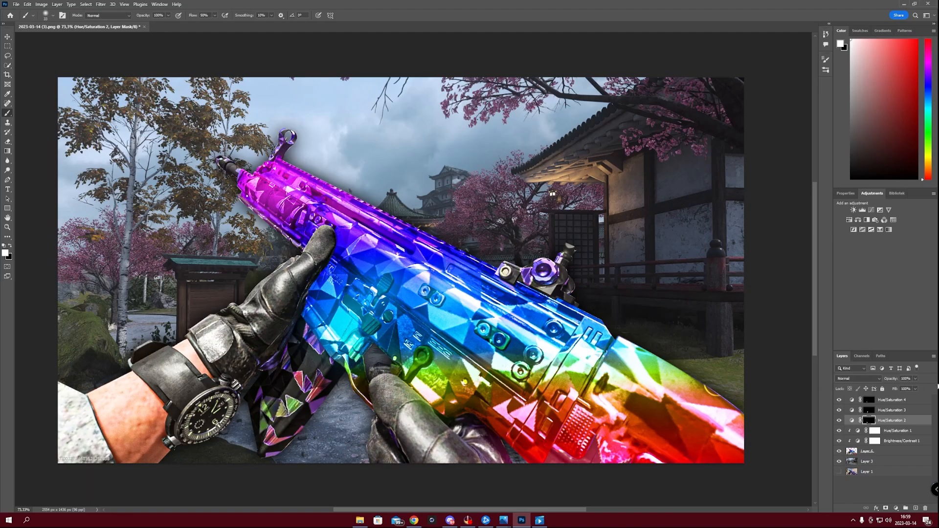
click(883, 410)
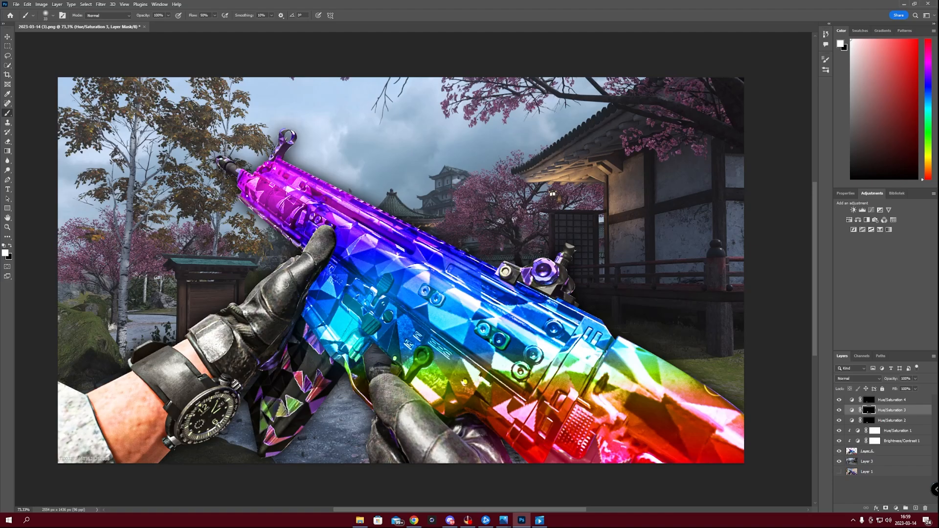
scroll(370, 280, down, 4)
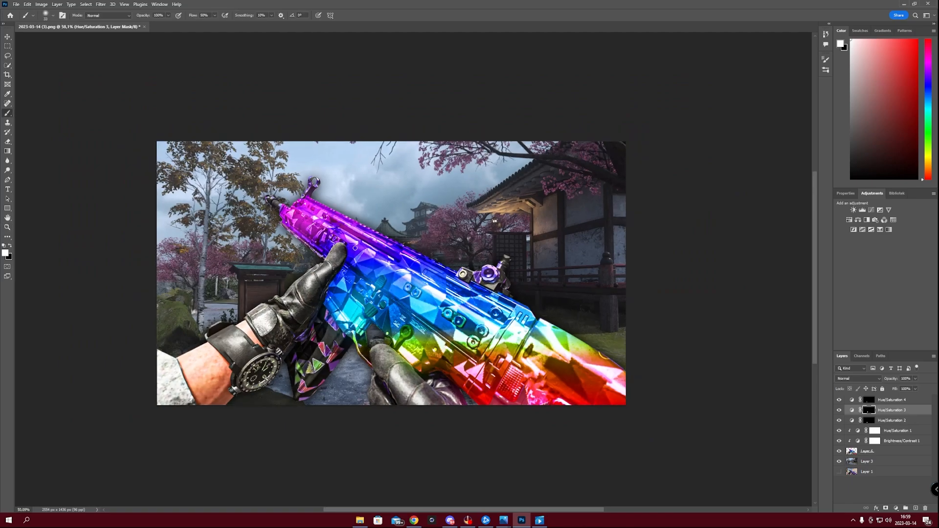
scroll(339, 255, up, 2)
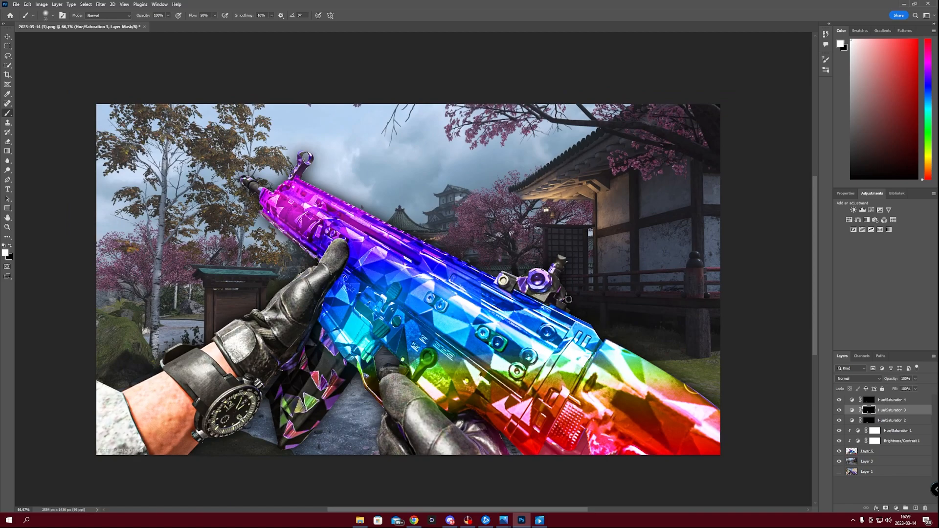
- Add a Brightness/Contrast adjustment above the Layer 3 background with brightness -24 and contrast 25
click(890, 452)
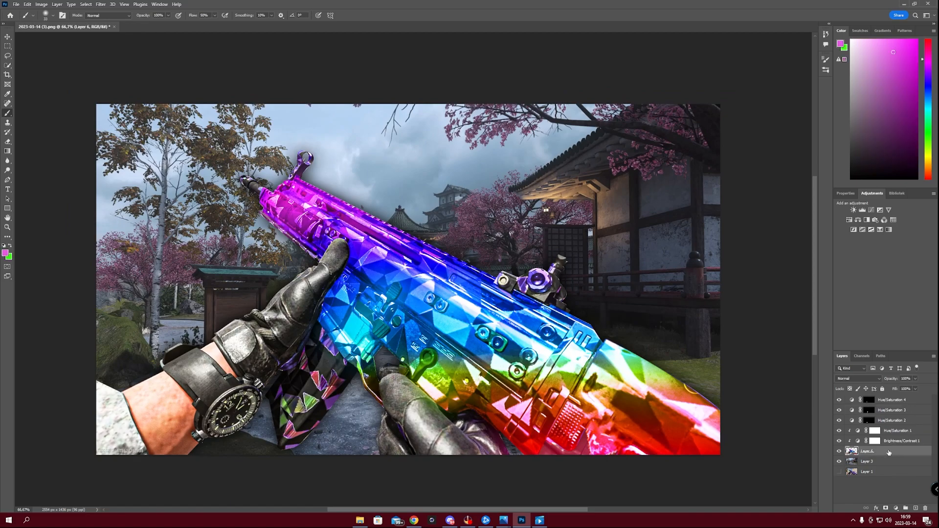
click(884, 463)
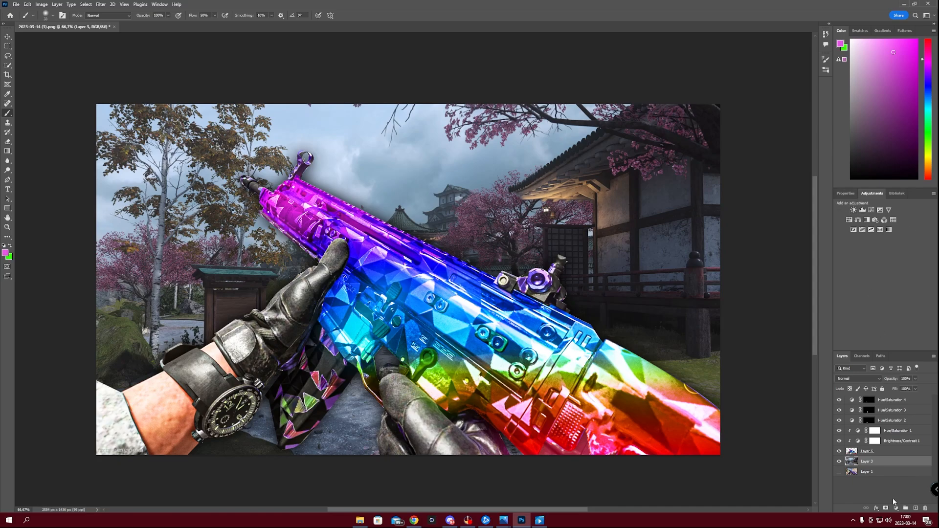
click(854, 210)
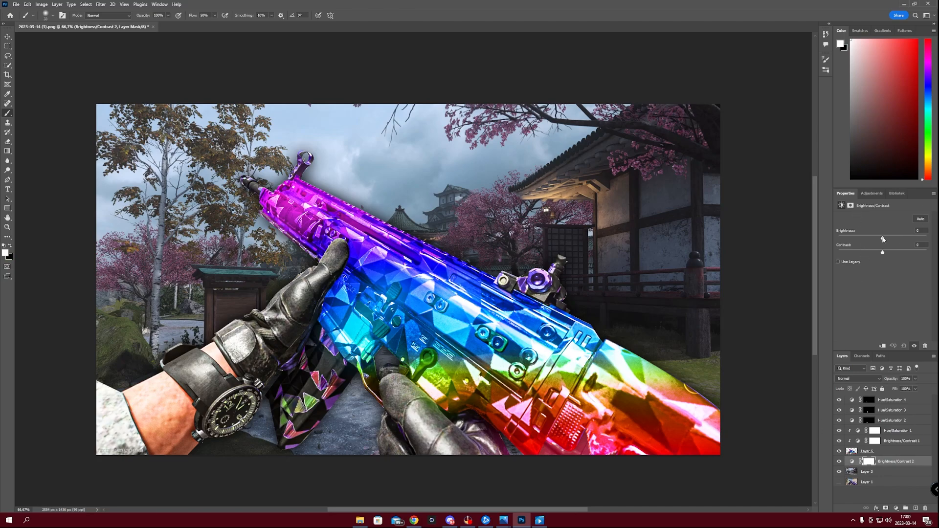
drag(882, 239, 877, 239)
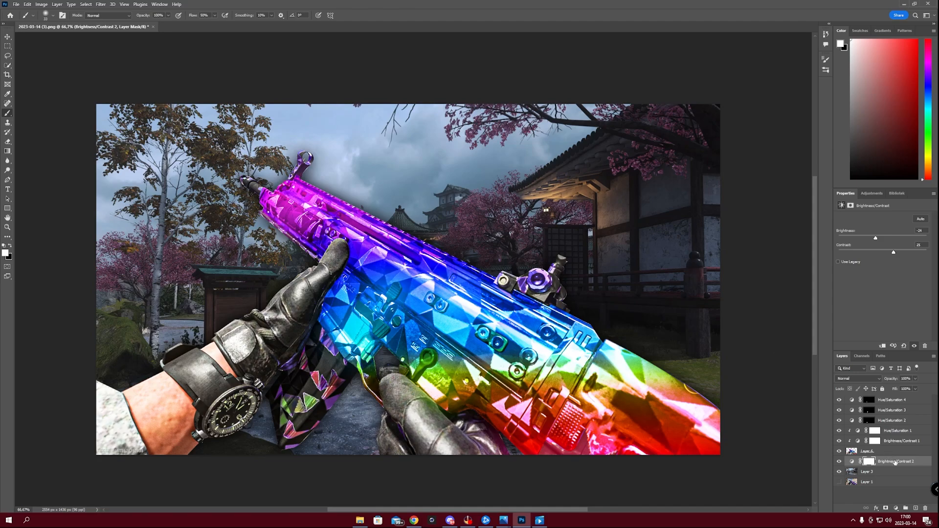
key(ctrl+2)
click(869, 196)
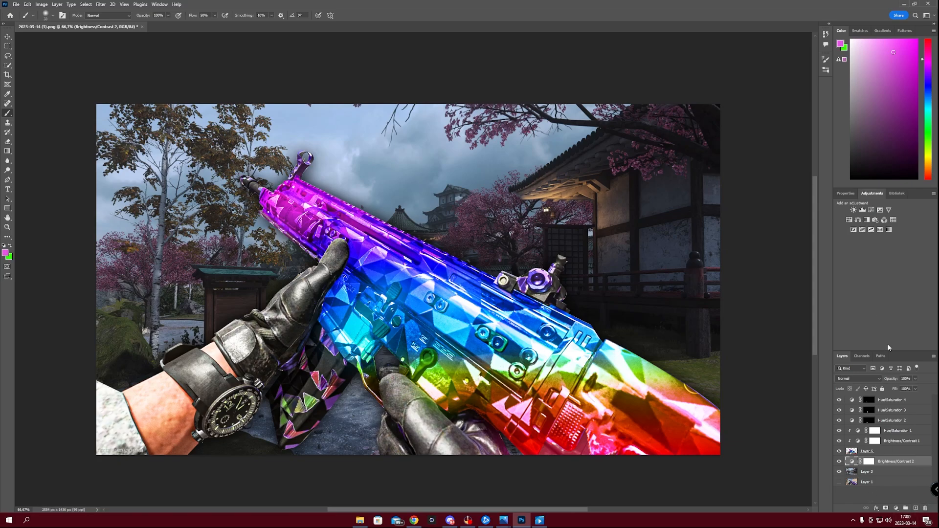
- Create a new empty layer above Brightness/Contrast 2 and set the foreground color to a fully saturated magenta
click(916, 509)
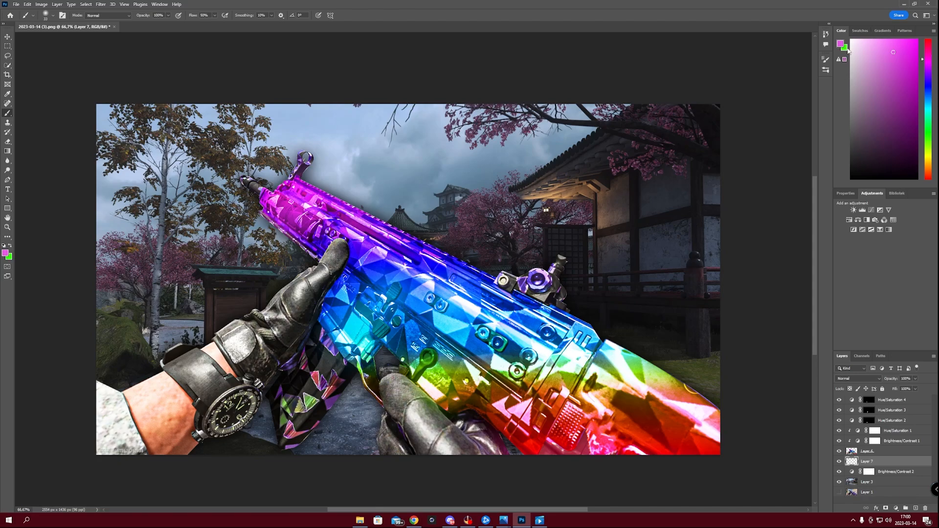
click(841, 44)
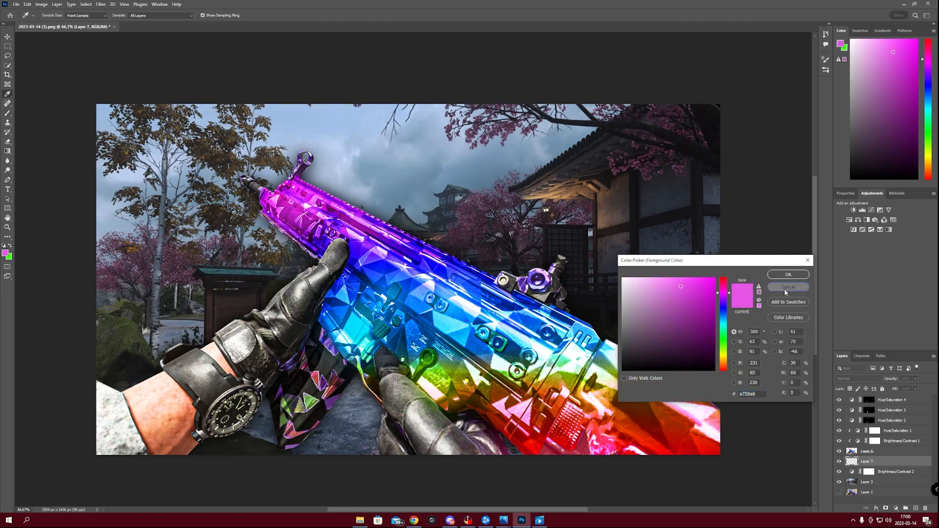
click(788, 275)
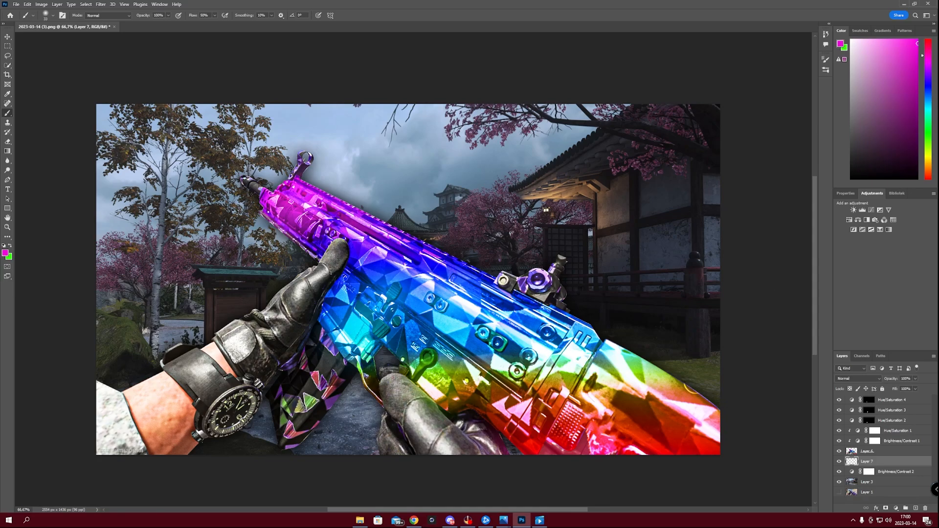
- Paint soft magenta over the cherry blossoms above the temple roof and set the layer's blend mode to Soft Light
mouse_move(436, 168)
mouse_down()
mouse_move(469, 167)
mouse_move(489, 130)
mouse_move(458, 114)
mouse_up()
click(478, 118)
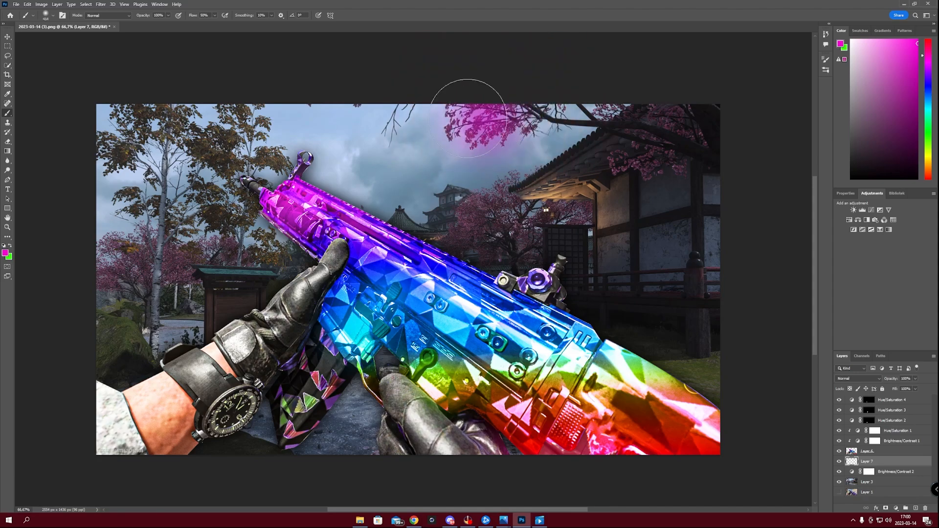
click(474, 118)
click(643, 153)
click(684, 130)
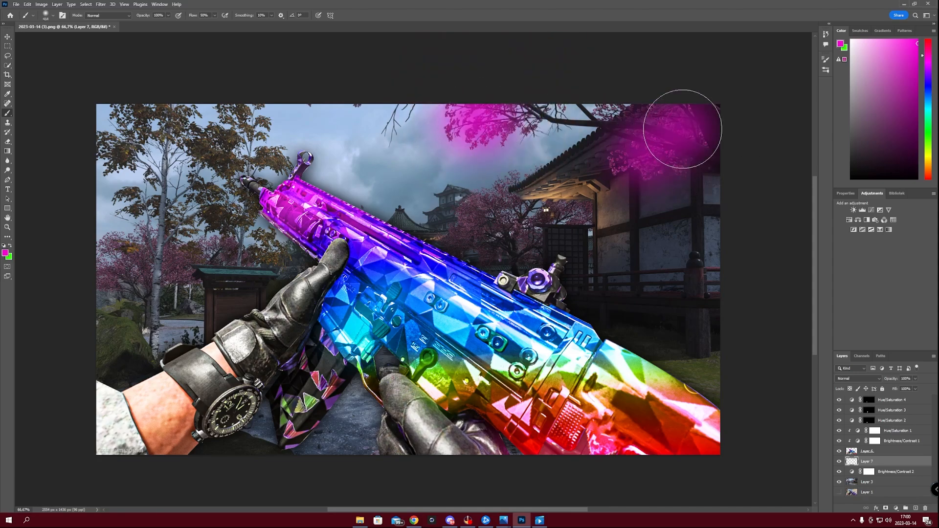
drag(605, 104, 608, 101)
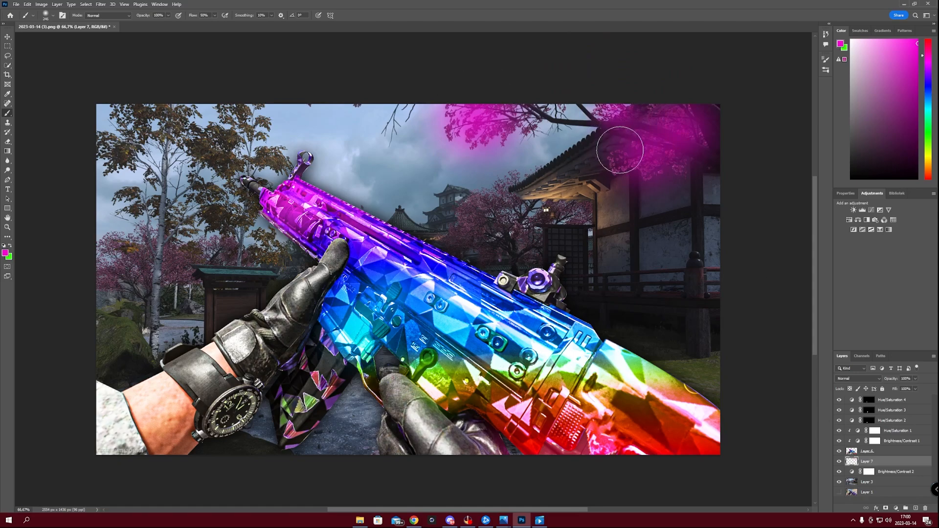
click(879, 380)
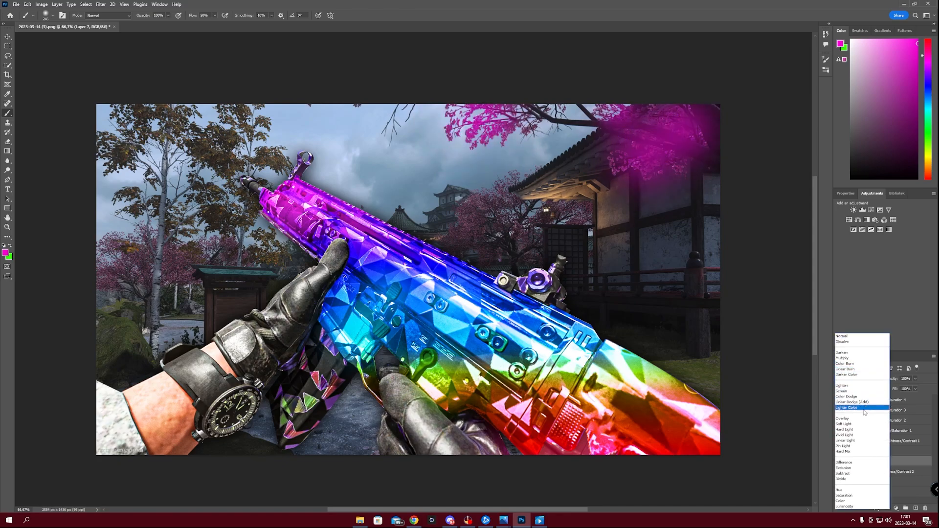
click(859, 427)
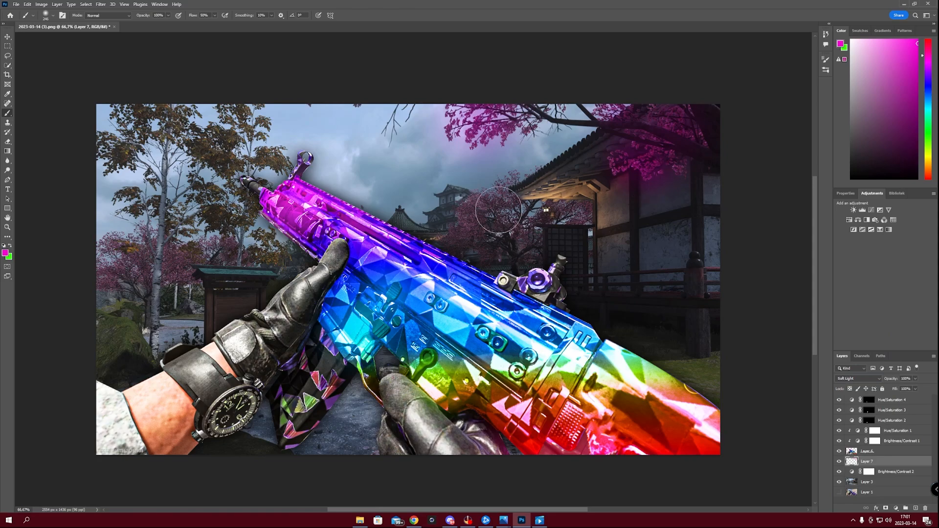
- Paint magenta over the blossom tree beside the temple and the pink trees at the picture's left edge, resizing the brush to fit
mouse_move(480, 208)
alt+mouse_down()
mouse_move(500, 209)
mouse_move(474, 217)
mouse_move(509, 217)
mouse_move(479, 225)
mouse_move(486, 209)
alt+mouse_up()
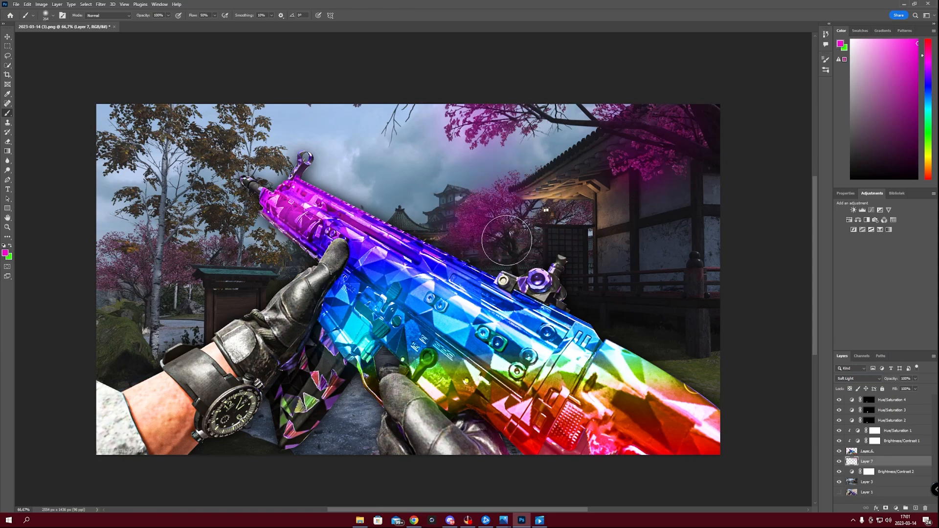
mouse_move(571, 210)
alt+mouse_down()
mouse_move(535, 210)
mouse_move(584, 211)
alt+mouse_up()
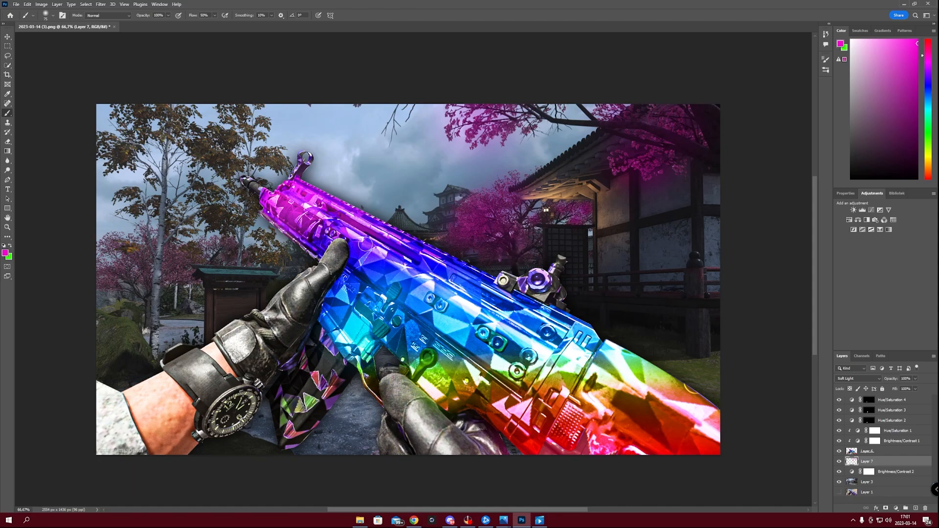
mouse_move(126, 274)
alt+mouse_down()
mouse_move(189, 262)
mouse_move(119, 269)
alt+mouse_up()
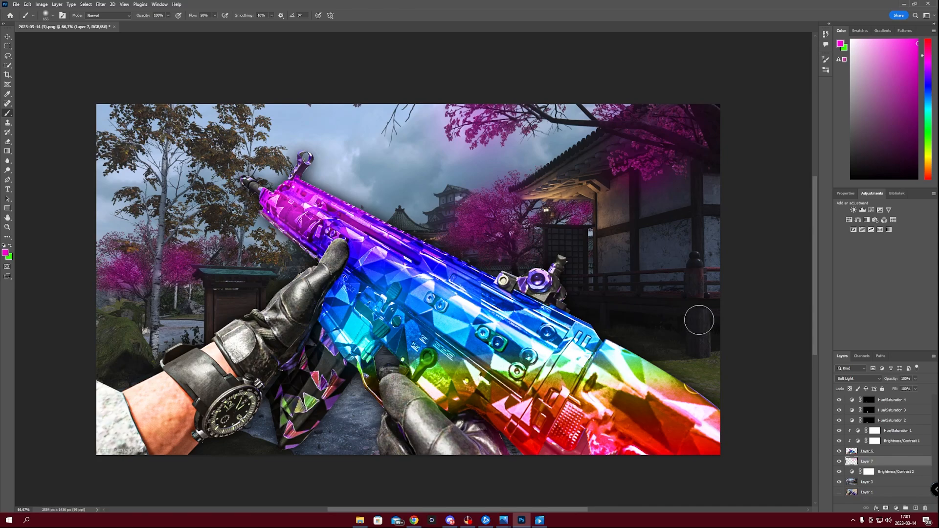
- Invert the Brightness/Contrast 2 mask to black and paint white over the cloudy sky with a large soft brush
click(907, 472)
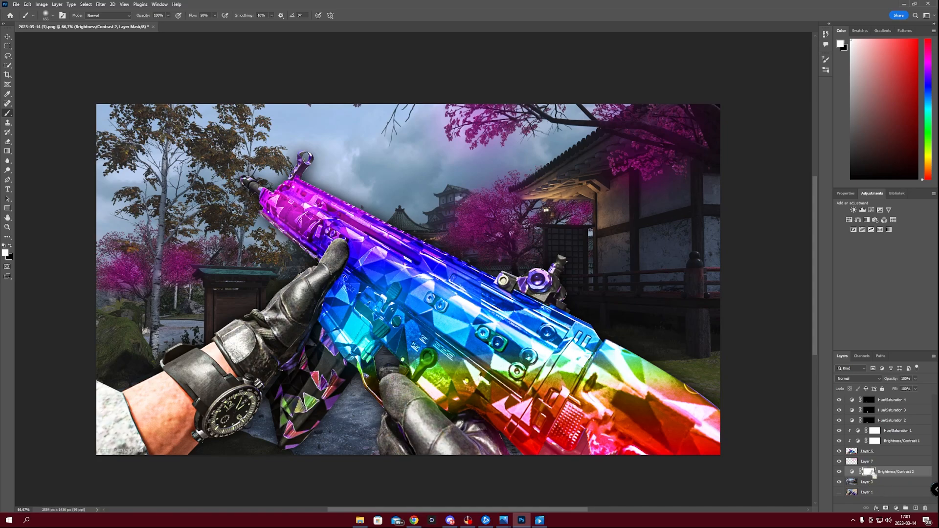
key(ctrl+i)
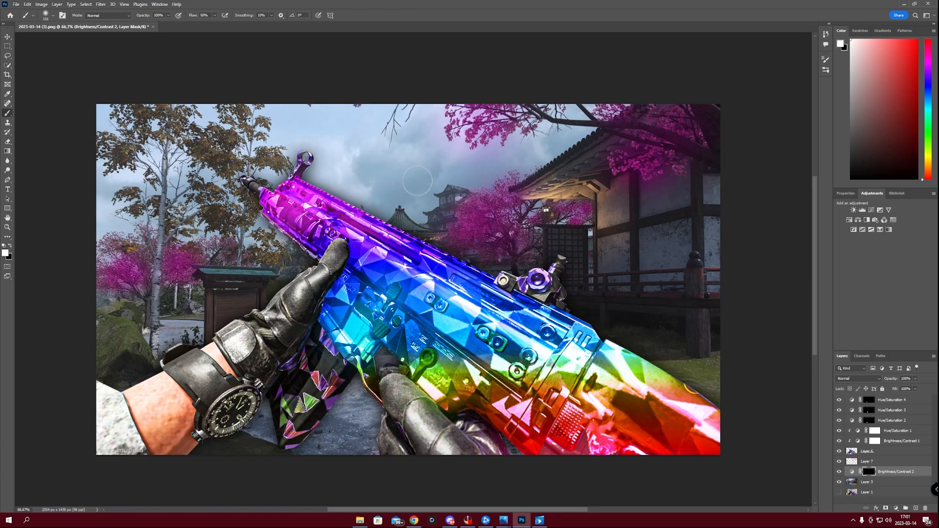
alt+right_click(381, 184)
click(393, 166)
key(ctrl+z)
alt+right_click(393, 167)
click(406, 174)
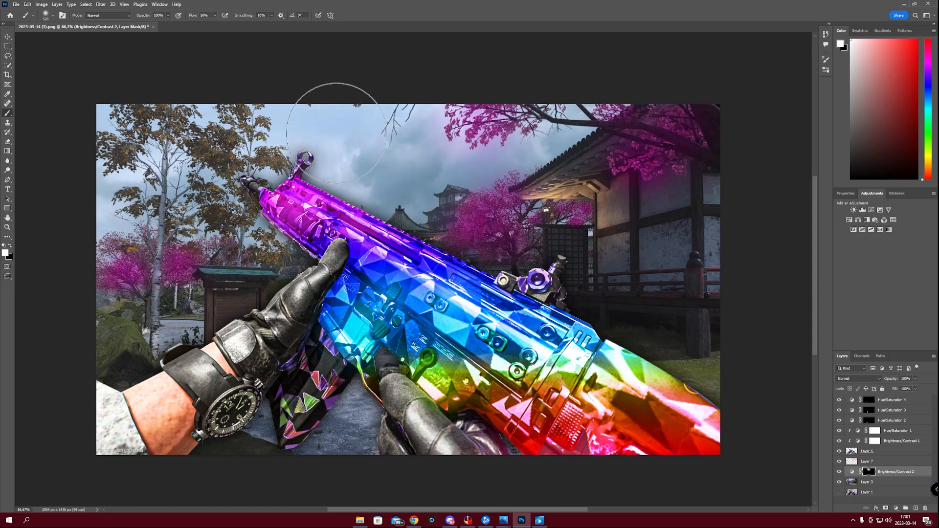
alt+right_click(433, 164)
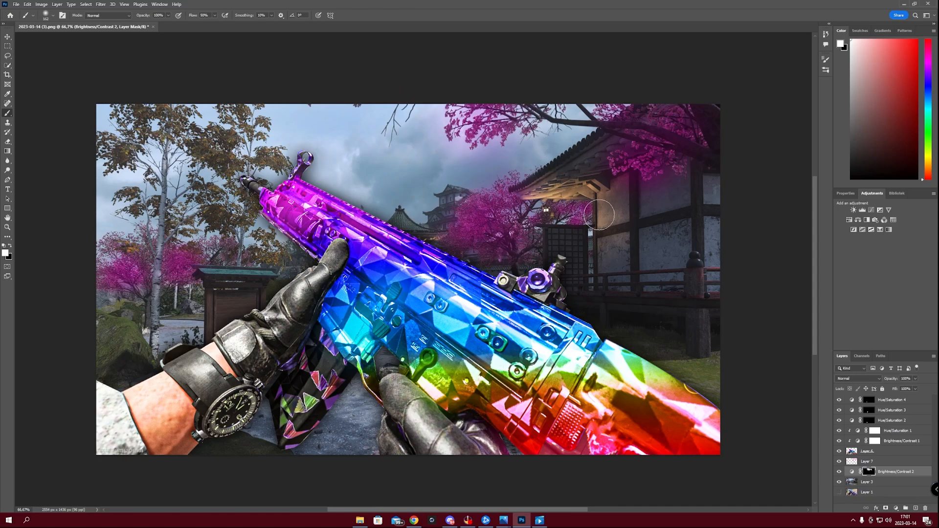
- Paint white on the Brightness/Contrast 2 mask over the temple wall, the ground around the magazine, and the mossy rock area
alt+right_click(599, 215)
mouse_move(606, 225)
mouse_down()
mouse_move(711, 297)
mouse_move(657, 303)
mouse_move(641, 239)
mouse_up()
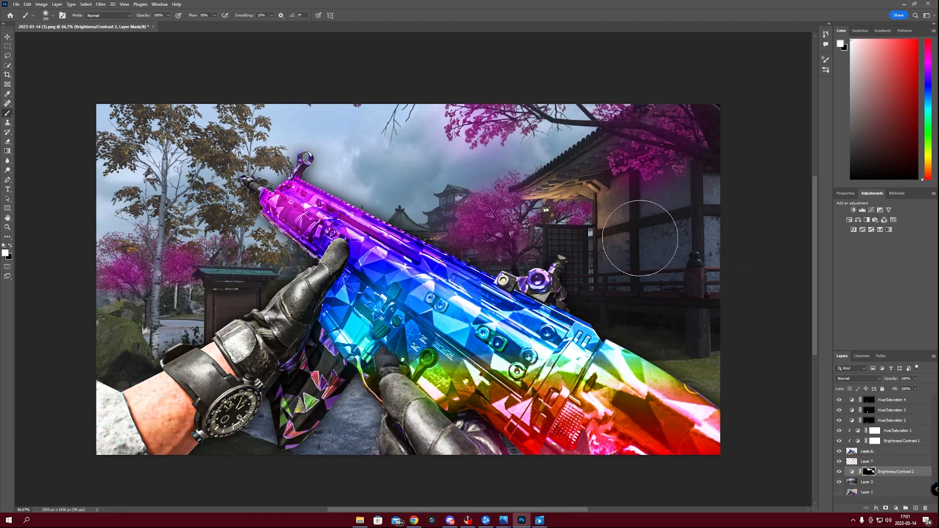
alt+right_click(318, 108)
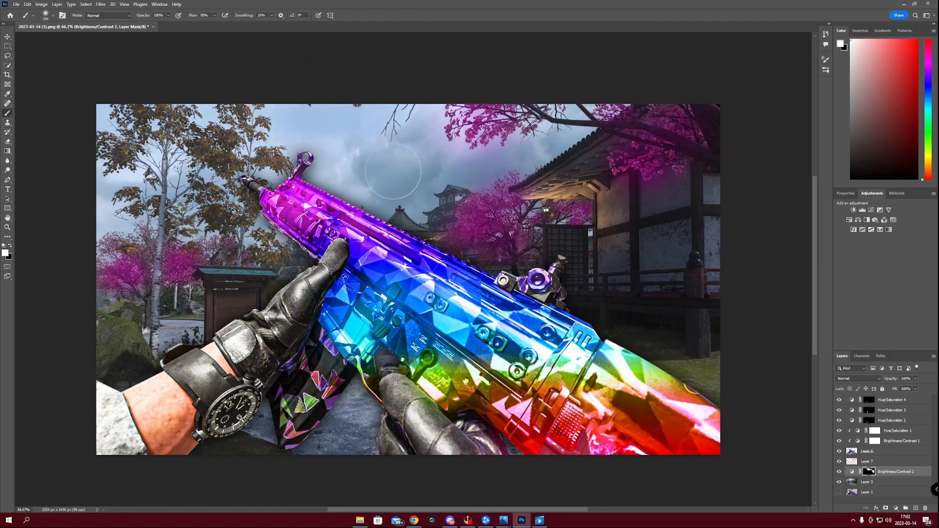
alt+right_click(216, 296)
alt+right_click(239, 462)
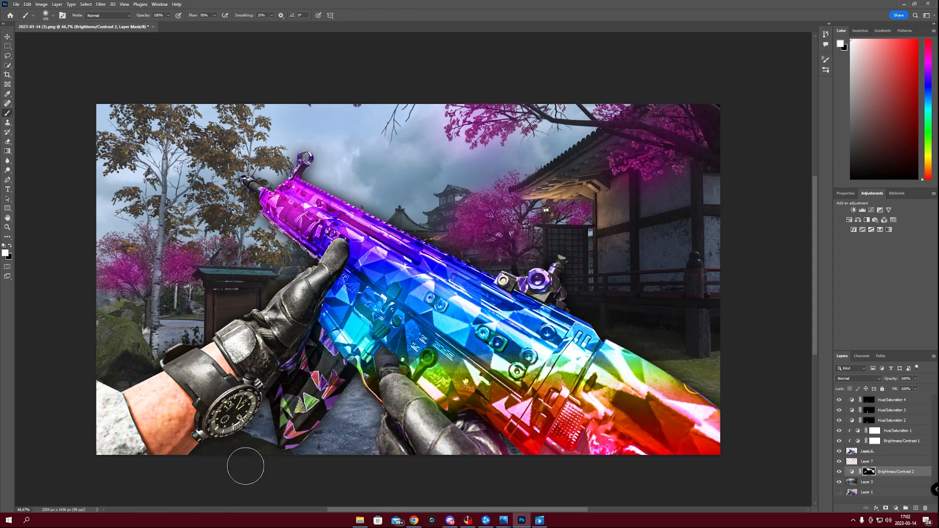
click(340, 440)
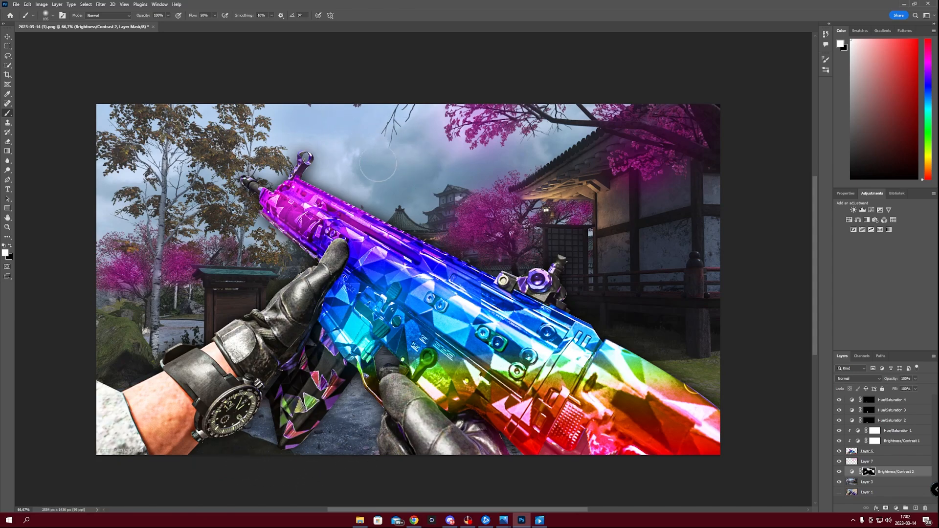
drag(519, 159, 499, 159)
mouse_move(139, 332)
mouse_down()
mouse_move(178, 329)
mouse_move(111, 337)
mouse_up()
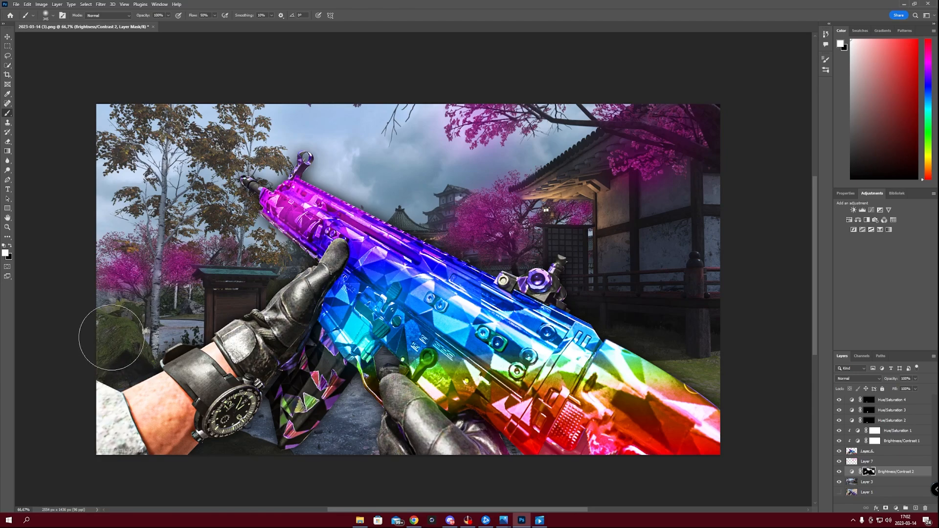
drag(182, 310, 151, 309)
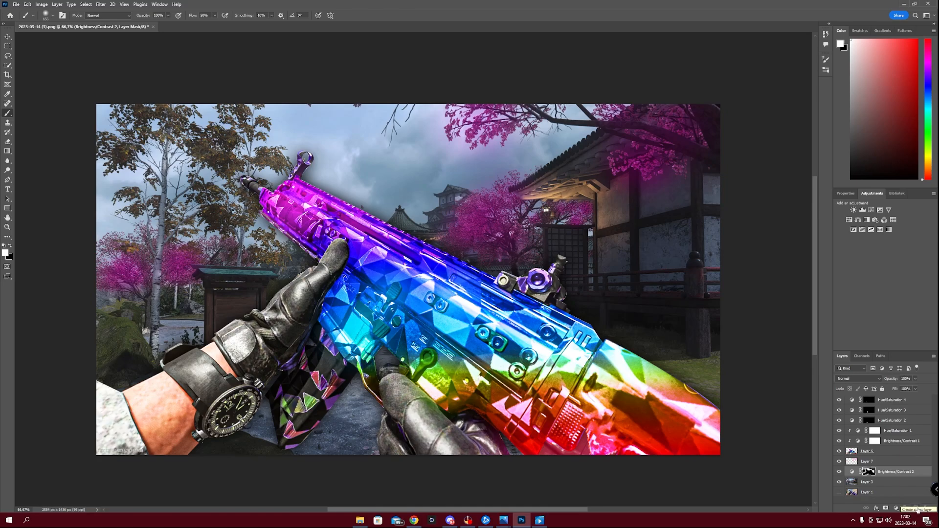
- Add a Hue/Saturation adjustment above Brightness/Contrast 2 with hue +76 and saturation +52
click(917, 509)
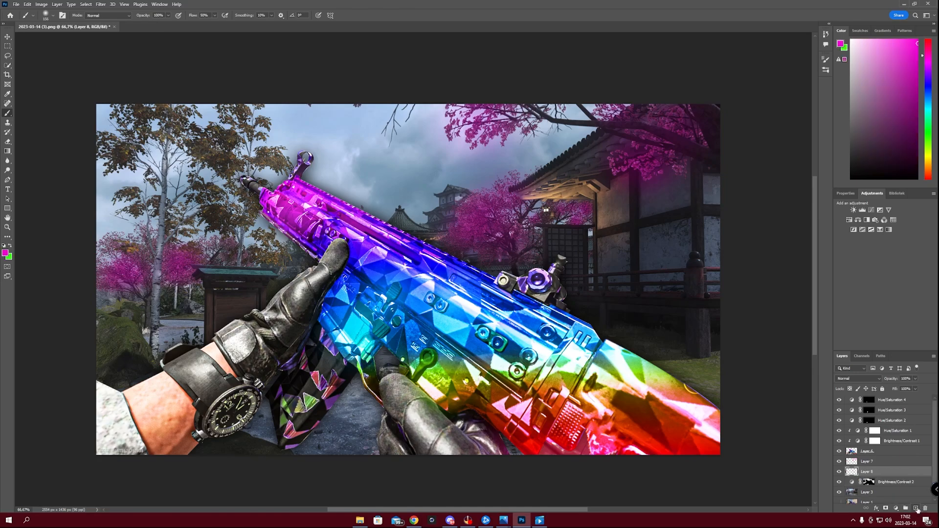
key(ctrl+z)
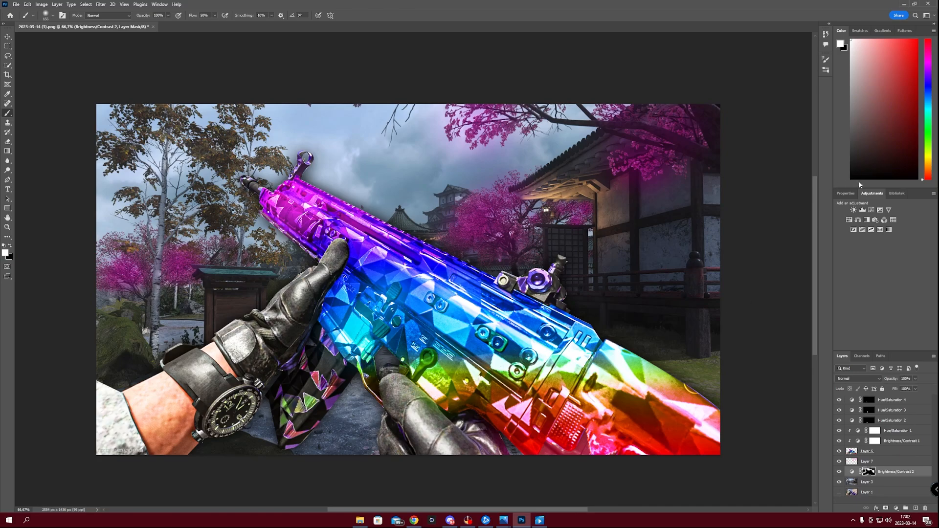
click(849, 220)
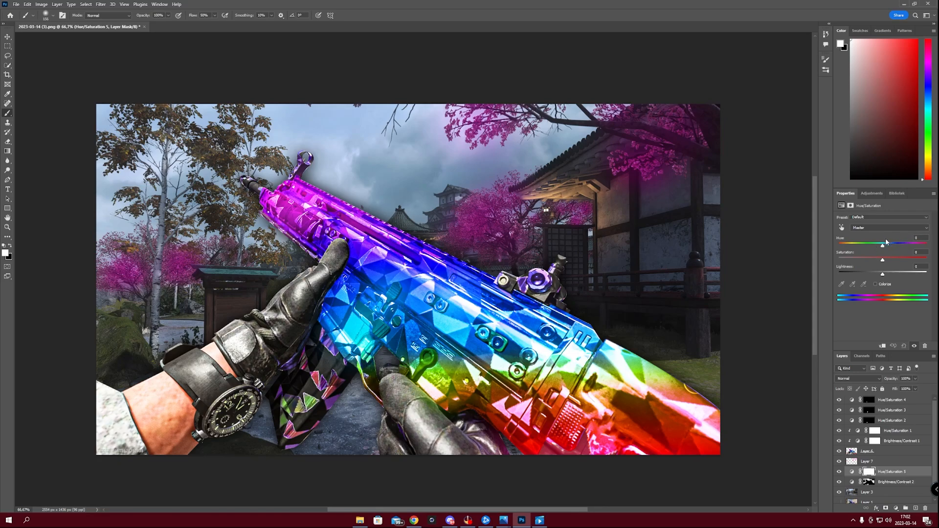
drag(888, 246, 908, 243)
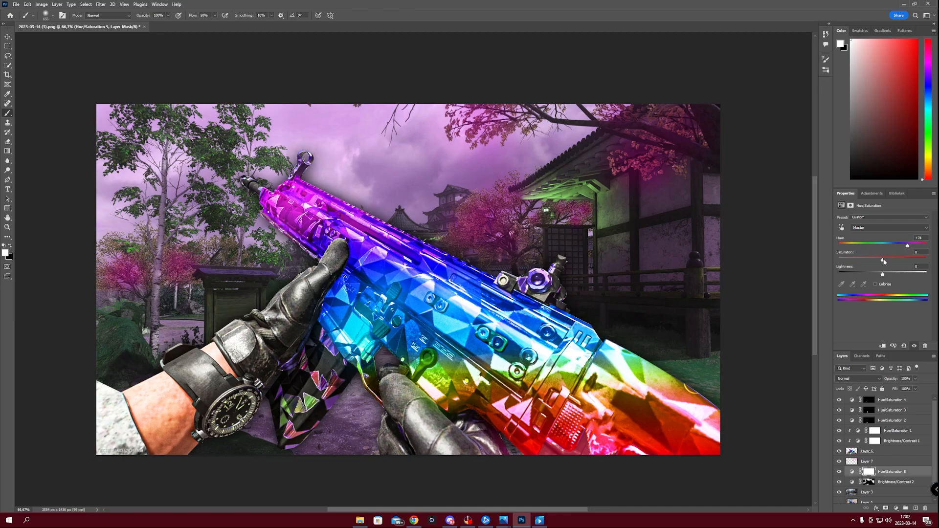
drag(872, 262, 902, 259)
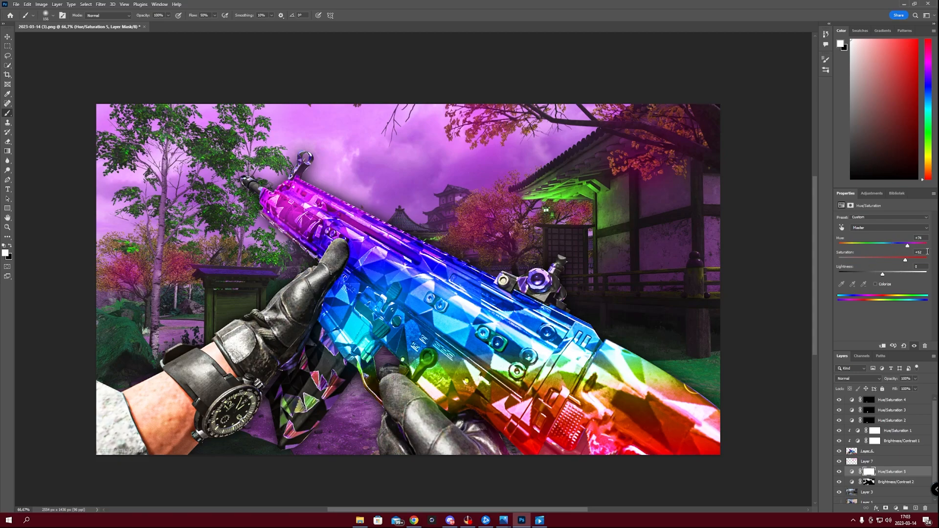
- Invert the Hue/Saturation 5 mask to black and paint white over the foliage beside the rifle's muzzle with a smaller brush
click(868, 472)
key(ctrl+i)
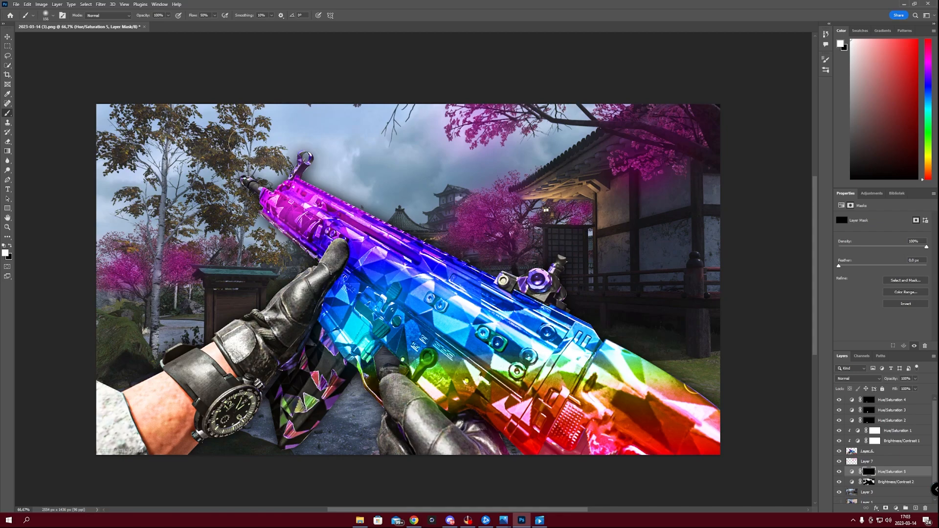
mouse_move(219, 139)
mouse_down()
mouse_move(204, 149)
mouse_move(240, 165)
mouse_move(238, 99)
mouse_move(232, 113)
mouse_move(249, 135)
mouse_up()
key(bracketleft)
key(bracketleft)
key(bracketleft)
scroll(244, 115, up, 5)
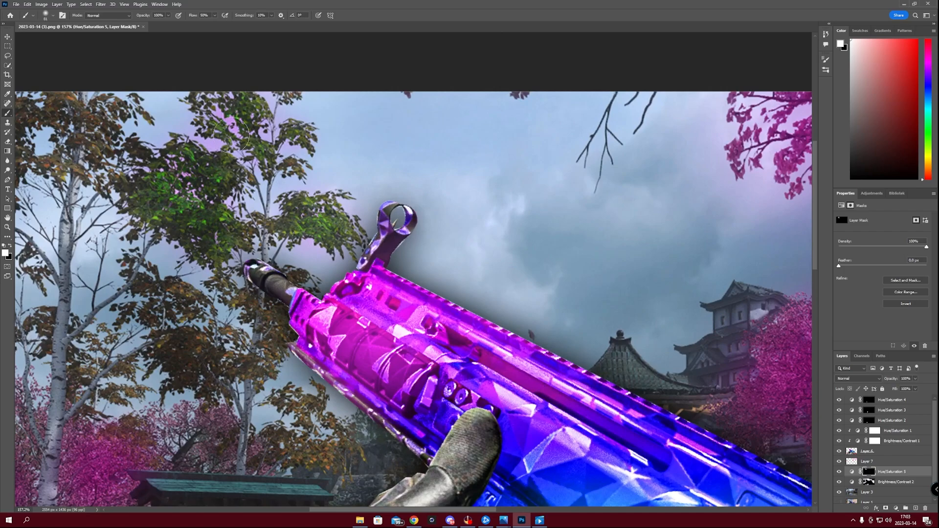
scroll(231, 134, down, 5)
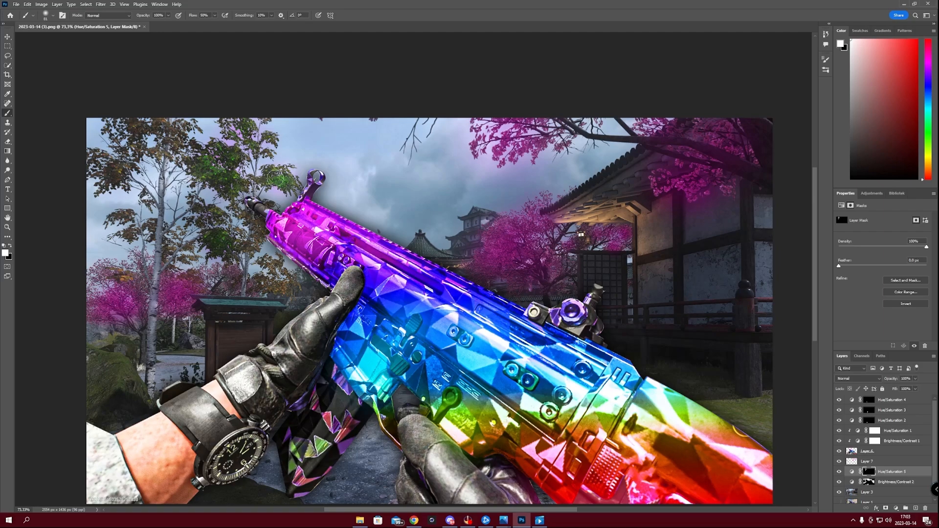
- Paint white on the Hue/Saturation 5 mask over the birch tree's leaves at the picture's left edge, resizing the brush to fit
mouse_move(184, 147)
mouse_down()
mouse_move(156, 125)
mouse_move(120, 126)
mouse_up()
alt+right_click(173, 134)
alt+right_click(163, 132)
mouse_move(127, 165)
mouse_down()
mouse_move(115, 176)
mouse_move(104, 167)
mouse_move(118, 174)
mouse_up()
alt+right_click(120, 211)
- Compare the picture with and without Layer 7, then erase stray magenta from that layer in the sky above the rifle
mouse_move(522, 522)
click(840, 462)
click(839, 461)
click(880, 463)
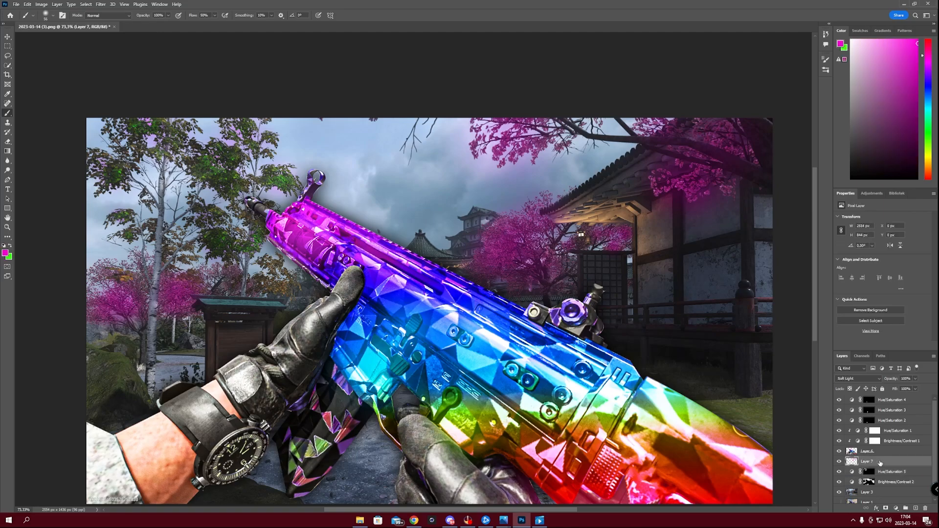
key(e)
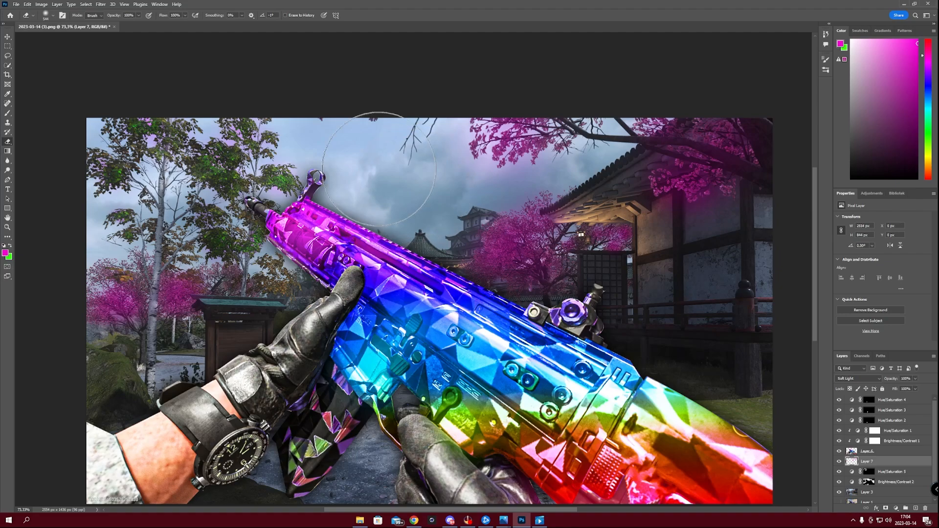
alt+right_click(433, 195)
drag(432, 193, 390, 189)
- Erase the Hue/Saturation 5 mask around the pink trees beside the birch trunk with a smaller eraser
click(895, 471)
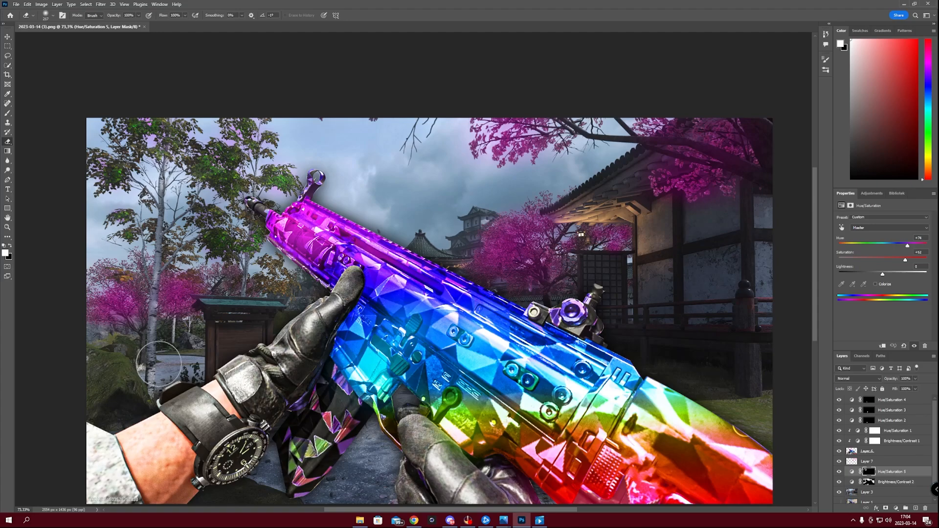
alt+drag(127, 383, 107, 371)
right_click(116, 379)
click(142, 296)
scroll(408, 389, down, 1)
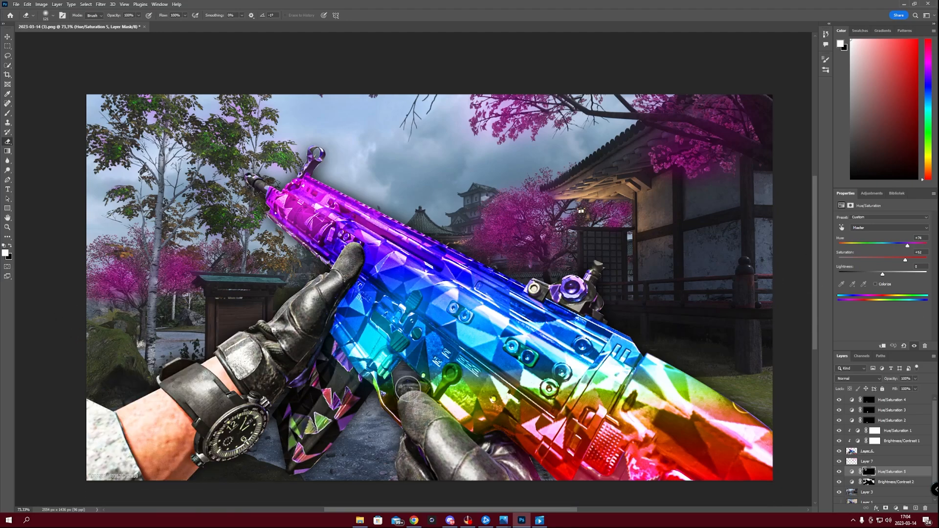
key(z)
scroll(422, 358, down, 3)
scroll(503, 351, up, 1)
key(e)
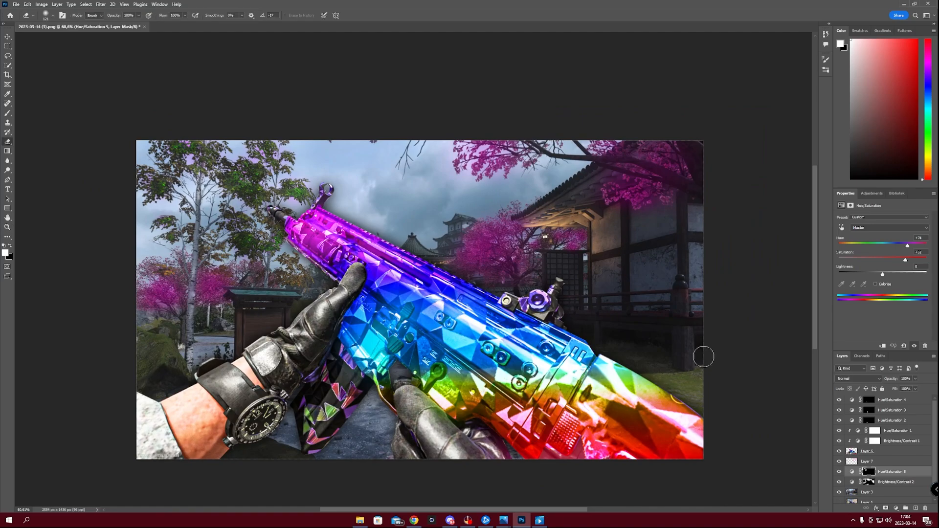
- Apply a Radial Blur to the Layer 3 background with amount 15, the Zoom method and Good quality
scroll(878, 460, down, 1)
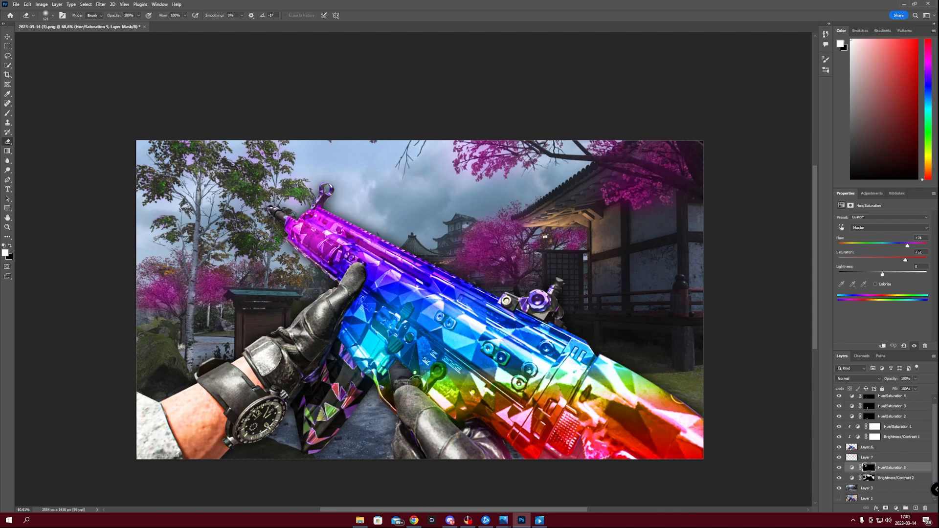
click(869, 491)
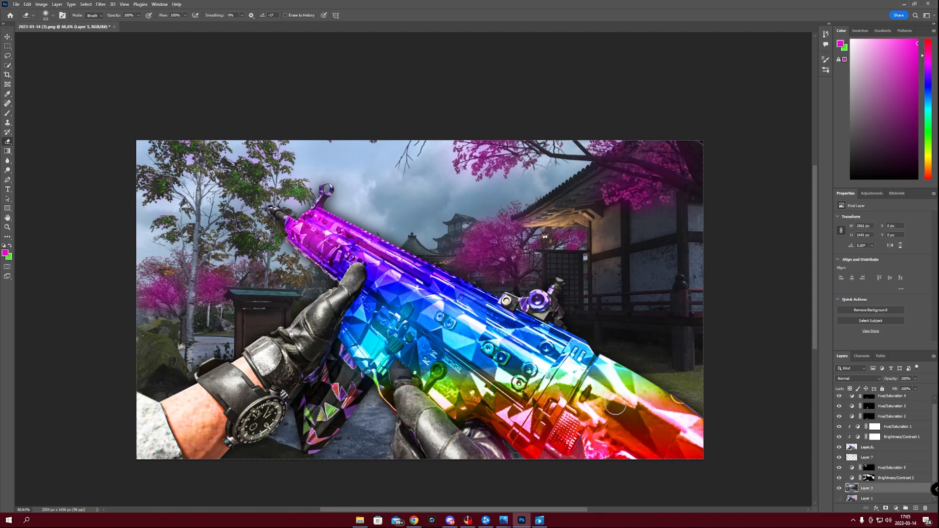
click(100, 4)
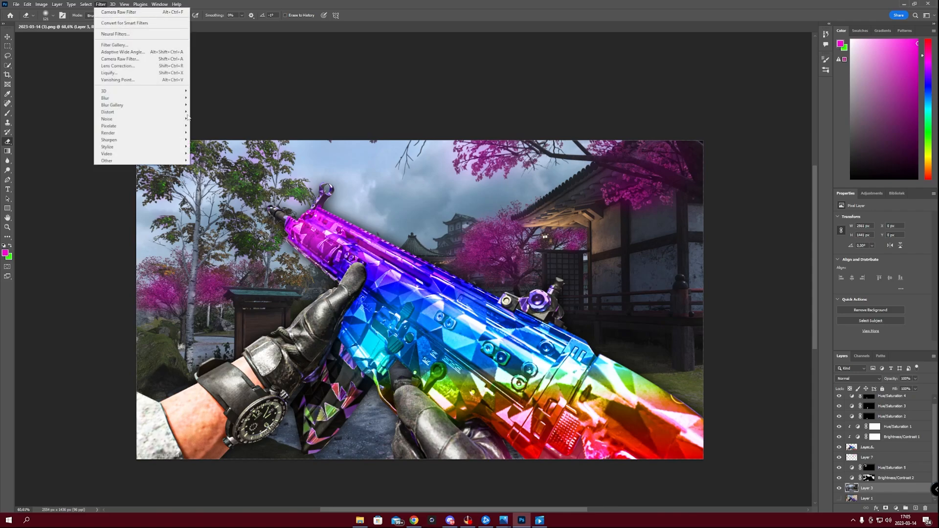
mouse_move(164, 98)
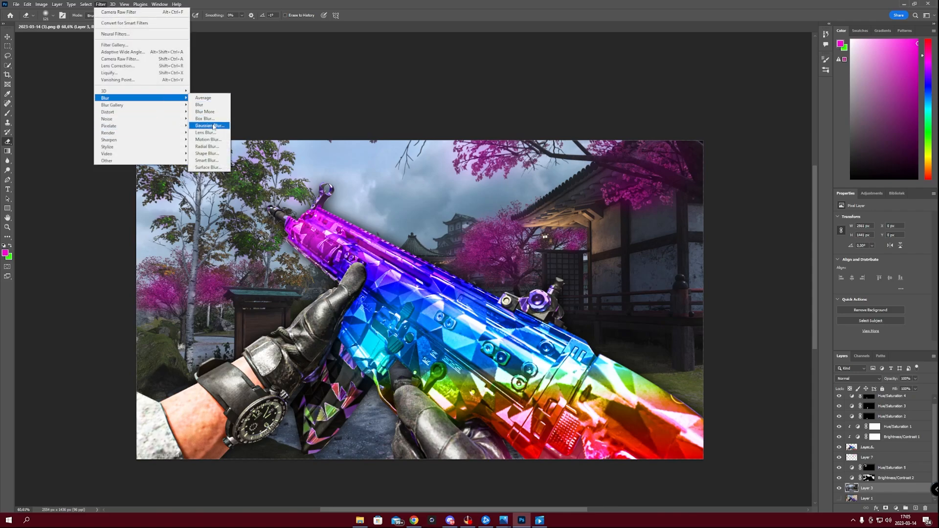
click(214, 146)
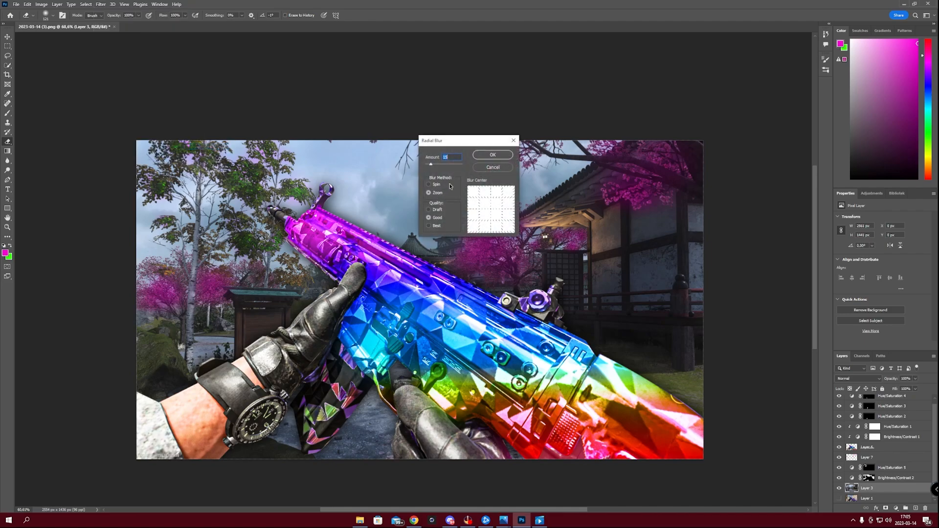
click(430, 185)
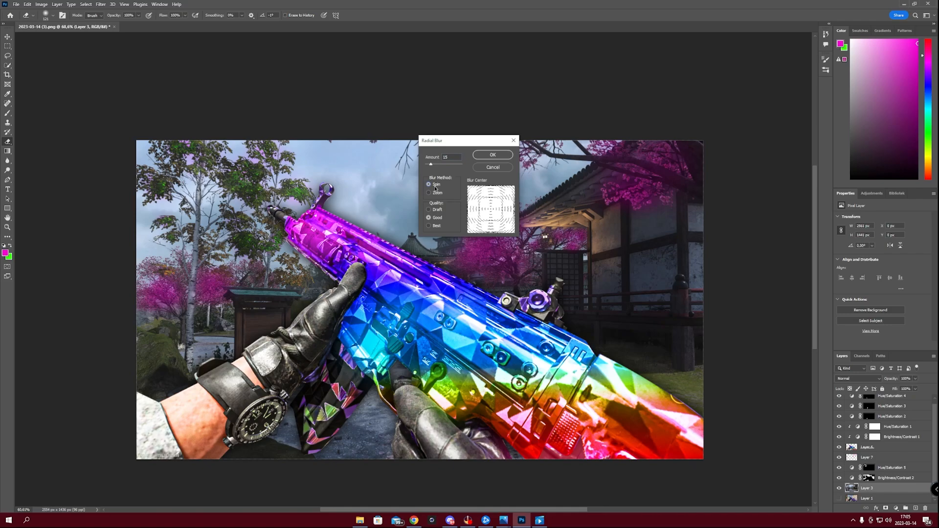
click(430, 193)
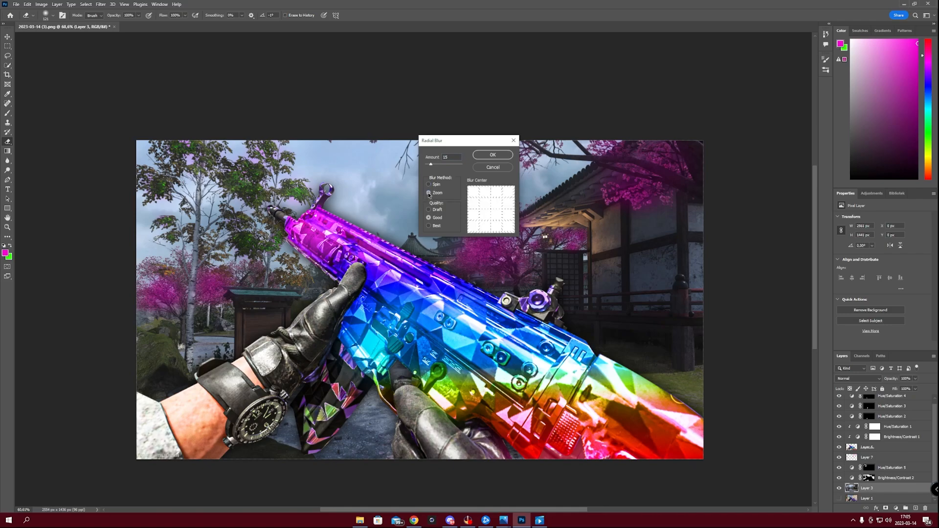
click(492, 155)
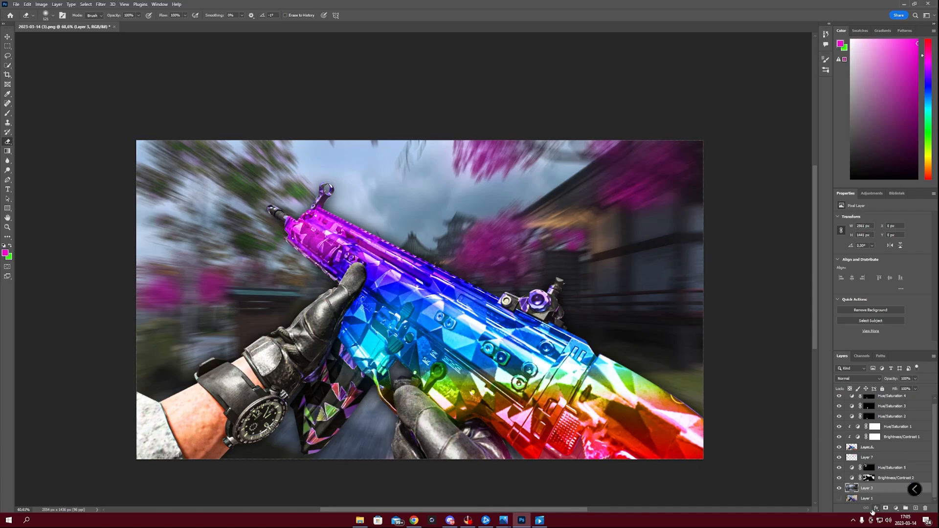
- Add a Brightness/Contrast adjustment above Layer 7, raising the brightness and setting the contrast to 29
click(903, 480)
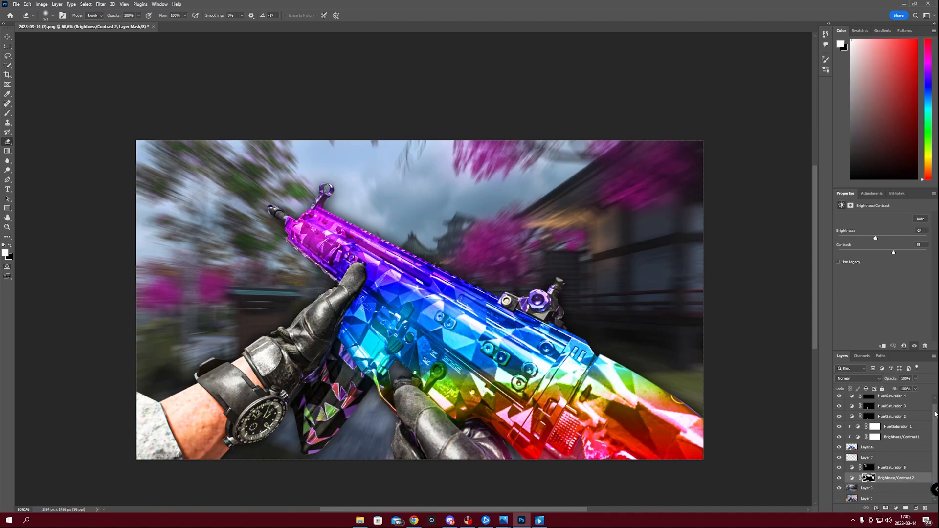
click(893, 468)
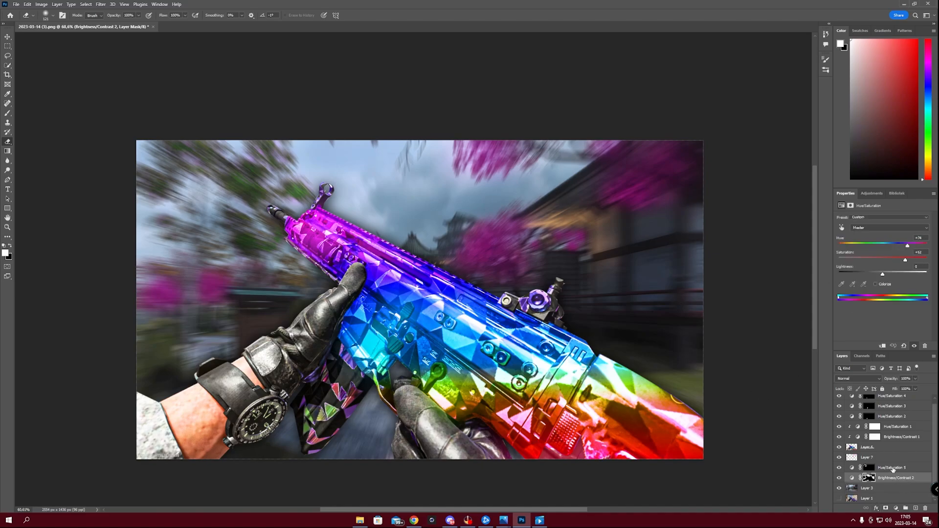
click(871, 194)
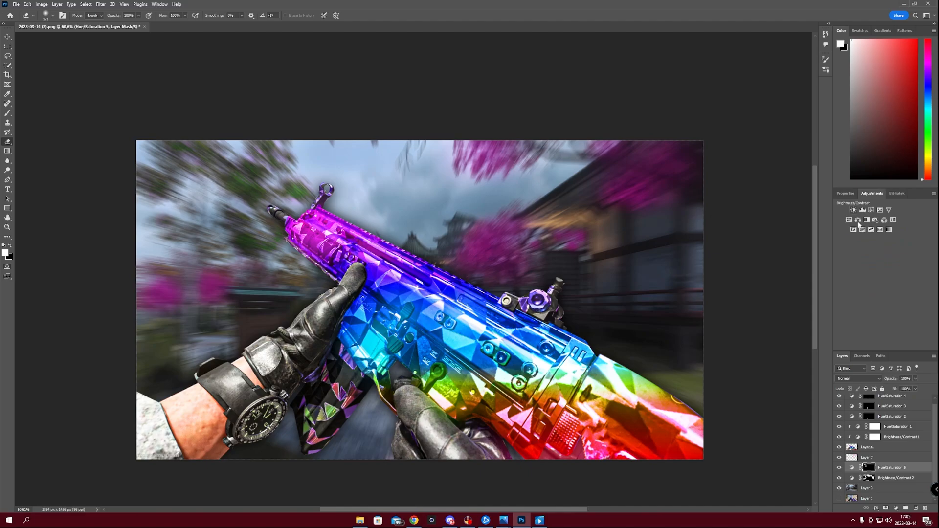
click(884, 458)
click(854, 211)
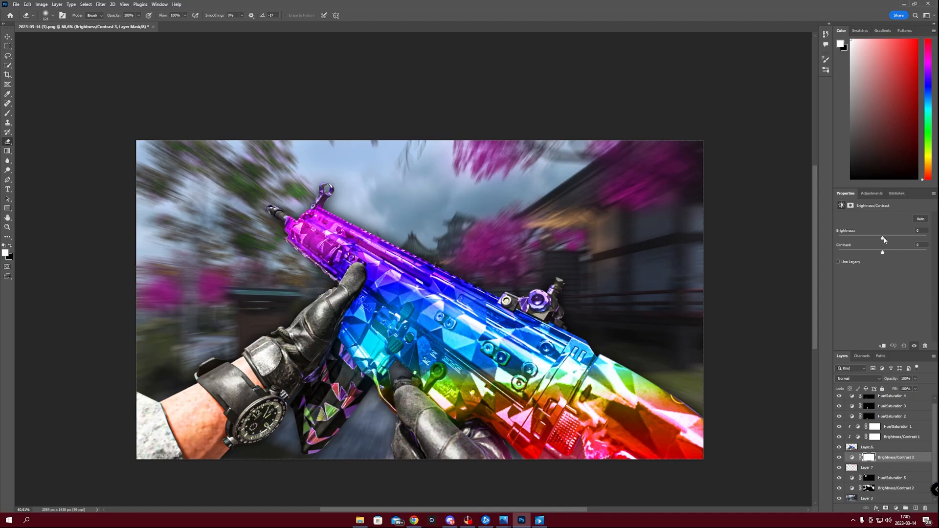
drag(883, 239, 896, 239)
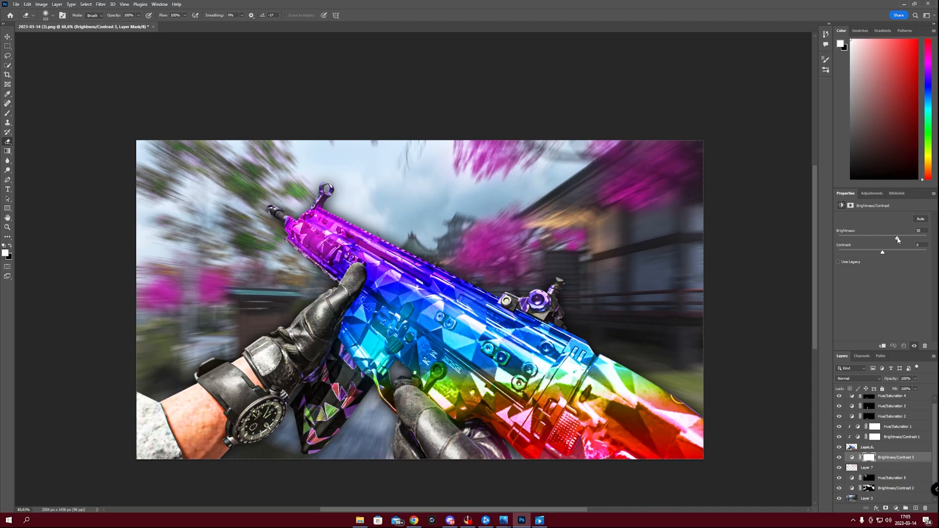
drag(884, 255, 890, 255)
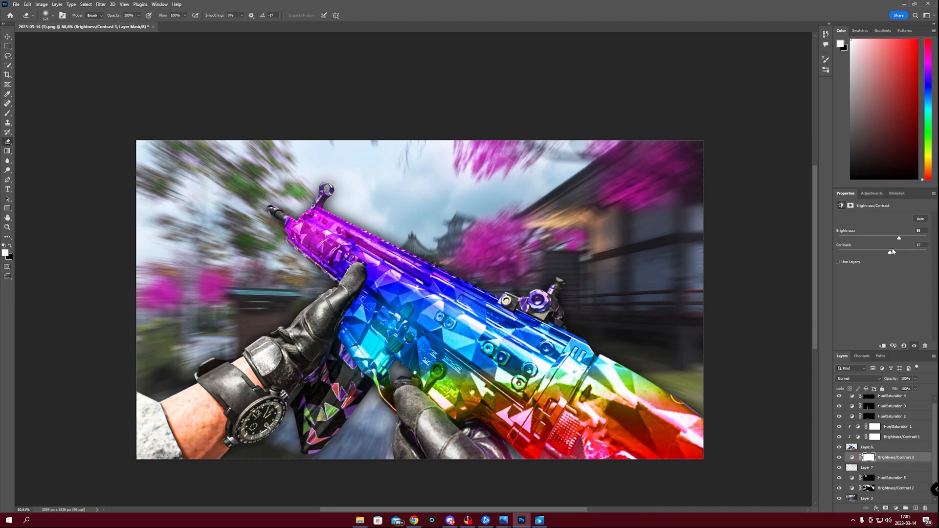
drag(890, 255, 894, 254)
- Add a Hue/Saturation adjustment above Brightness/Contrast 3 with saturation +42 and slightly reduced lightness
click(876, 195)
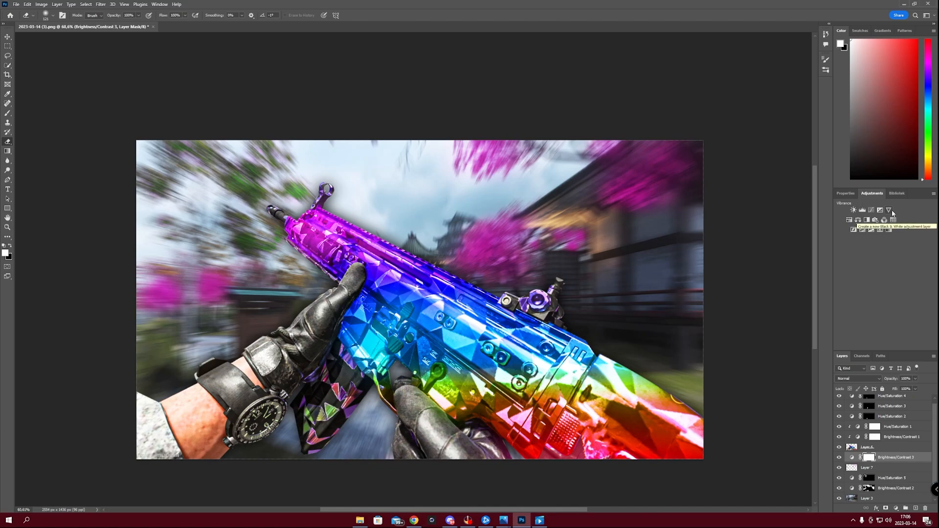
click(849, 221)
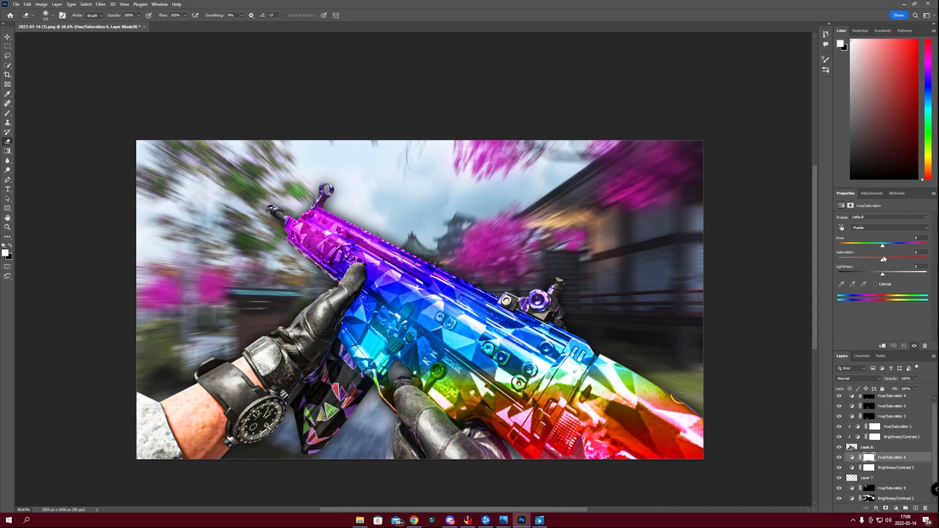
drag(884, 262, 895, 261)
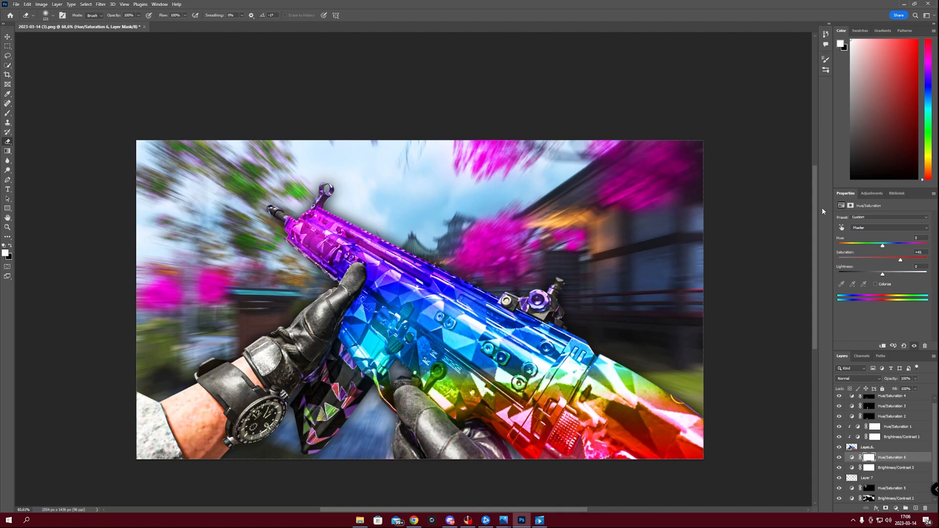
drag(880, 272, 883, 276)
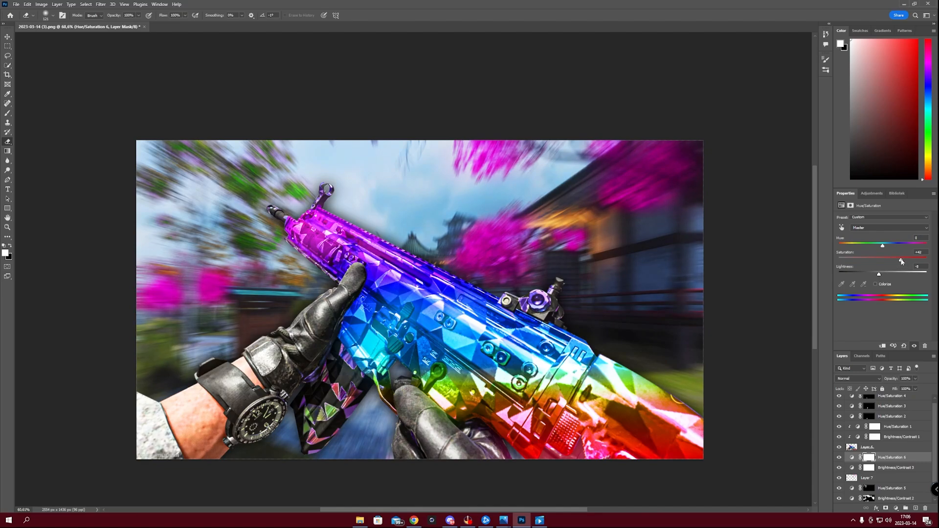
- Add a Vibrance adjustment above Hue/Saturation 6 with vibrance +6 and saturation +10
click(874, 195)
click(887, 210)
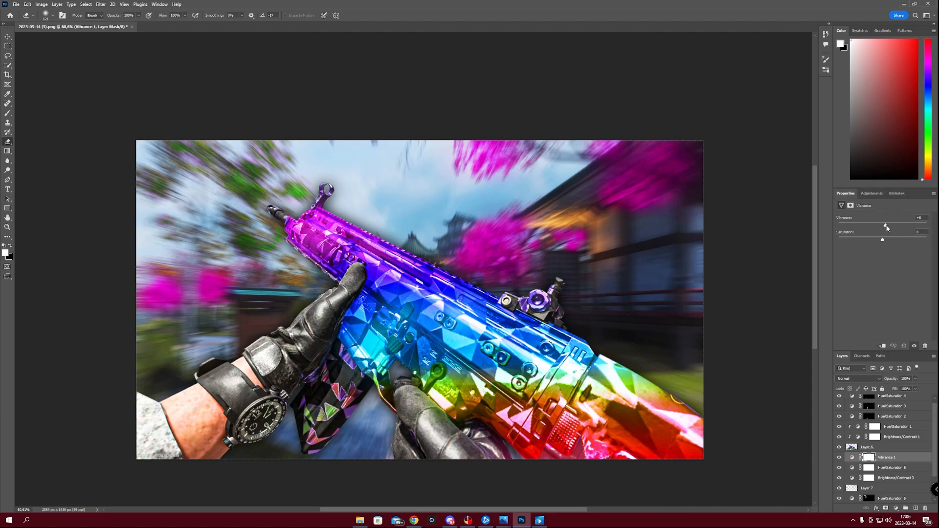
mouse_move(887, 228)
mouse_down()
mouse_move(876, 226)
mouse_move(895, 241)
mouse_up()
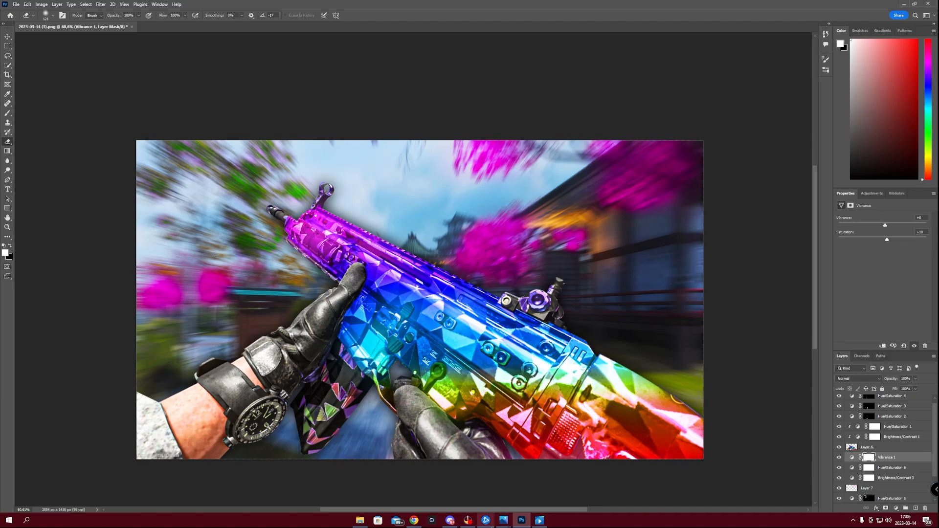
- Lower the brightness of the Brightness/Contrast 3 adjustment layer to 22
mouse_move(524, 522)
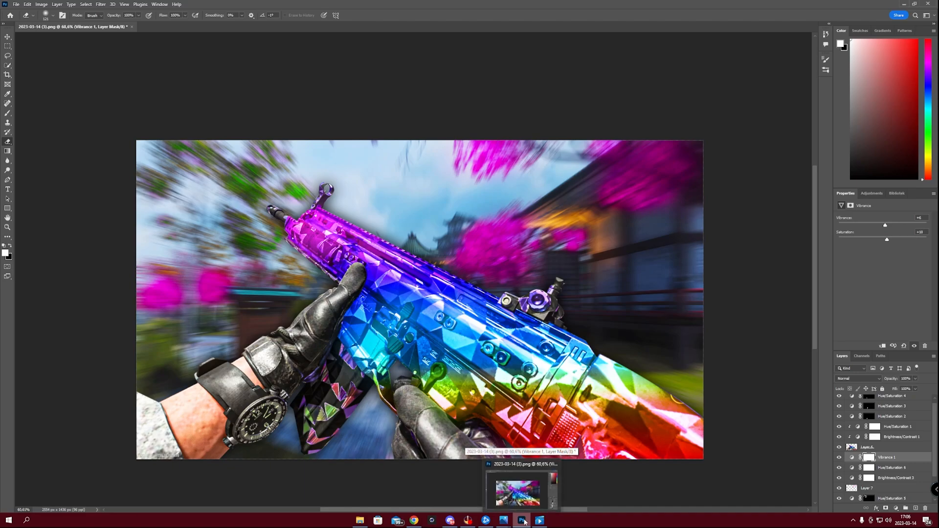
click(894, 479)
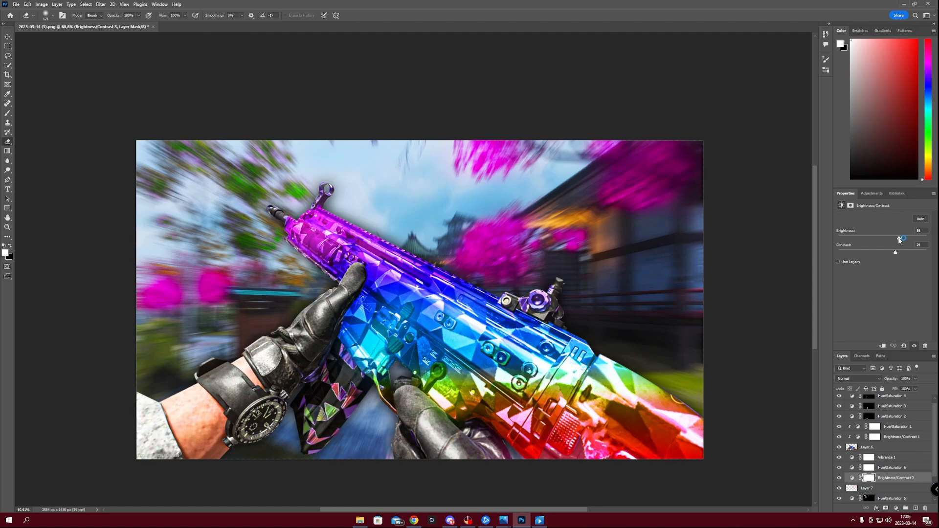
drag(899, 238, 893, 239)
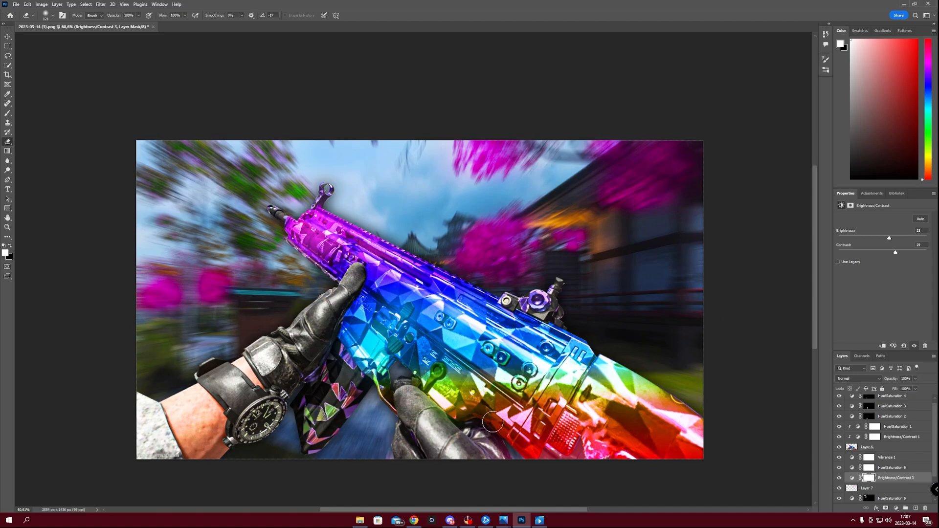
mouse_move(525, 524)
- Soften the sleeve and outer edges of the arm on Layer 6 with a large Blur tool brush at 50% strength
scroll(885, 445, up, 1)
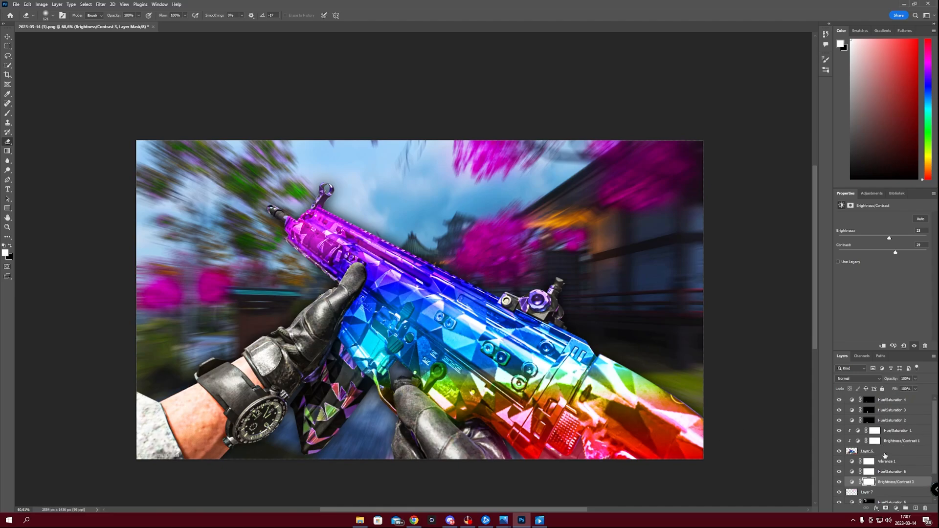
click(884, 452)
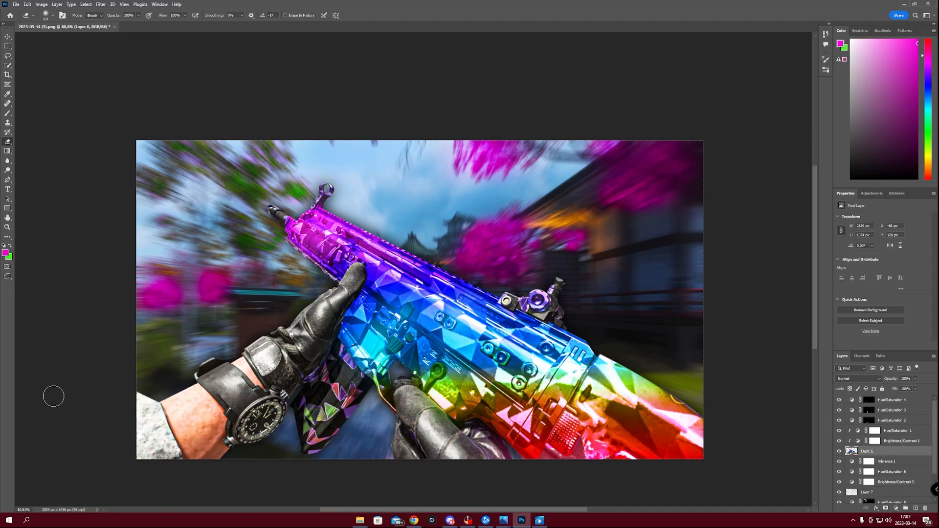
click(7, 161)
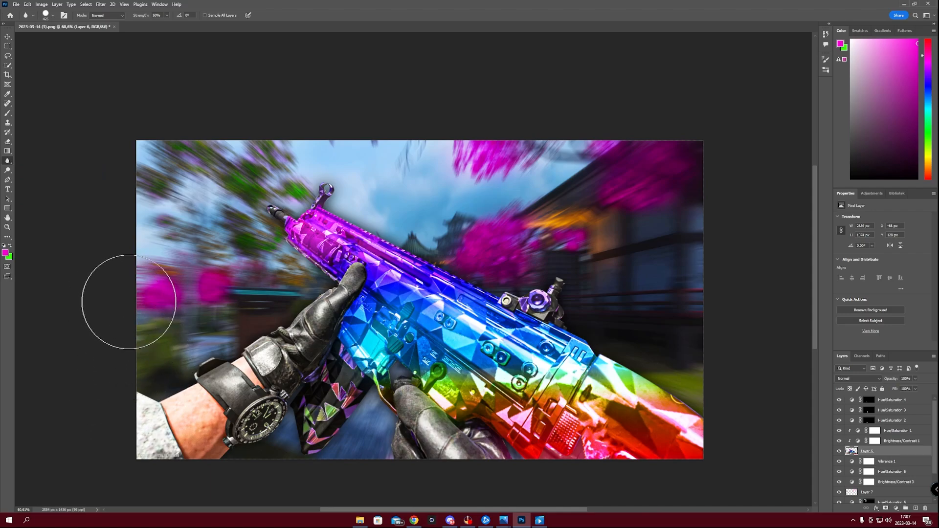
mouse_move(178, 296)
mouse_down()
mouse_move(171, 304)
mouse_move(198, 307)
mouse_up()
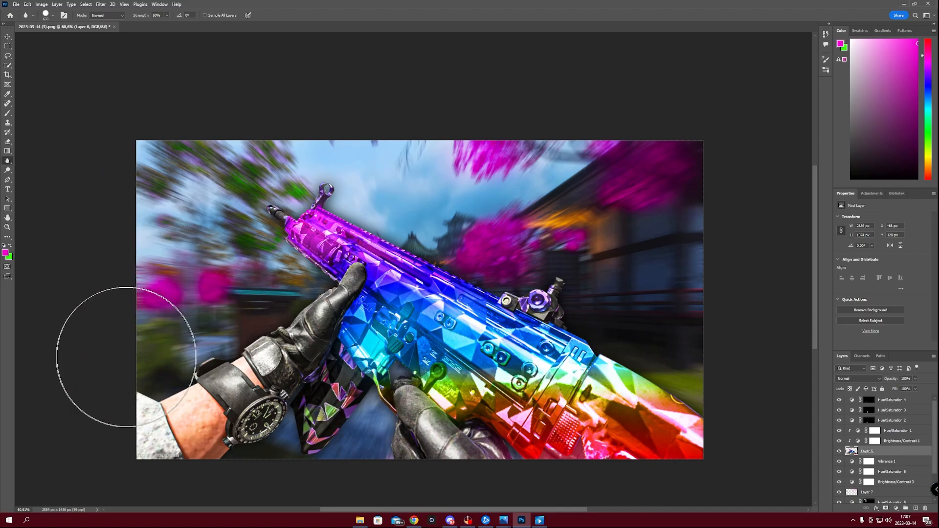
mouse_move(93, 396)
mouse_down()
mouse_move(94, 419)
mouse_move(83, 430)
mouse_move(84, 409)
mouse_move(88, 428)
mouse_move(115, 435)
mouse_move(114, 447)
mouse_up()
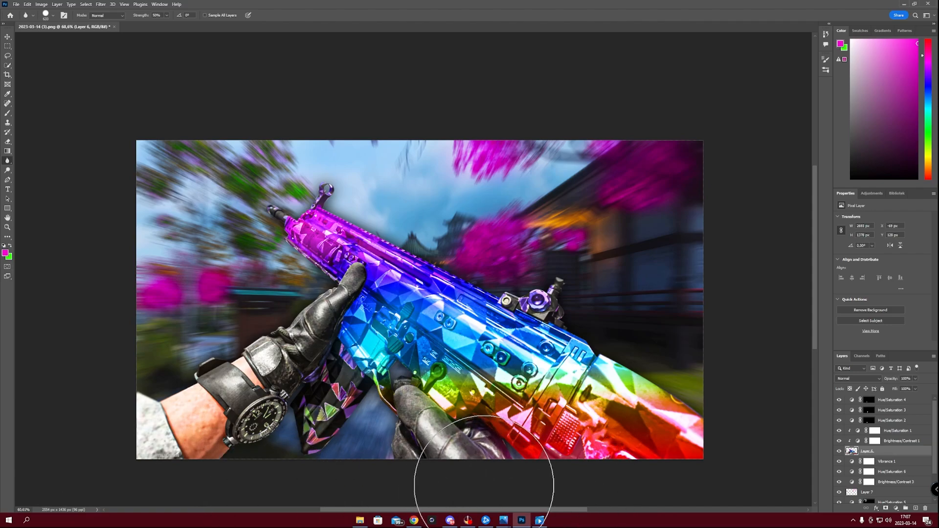
scroll(489, 469, down, 3)
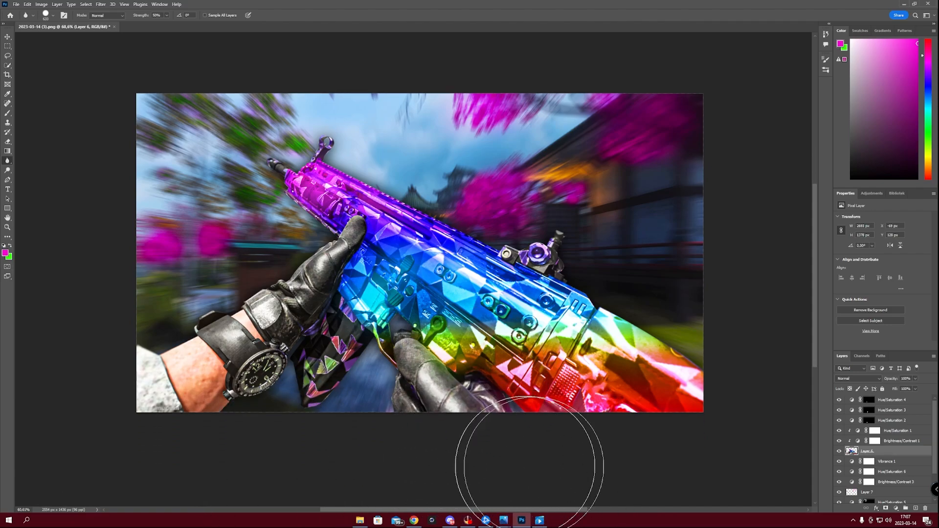
key(z)
mouse_move(141, 354)
mouse_down()
mouse_move(174, 363)
mouse_move(156, 358)
mouse_up()
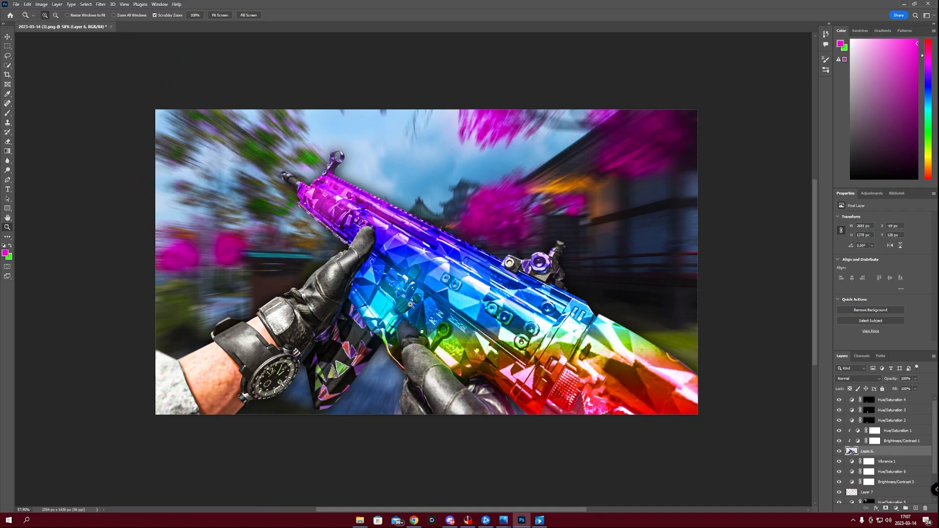
drag(815, 261, 814, 253)
scroll(505, 307, down, 4)
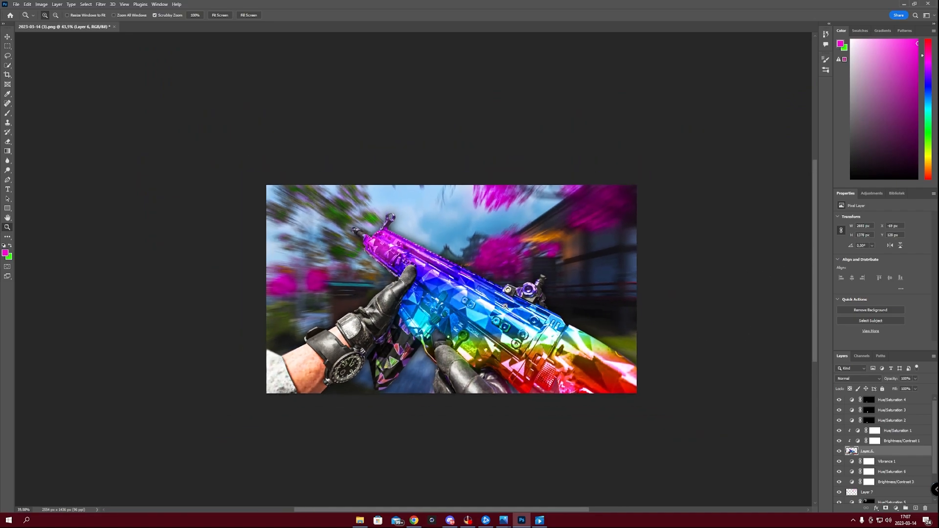
scroll(505, 307, down, 3)
key(r)
drag(480, 510, 486, 511)
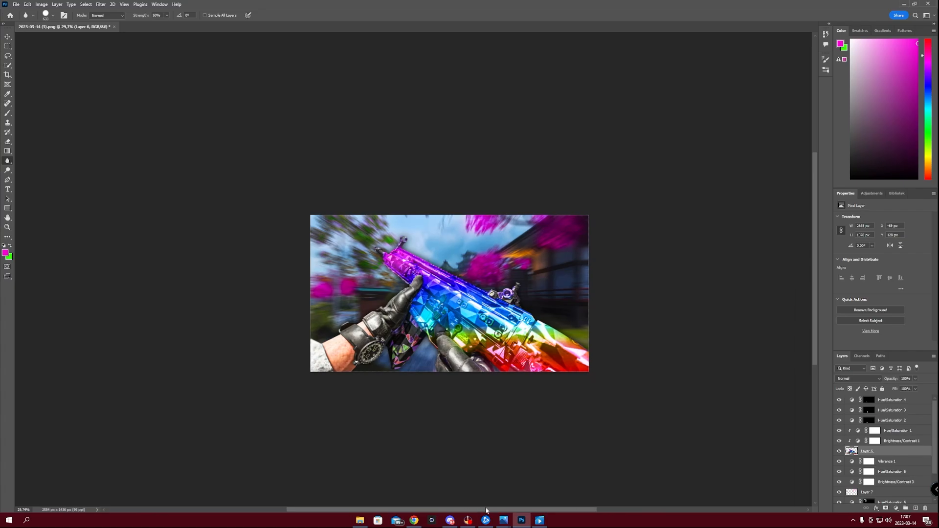
key(z)
scroll(570, 360, up, 4)
scroll(352, 341, down, 1)
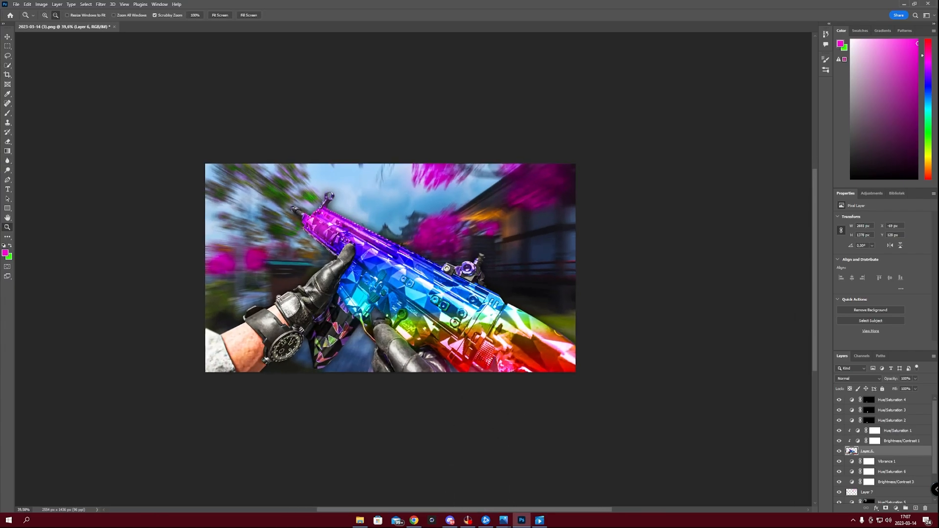
scroll(279, 298, up, 2)
key(r)
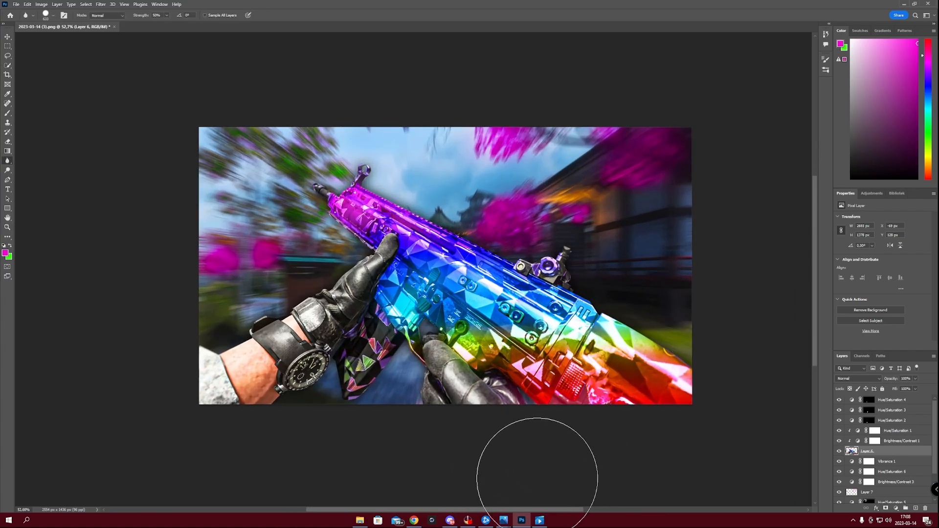
scroll(445, 294, right, 1)
key(z)
scroll(446, 286, up, 1)
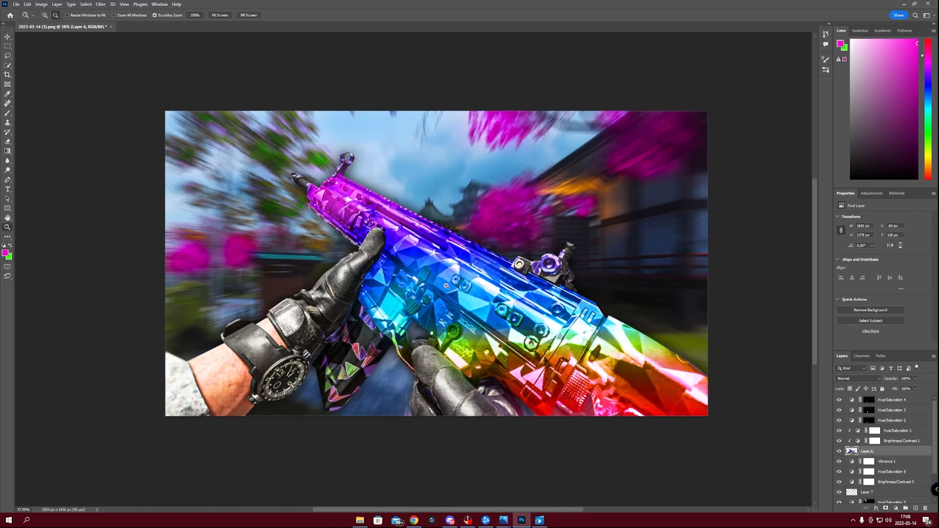
key(r)
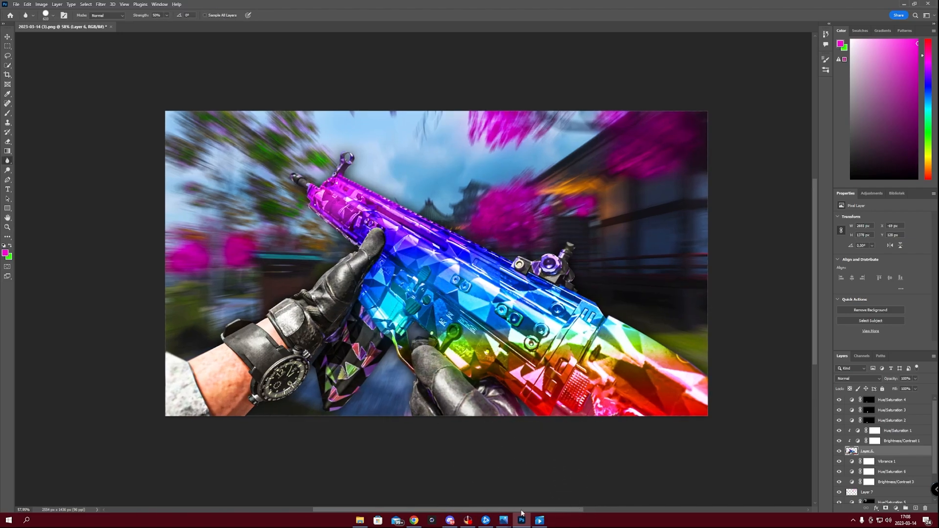
scroll(522, 511, right, 1)
scroll(528, 479, up, 1)
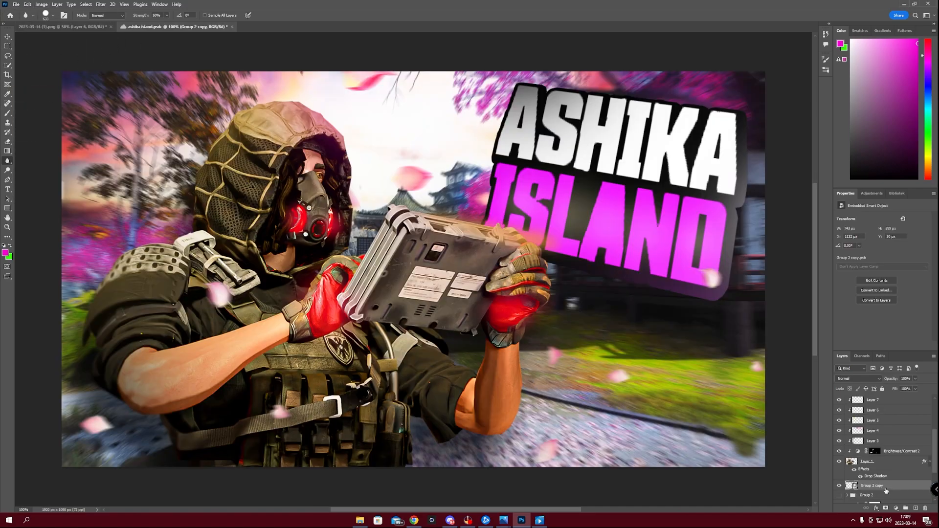
- Paste the Ashika Island title from the other document into the rifle image, above the Hue/Saturation 4 layer
click(92, 27)
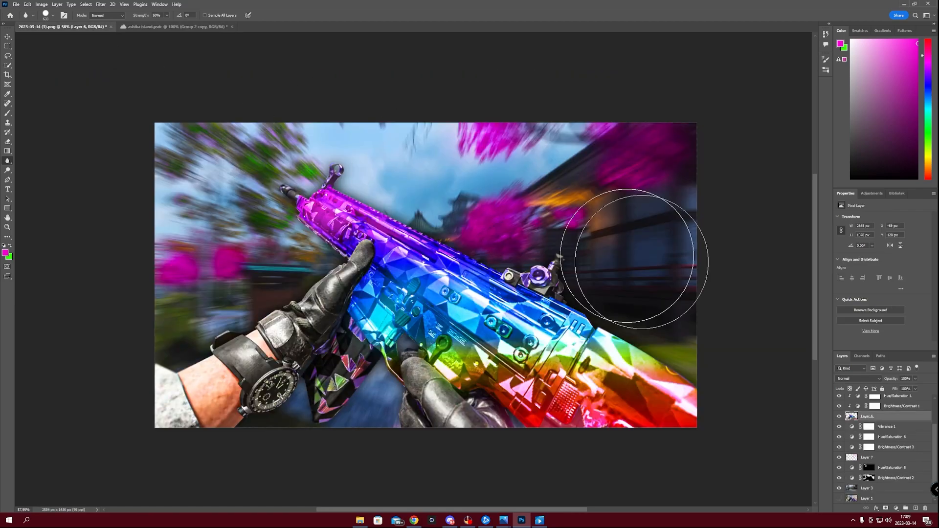
scroll(895, 419, up, 3)
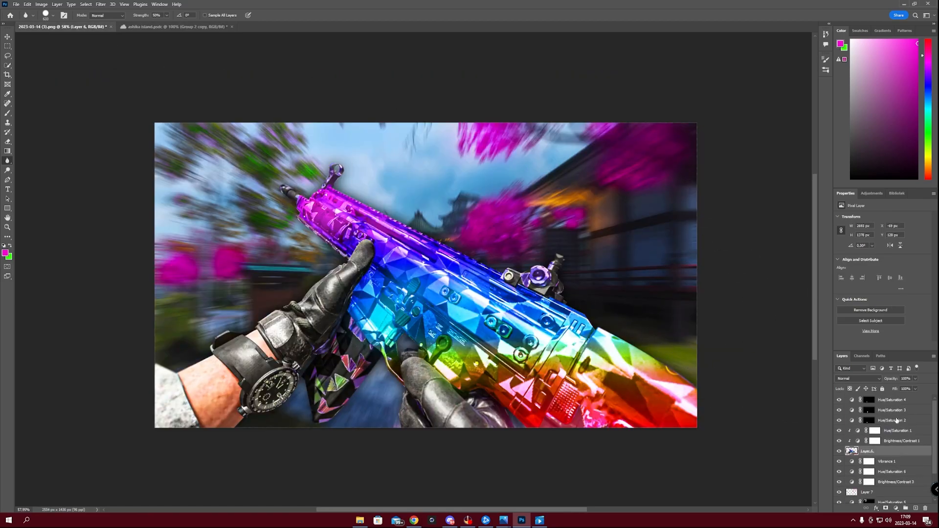
click(897, 401)
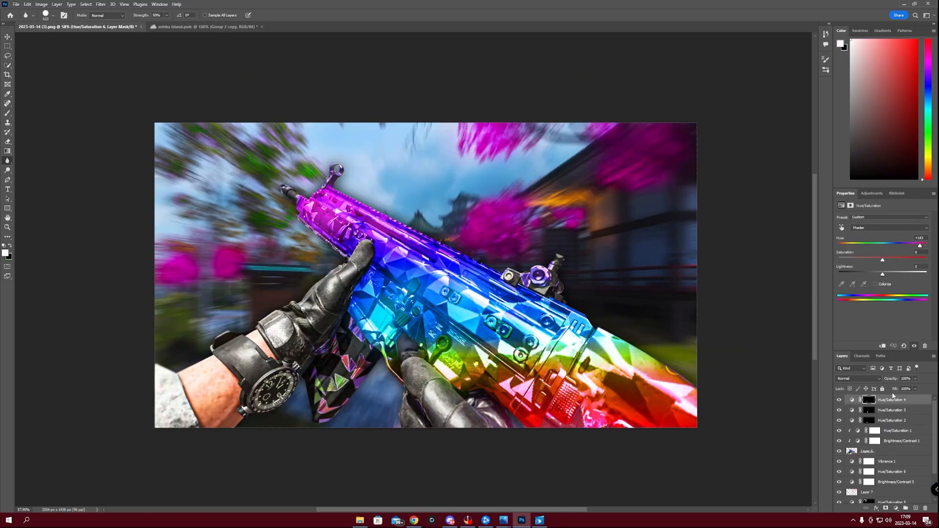
key(ctrl+v)
key(ctrl+t)
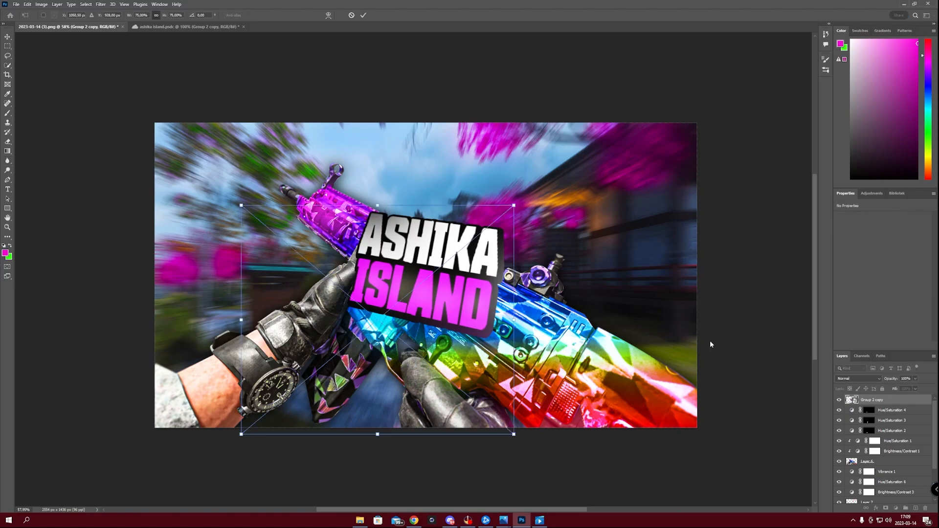
- Scale the Ashika Island title to about 83% and place it in the picture's upper-right corner, above the rifle's sight
drag(450, 283, 561, 236)
drag(620, 160, 634, 149)
drag(547, 217, 590, 192)
drag(676, 365, 691, 376)
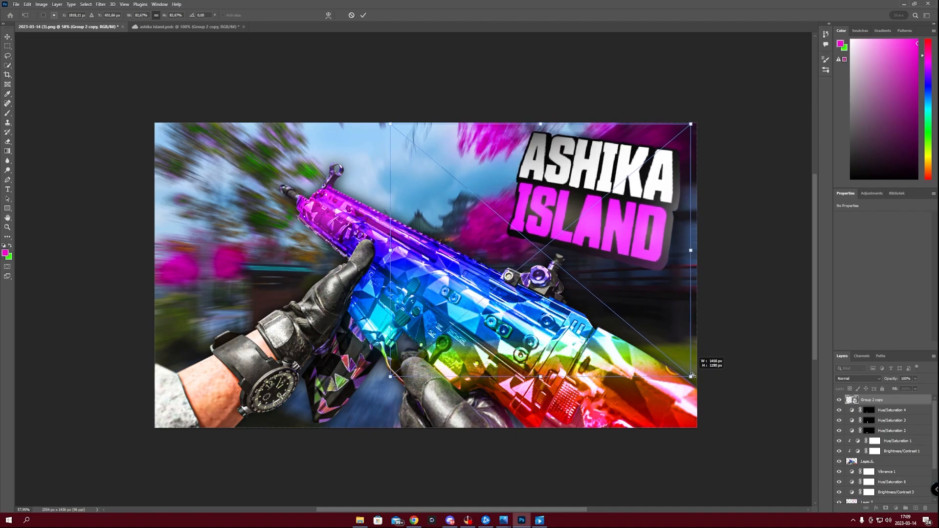
drag(641, 312, 640, 321)
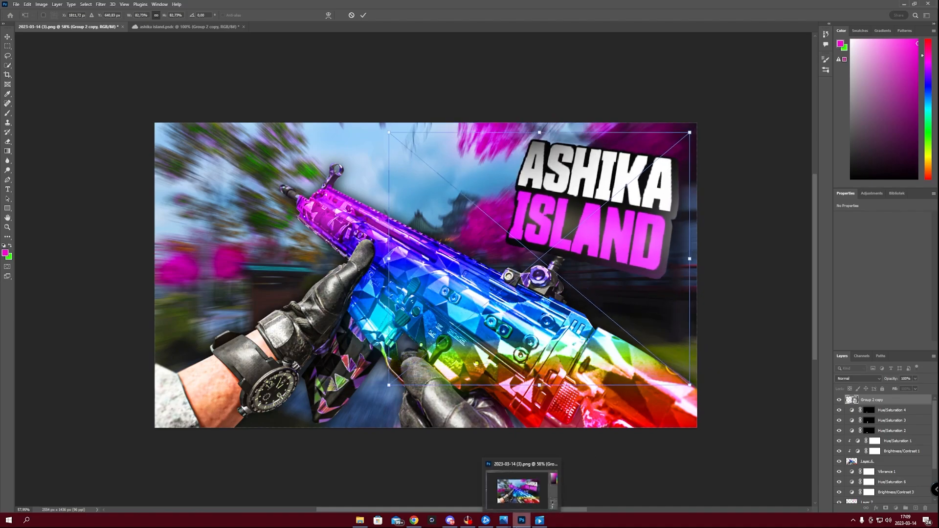
drag(603, 214, 594, 209)
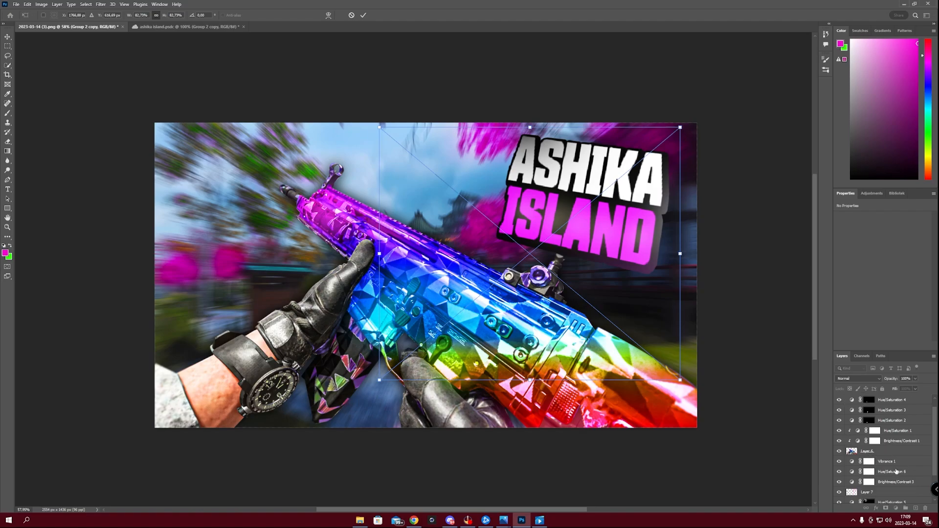
- Move Layer 6 and its adjustment layers up to Hue/Saturation 4 leftward, enlarge them to about 110% and rotate them about 2° clockwise
click(886, 462)
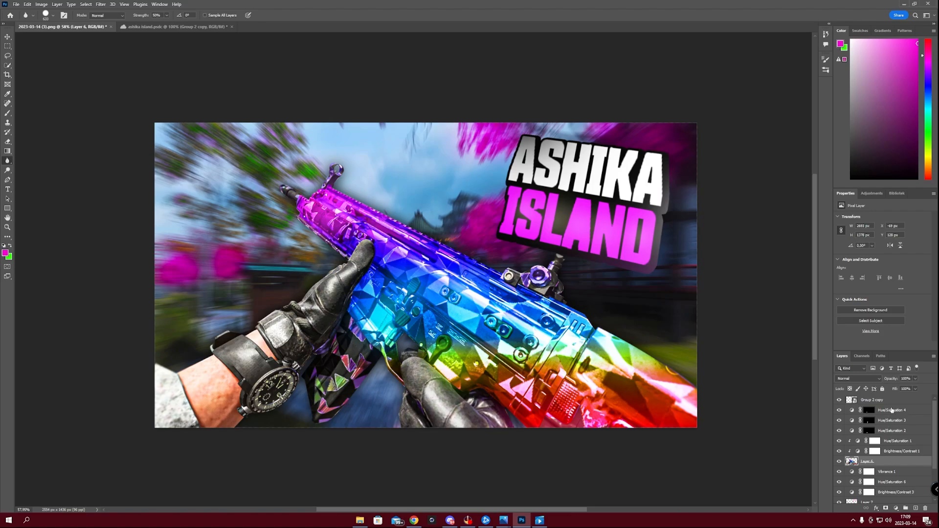
shift+click(892, 410)
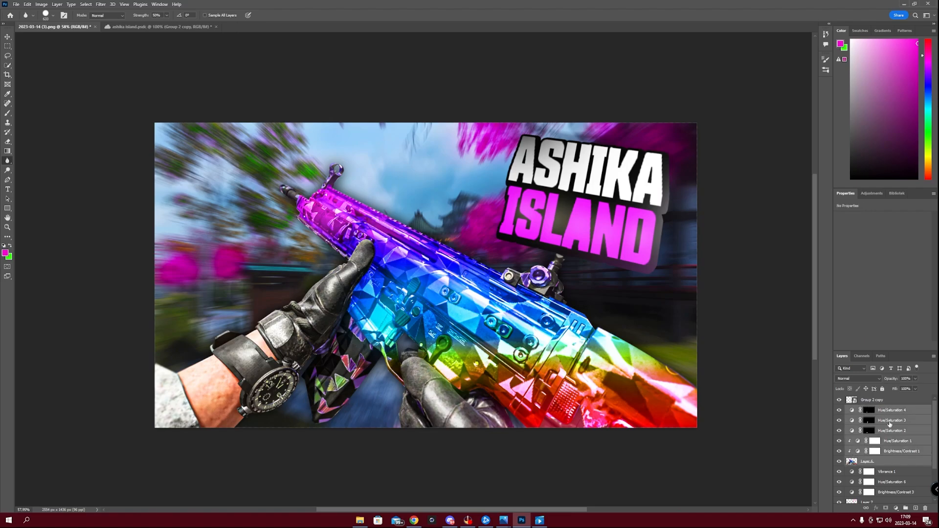
key(ctrl+t)
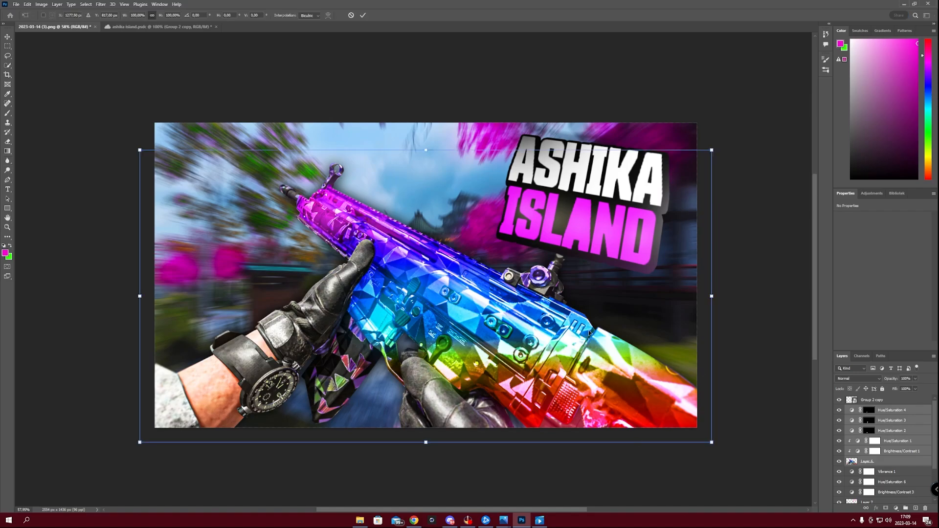
drag(573, 339, 536, 341)
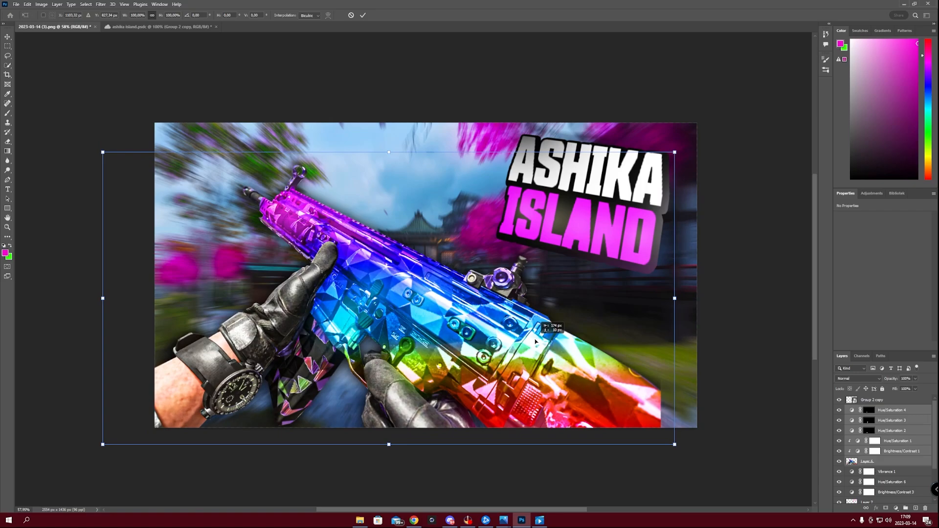
drag(535, 342, 533, 341)
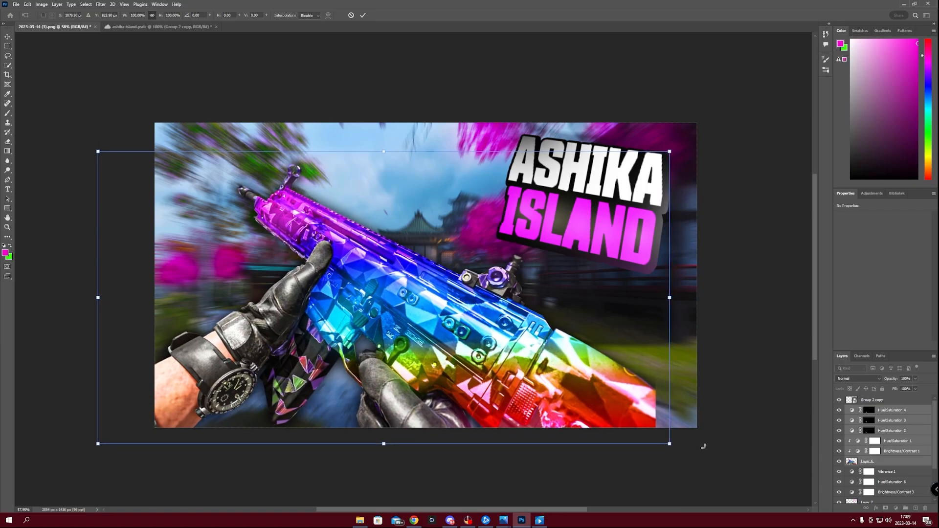
drag(683, 451, 719, 493)
drag(649, 447, 606, 420)
drag(652, 387, 687, 392)
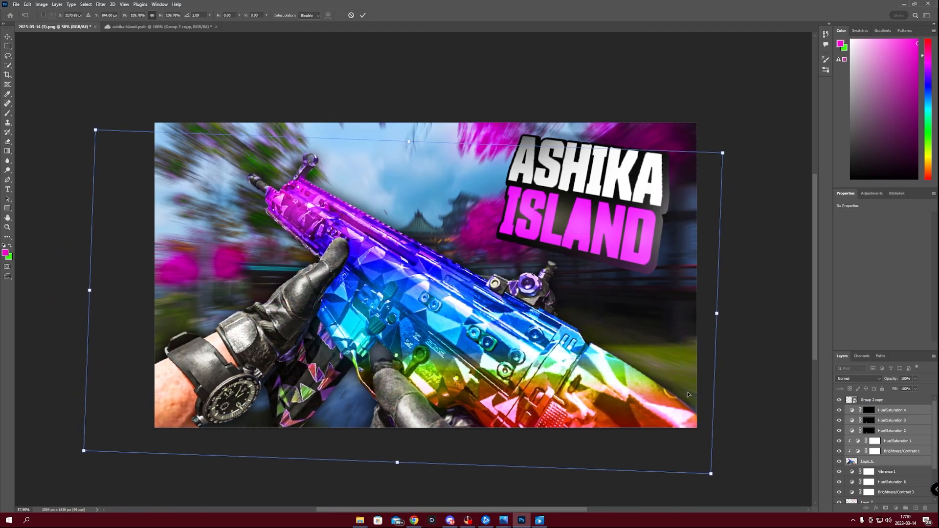
key(Return)
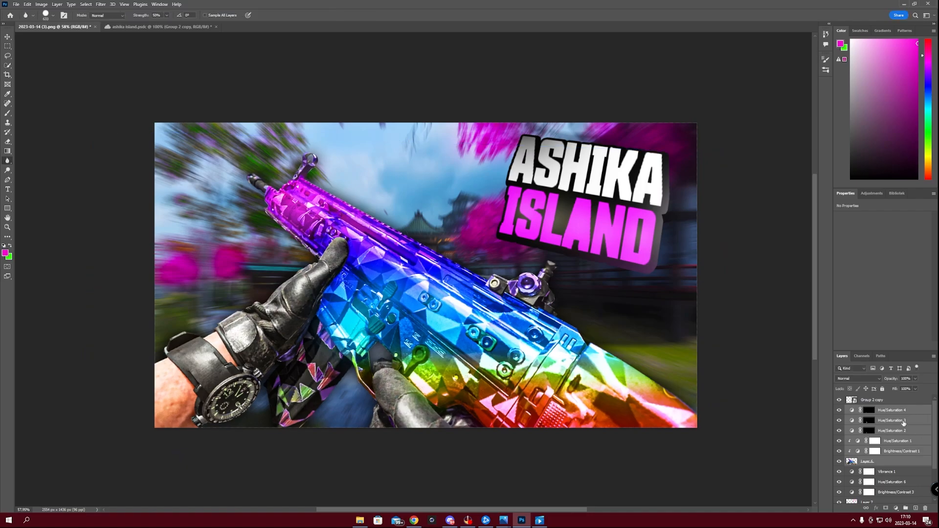
- Enlarge the Ashika Island title slightly and nudge it upward in the picture's upper-right corner
click(886, 399)
key(ctrl+t)
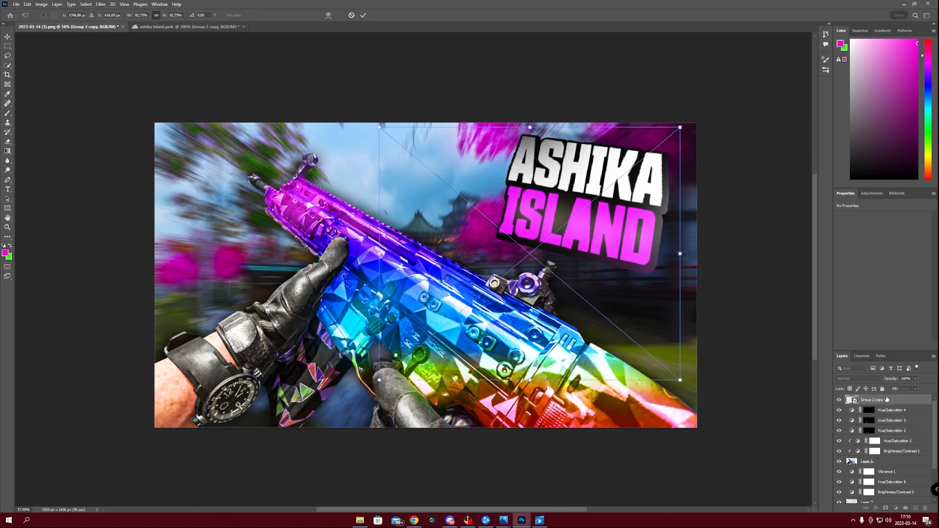
mouse_move(670, 384)
mouse_down()
mouse_move(685, 384)
mouse_move(650, 318)
mouse_move(685, 384)
mouse_up()
drag(662, 350, 663, 346)
key(Return)
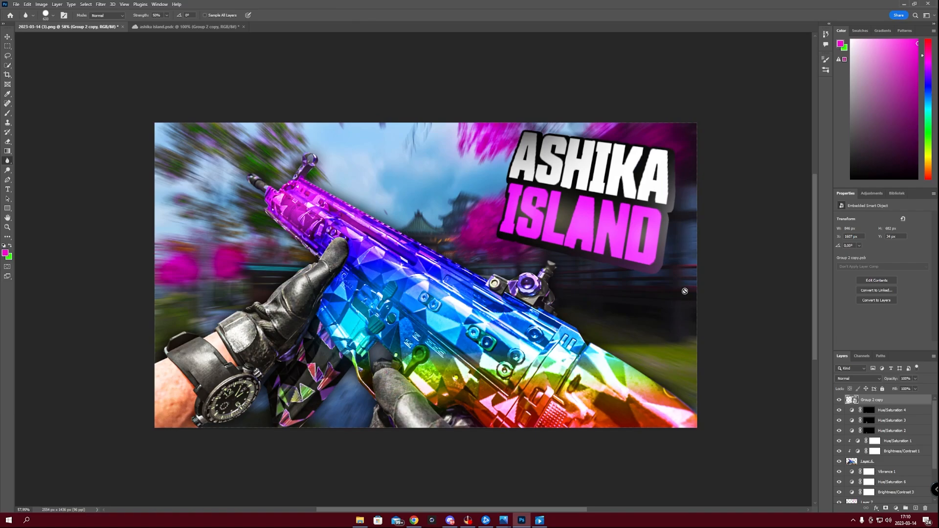
- Switch to the Chrome browser and search Google Images for "red sparks black background"
mouse_move(520, 522)
click(414, 482)
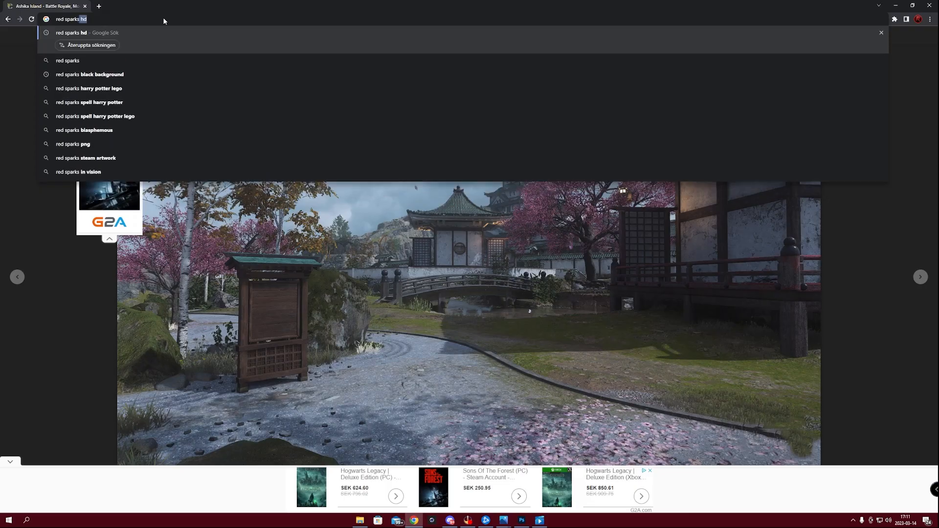
key(Down)
key(Down)
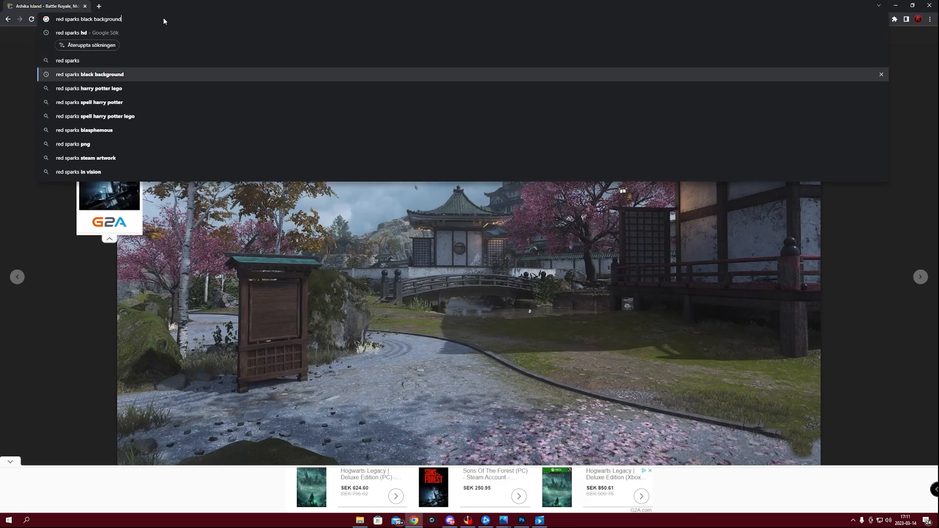
key(Return)
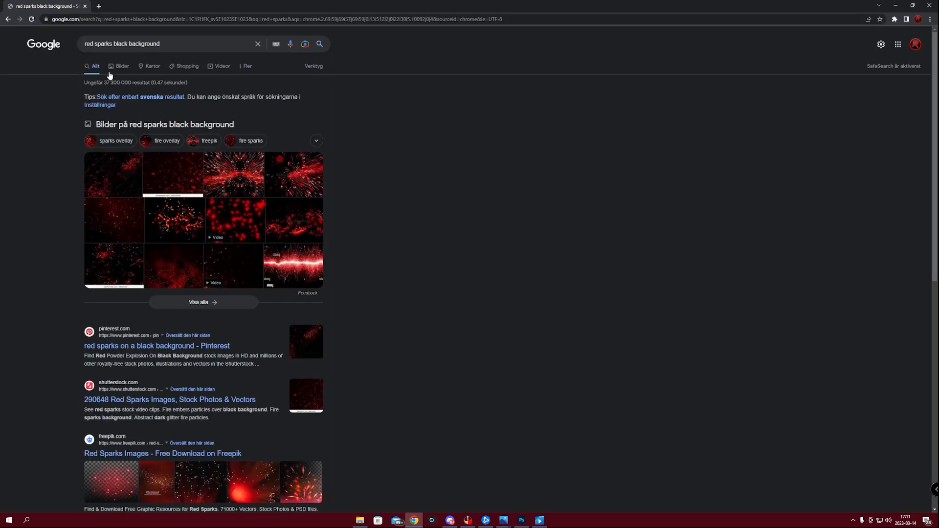
click(113, 68)
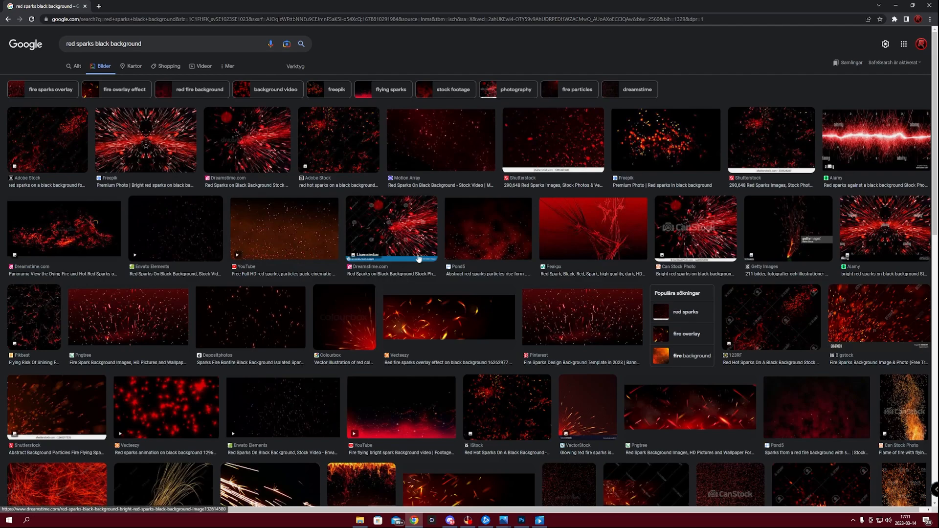
- Browse the image results and copy the Depositphotos "Sparks Fire Bonfire Black Background" picture
click(194, 235)
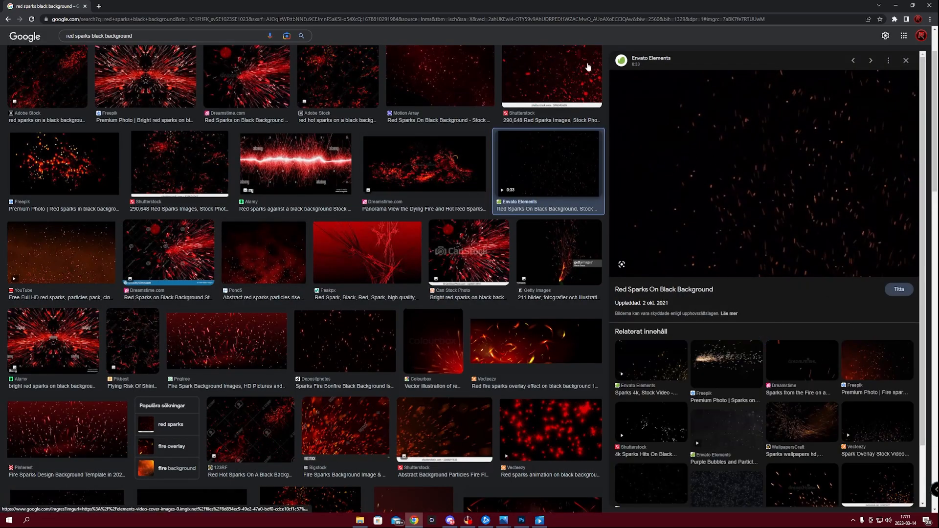
scroll(392, 197, up, 2)
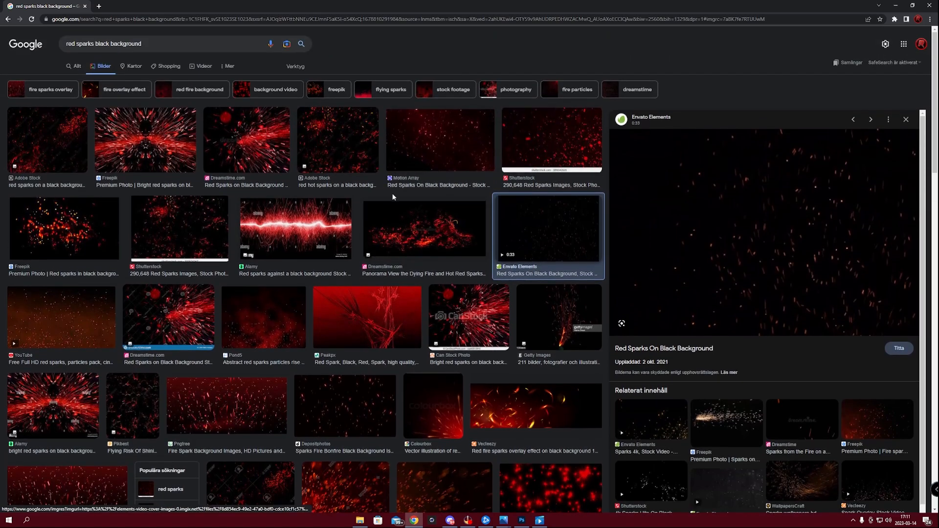
scroll(392, 197, down, 2)
click(353, 329)
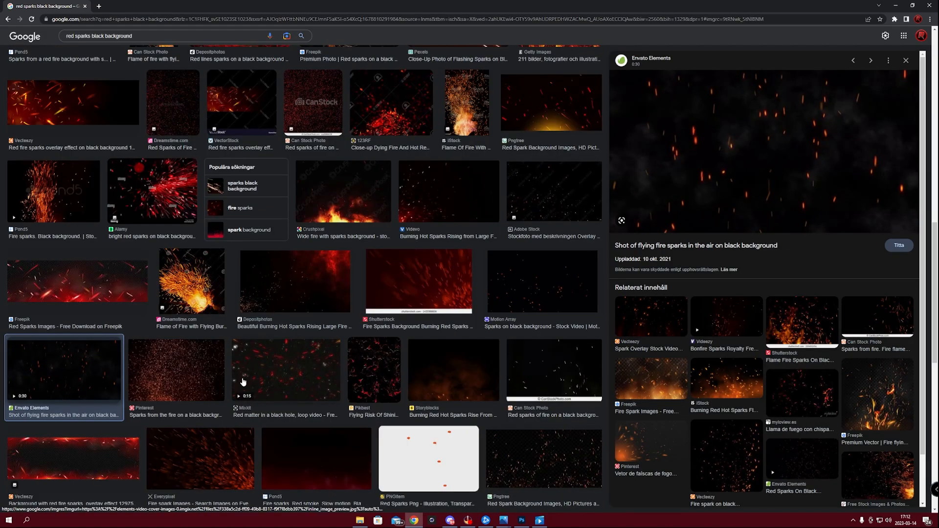
scroll(245, 379, down, 2)
scroll(262, 375, down, 15)
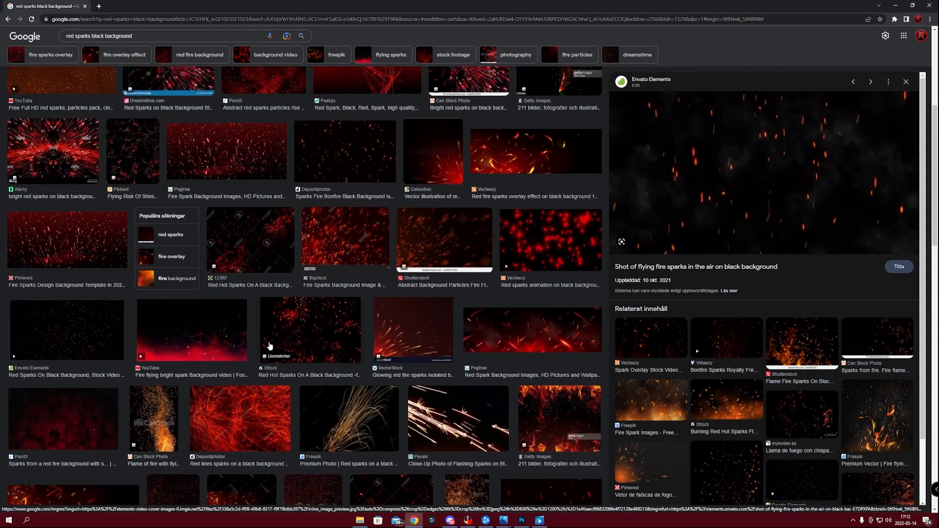
scroll(269, 318, up, 3)
click(351, 301)
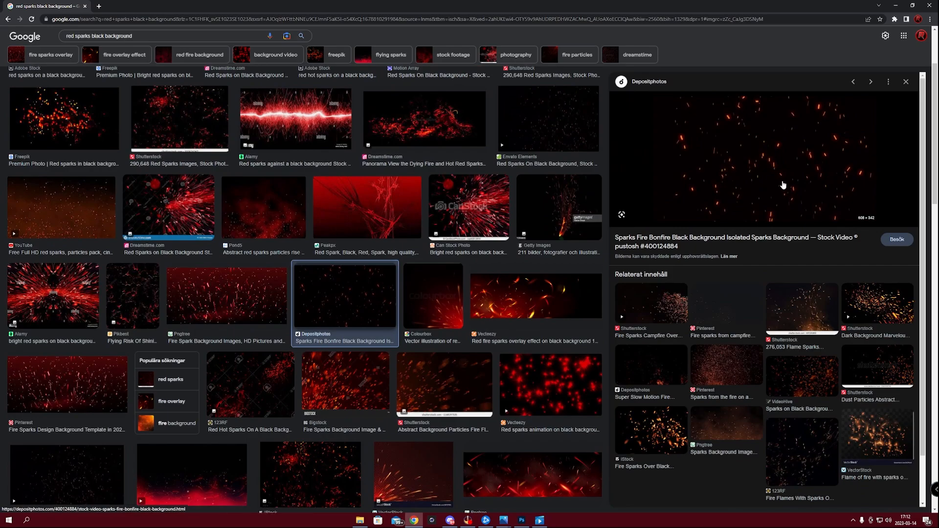
right_click(735, 173)
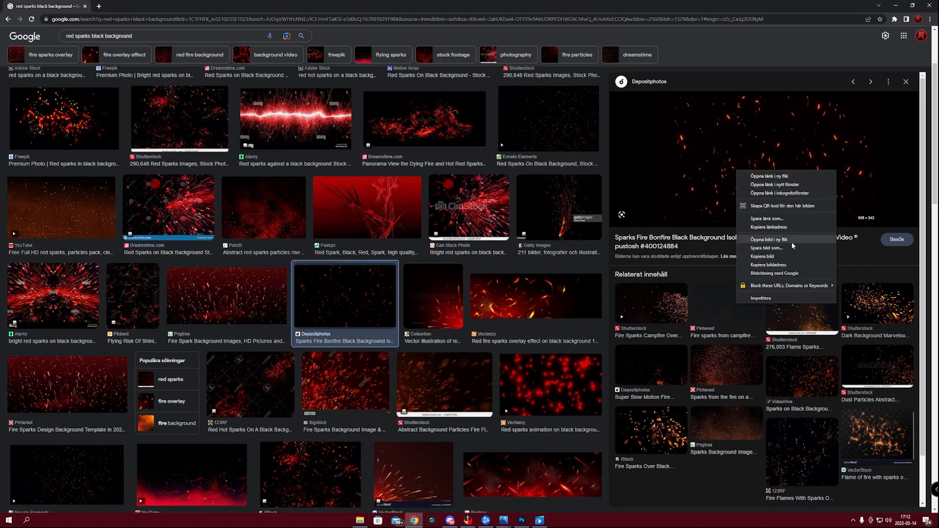
click(774, 258)
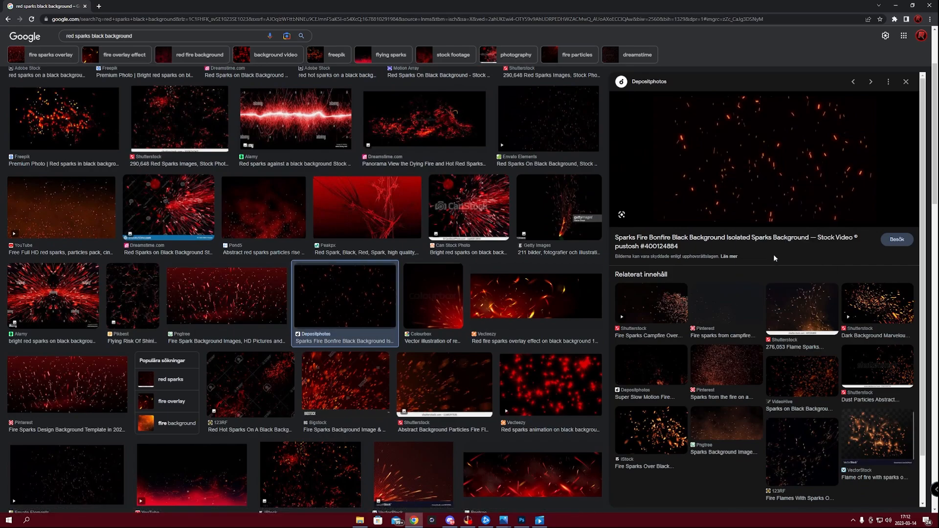
- Switch back to Photoshop, paste the sparks picture above the title layer, and scale it to about 422% to cover the whole canvas
click(521, 520)
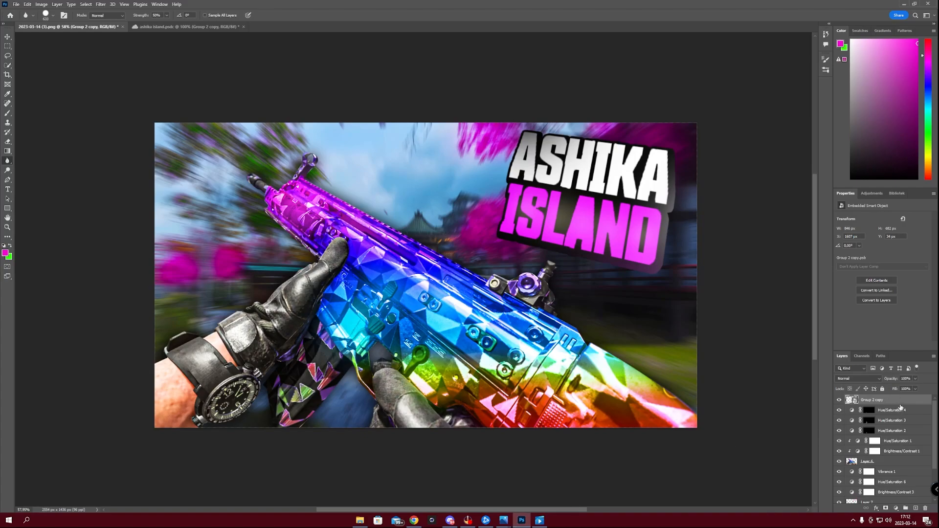
key(ctrl+v)
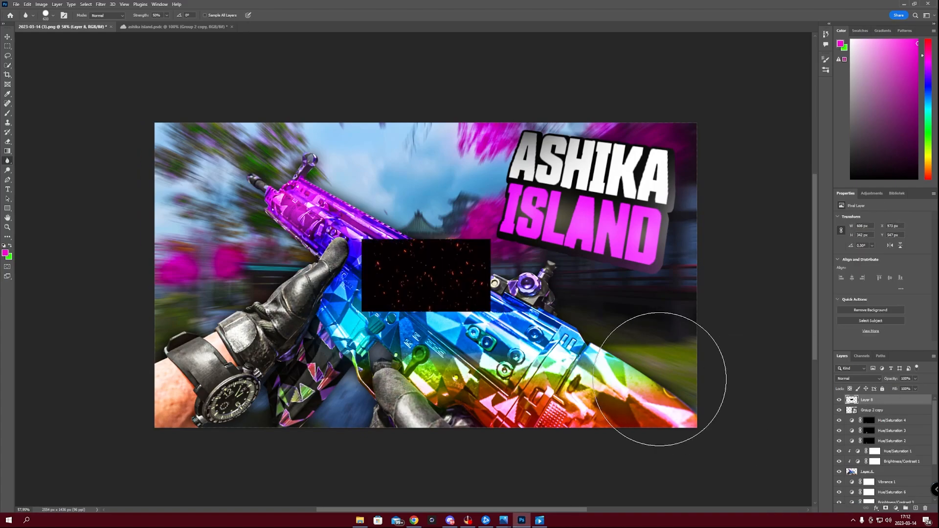
key(ctrl+t)
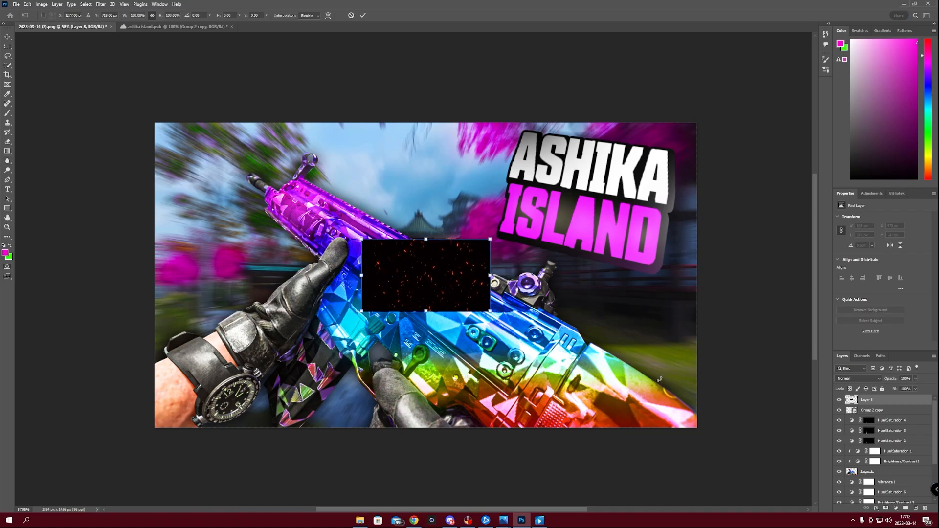
drag(444, 276, 237, 160)
mouse_move(283, 192)
mouse_down()
mouse_move(433, 257)
mouse_move(665, 392)
mouse_move(719, 388)
mouse_move(710, 403)
mouse_up()
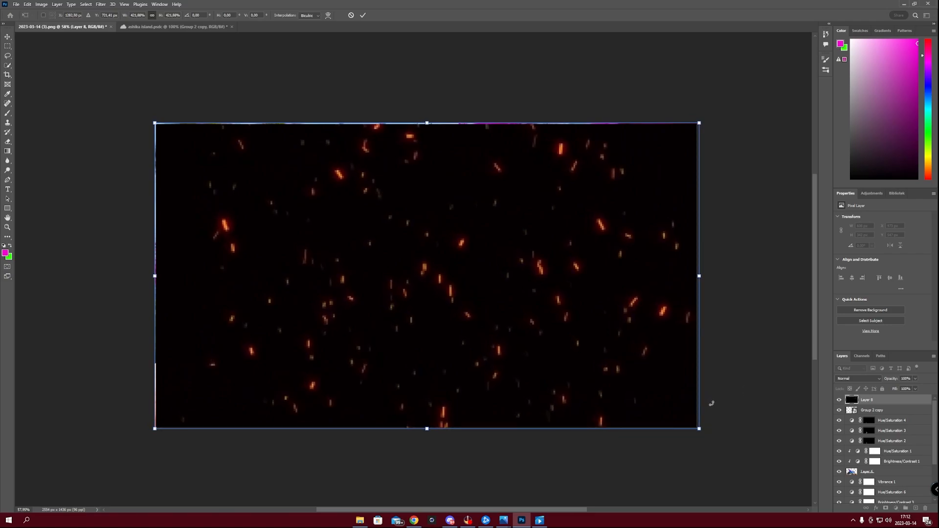
key(Return)
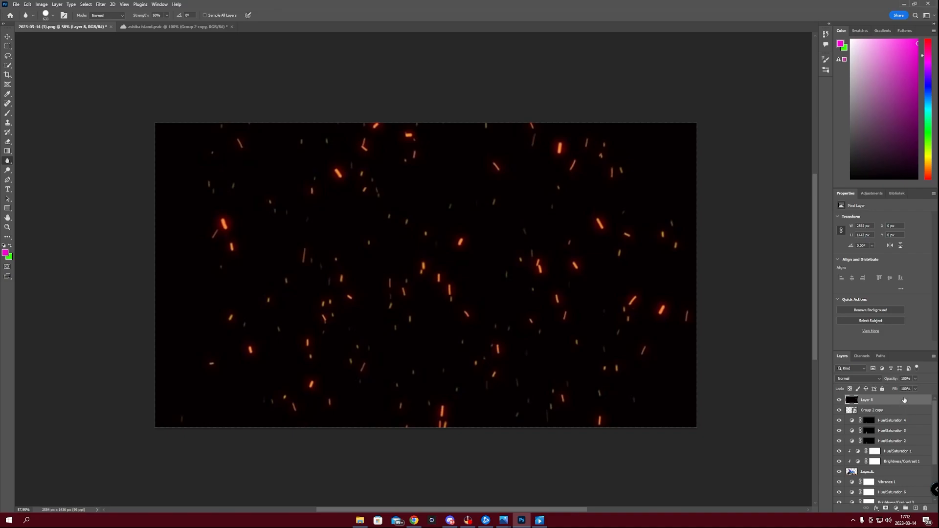
- Set the sparks layer's blend mode to Screen, shift it up-left and enlarge it to about 105% so it overlaps every canvas edge
click(878, 378)
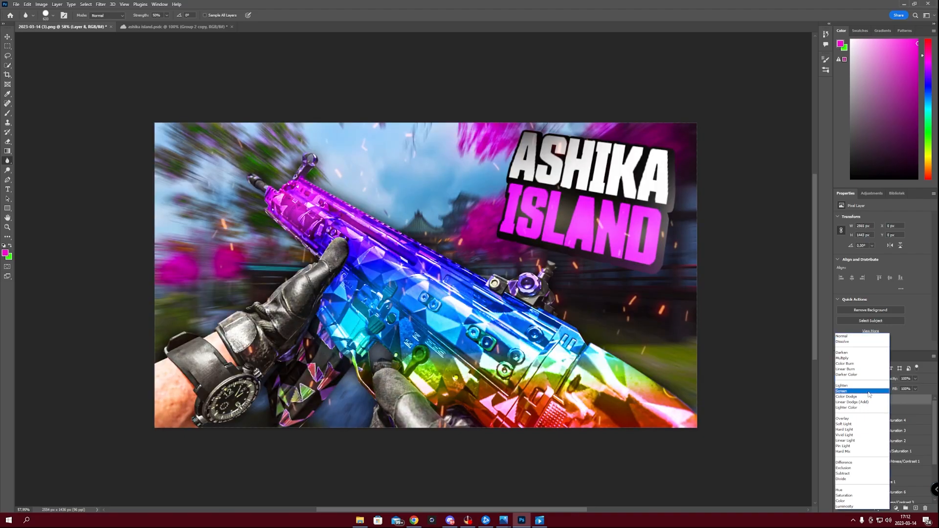
click(869, 392)
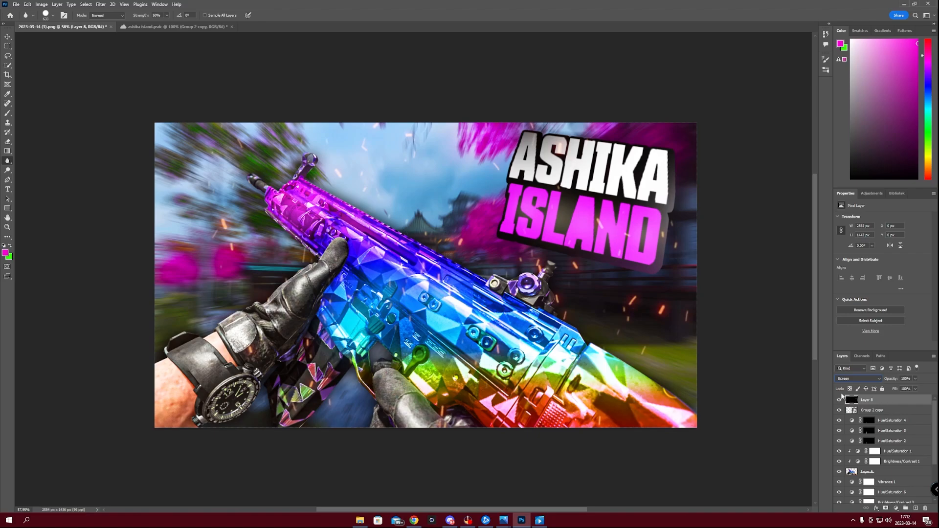
key(ctrl+t)
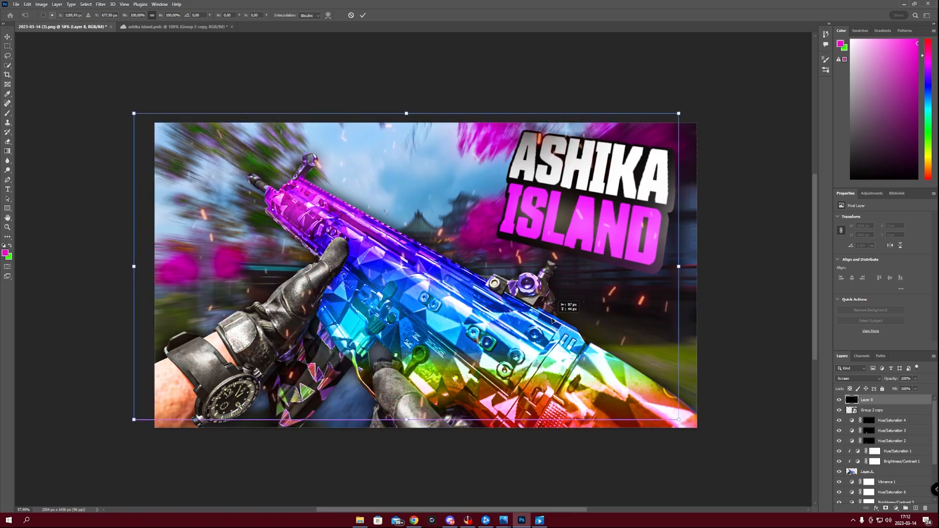
drag(699, 429, 712, 430)
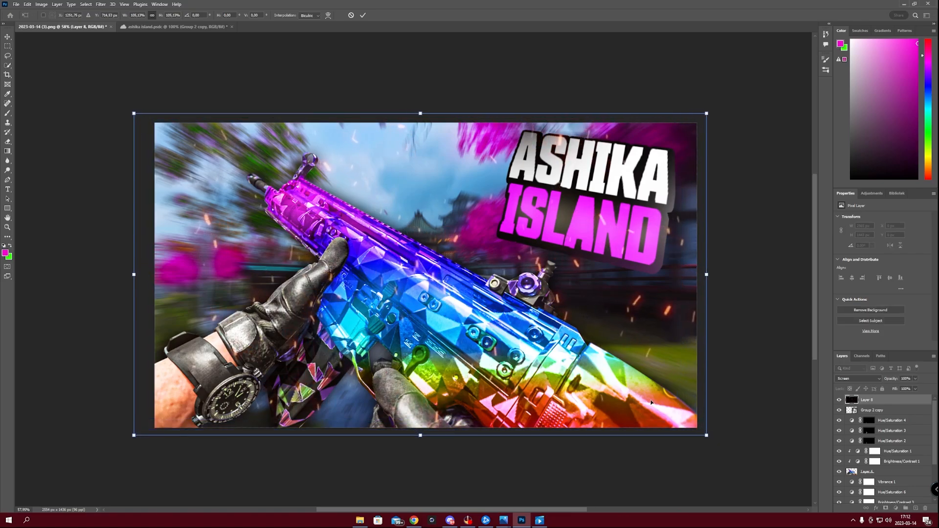
key(Return)
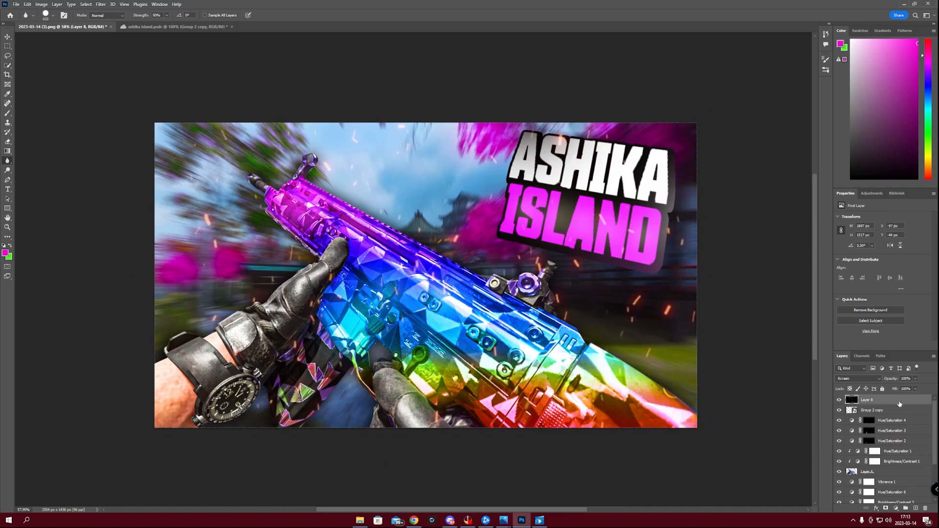
- Duplicate the sparks layer twice to intensify the sparks, and undo the second duplicate
key(ctrl+j)
key(ctrl+j)
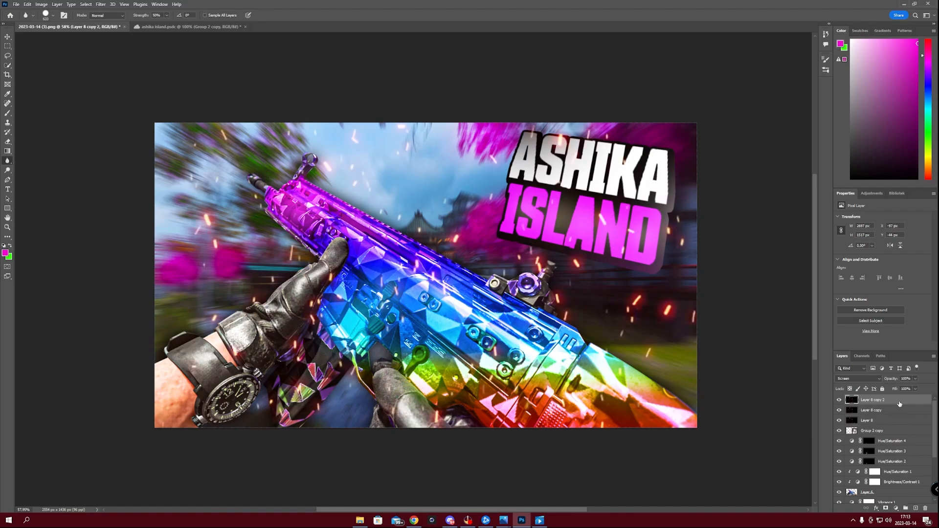
key(ctrl+z)
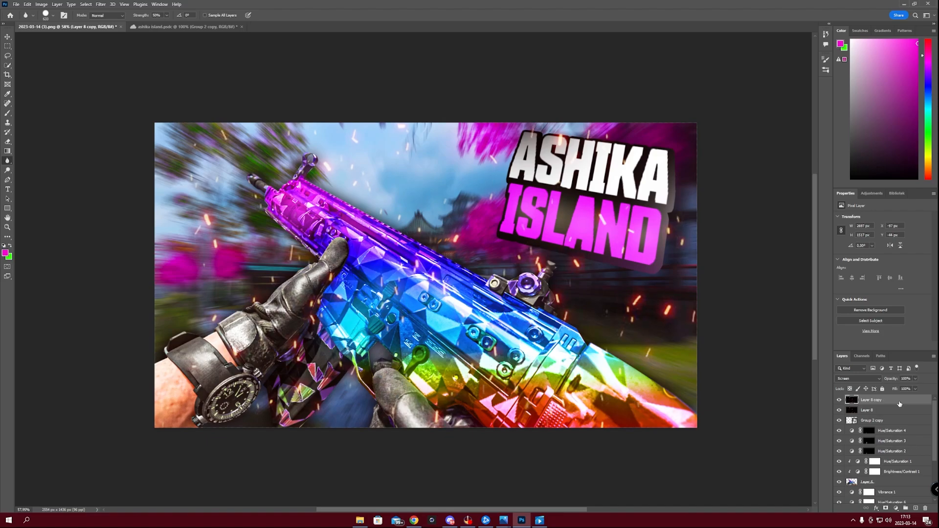
- Merge the sparks layer and its copy into one layer and set its blend mode to Screen
click(880, 411)
click(884, 402)
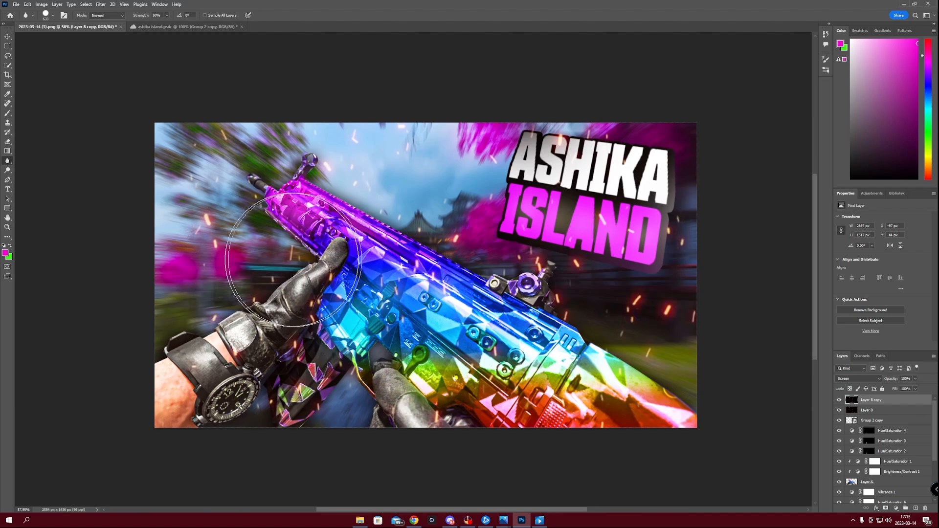
click(886, 410)
click(893, 401)
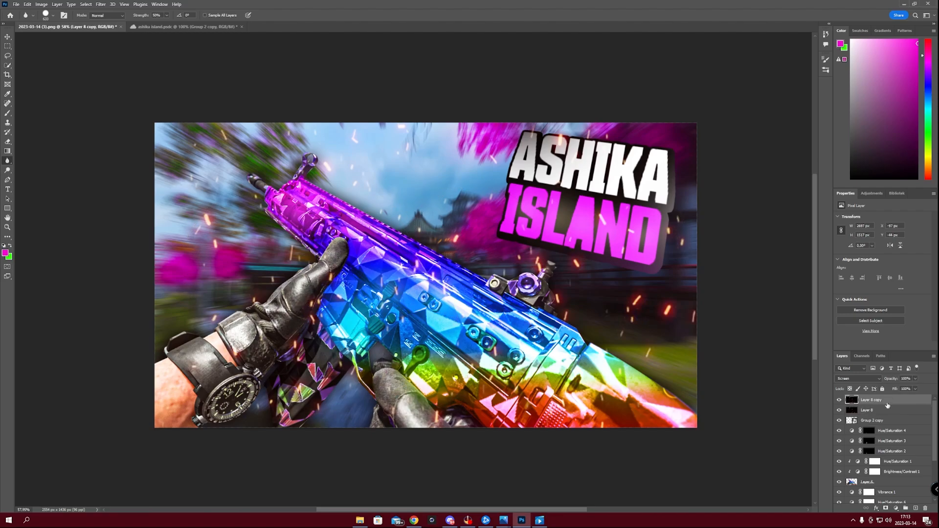
right_click(890, 403)
click(882, 408)
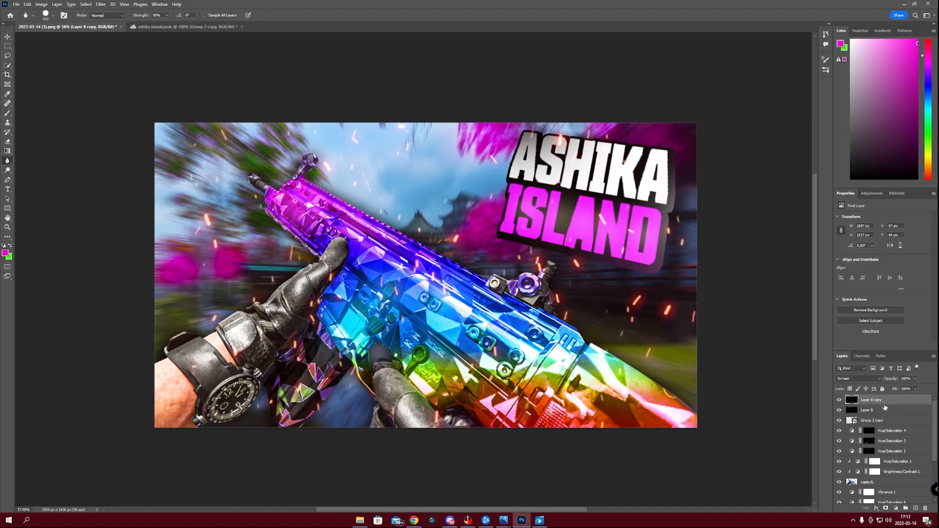
shift+click(883, 411)
right_click(892, 405)
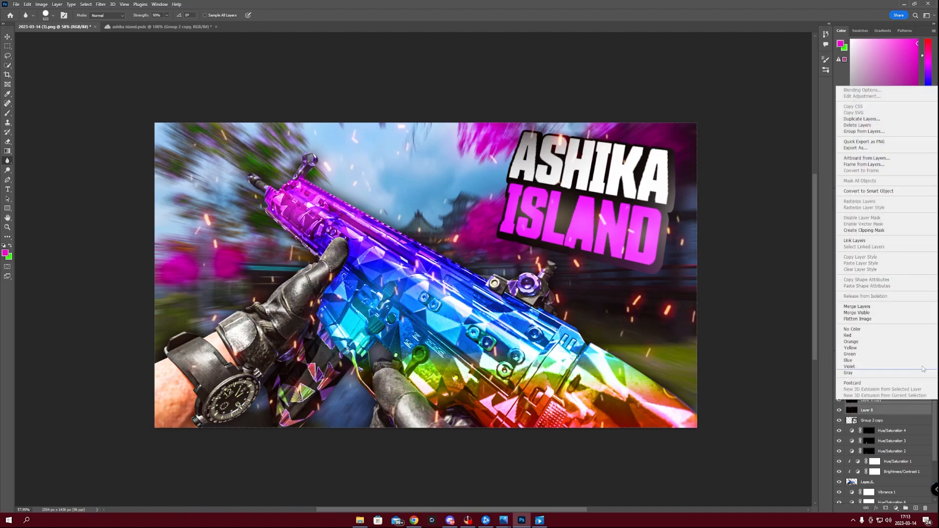
click(892, 305)
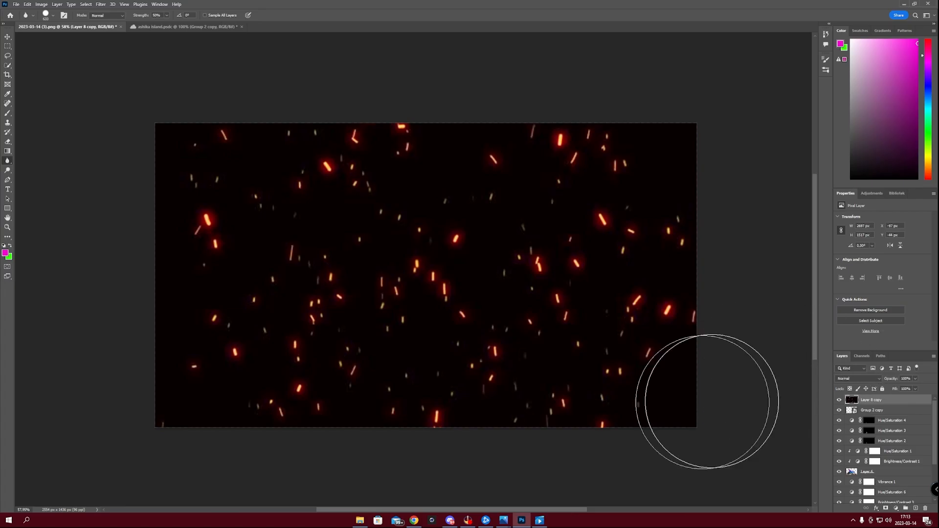
click(873, 381)
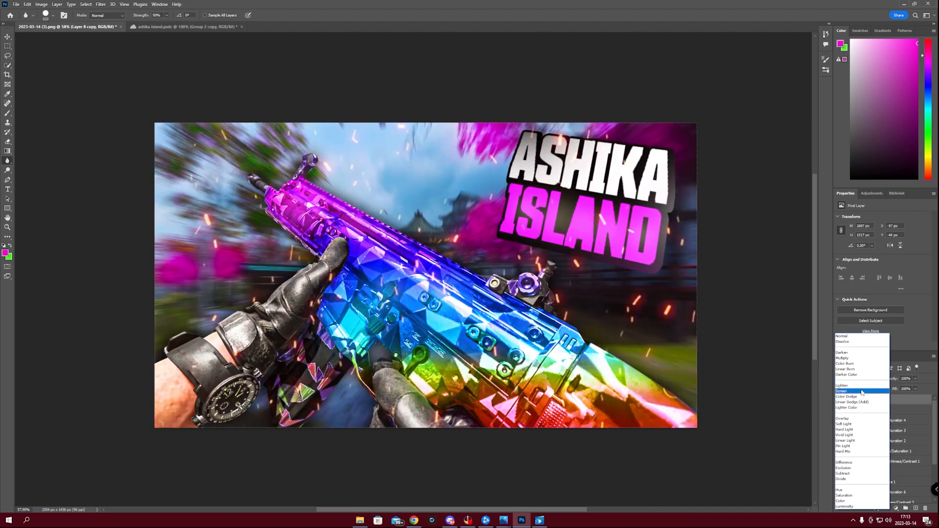
click(861, 392)
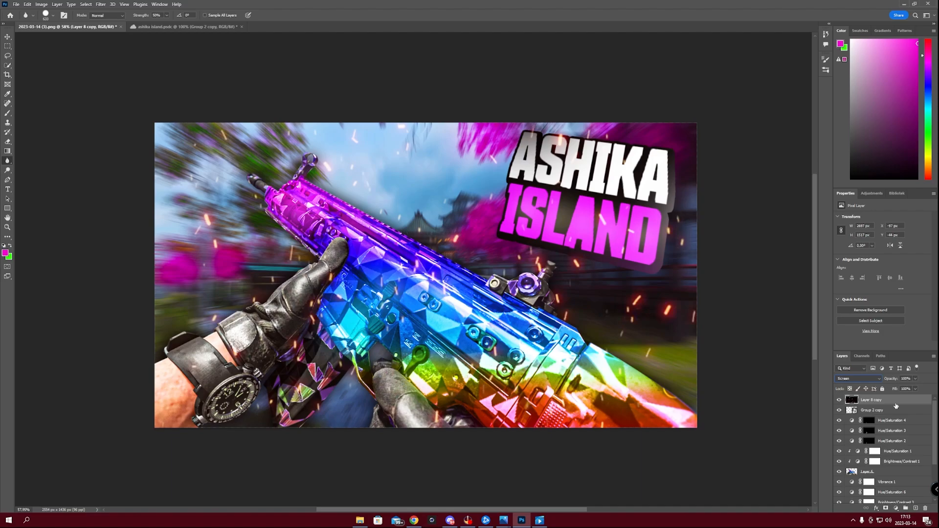
- Hide the sparks over the middle of the rifle by painting black on a new layer mask, and apply the mask
click(886, 508)
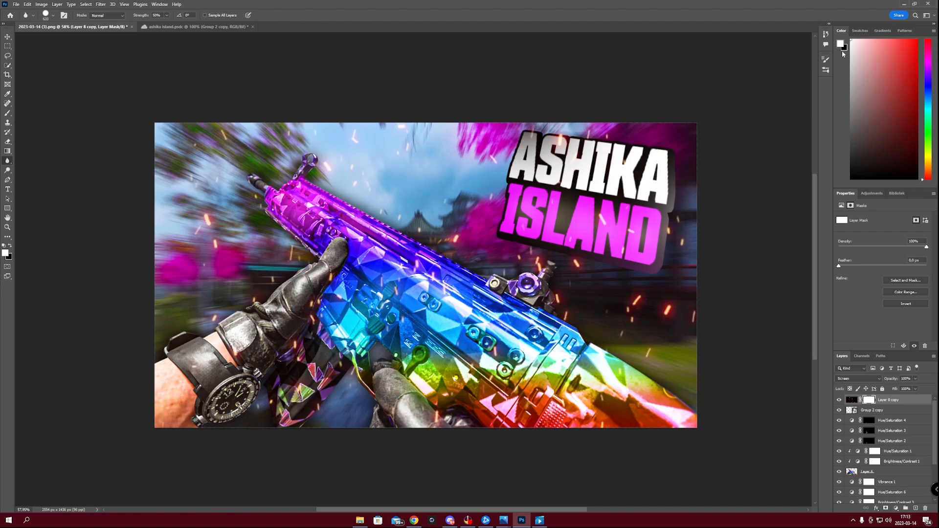
key(b)
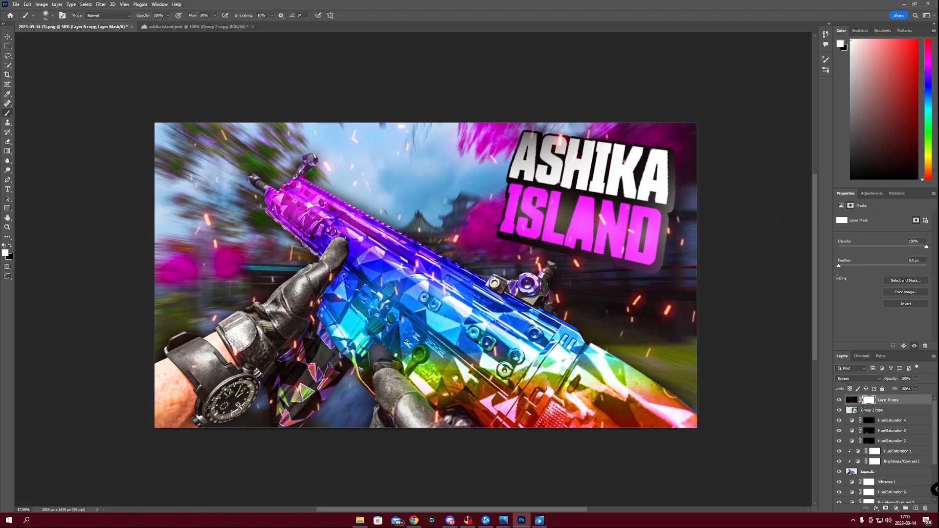
key(x)
drag(396, 324, 462, 325)
mouse_move(402, 295)
mouse_down()
mouse_move(401, 270)
mouse_move(372, 279)
mouse_move(406, 327)
mouse_up()
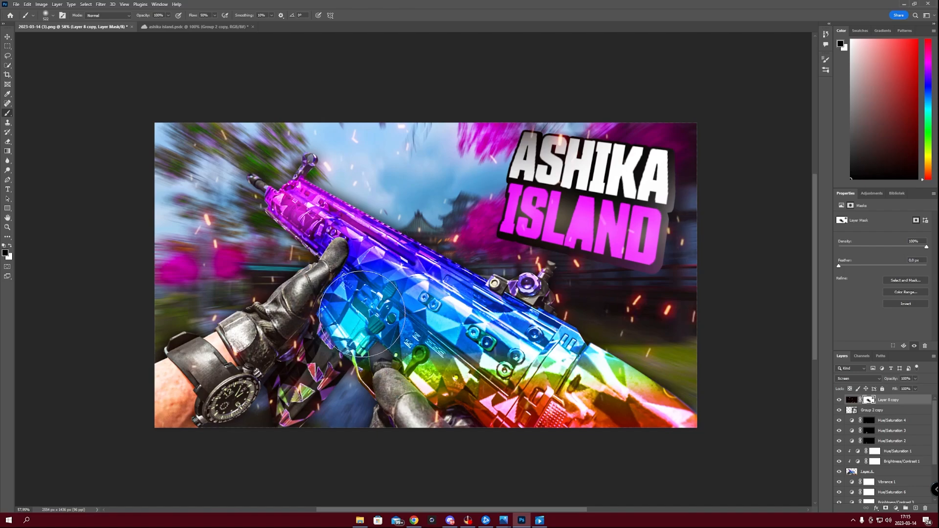
right_click(869, 402)
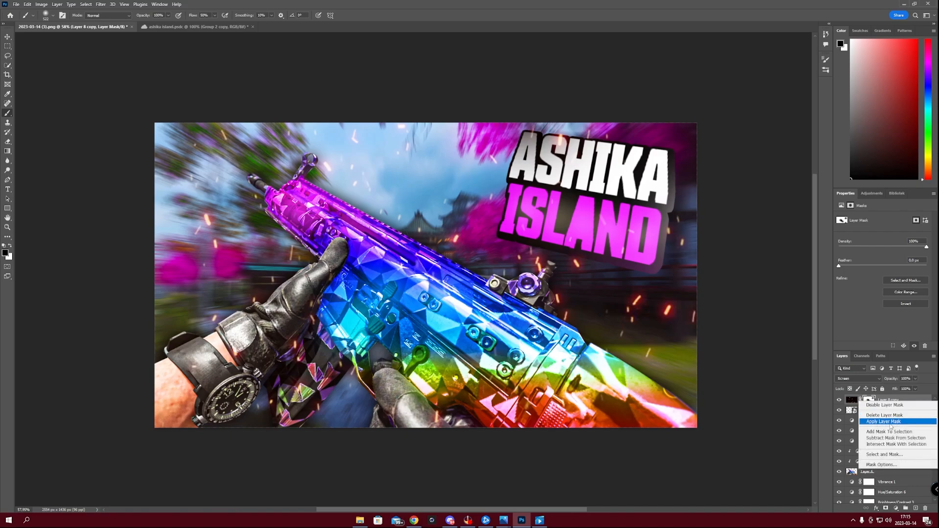
click(892, 422)
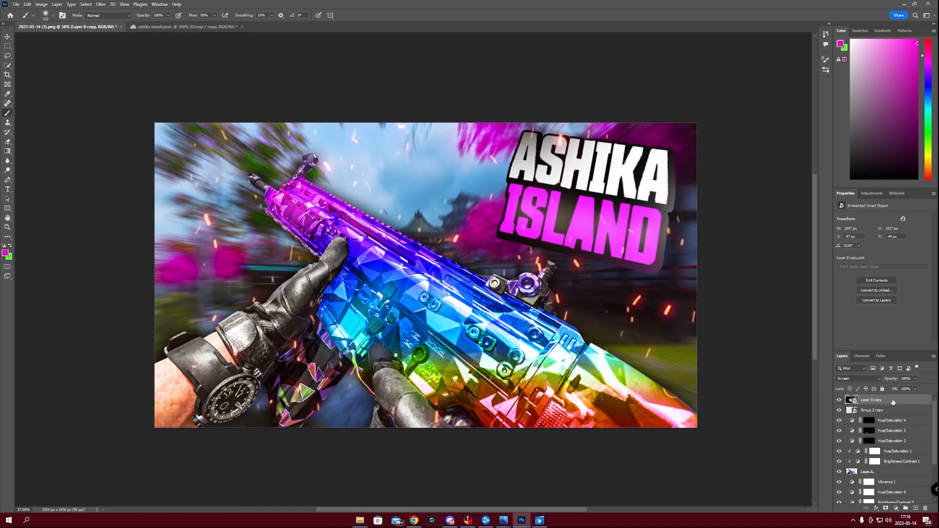
- Apply a Motion Blur filter with a distance of 20 pixels to the sparks layer
click(101, 3)
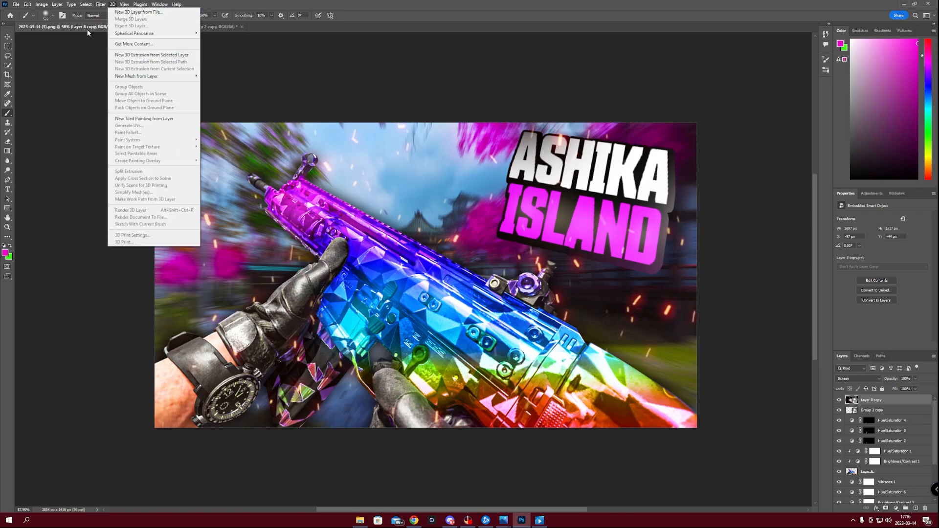
mouse_move(133, 98)
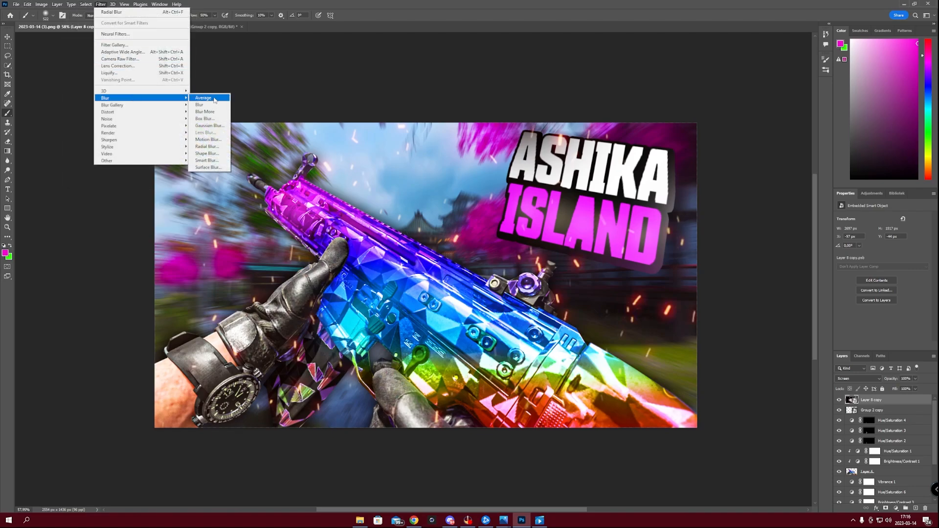
click(208, 139)
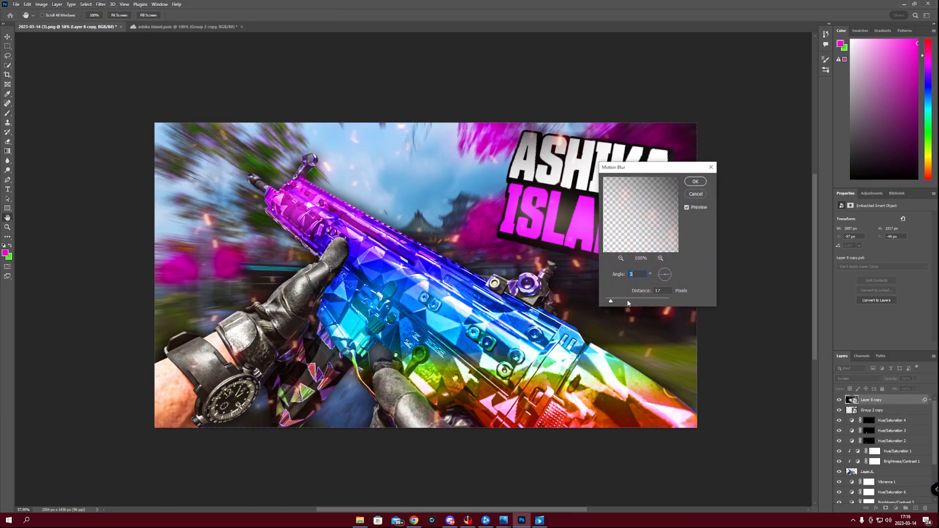
double_click(659, 291)
text(20)
key(Return)
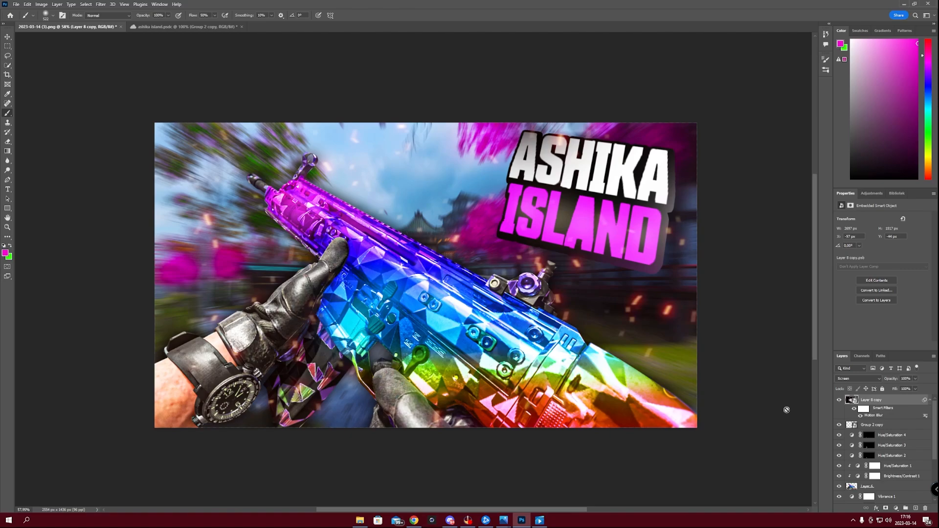
- Add a new layer directly above Layer 3 and paint soft white haze over the sky behind the rifle
scroll(897, 472, down, 3)
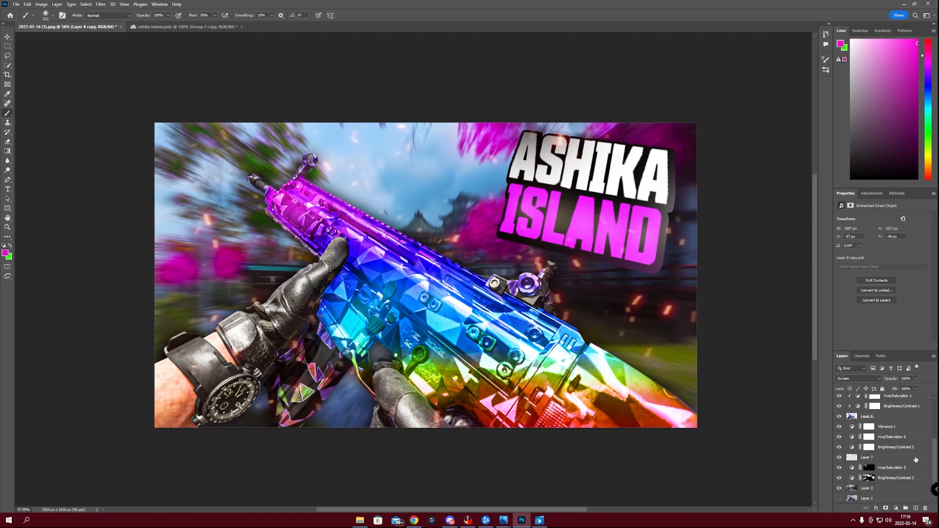
click(890, 460)
click(875, 490)
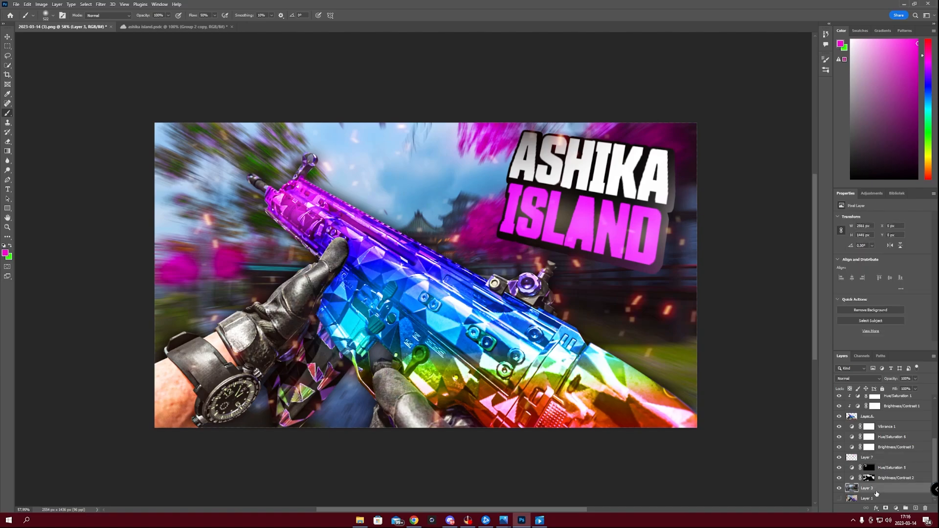
click(916, 510)
click(851, 40)
click(436, 181)
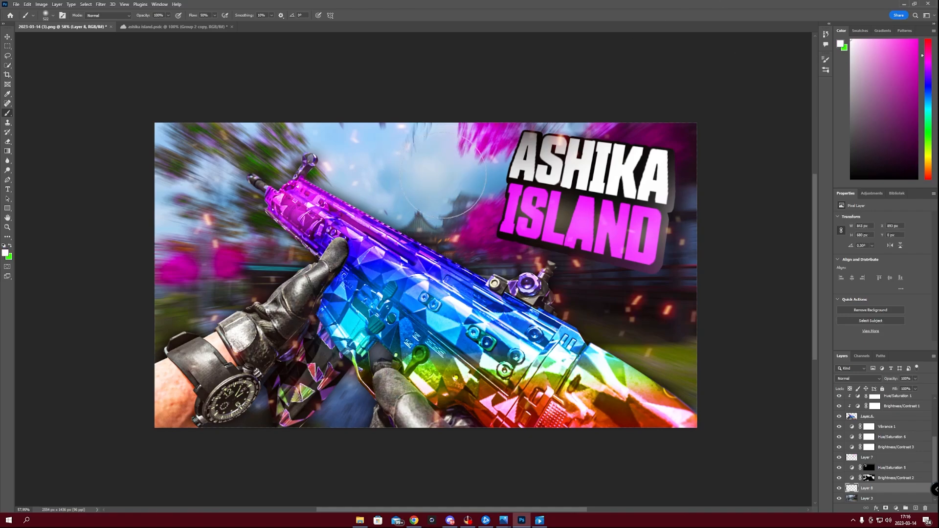
click(462, 176)
mouse_move(393, 170)
alt+mouse_down()
mouse_move(367, 171)
mouse_move(379, 170)
alt+mouse_up()
click(367, 181)
click(343, 187)
click(460, 181)
click(347, 185)
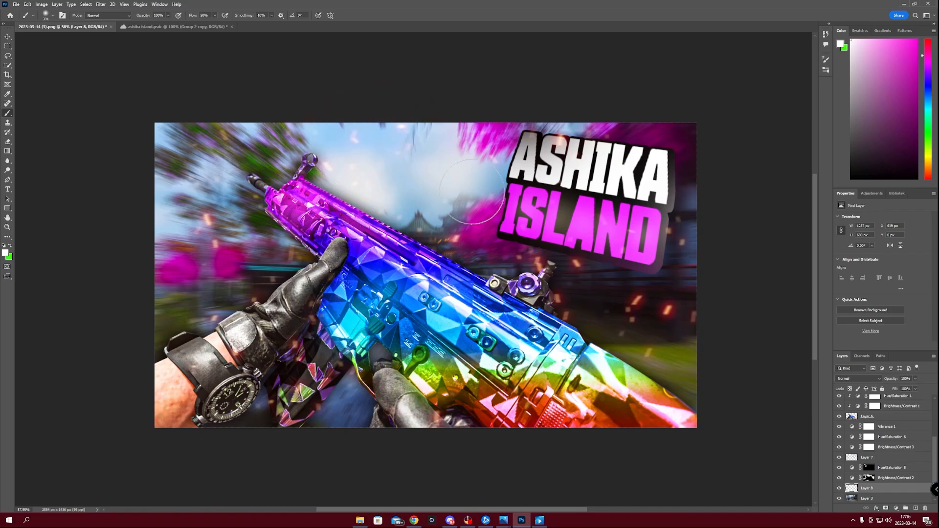
click(461, 175)
- Add another layer above the white haze and paint soft light-blue patches over the upper and middle sky
click(915, 508)
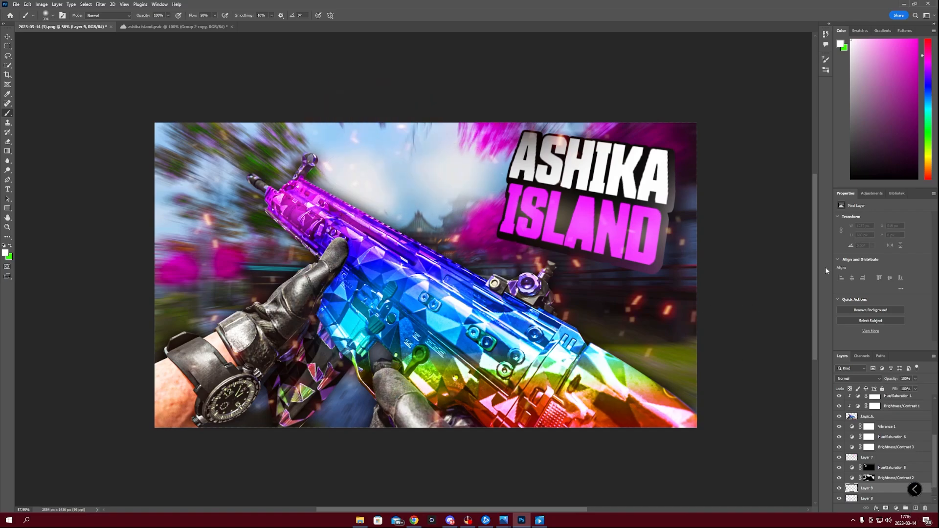
click(898, 69)
drag(928, 86, 928, 102)
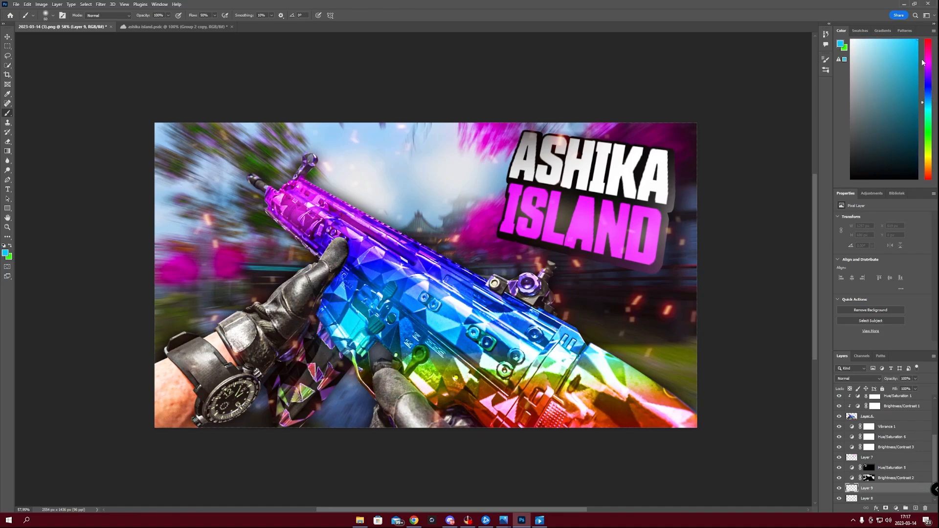
mouse_move(908, 95)
mouse_down()
mouse_move(888, 78)
mouse_move(876, 40)
mouse_up()
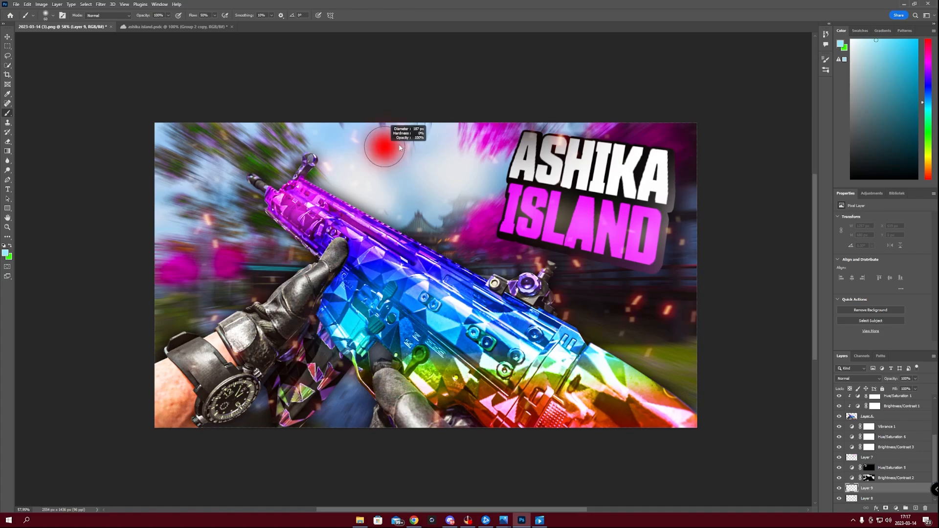
click(384, 144)
alt+right_click(376, 140)
click(327, 131)
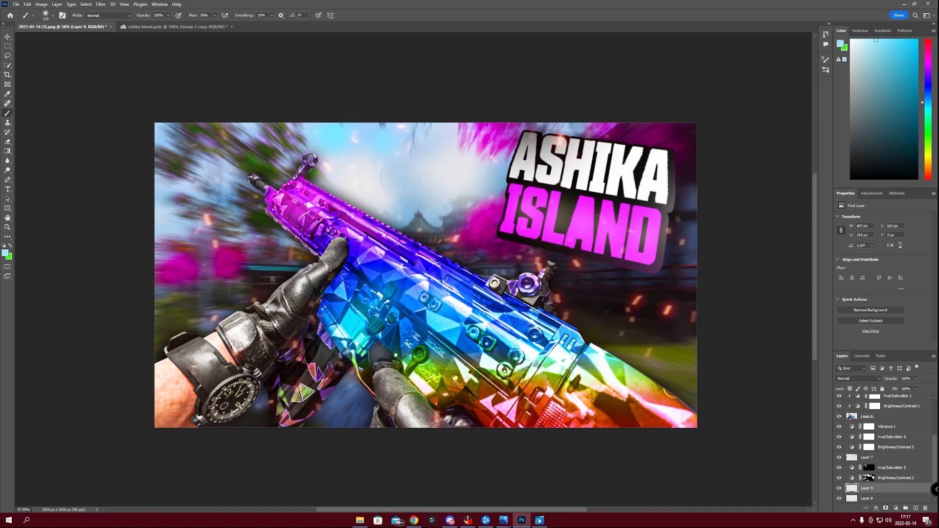
click(423, 213)
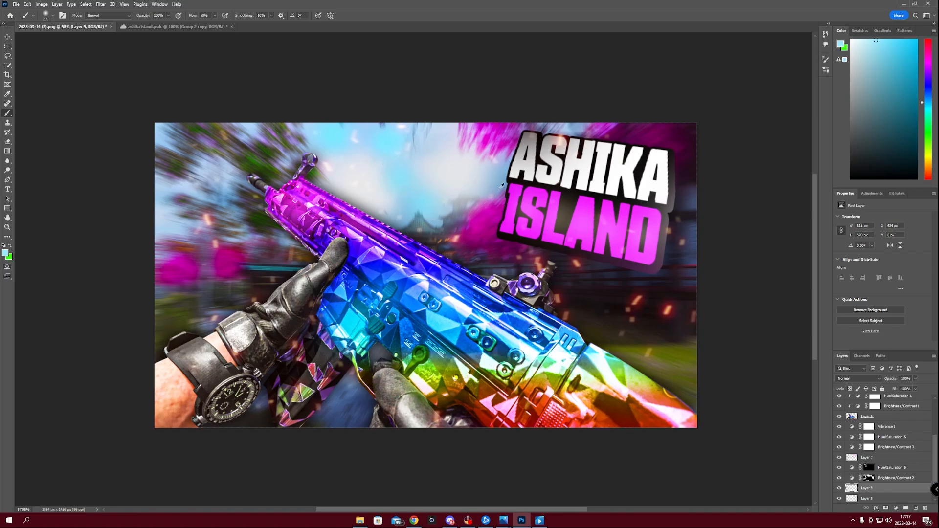
- Extend the light-blue glow beside the title and along the canvas's left edge, and set the layer's opacity to 50%
alt+right_click(494, 201)
click(510, 185)
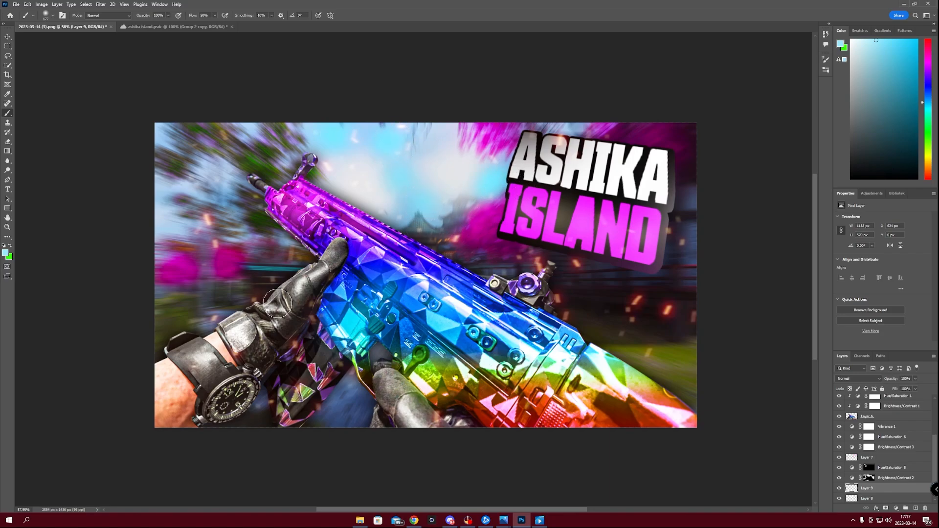
click(156, 222)
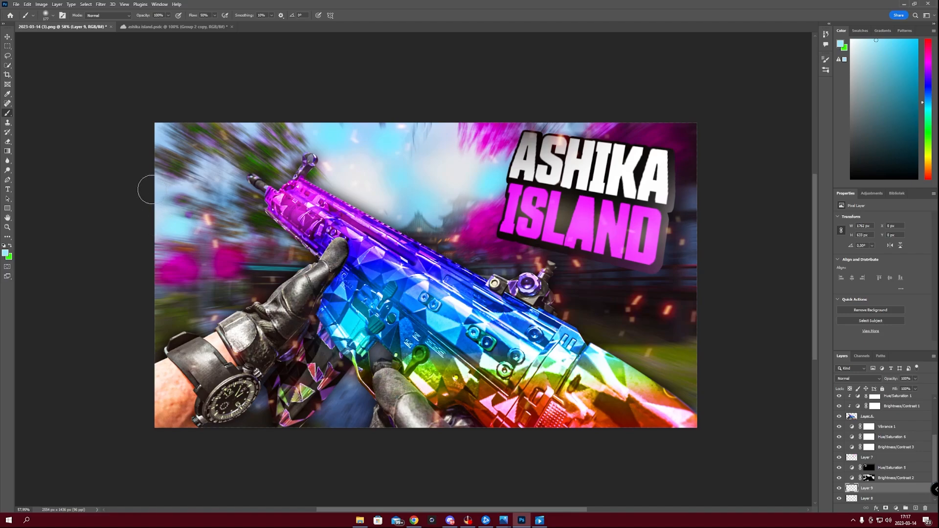
alt+right_click(161, 199)
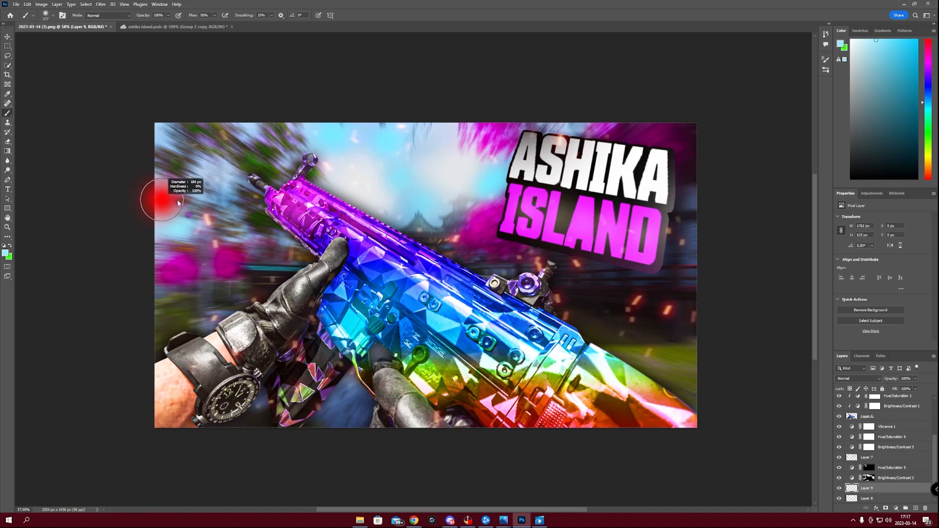
click(114, 209)
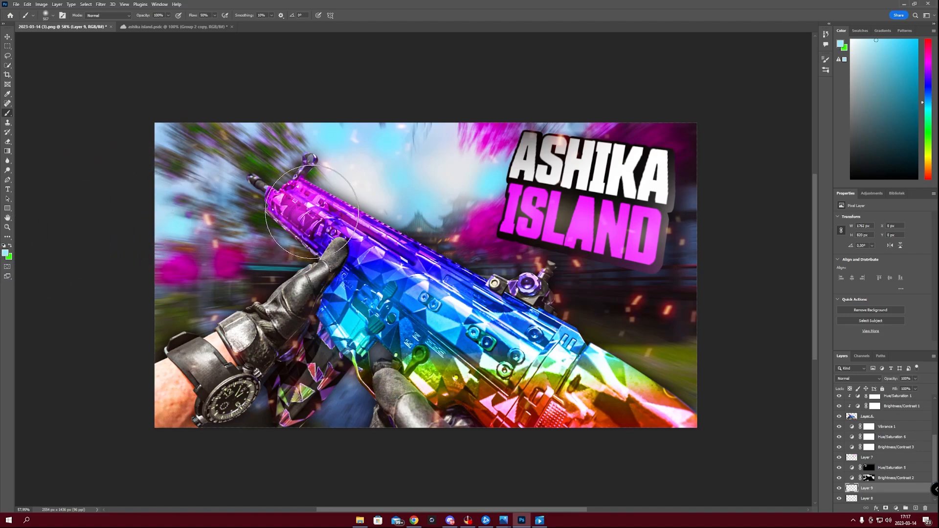
click(910, 379)
text(50)
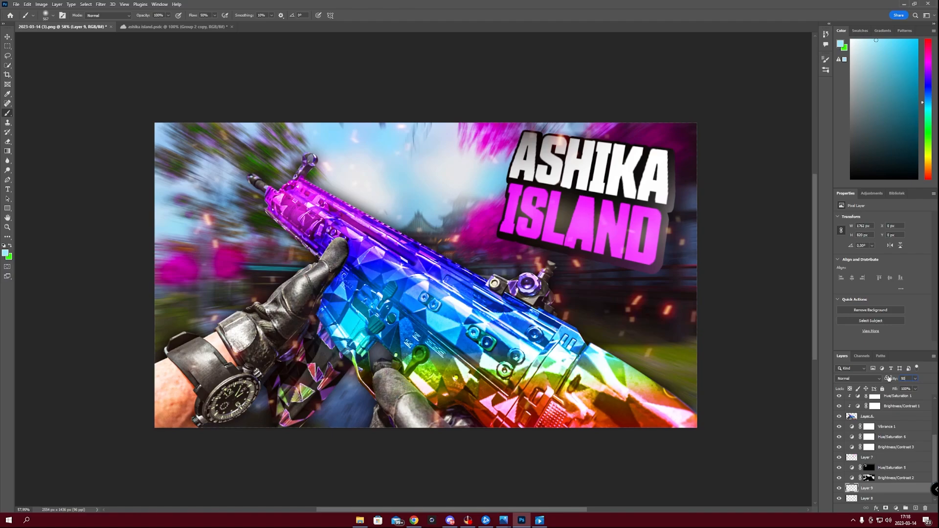